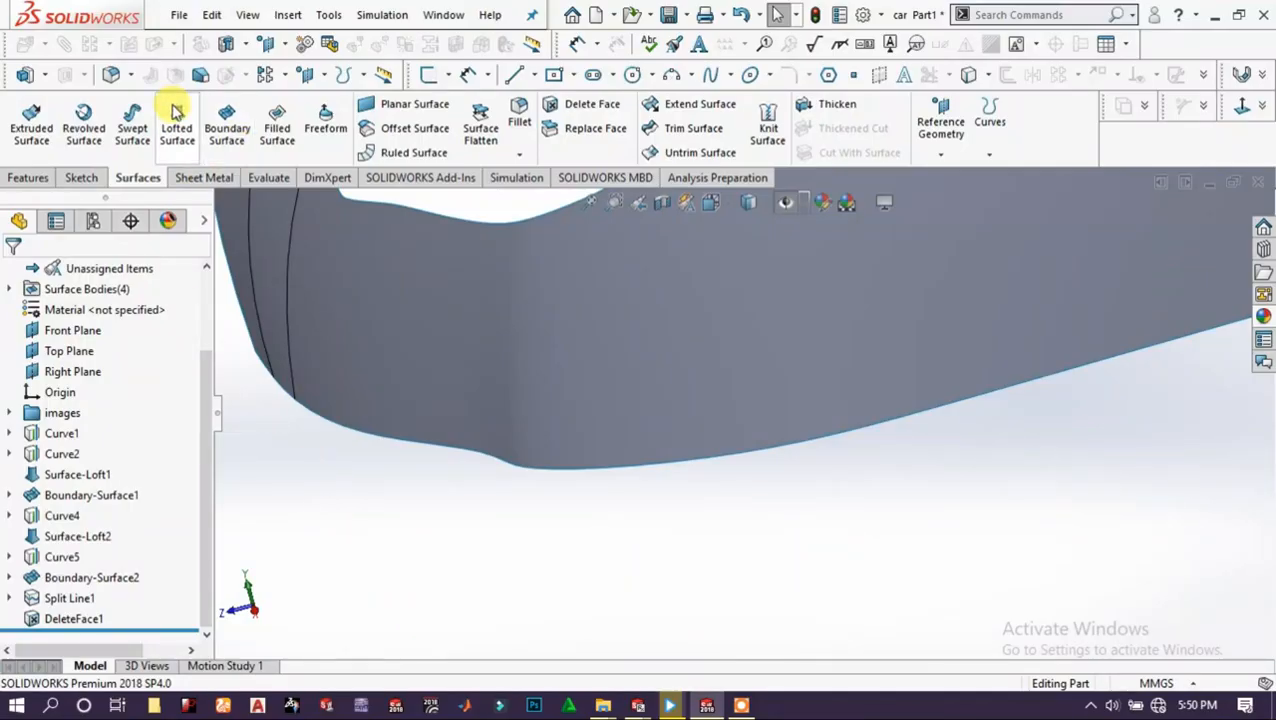
Start a Tangent to Surface ruled surface from the three connected lower edges of the car's front bumper and fender.
left_click(388, 152)
left_click(663, 468)
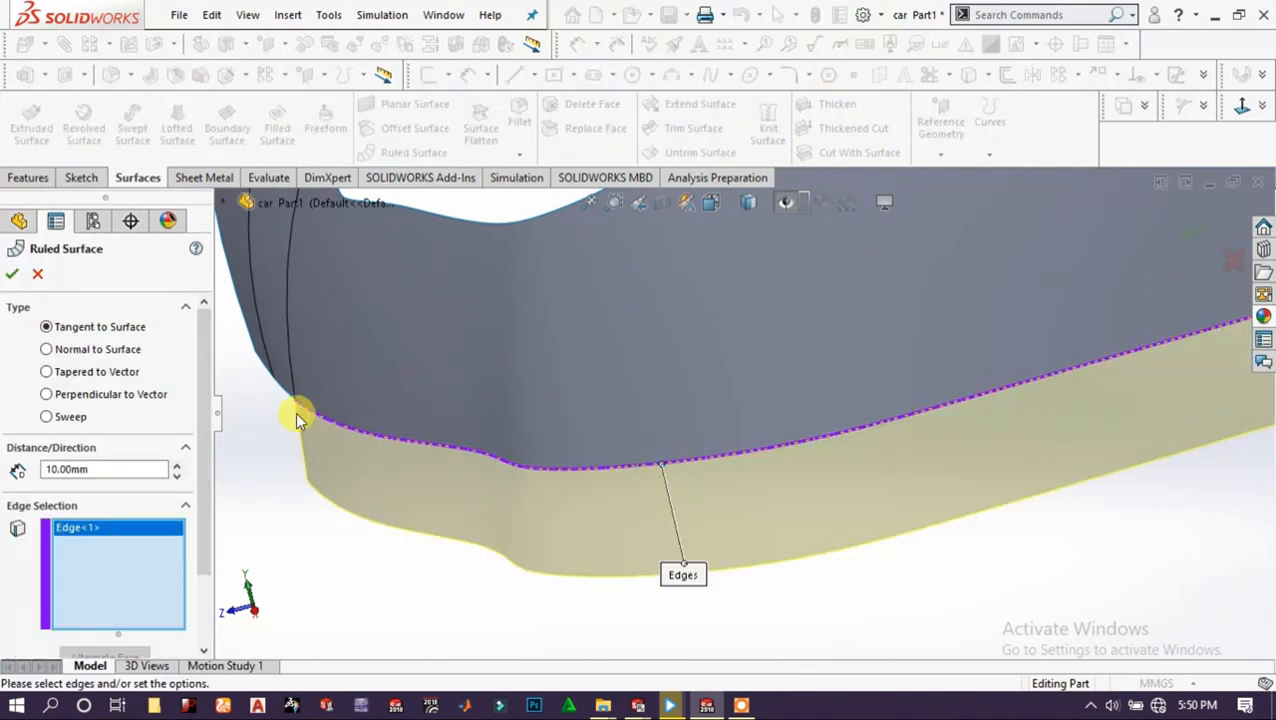
scroll(296, 420, "up", 5)
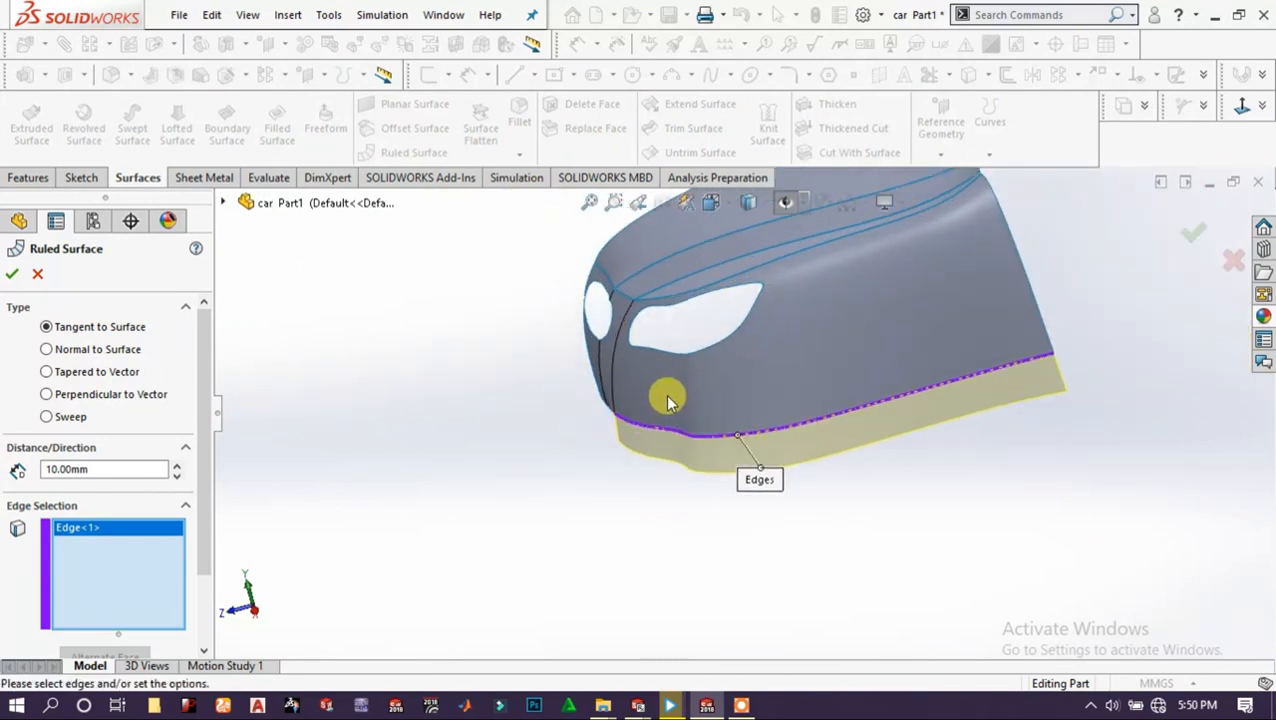
scroll(668, 400, "down", 6)
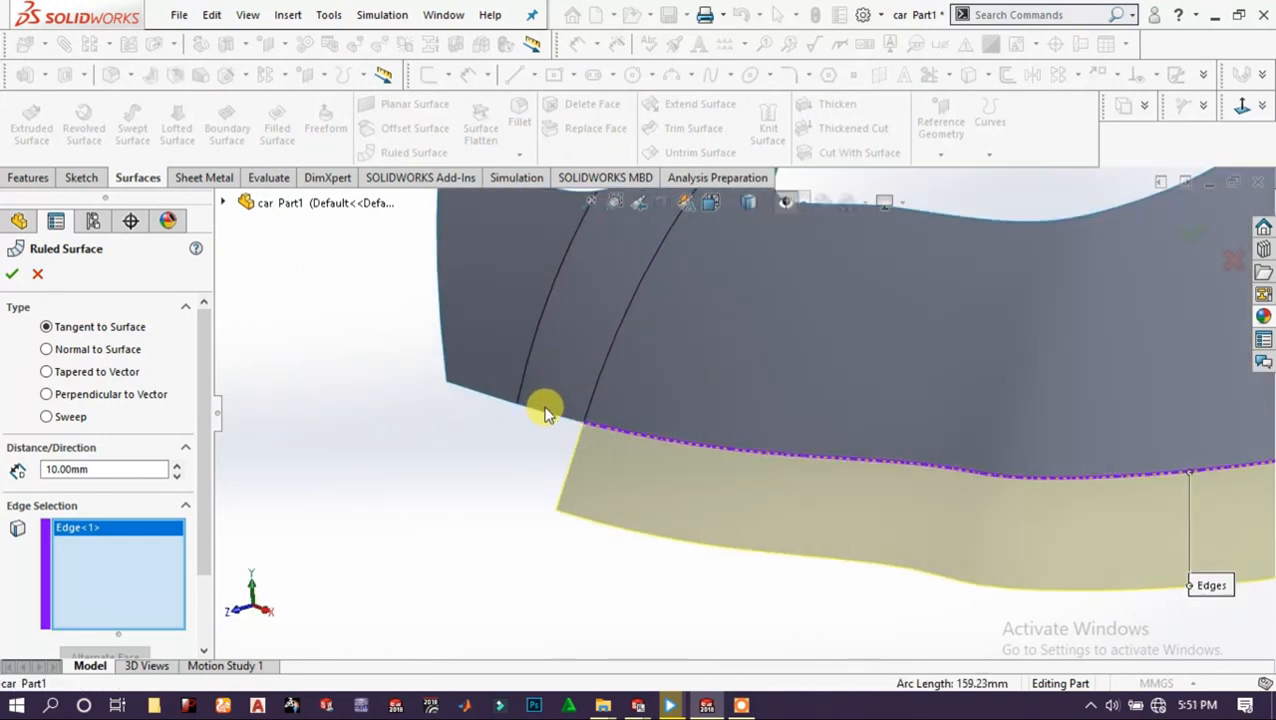
left_click(541, 413)
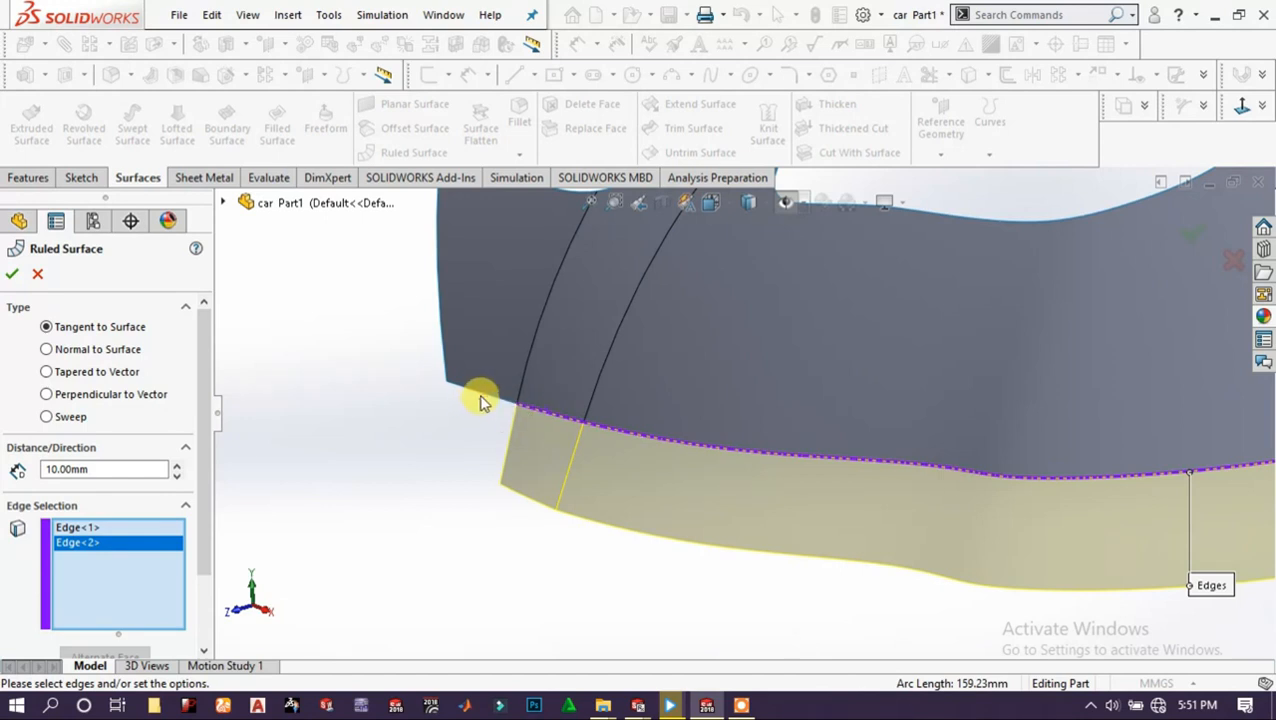
left_click(488, 401)
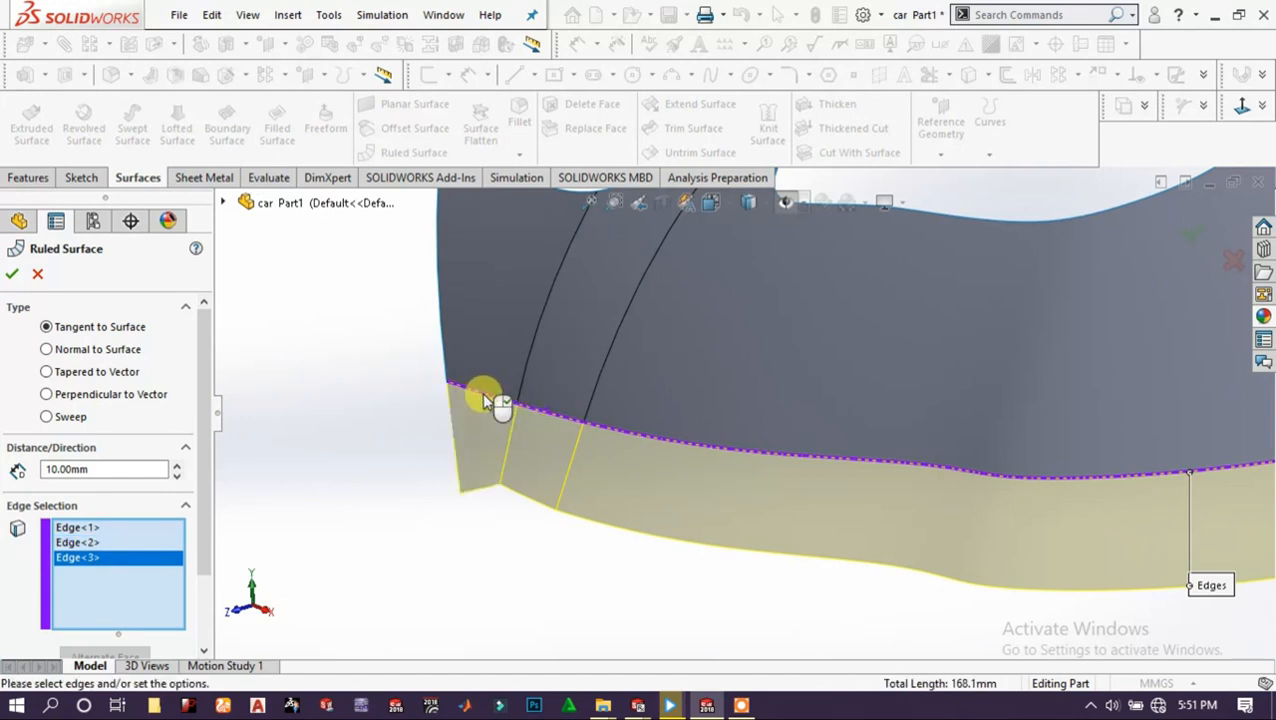
Show the blueprint images and create the ruled surface along the lower body edges with a distance of 20 mm.
left_click(786, 204)
scroll(837, 520, "up", 8)
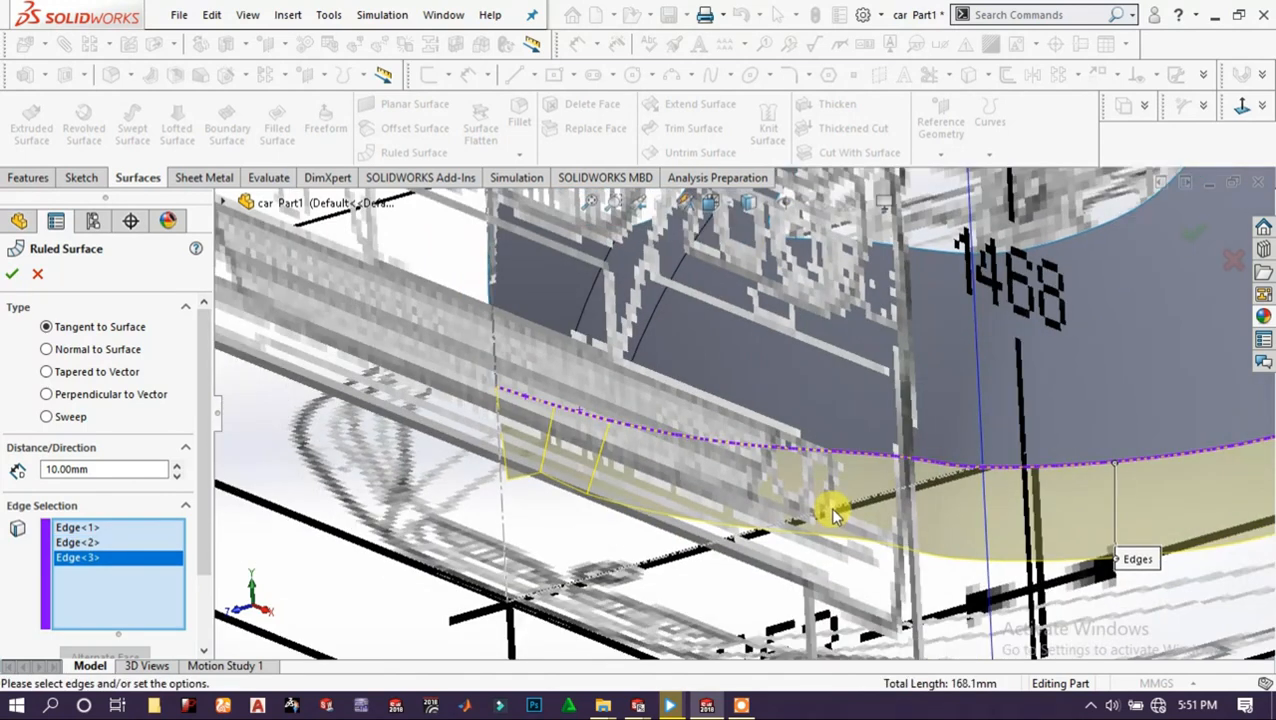
middle_click_drag(928, 480, 818, 440)
mouse_move(792, 342)
middle_mouse_down()
mouse_move(790, 311)
mouse_move(757, 300)
mouse_move(768, 341)
middle_mouse_up()
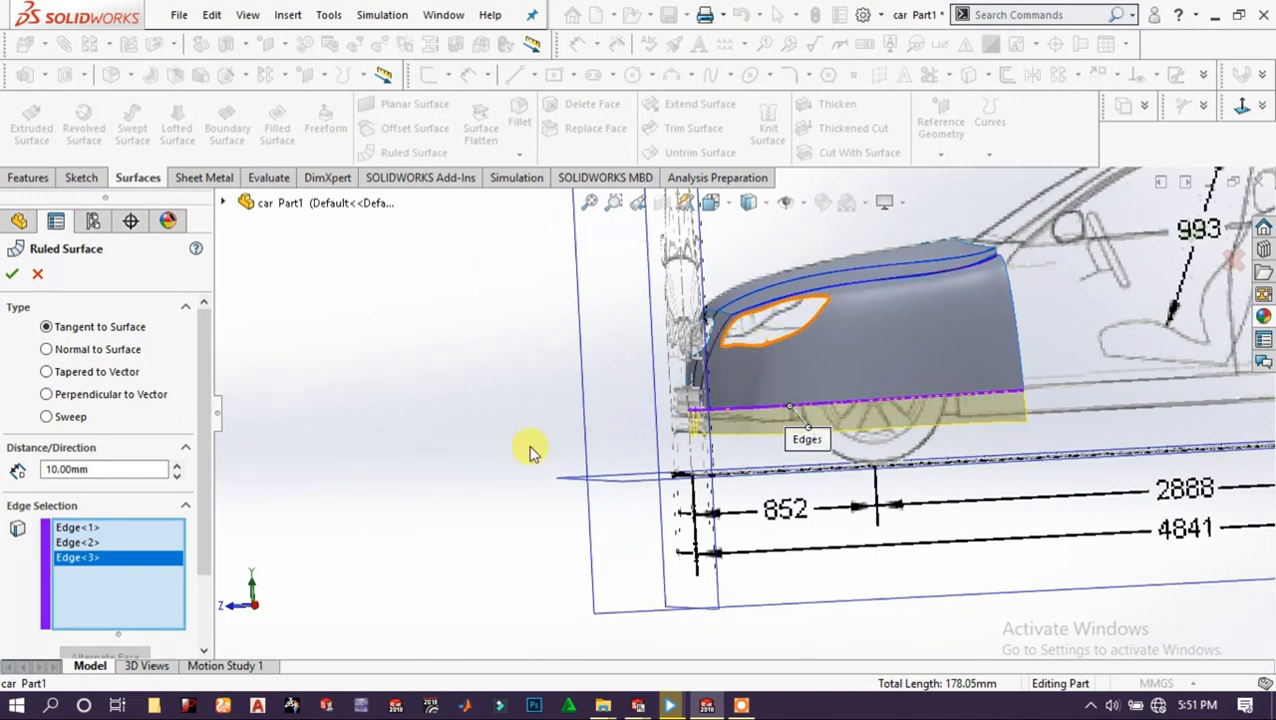
left_click(179, 465)
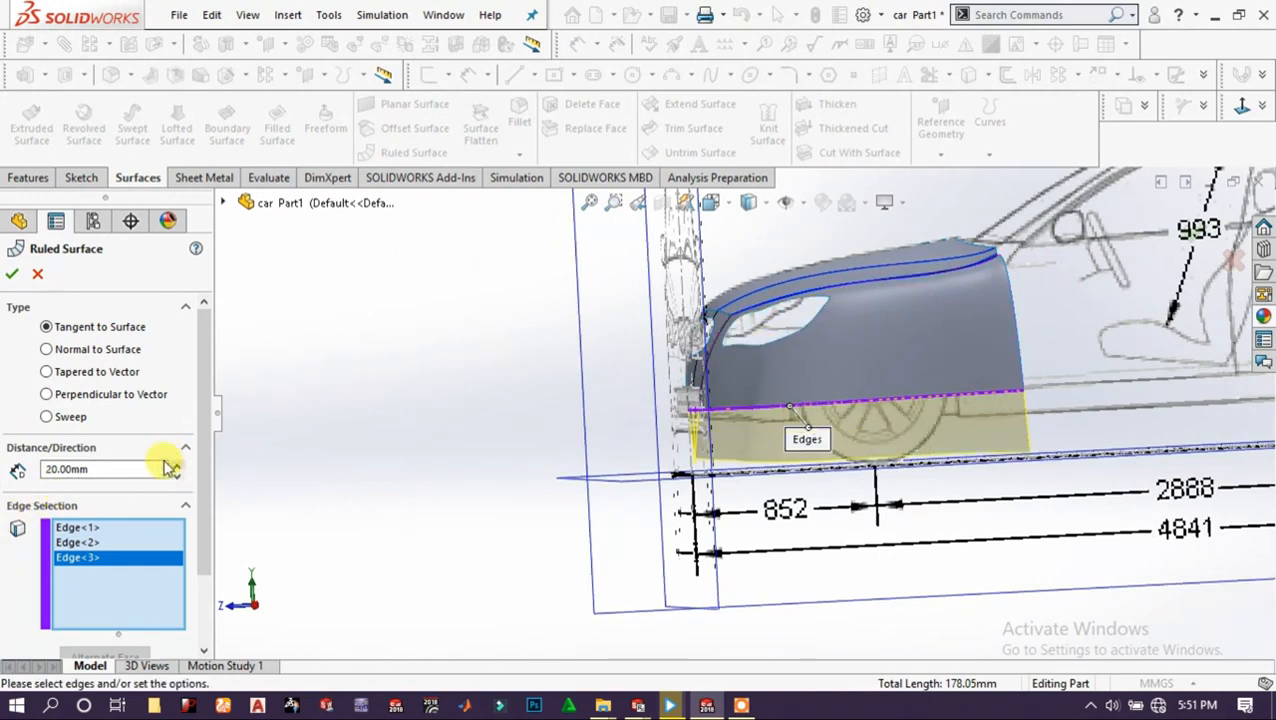
left_click(12, 274)
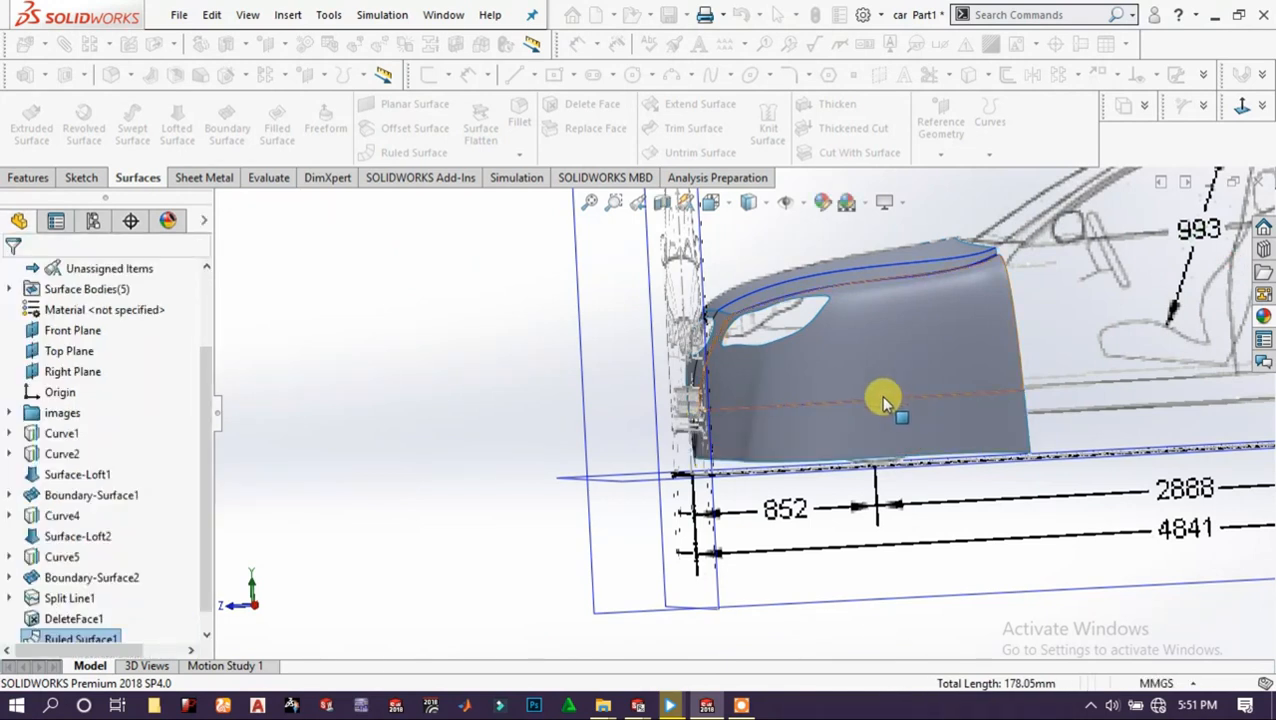
Orient the view normal to the Right Plane and display the car body in wireframe over the side blueprint.
scroll(840, 365, "up", 4)
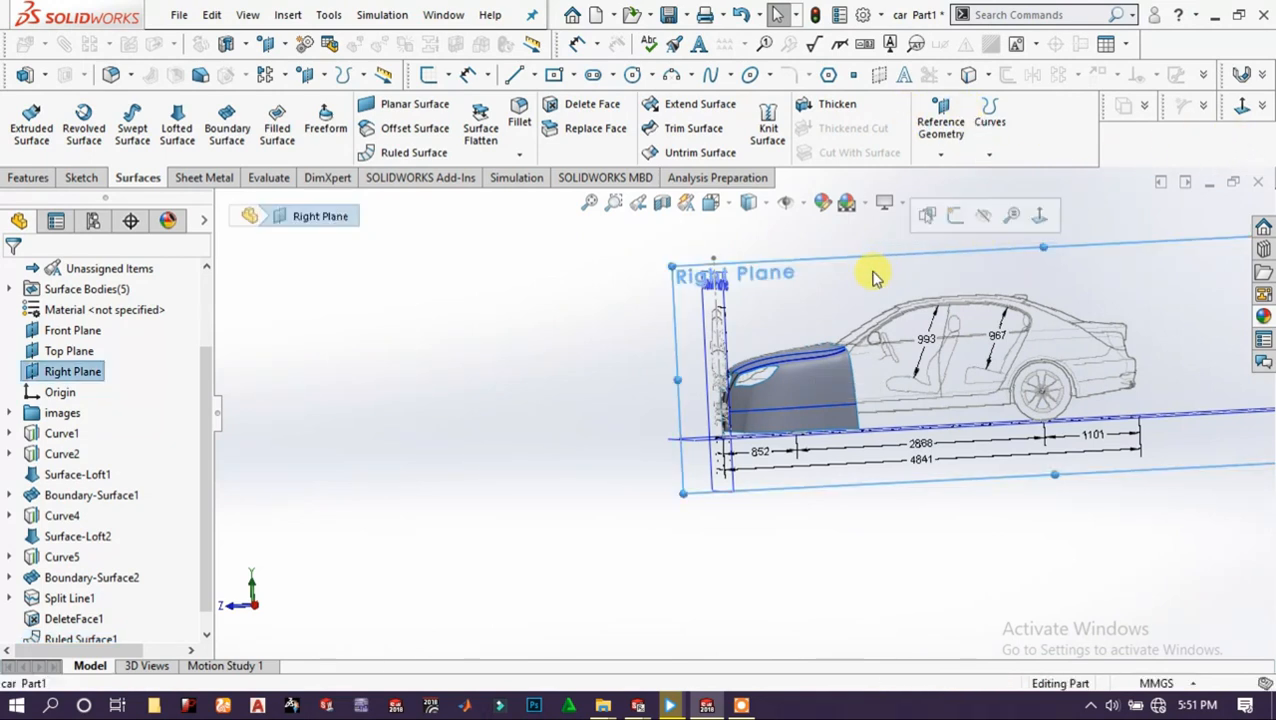
left_click(1040, 219)
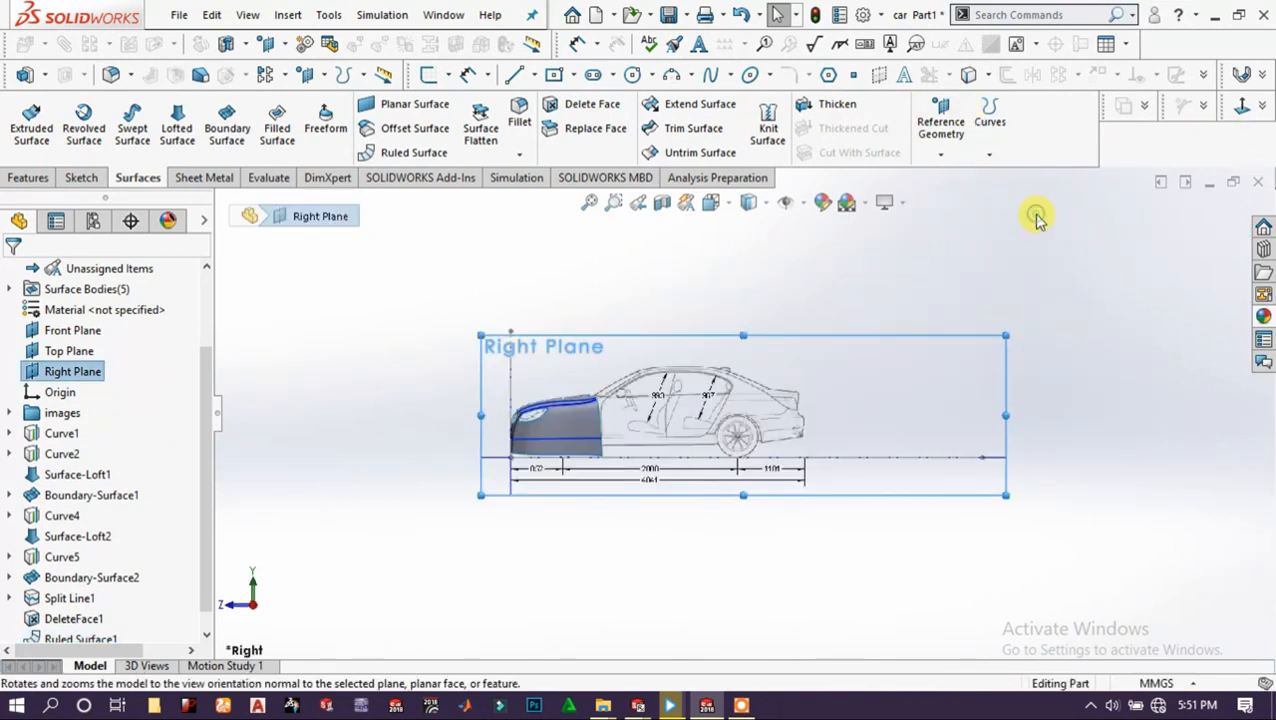
scroll(575, 437, "down", 5)
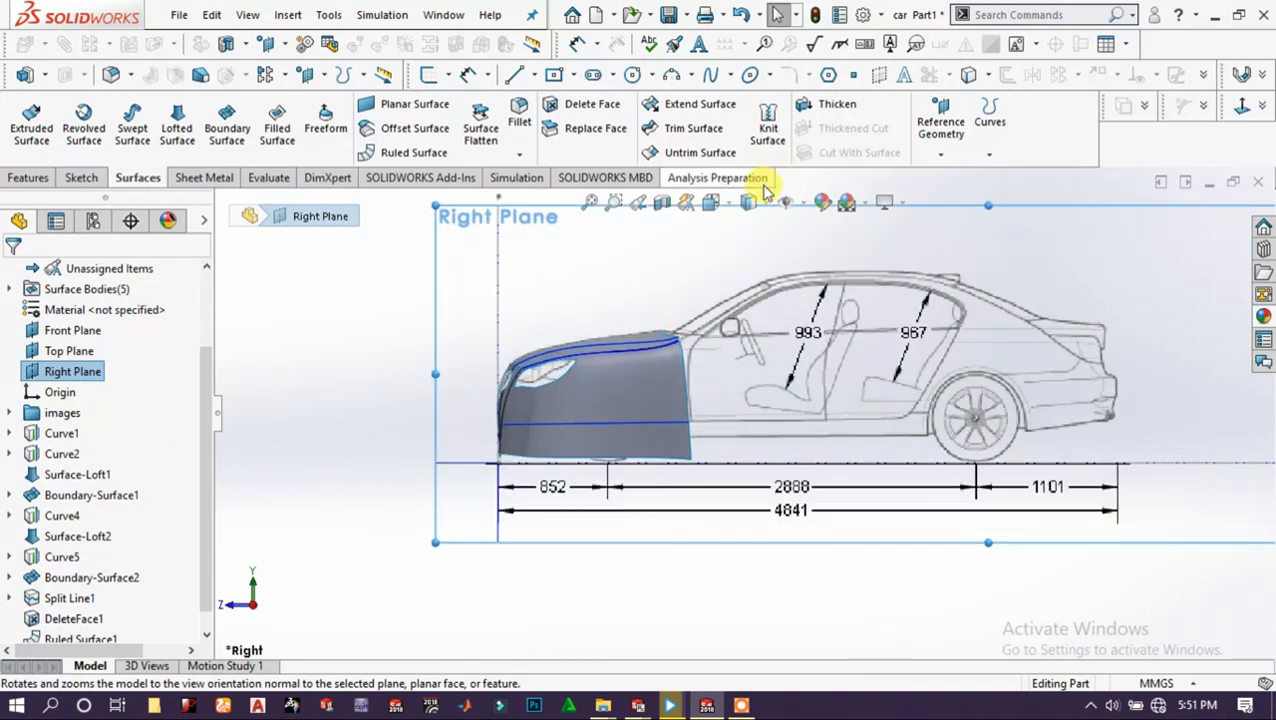
left_click(758, 204)
left_click(750, 340)
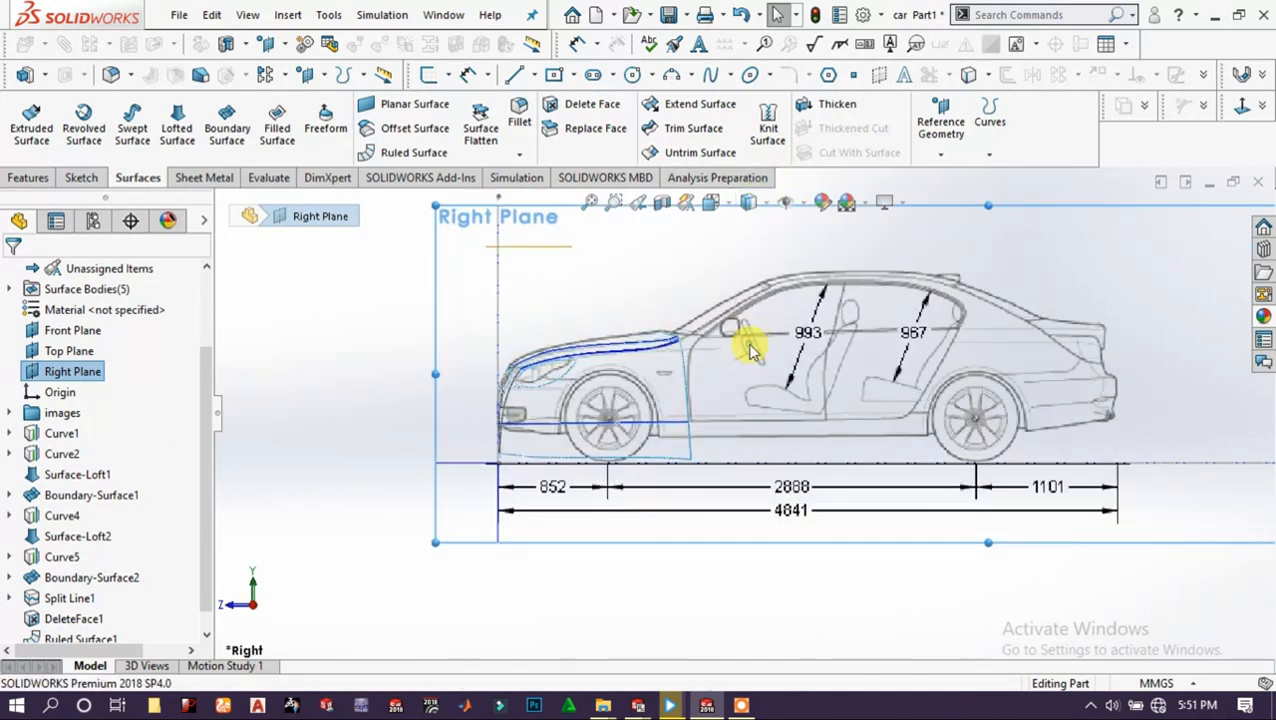
scroll(551, 460, "down", 3)
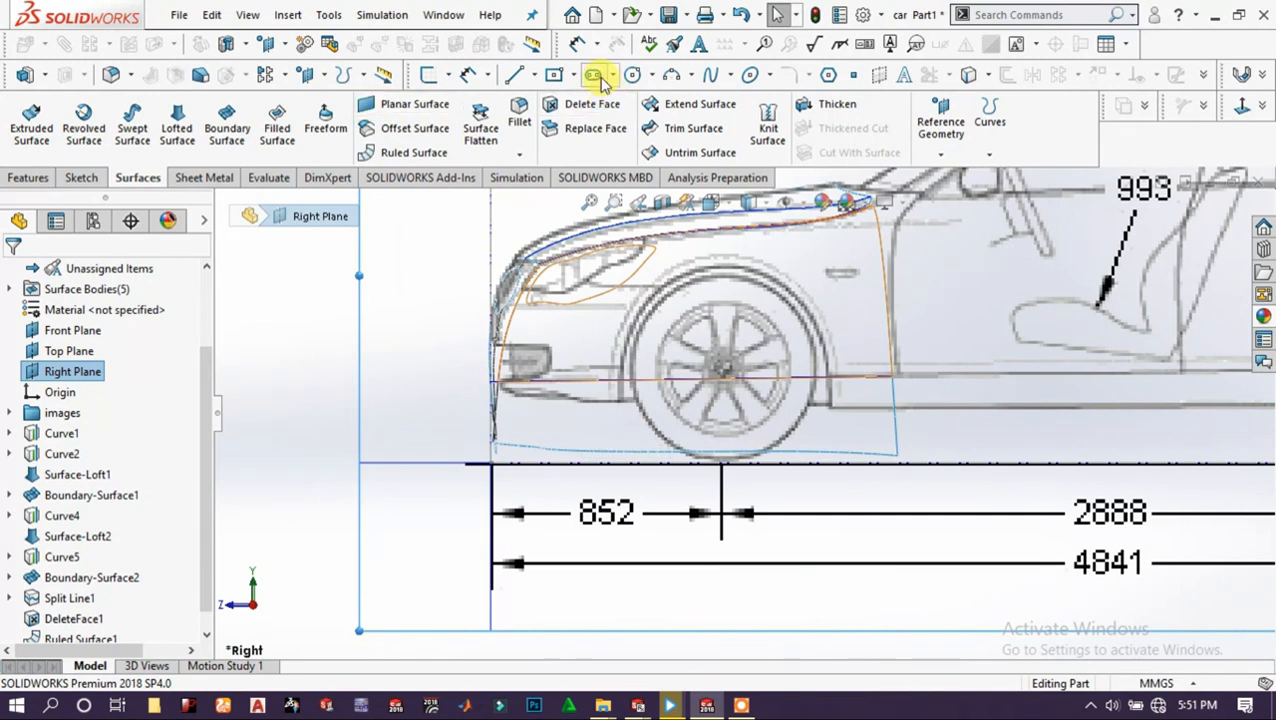
Sketch a spline on the Right Plane tracing the front bumper's lower outline from the body's front corner towards the front wheel.
left_click(712, 75)
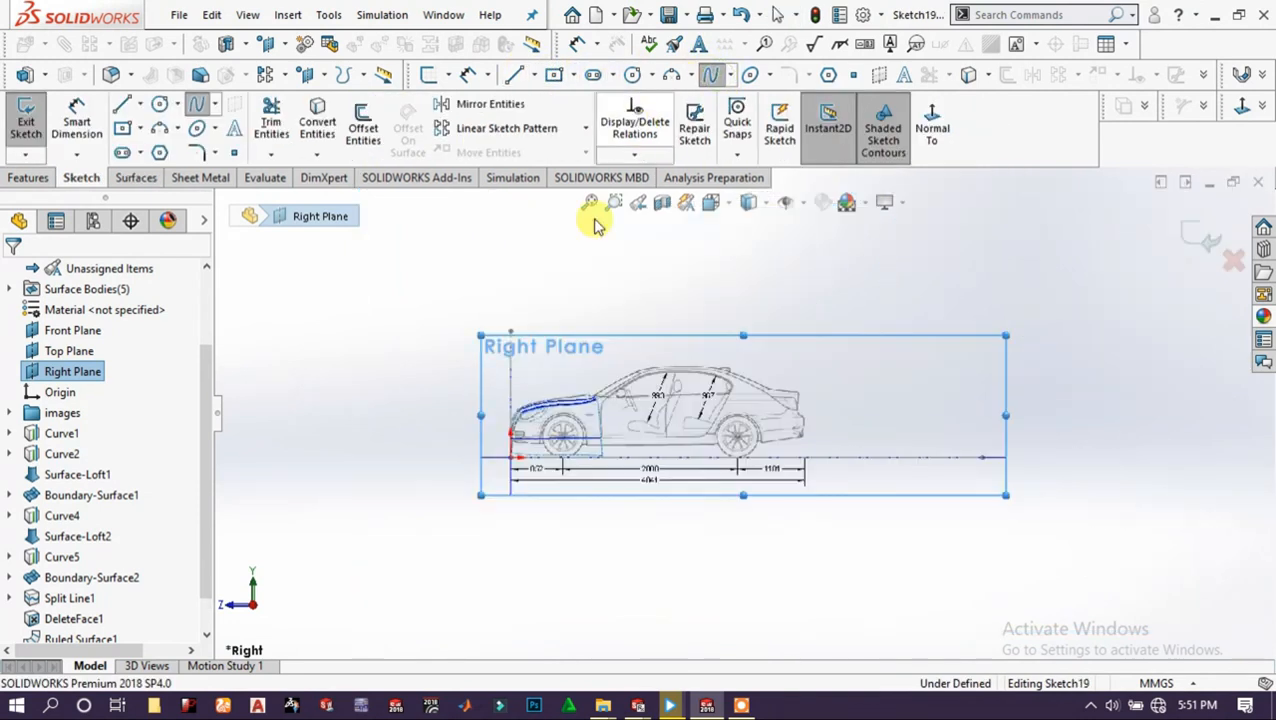
scroll(550, 433, "down", 10)
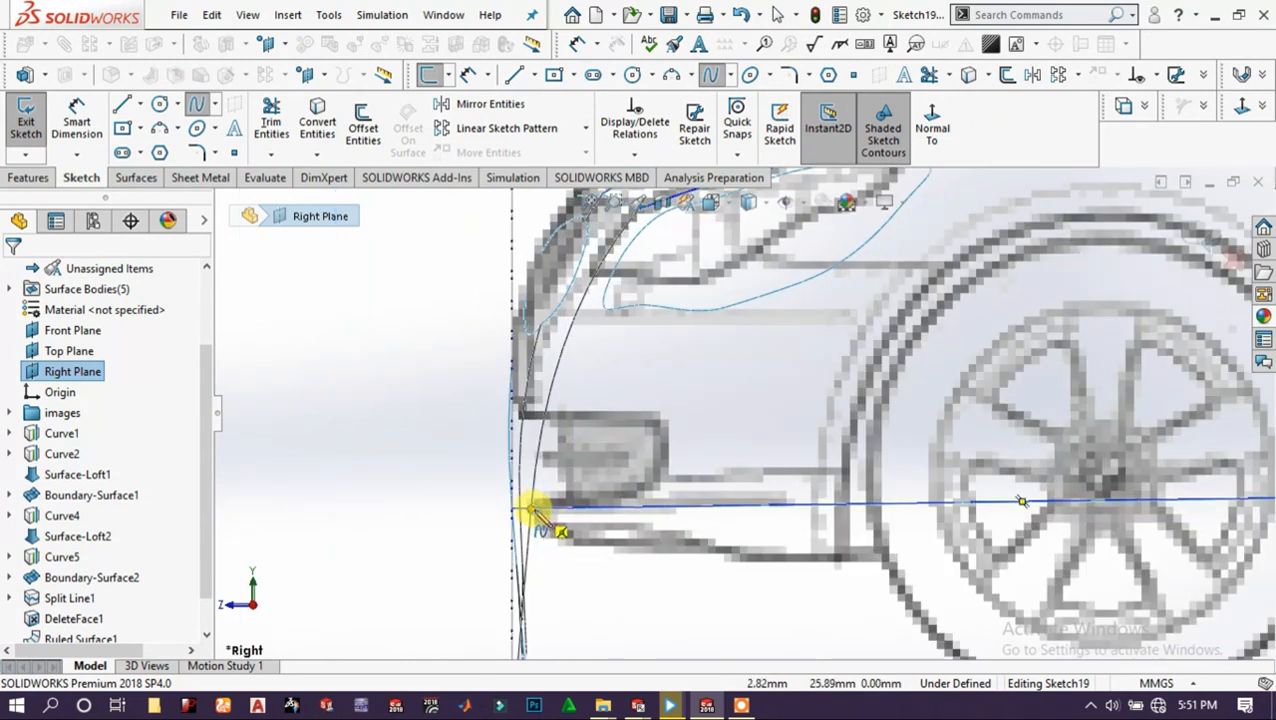
left_click(536, 512)
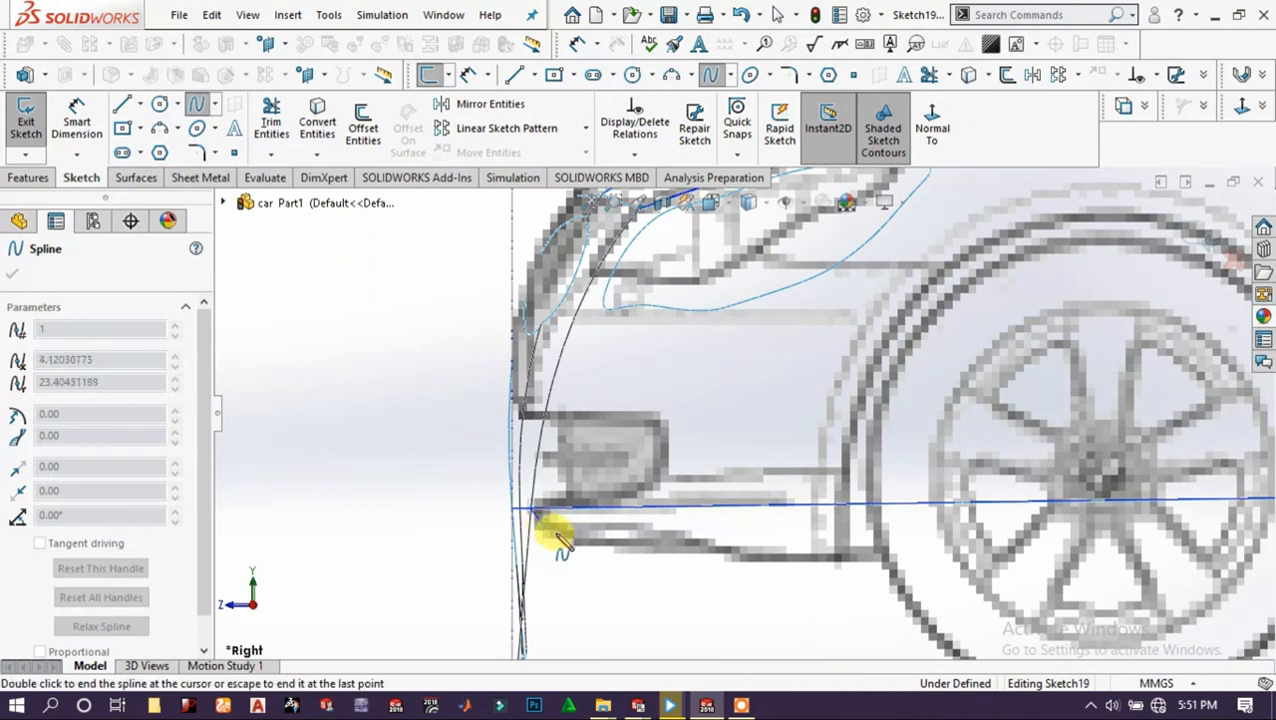
left_click(545, 525)
left_click(583, 543)
left_click(626, 545)
left_click(707, 549)
left_click(762, 561)
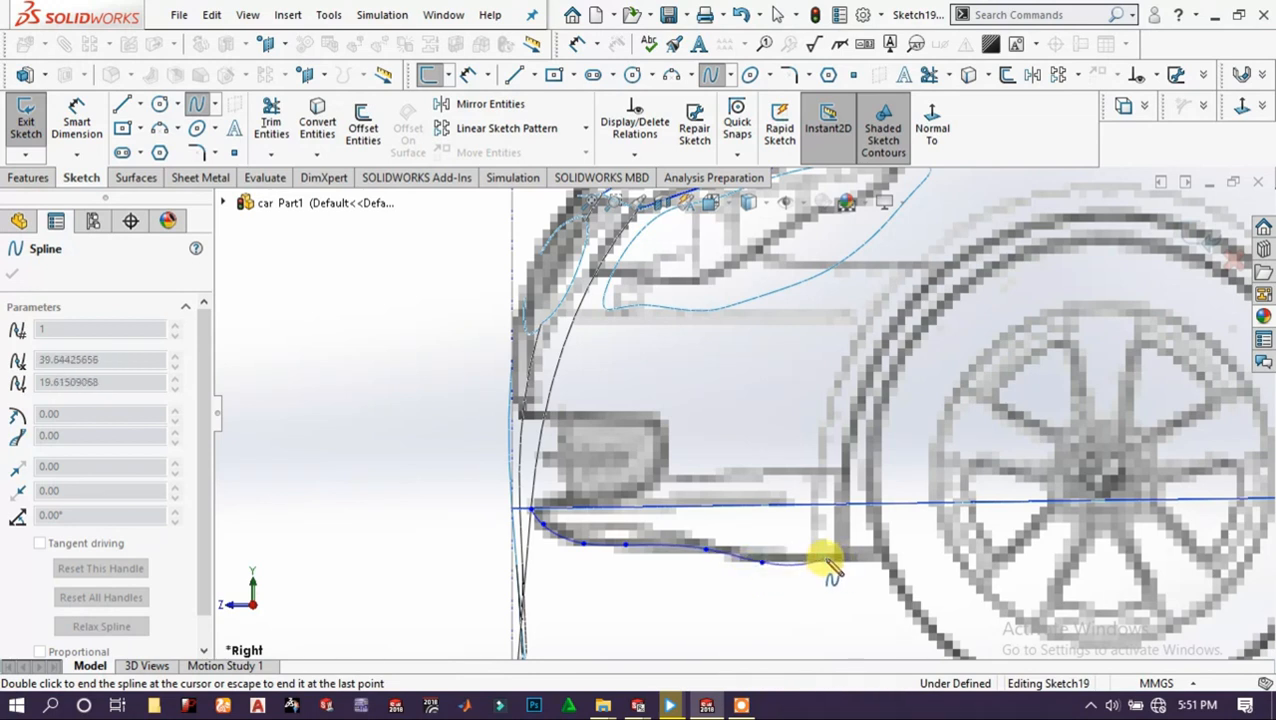
right_click(840, 562)
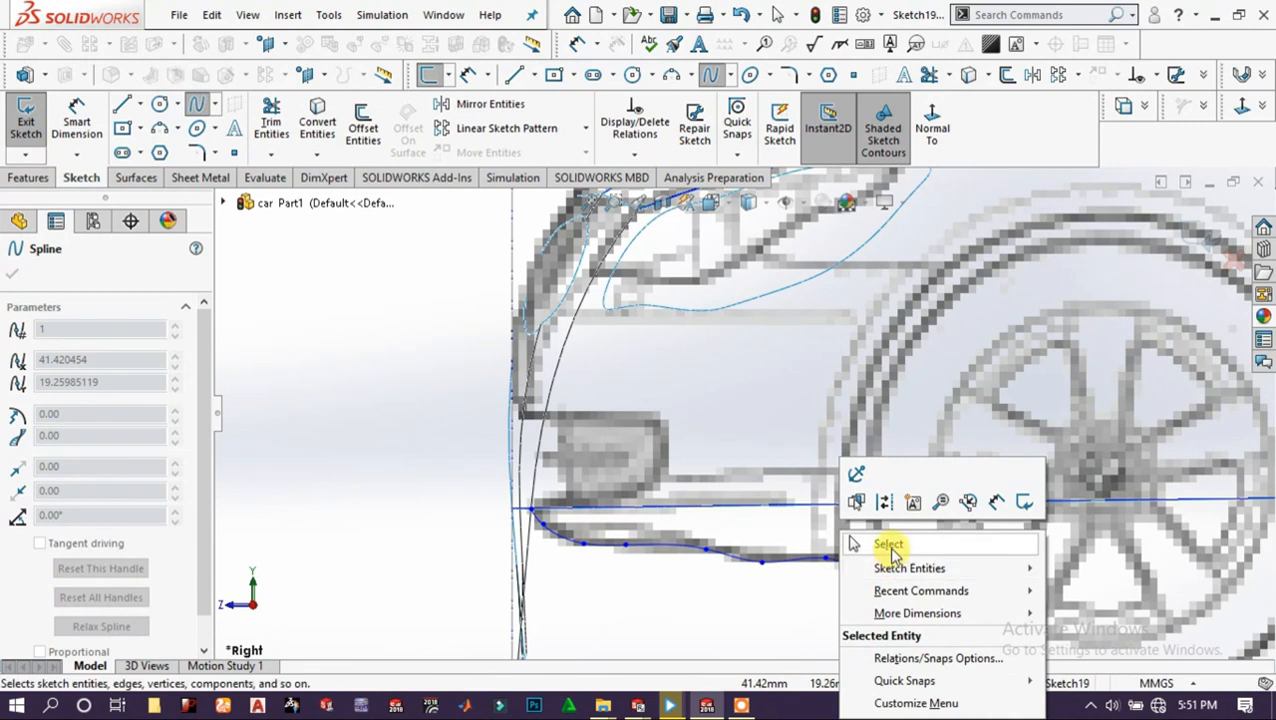
left_click(890, 547)
Adjust the handles near the spline's rear end to flatten its last span along the blueprint's lower bumper line.
scroll(885, 525, "up", 2)
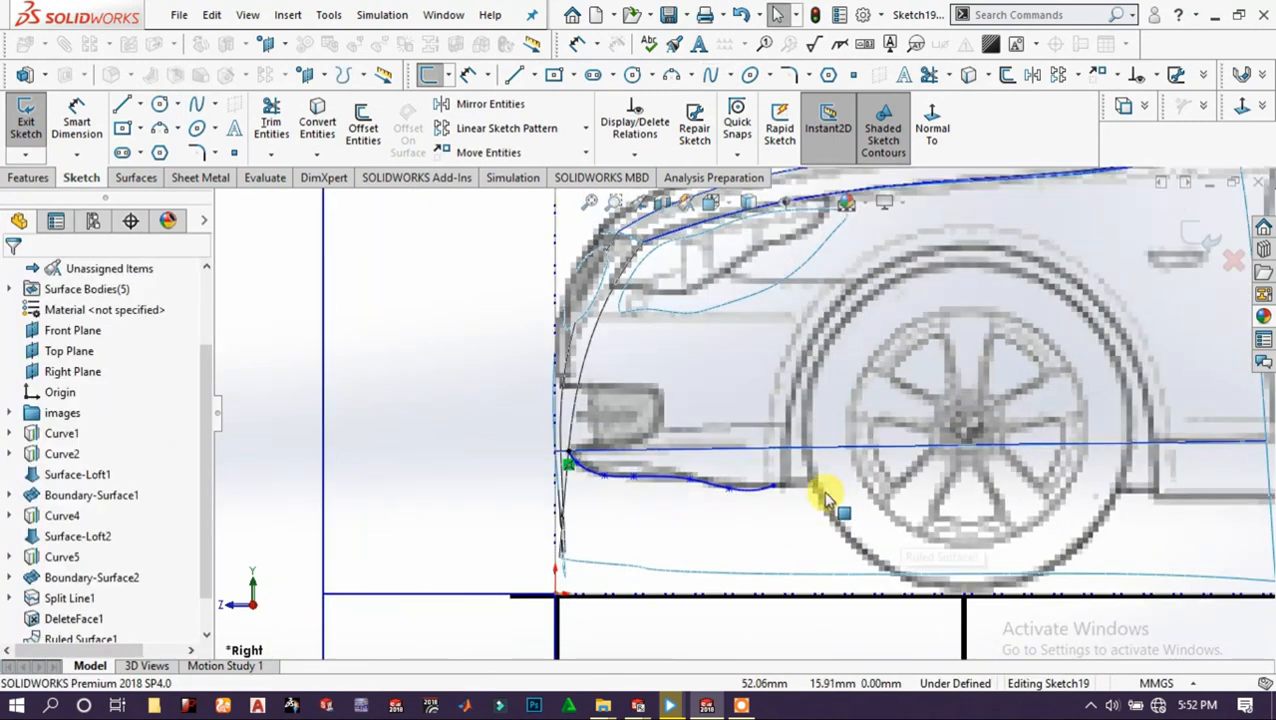
scroll(826, 501, "down", 6)
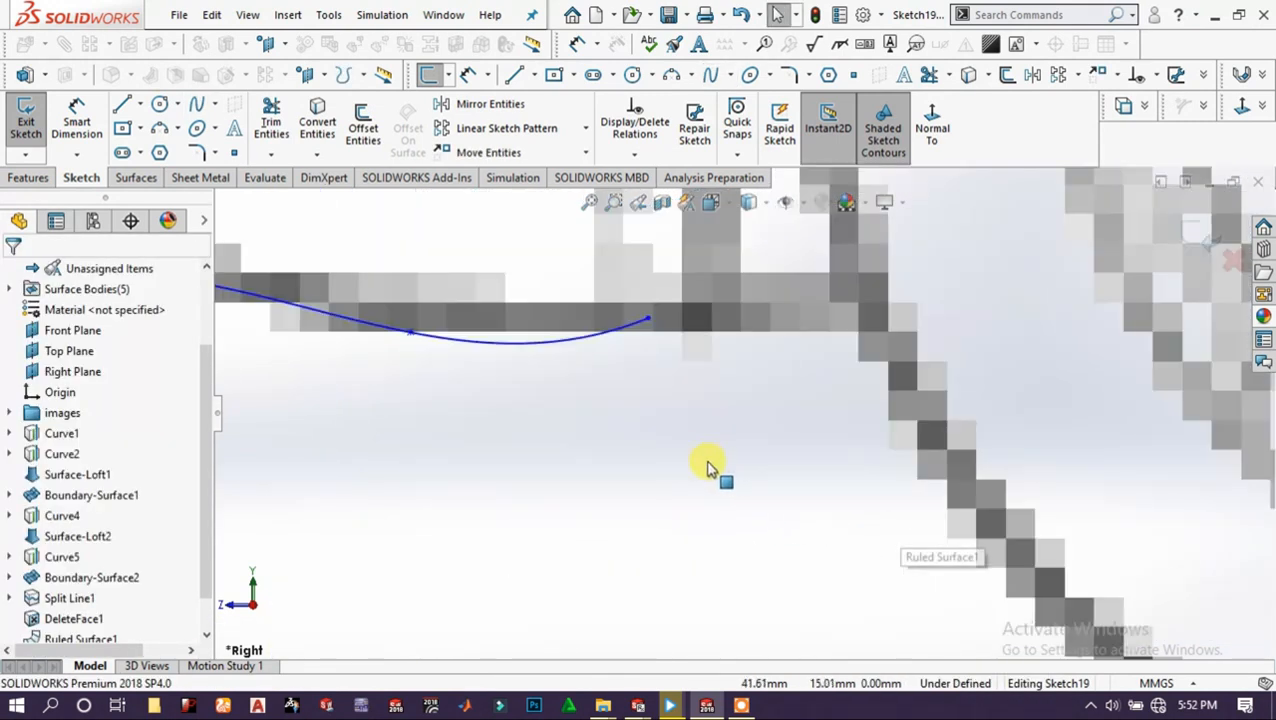
left_click(555, 343)
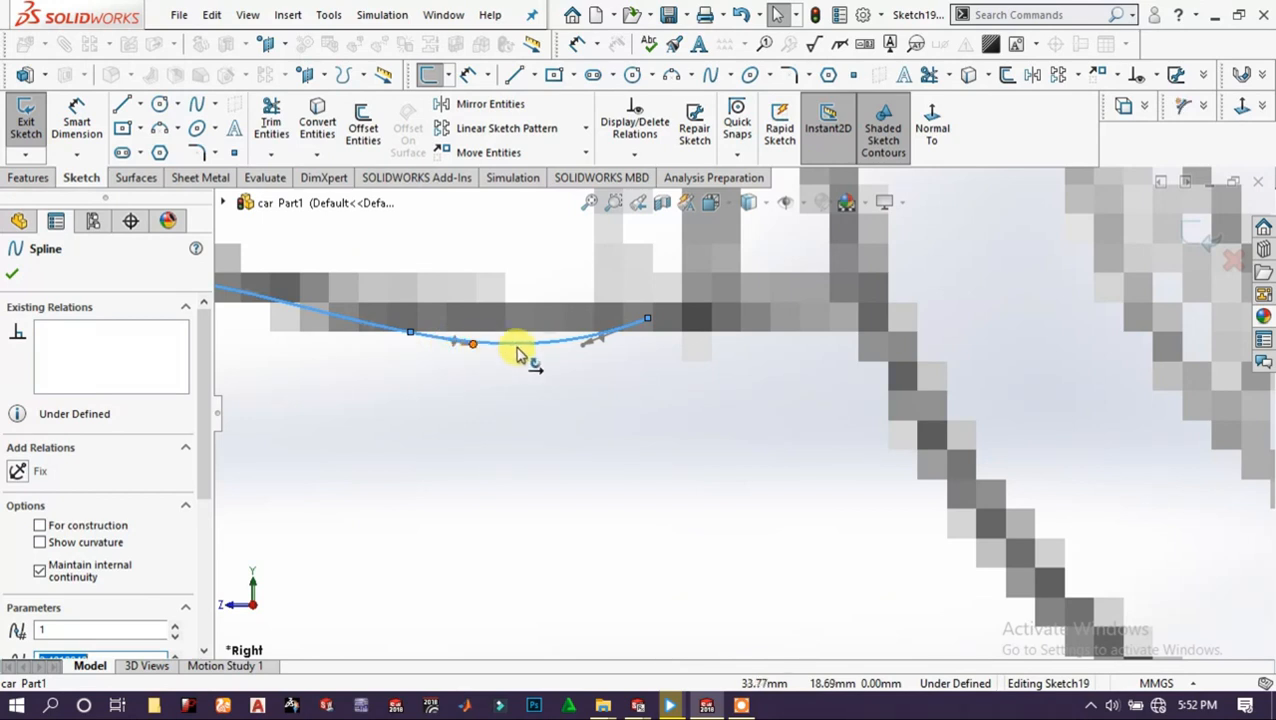
left_click(573, 337)
left_click_drag(568, 324, 536, 325)
left_click_drag(458, 343, 459, 336)
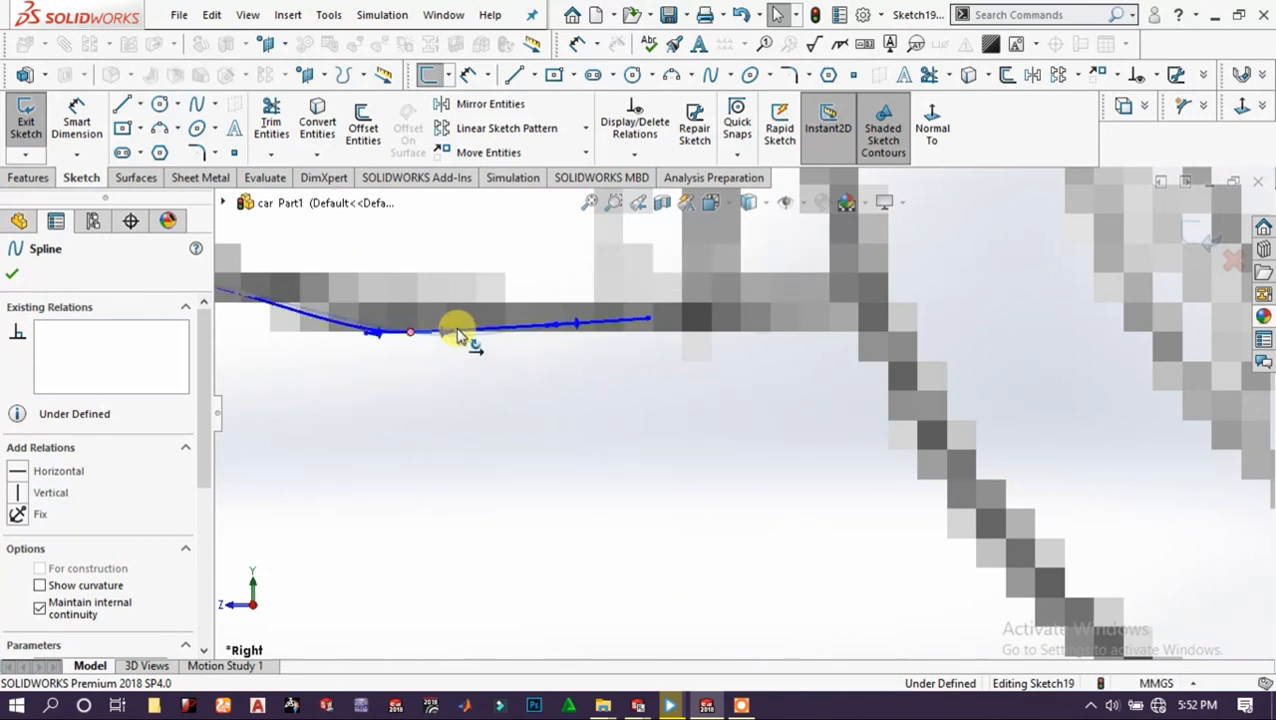
Draw a line about 136 mm long from the spline's rear end past the front wheel along the blueprint's sill.
scroll(680, 414, "up", 3)
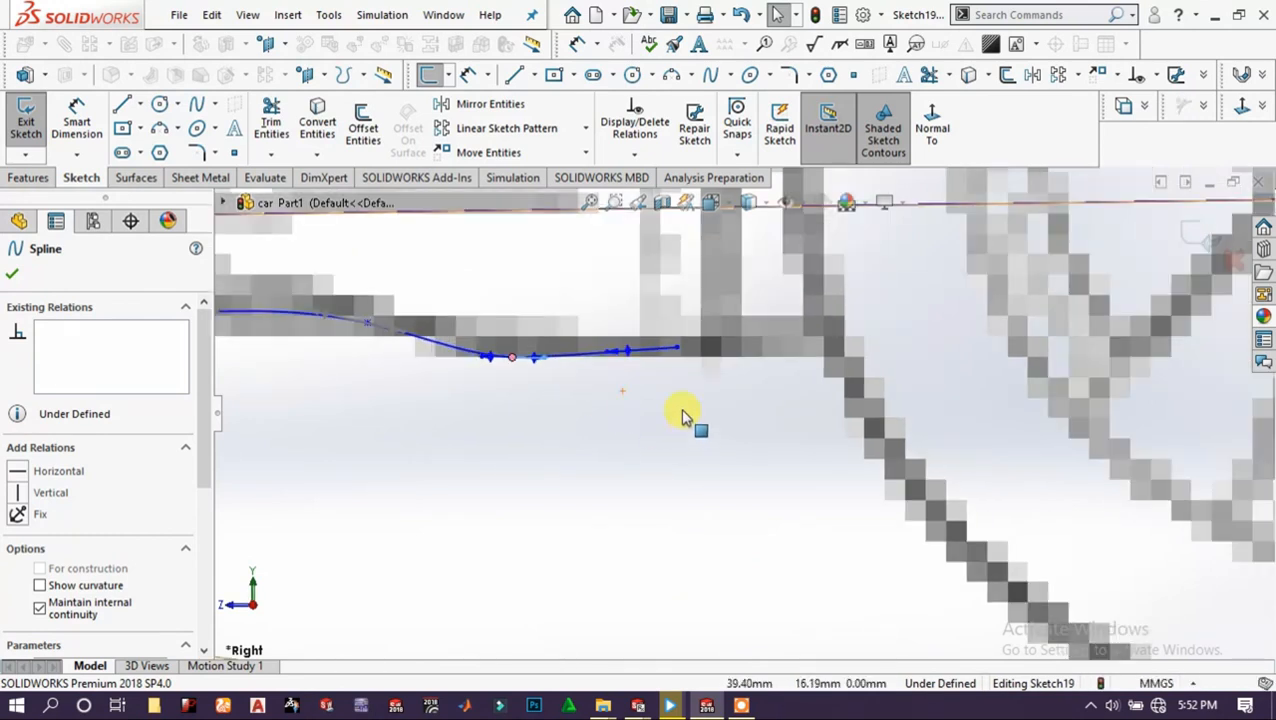
scroll(665, 400, "up", 3)
scroll(700, 390, "down", 4)
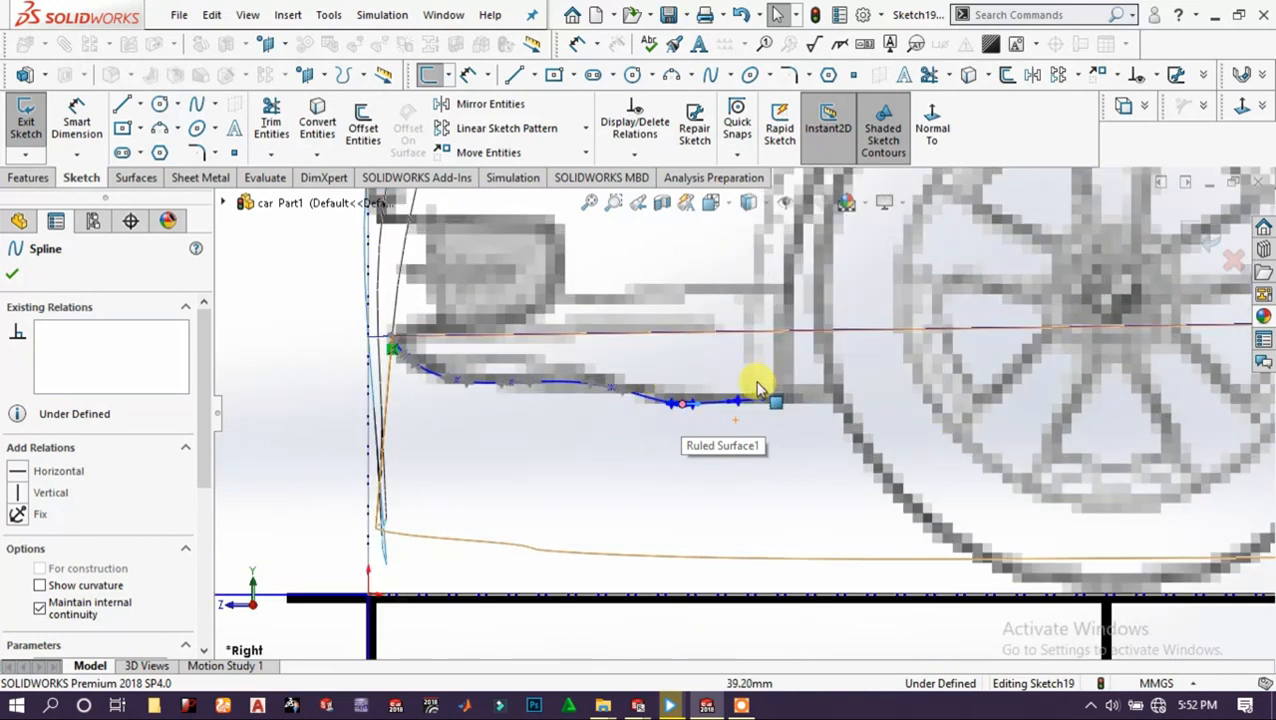
left_click(513, 73)
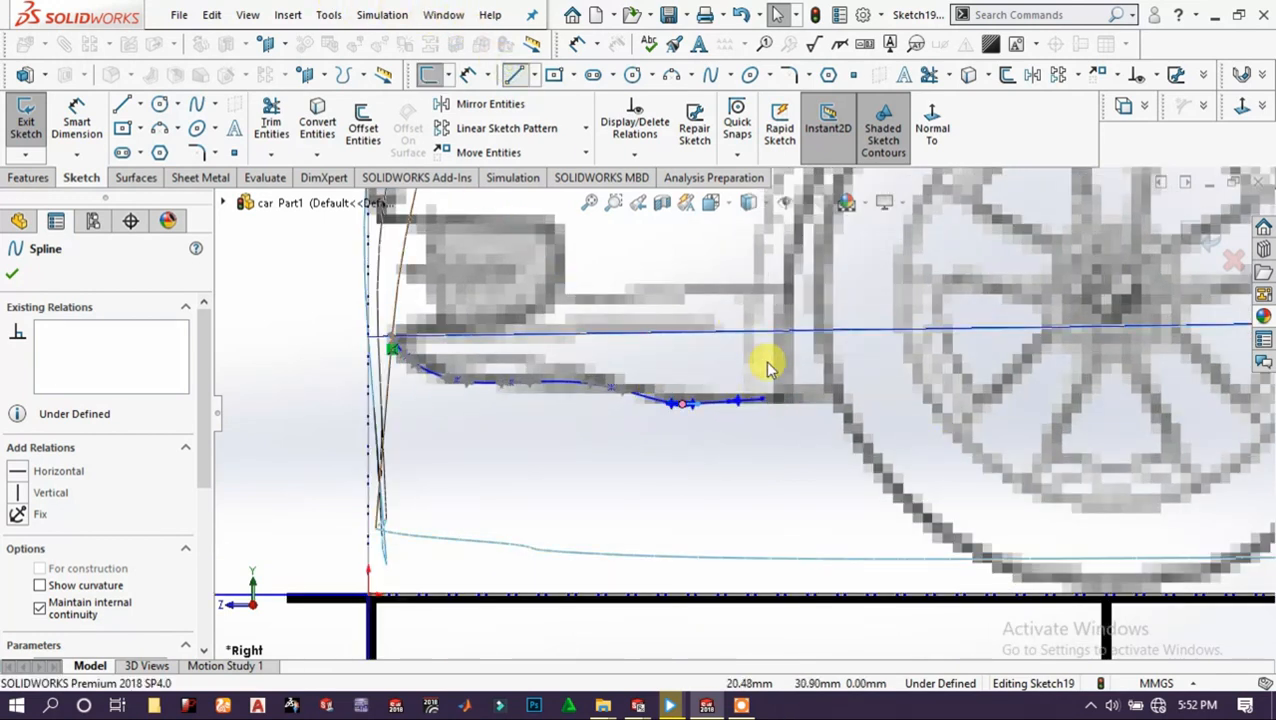
left_click(762, 403)
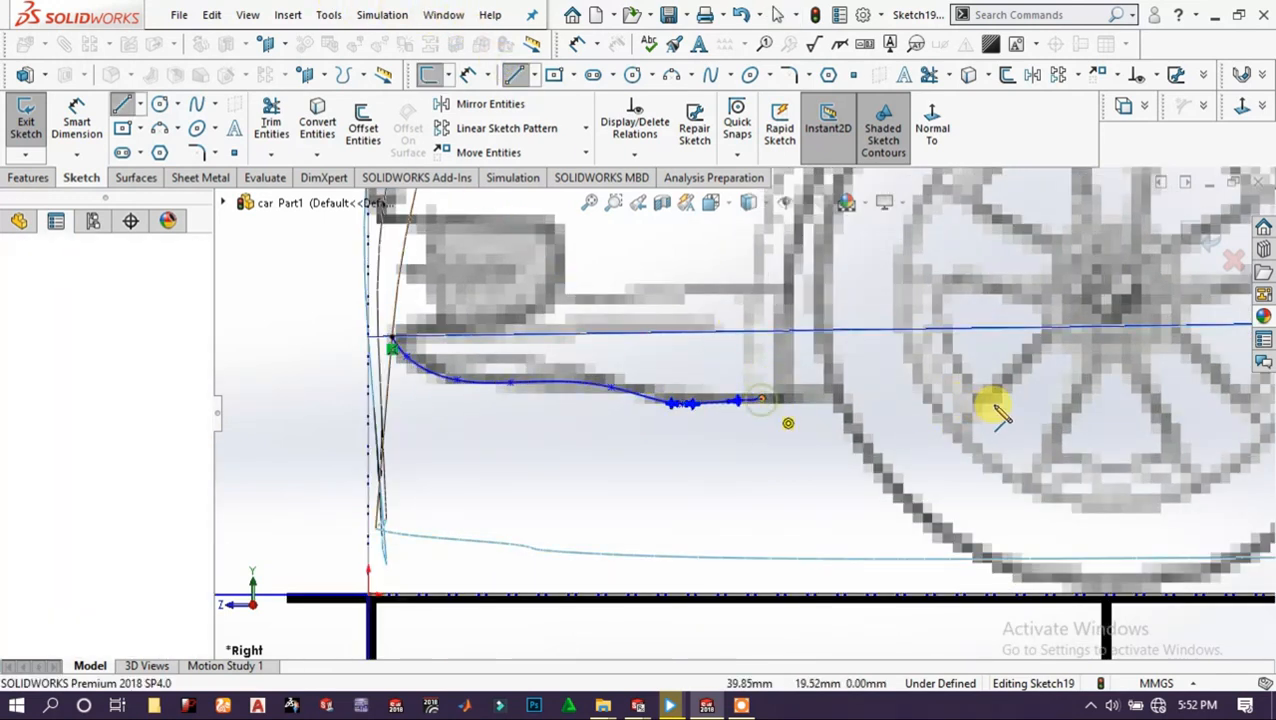
scroll(990, 410, "up", 3)
scroll(1085, 421, "down", 3)
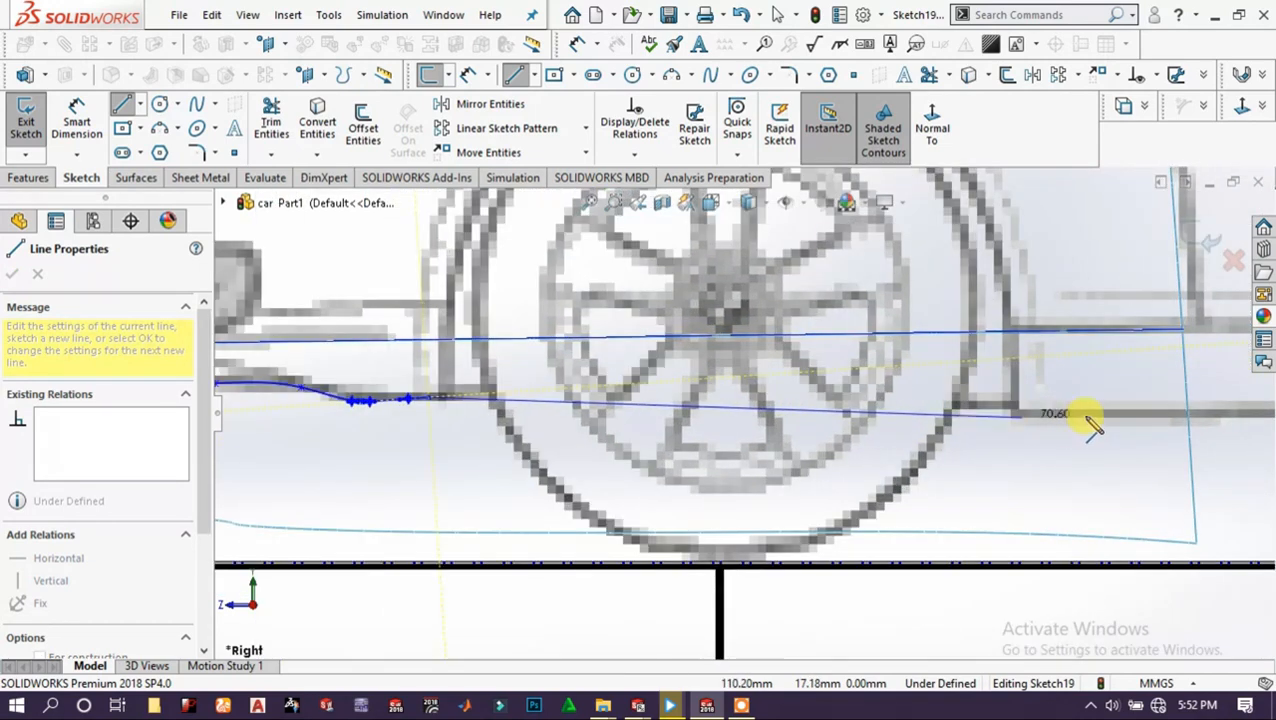
scroll(1148, 416, "up", 3)
left_click(1140, 413)
right_click(1190, 413)
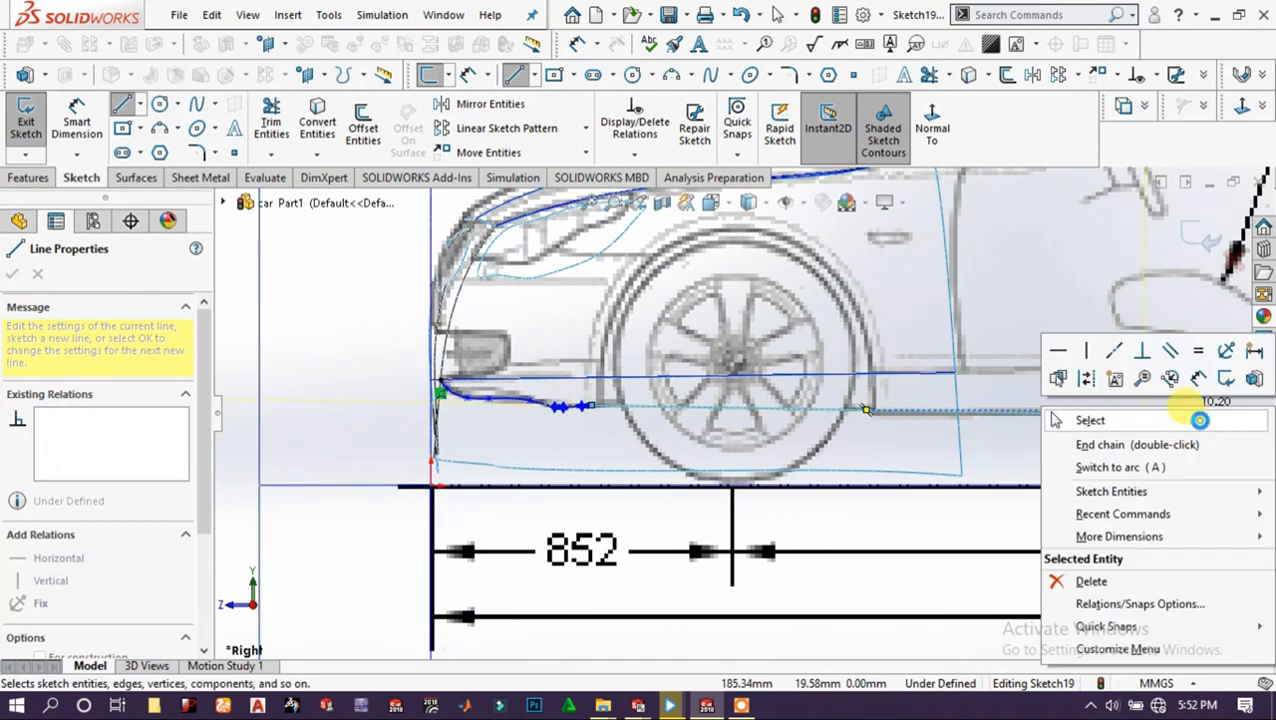
left_click(1199, 420)
scroll(640, 413, "down", 2)
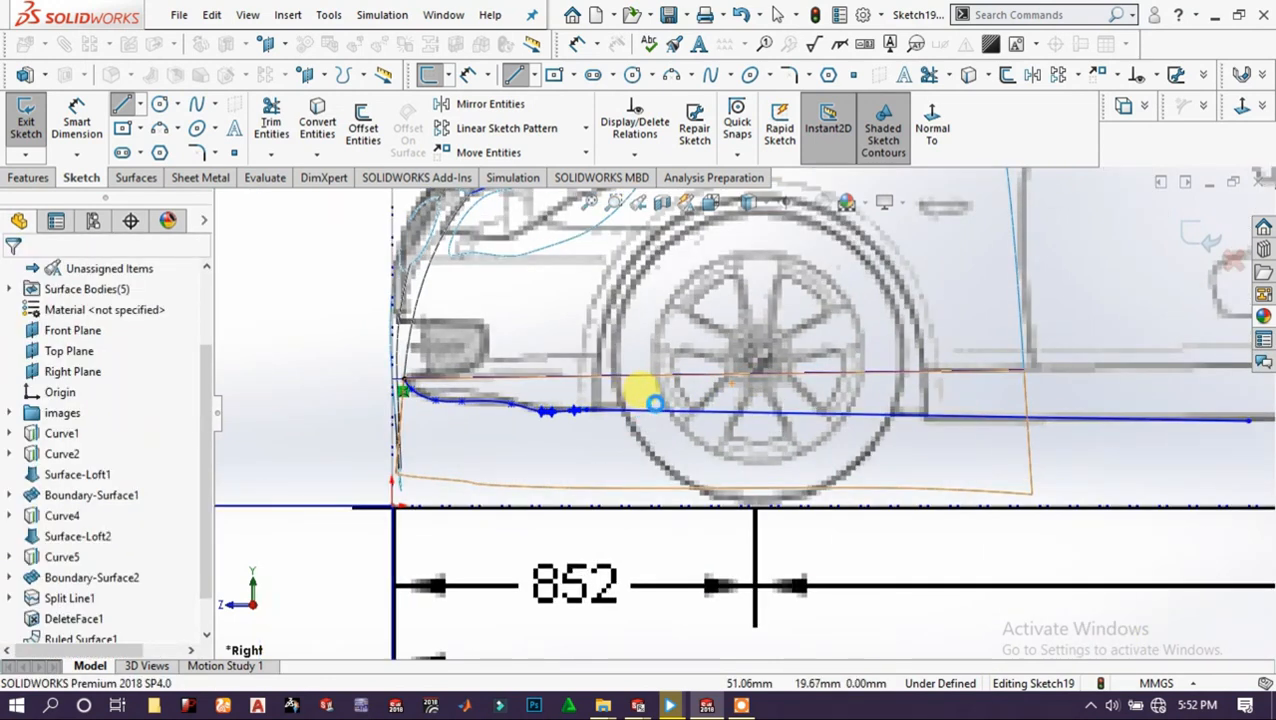
Add a tangent relation between the bumper spline and the sill line.
scroll(622, 415, "down", 2)
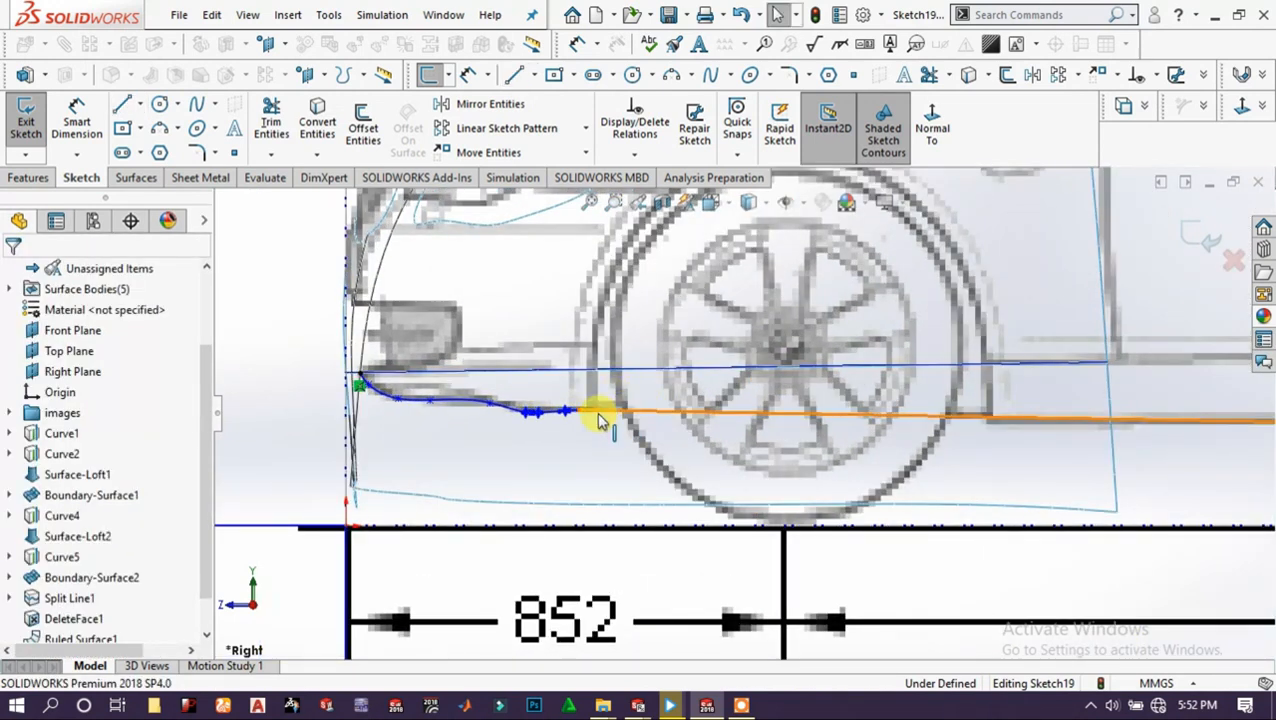
left_click(600, 418)
scroll(601, 417, "down", 4)
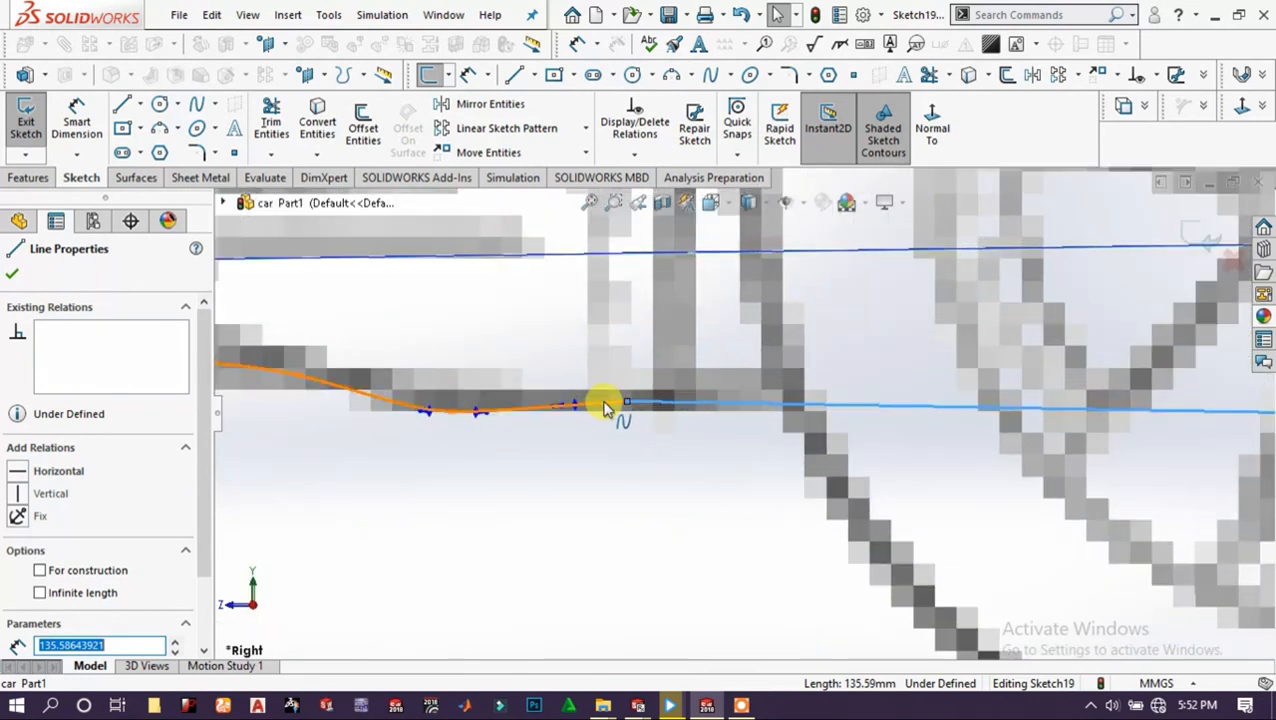
left_click(605, 405, "ctrl")
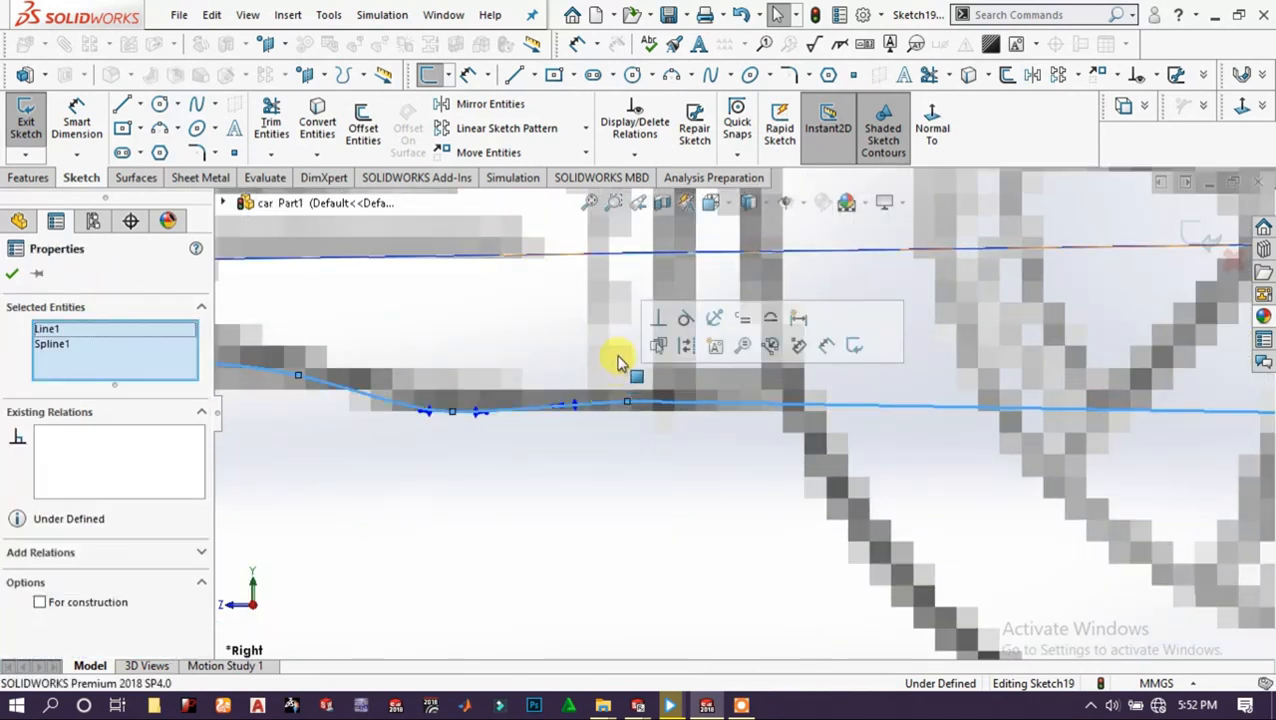
left_click(679, 320)
left_click(668, 470)
scroll(661, 440, "up", 6)
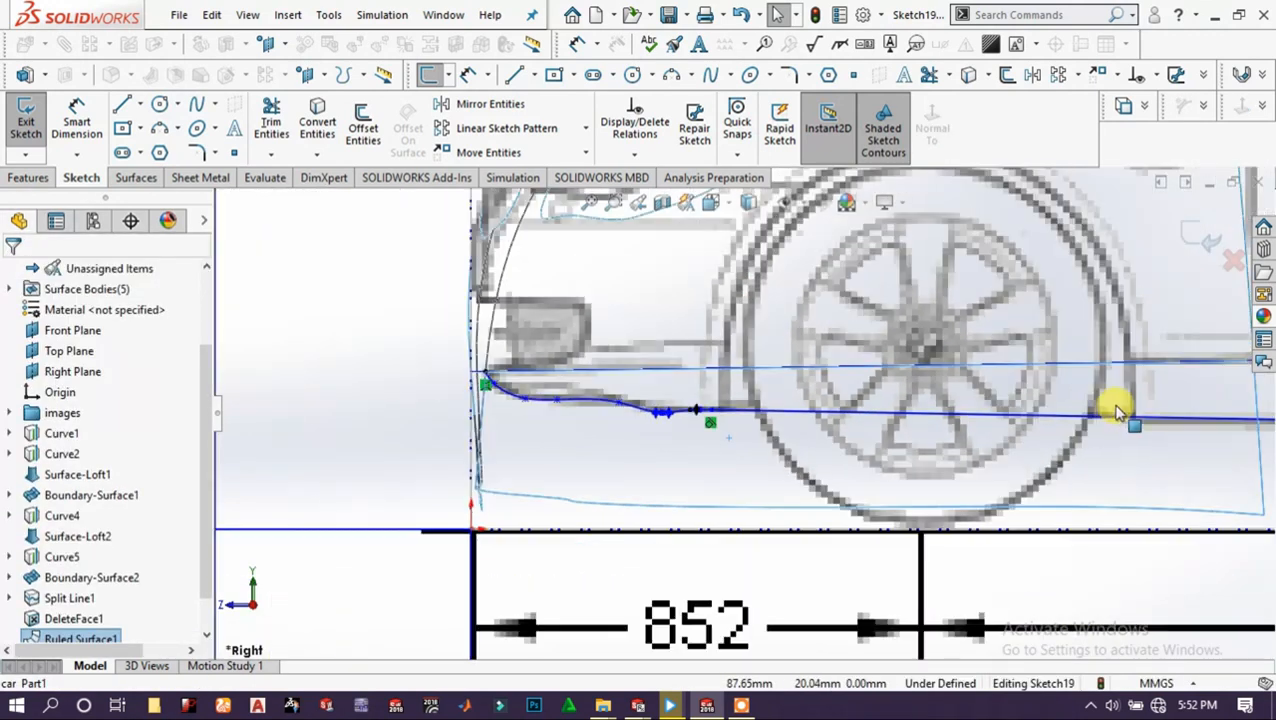
scroll(1143, 424, "up", 1)
scroll(1030, 425, "up", 5)
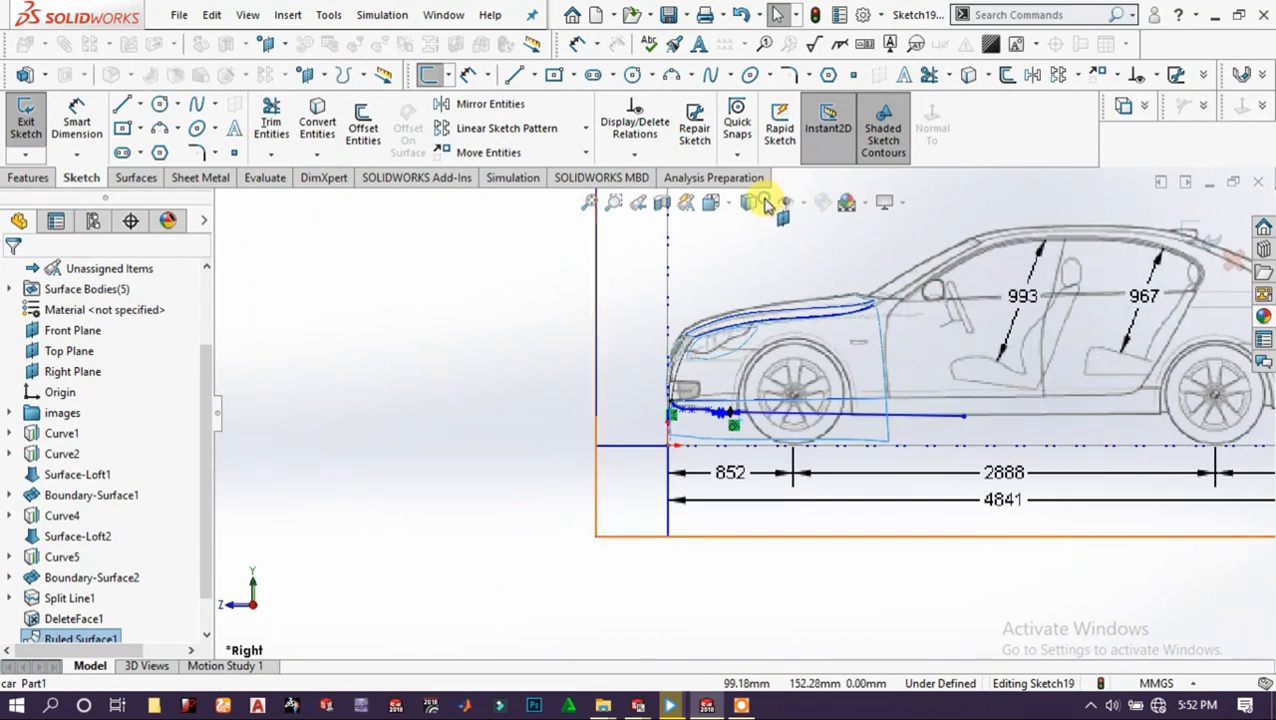
Return the display to shaded with edges and close the bumper and sill outline sketch.
left_click(766, 202)
left_click(750, 229)
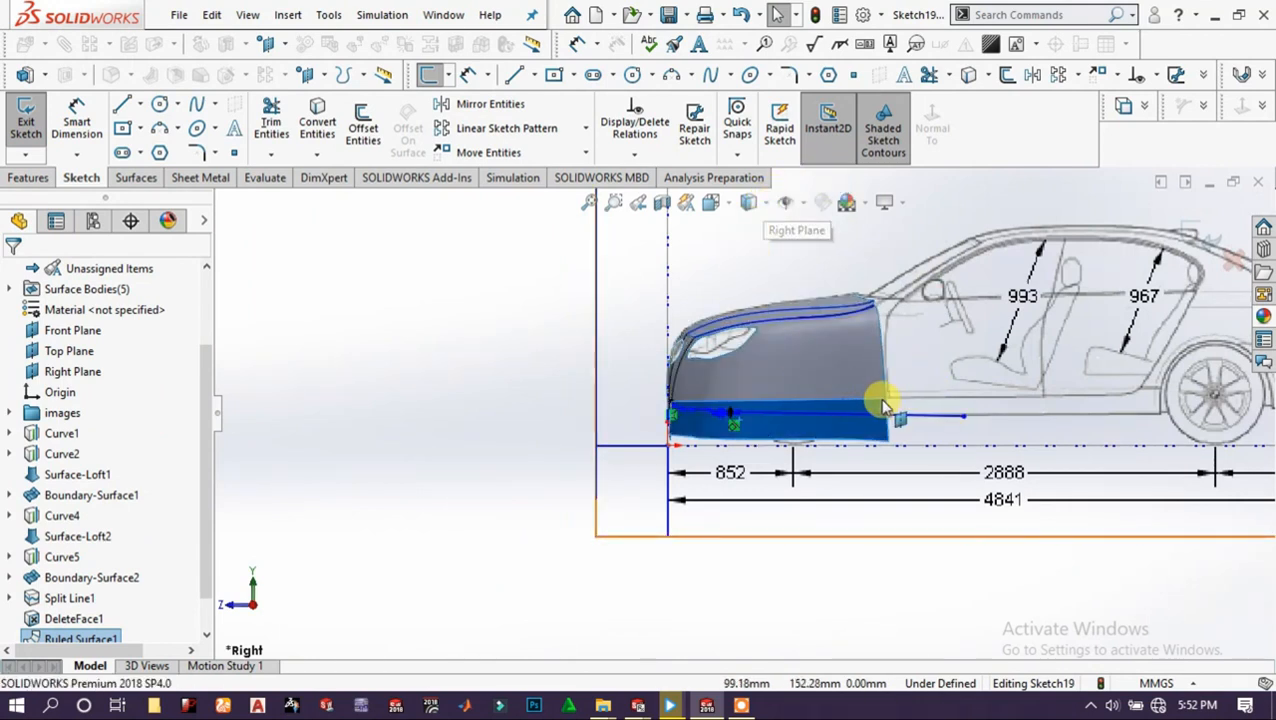
scroll(908, 399, "down", 1)
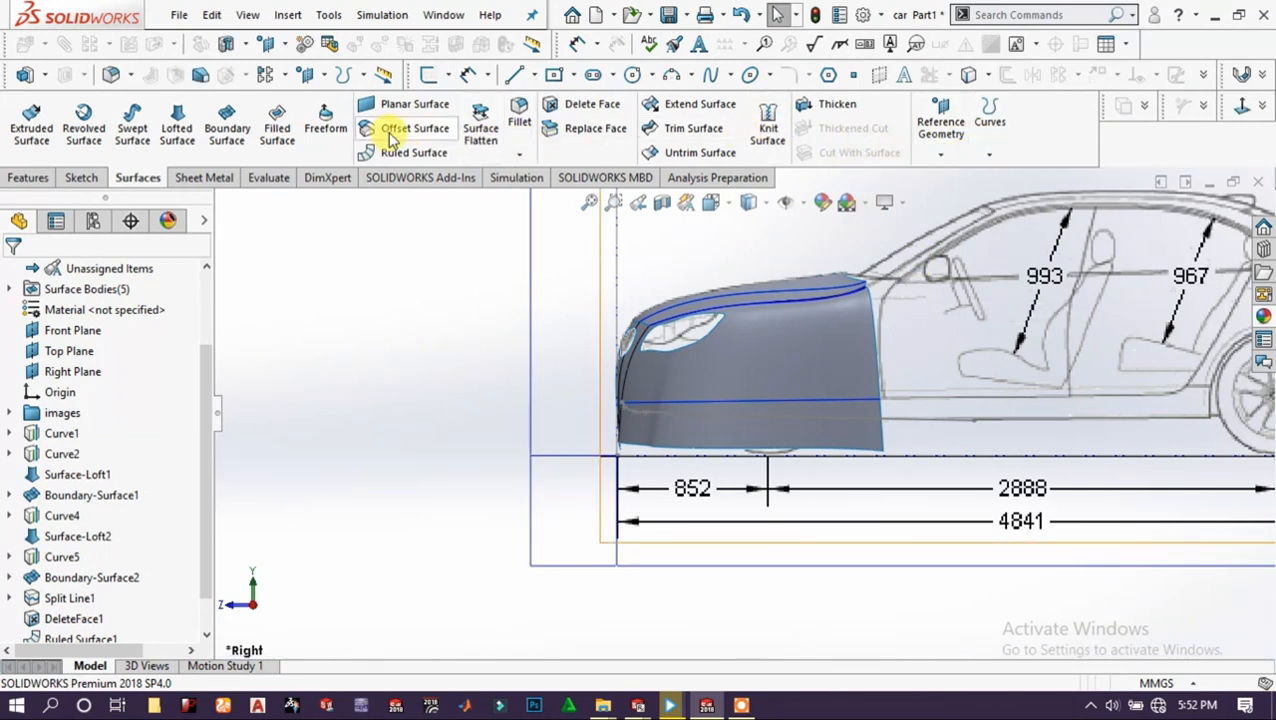
Start a standard surface trim using the bumper and sill outline, Sketch19, as the trim tool.
left_click(700, 130)
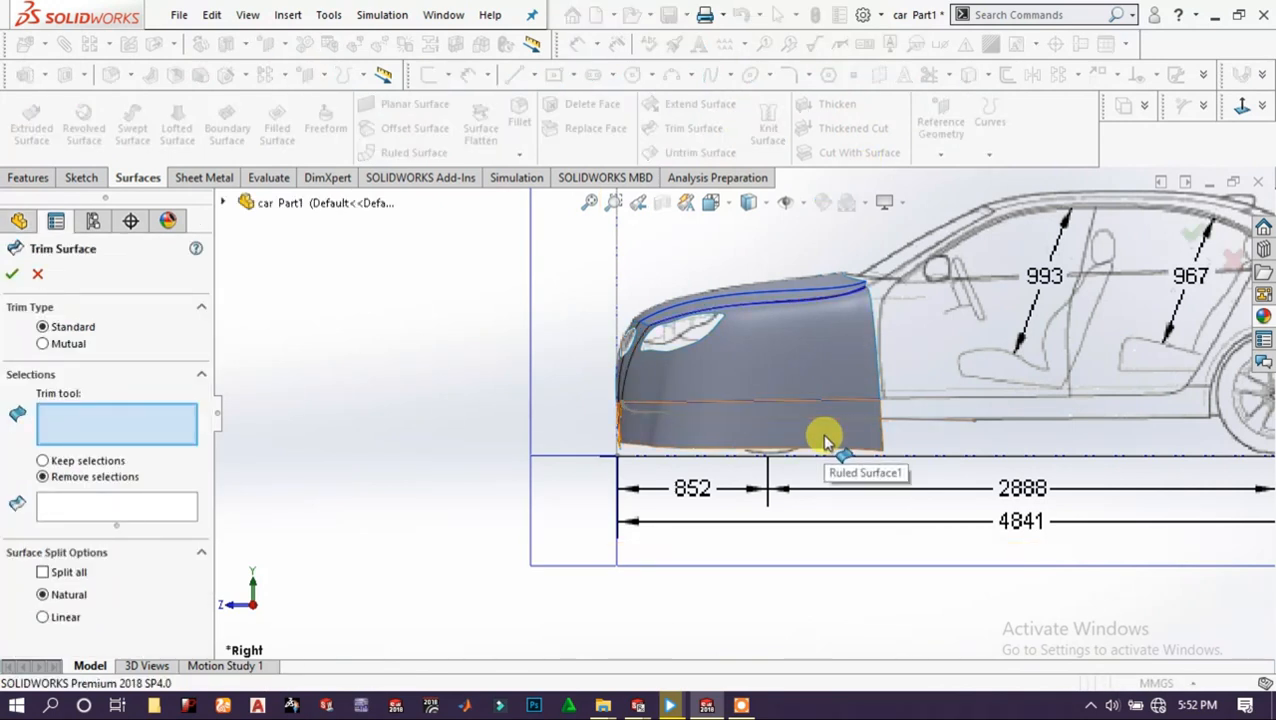
scroll(846, 430, "down", 3)
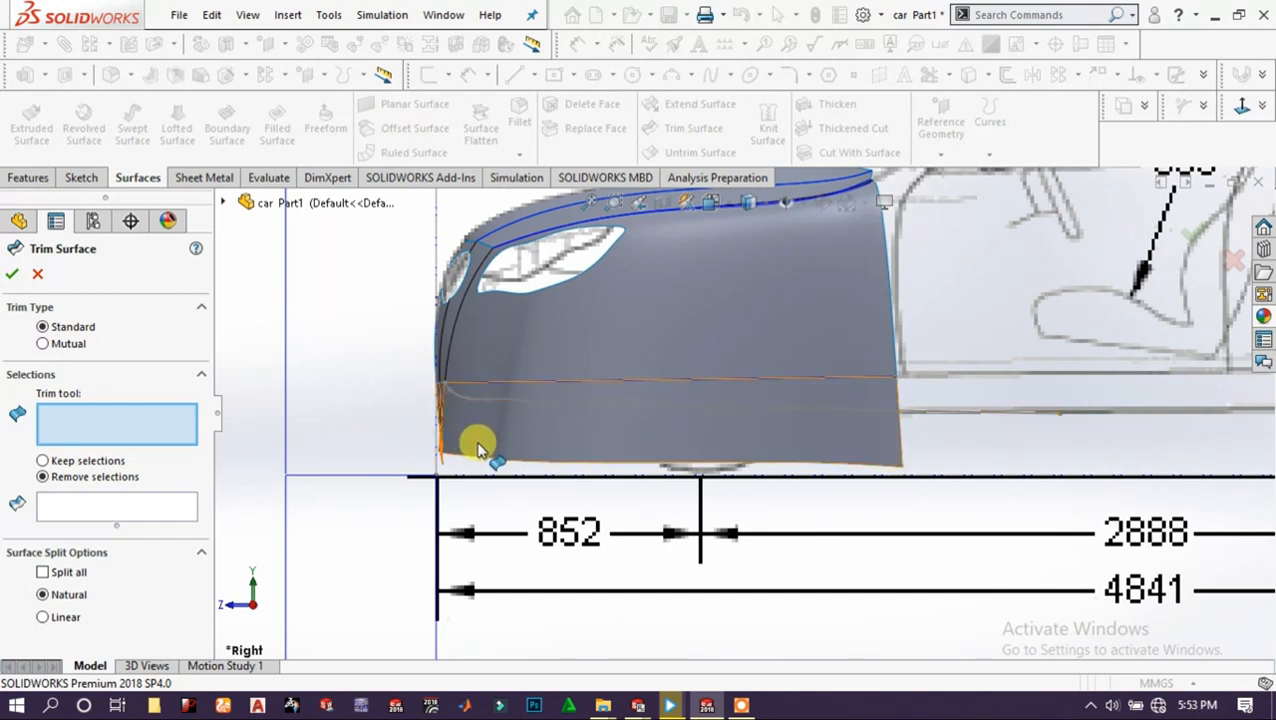
middle_click_drag(658, 432, 638, 401)
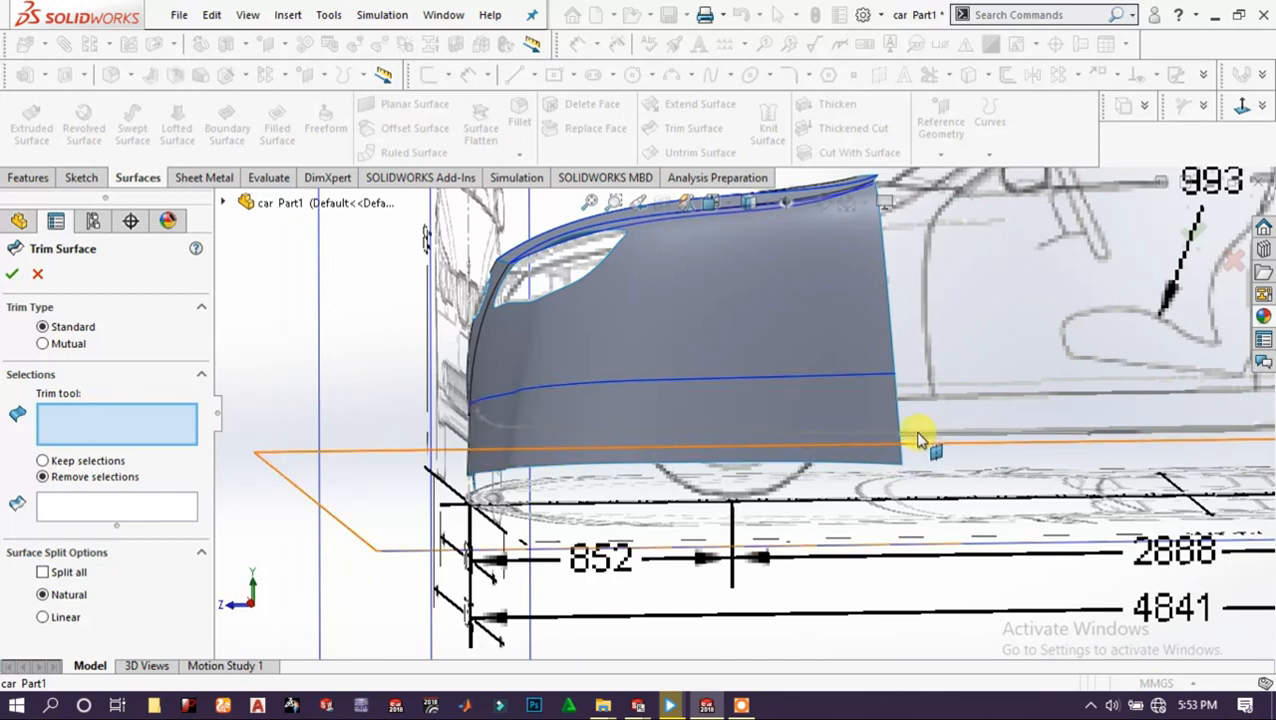
middle_click_drag(880, 507, 866, 552)
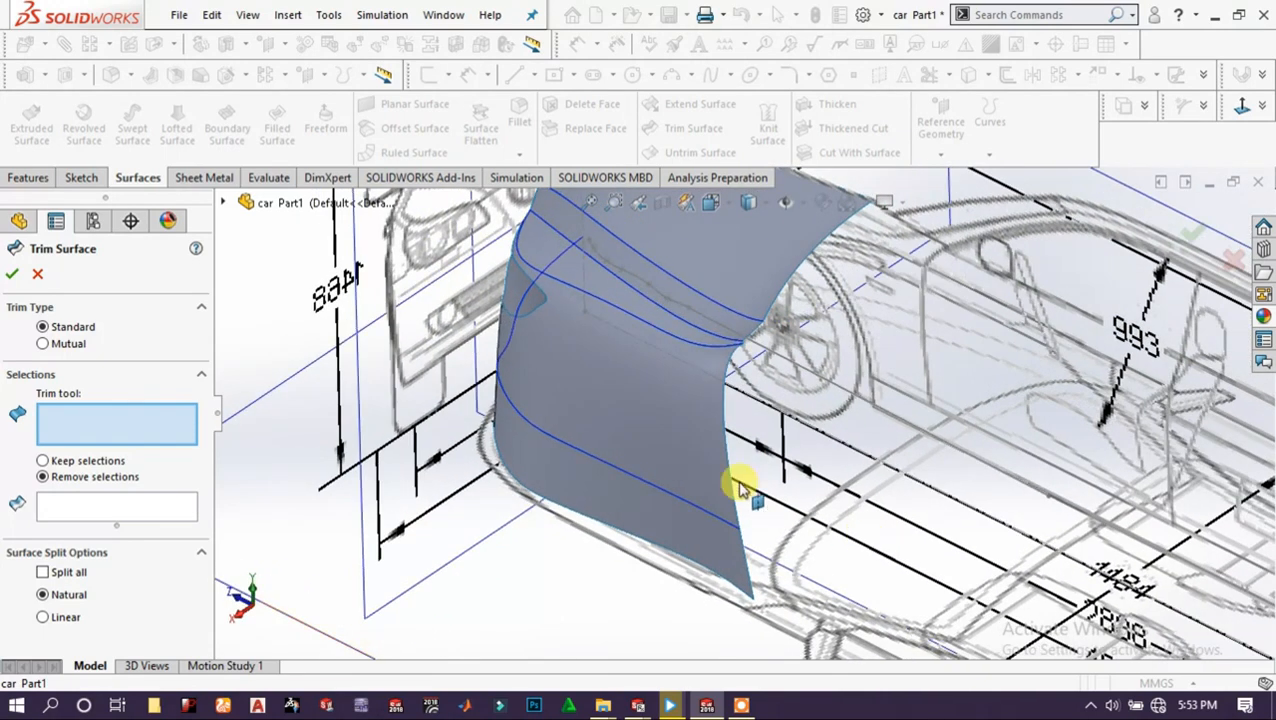
left_click(222, 202)
scroll(320, 522, "down", 2)
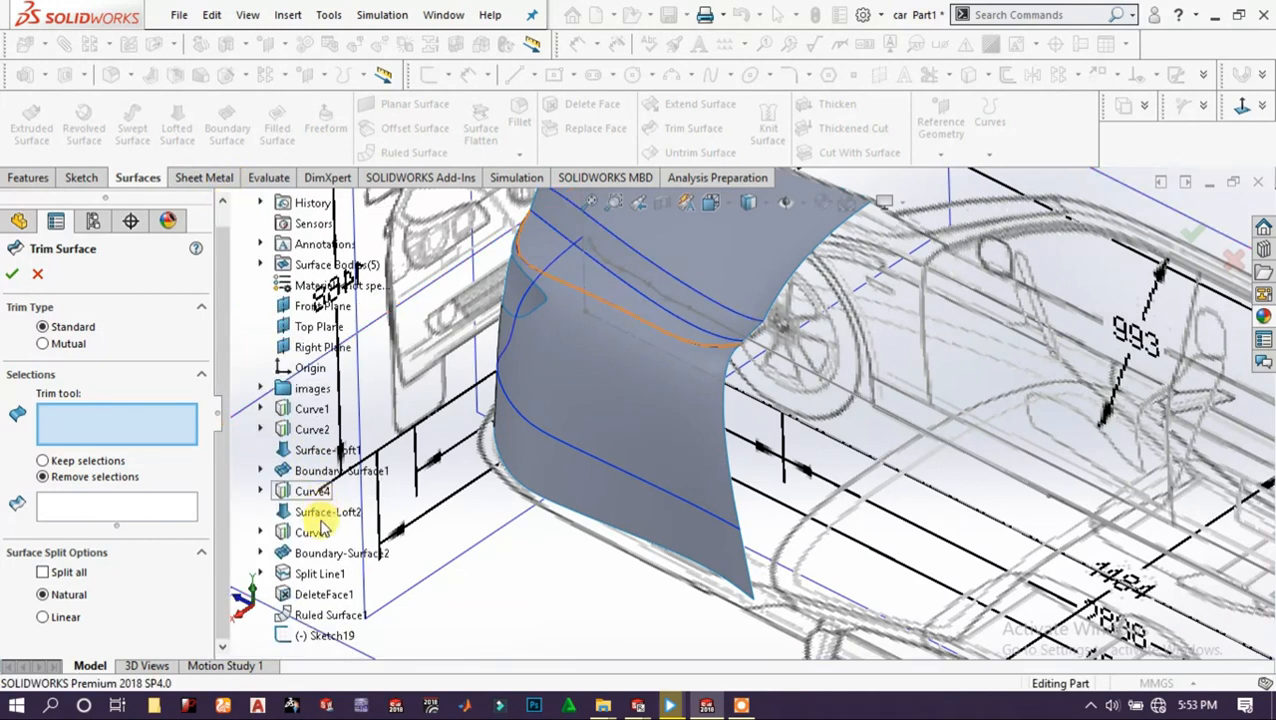
left_click(330, 637)
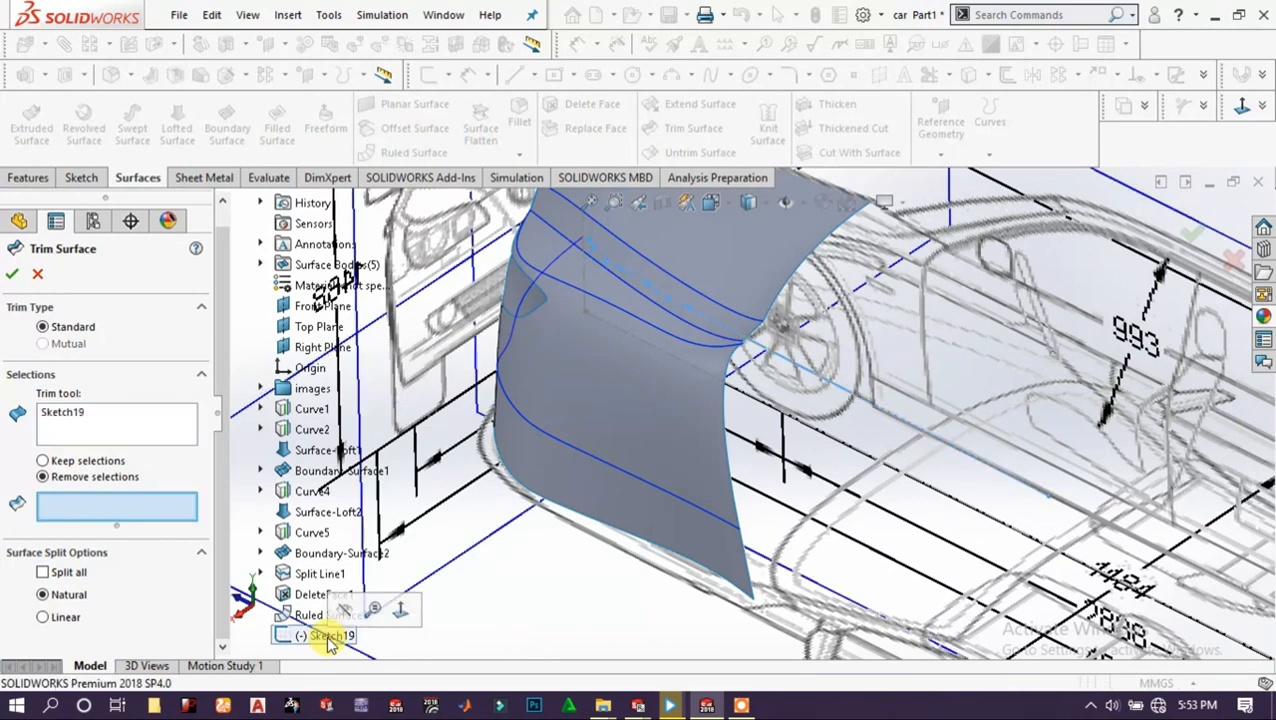
Remove the part of the lower ruled surface below the bumper and sill outline and finish the trim.
left_click(669, 524)
scroll(669, 524, "up", 5)
middle_click_drag(714, 484, 785, 456)
scroll(585, 407, "down", 1)
scroll(585, 410, "down", 6)
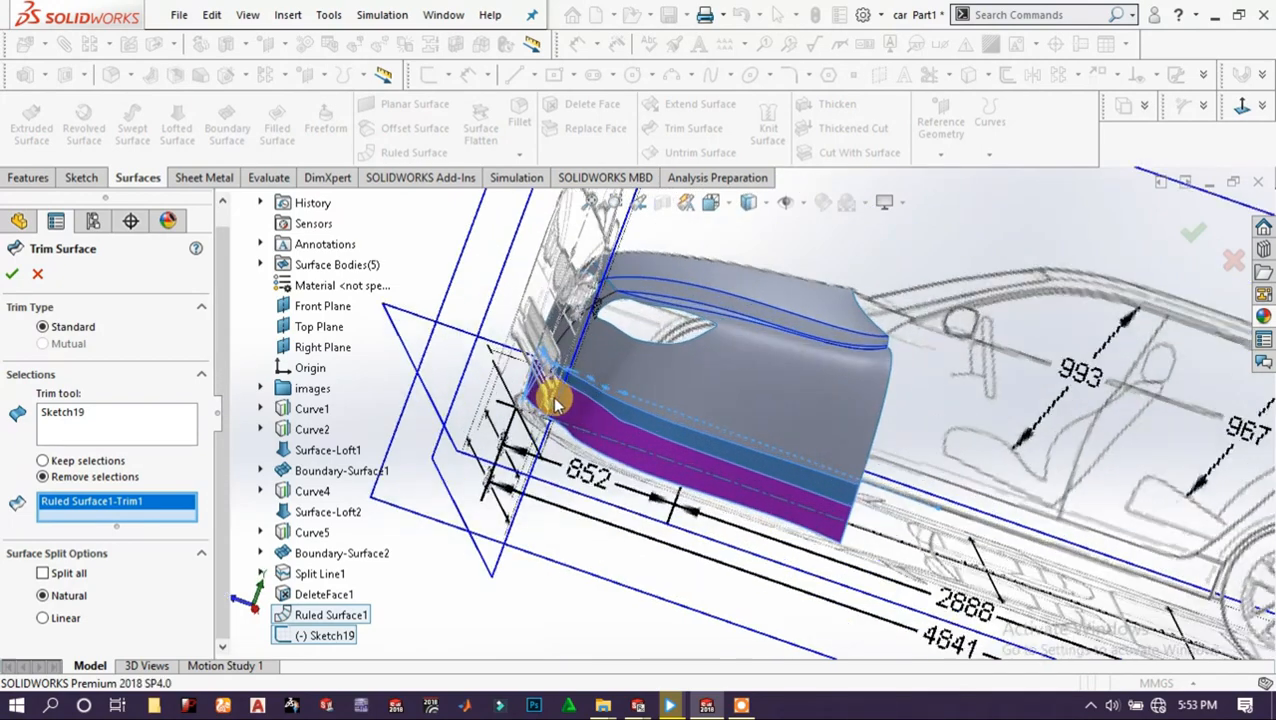
scroll(828, 425, "up", 5)
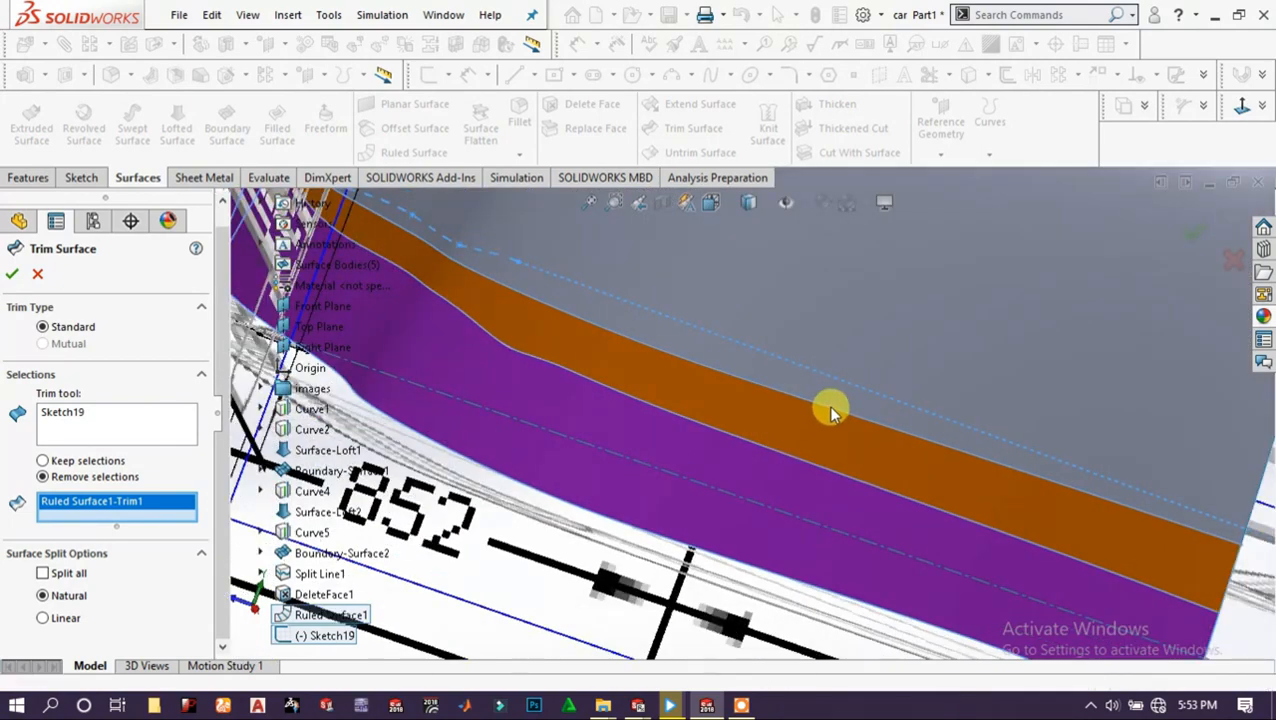
middle_click_drag(829, 385, 800, 332)
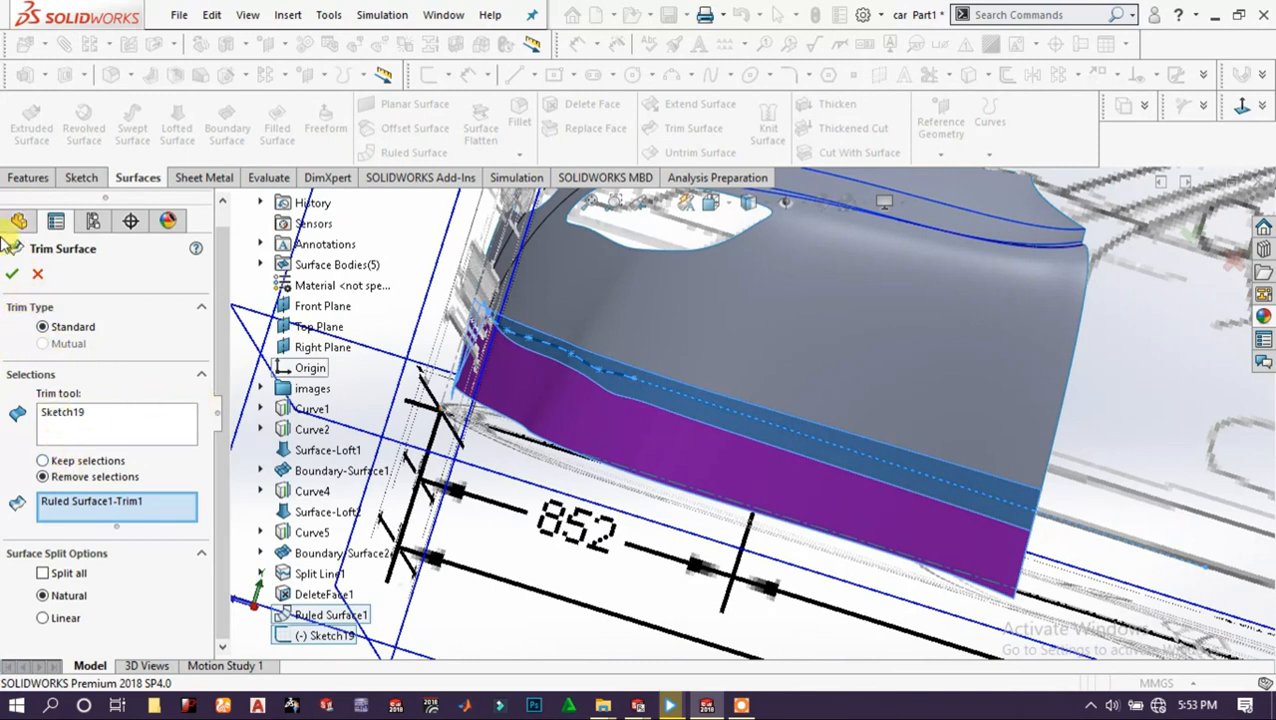
left_click(11, 275)
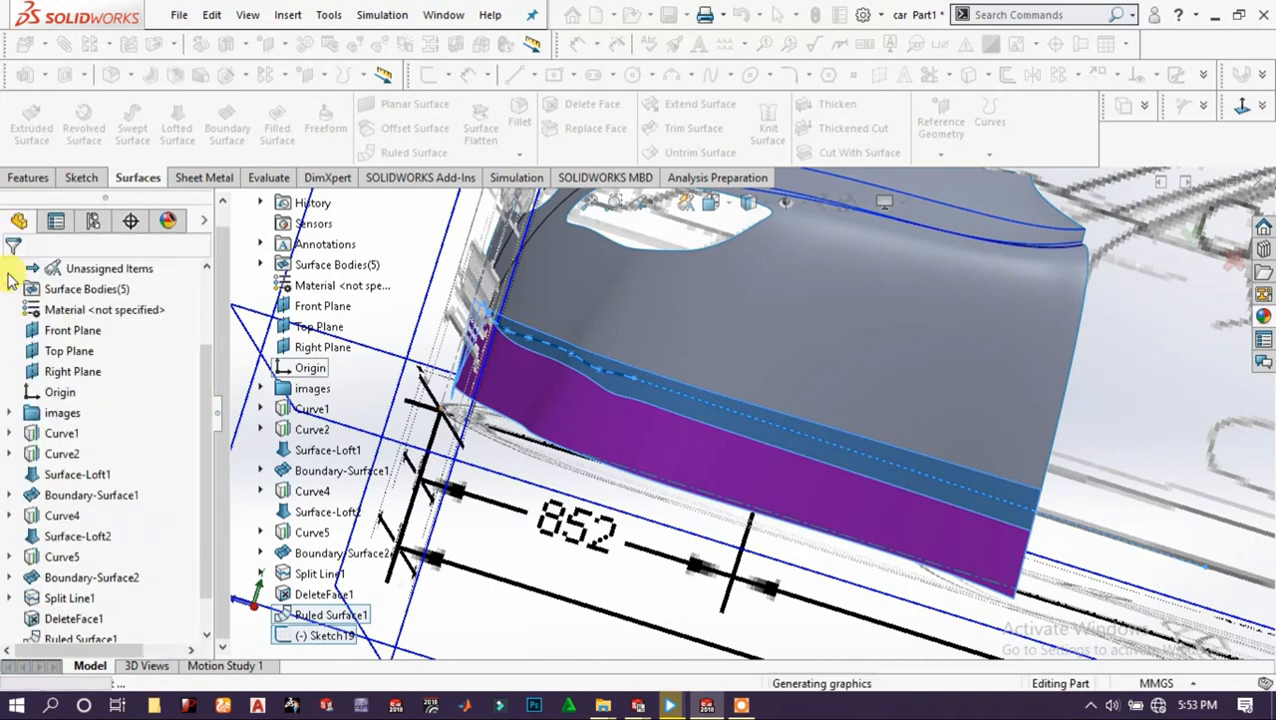
View the Right Plane face-on and show the body in wireframe so the front wheel on the blueprint is visible.
middle_click_drag(621, 416, 797, 400)
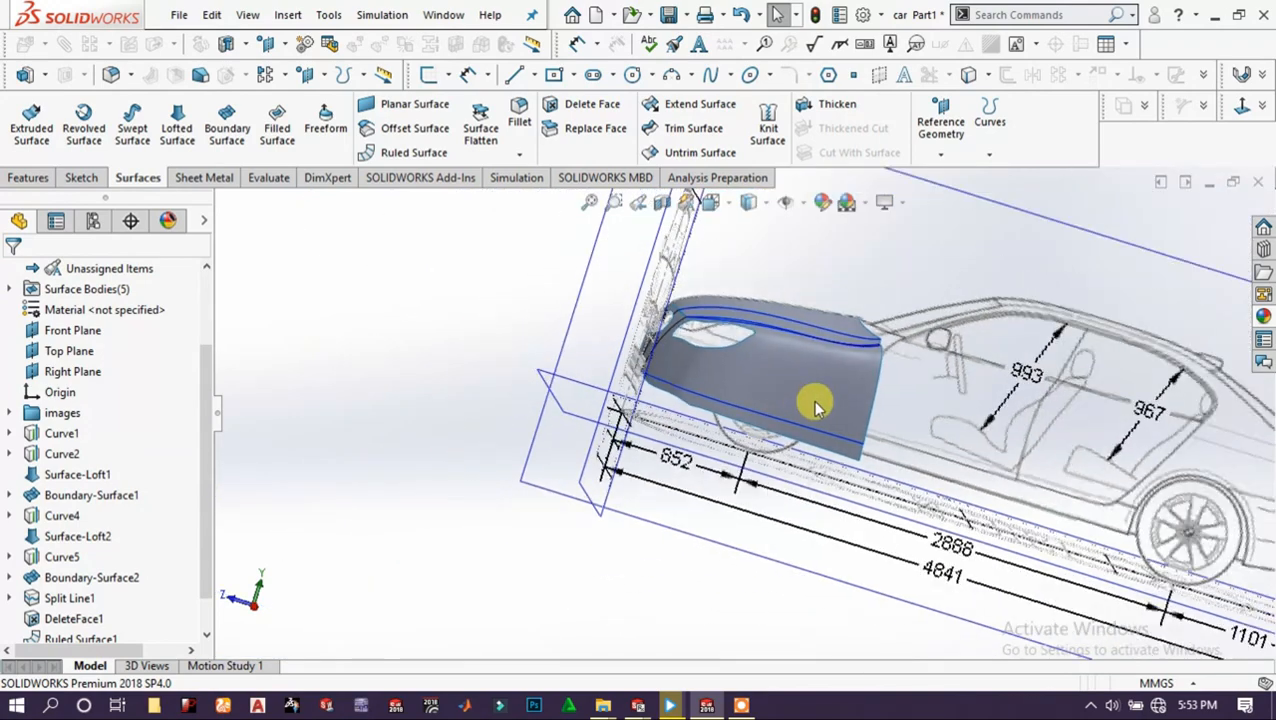
middle_click_drag(900, 376, 900, 441)
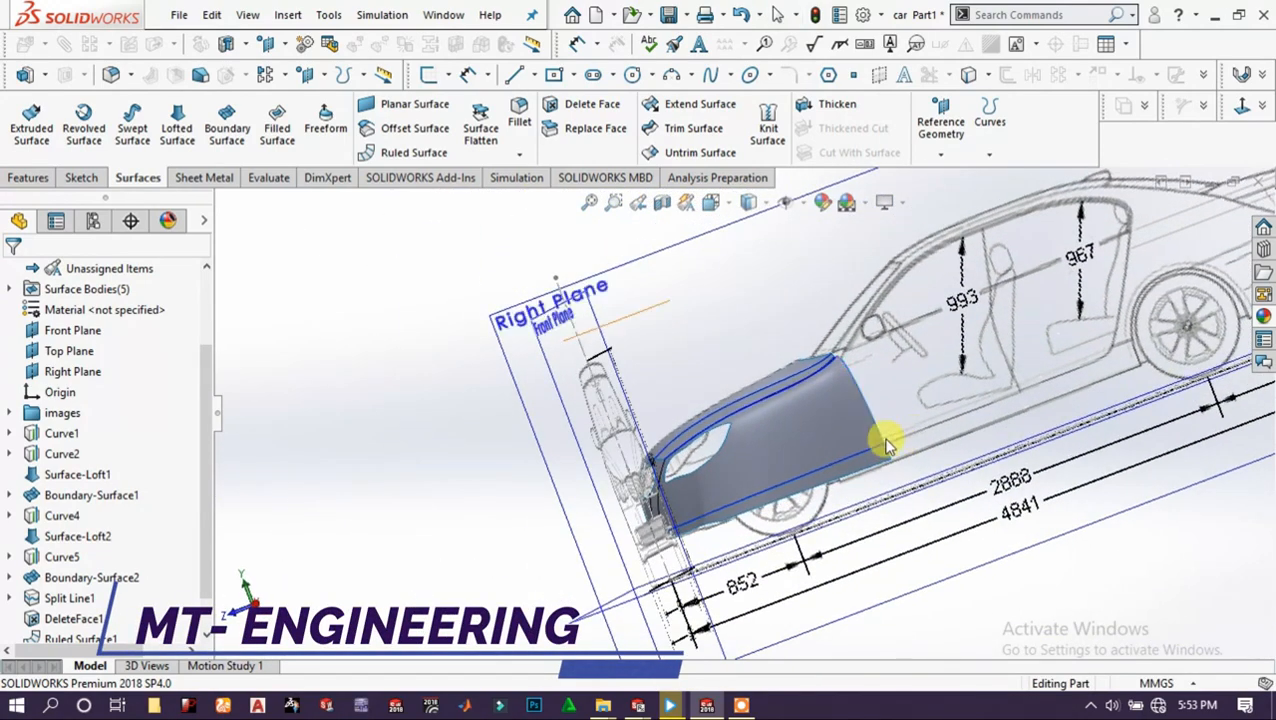
left_click(713, 262)
left_click(1241, 107)
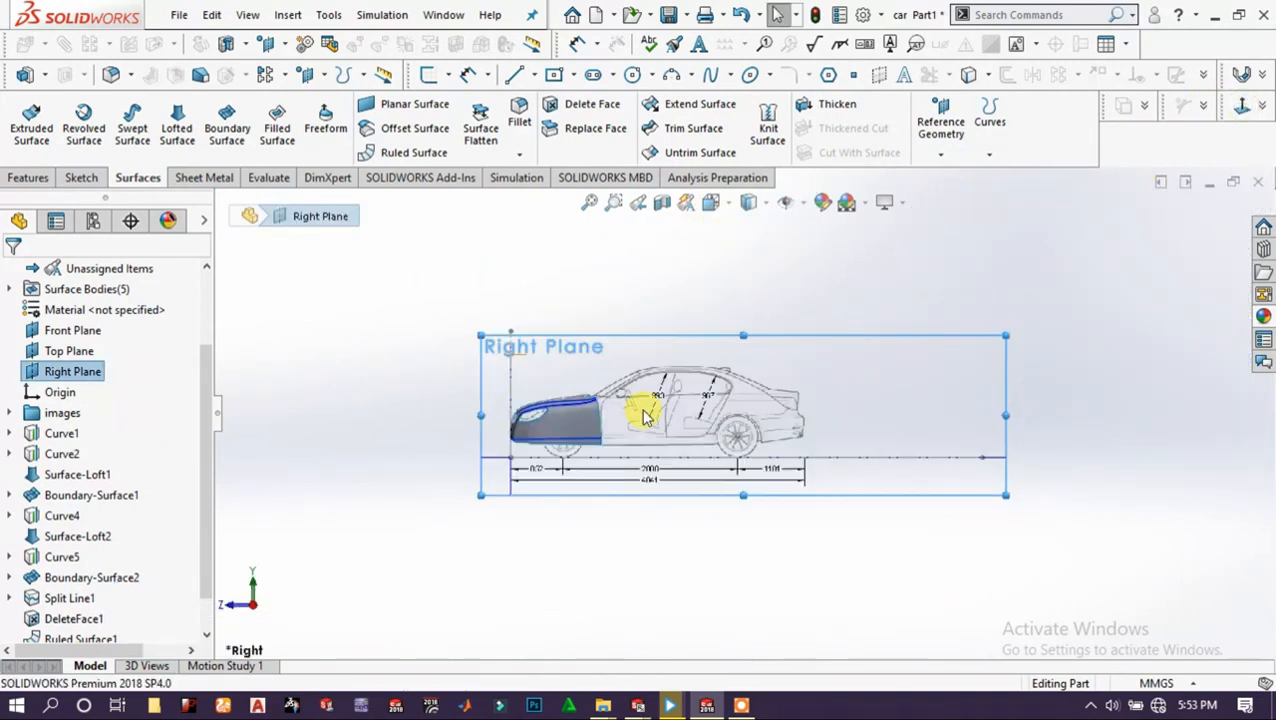
scroll(595, 430, "down", 5)
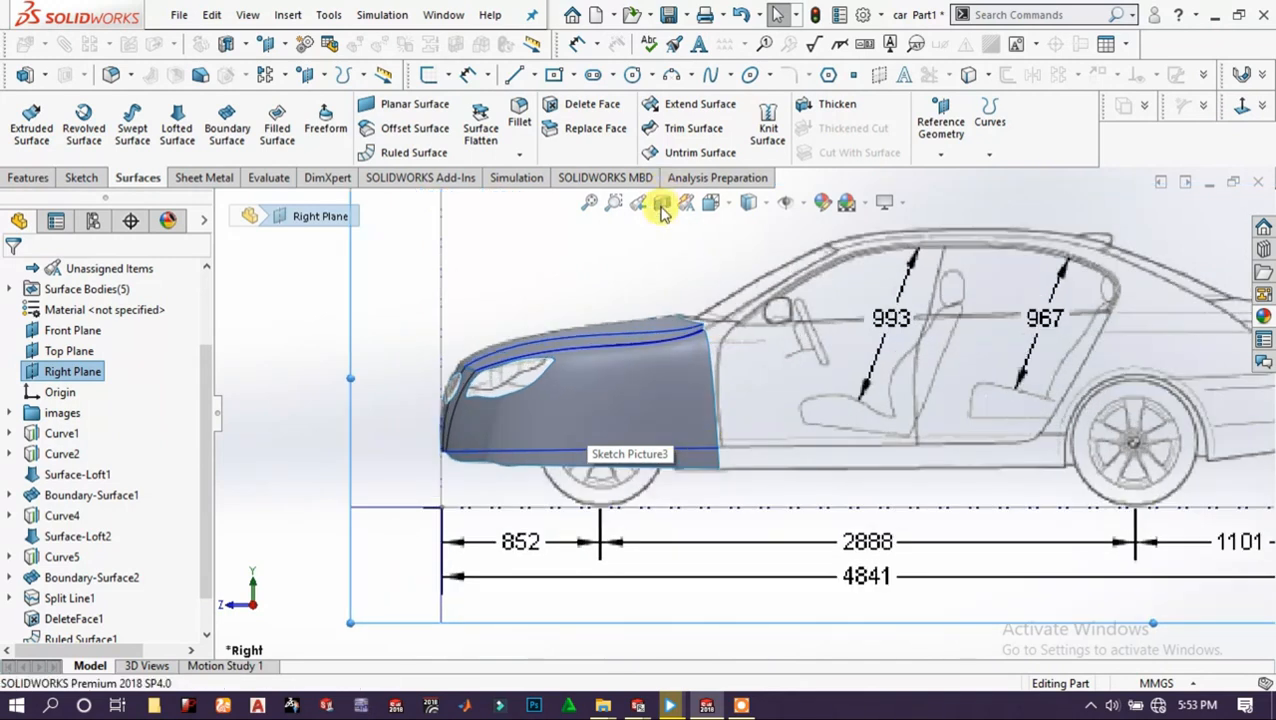
left_click(749, 203)
left_click(750, 336)
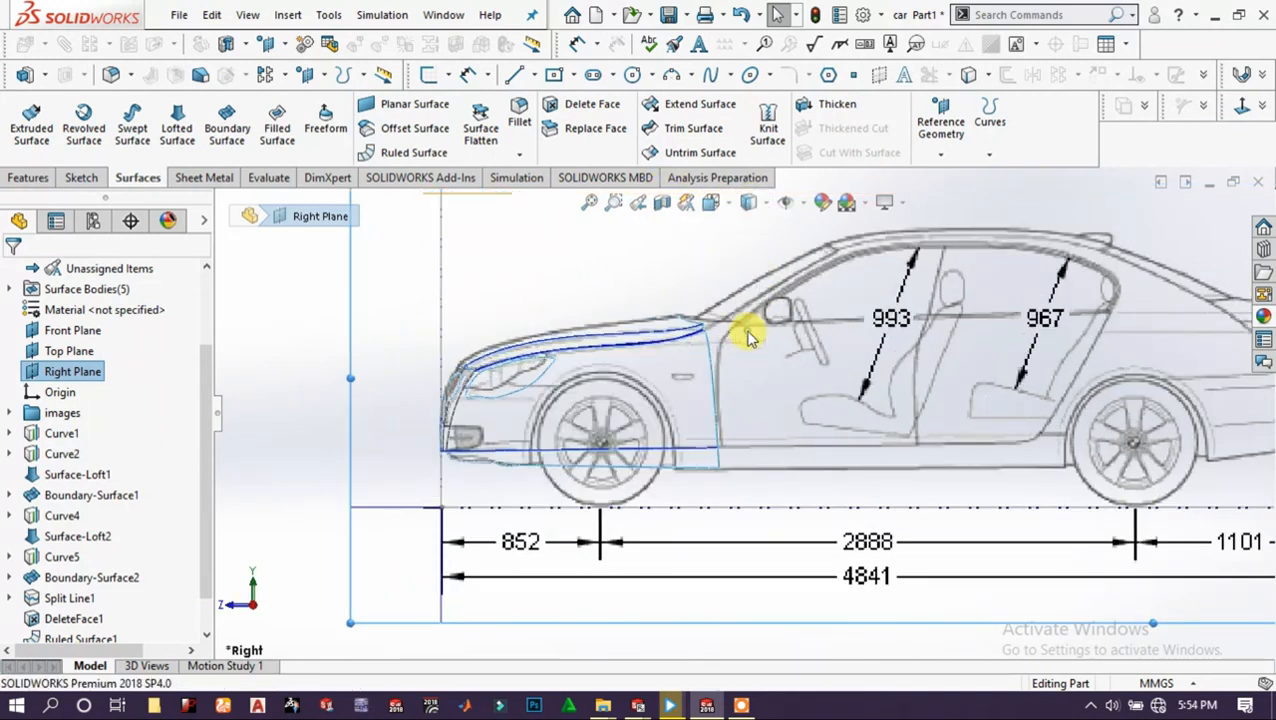
scroll(545, 465, "down", 2)
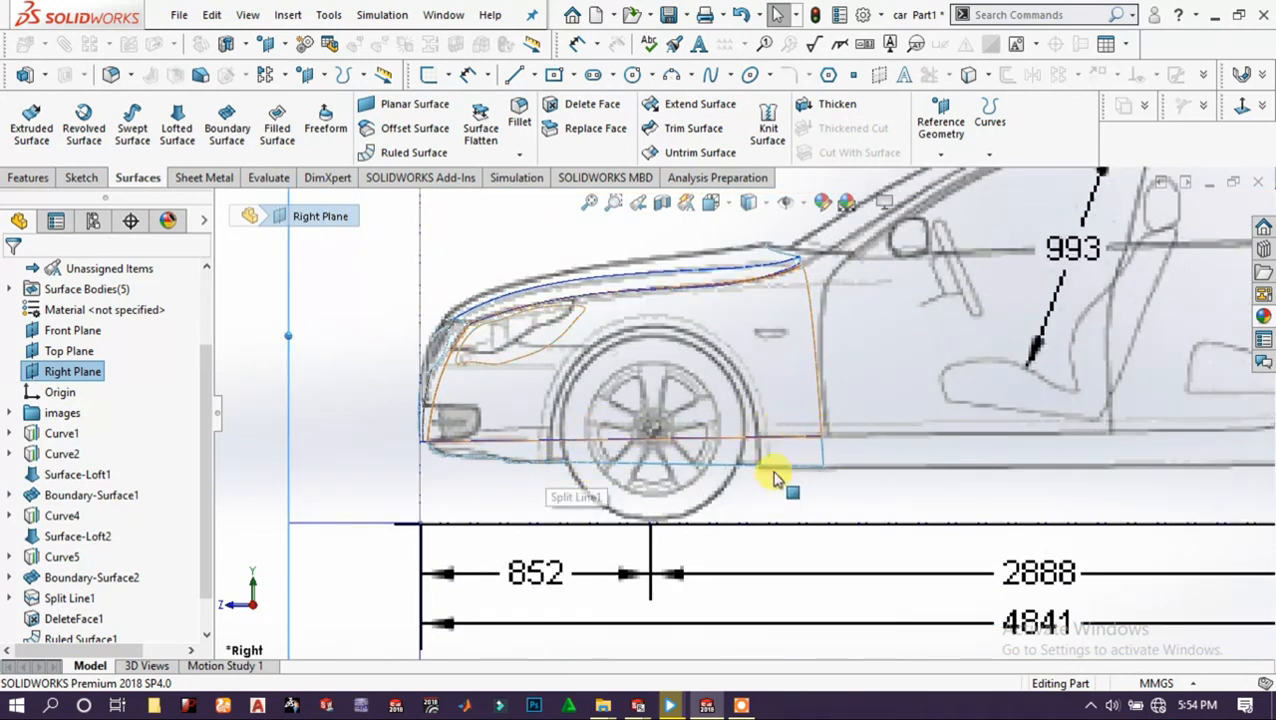
scroll(601, 433, "down", 1)
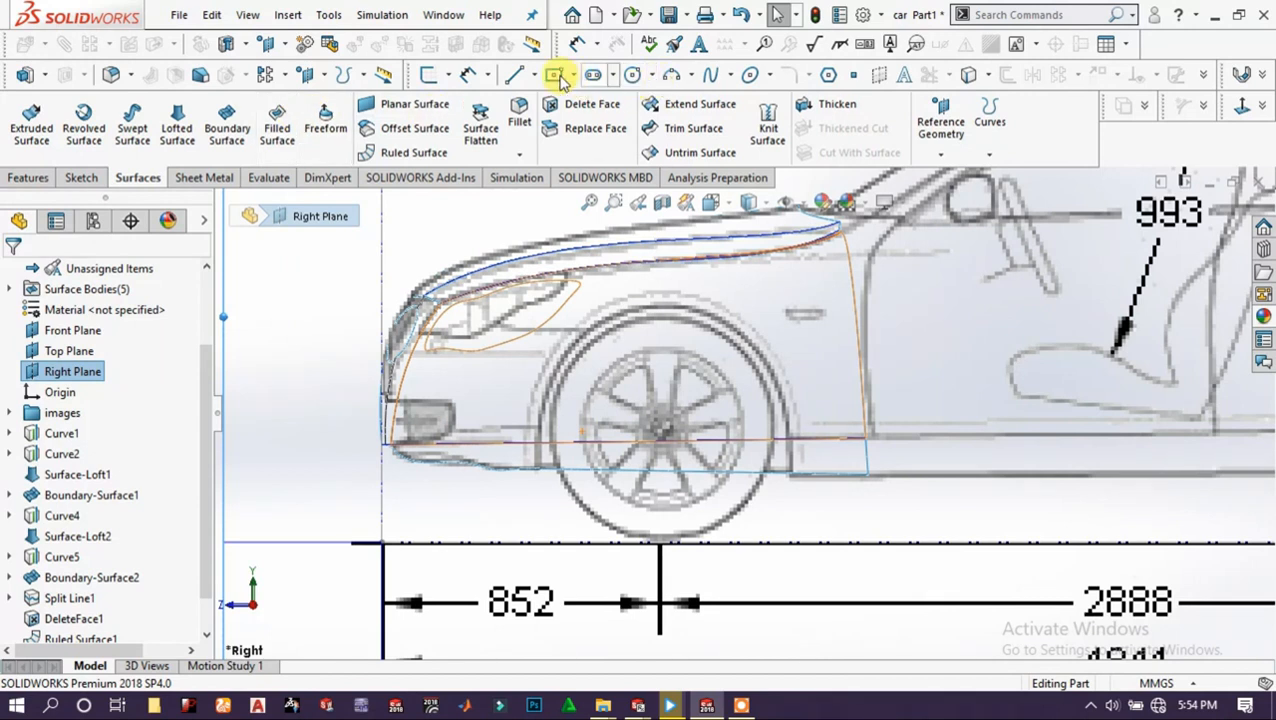
Sketch a two-point spline on the Right Plane between the lower body edge ahead of and behind the front wheel.
left_click(711, 74)
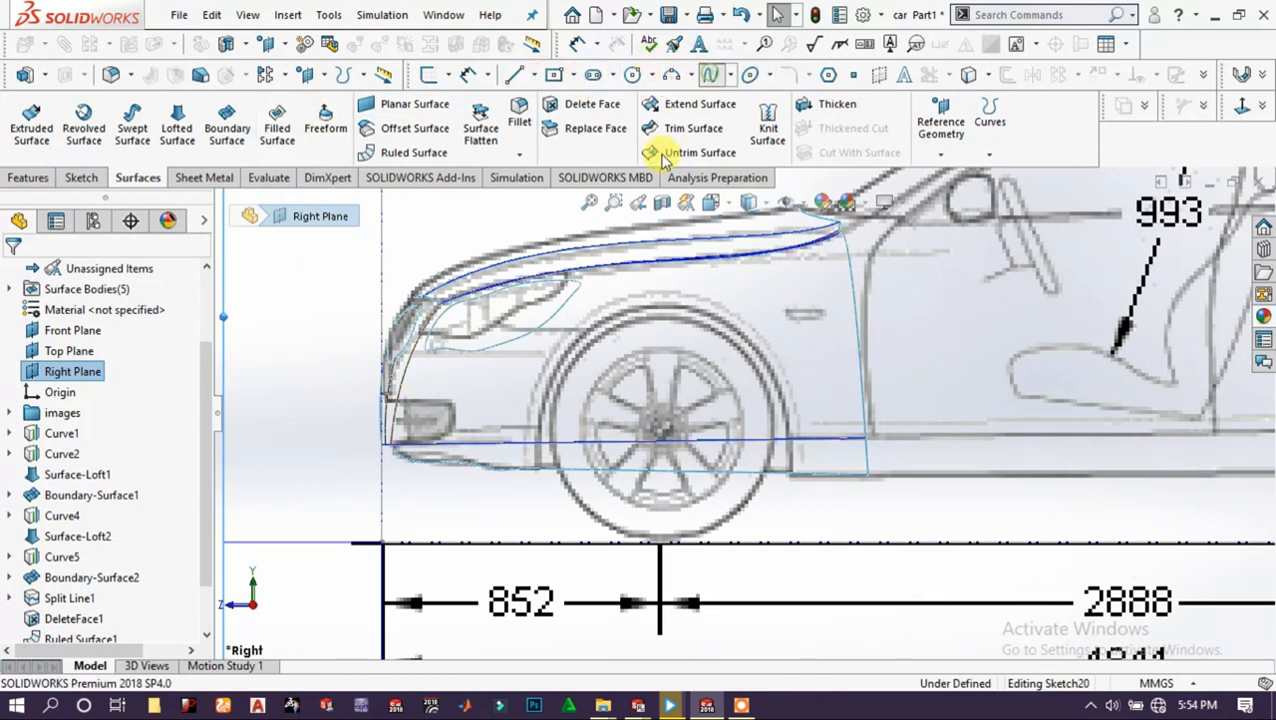
left_click(541, 491)
left_click(820, 474)
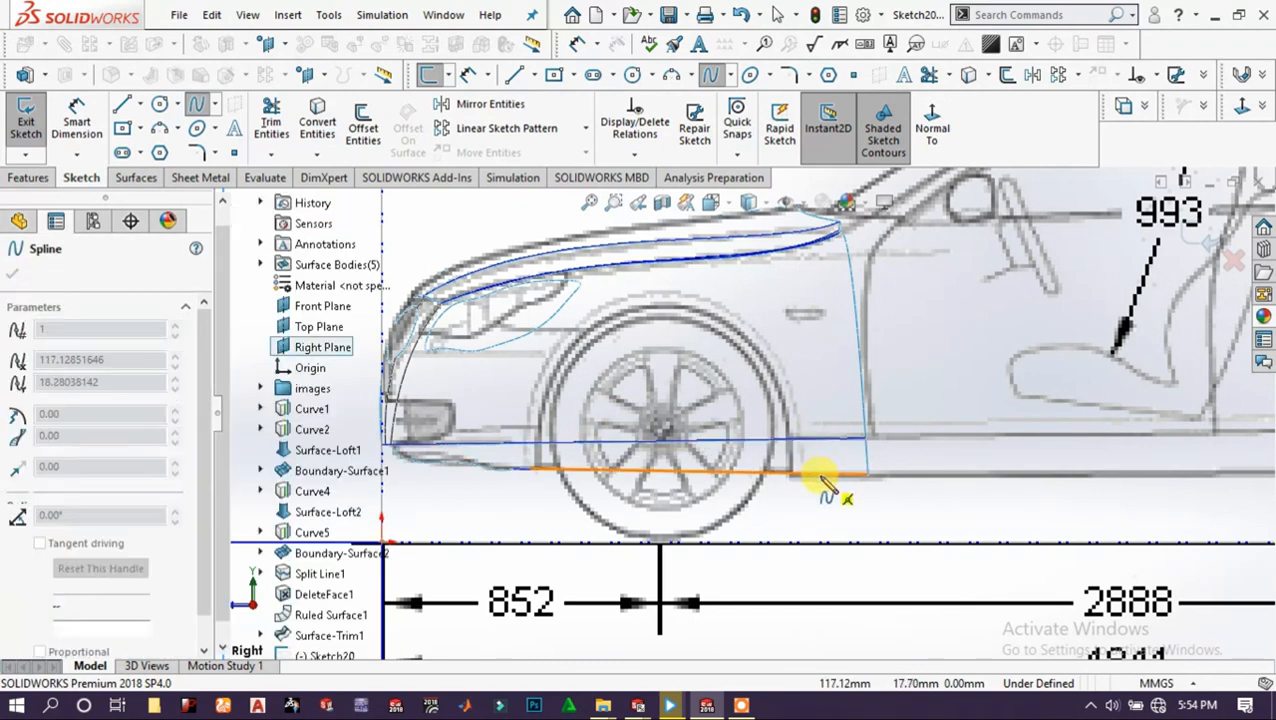
right_click(905, 428)
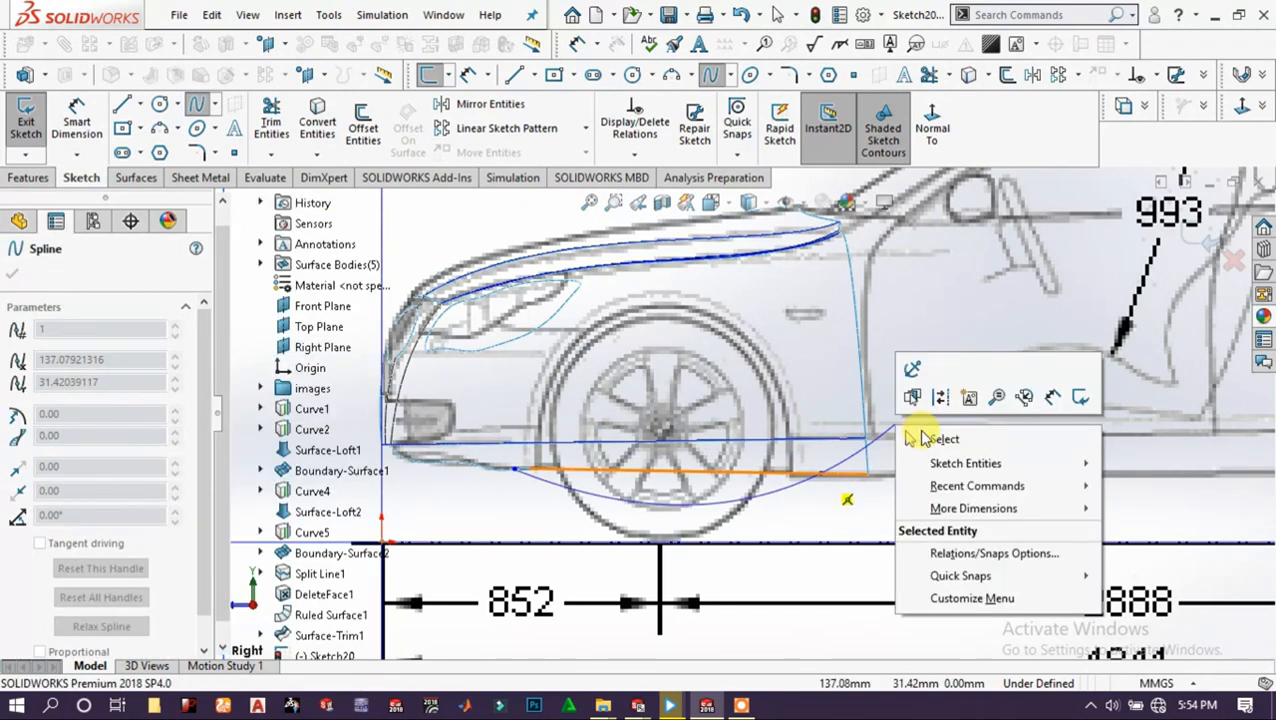
left_click(920, 434)
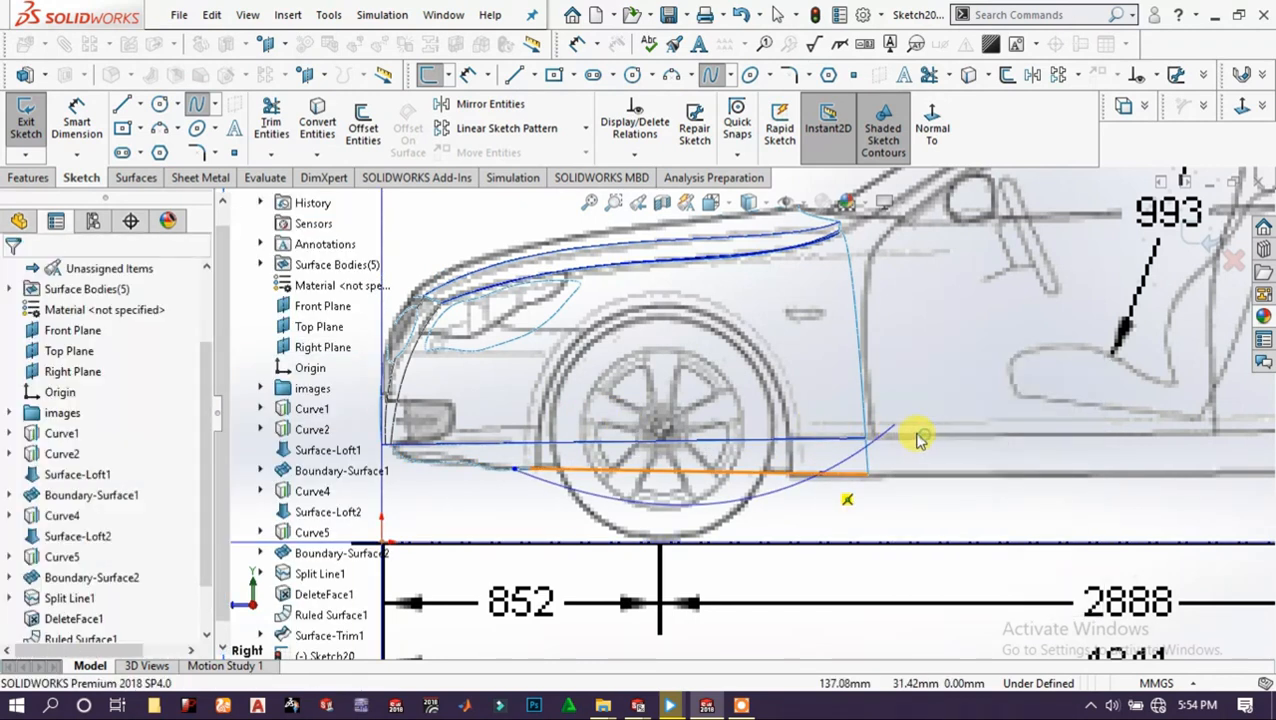
Pull both end handles of the spline upwards to form an arch around the front wheel and adjust its rear end point.
left_click(695, 475)
left_click_drag(698, 477, 524, 246)
left_click_drag(772, 282, 831, 299)
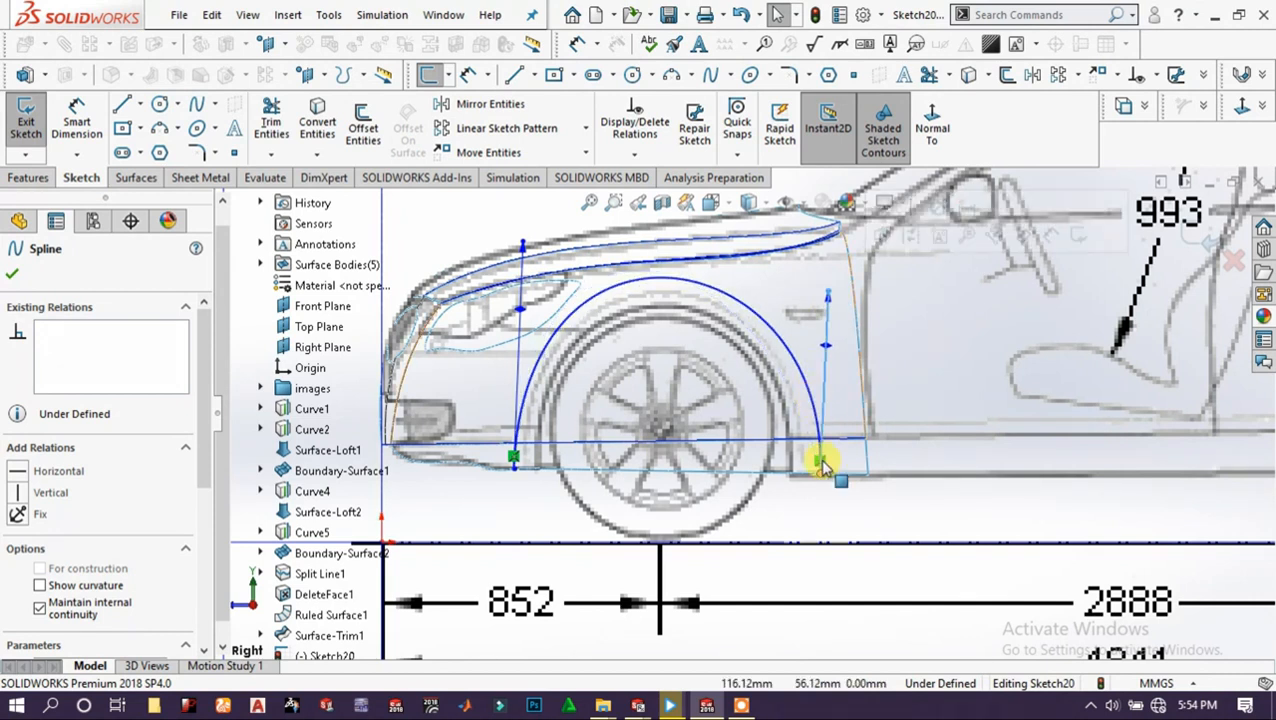
mouse_move(807, 473)
left_mouse_down()
mouse_move(783, 469)
mouse_move(819, 463)
left_mouse_up()
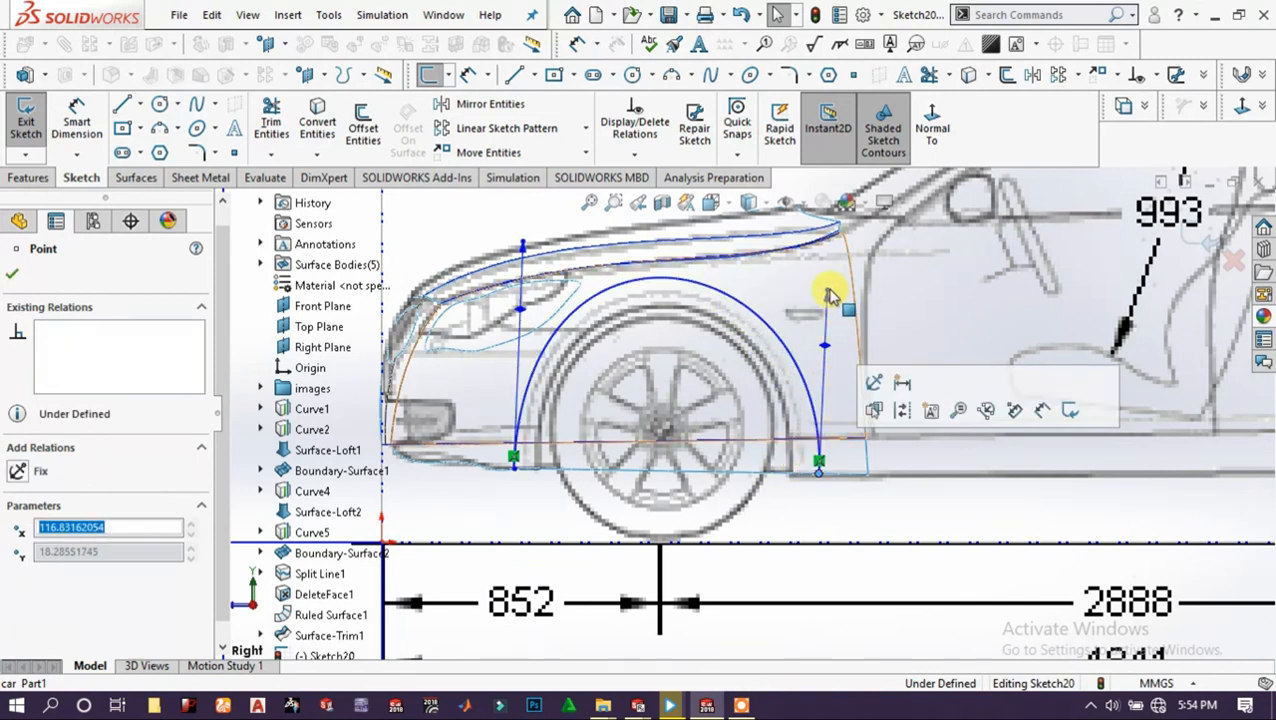
Refine the wheel arch spline's front and rear handles and move its rear end point to about X 115.57 mm.
left_click(524, 244)
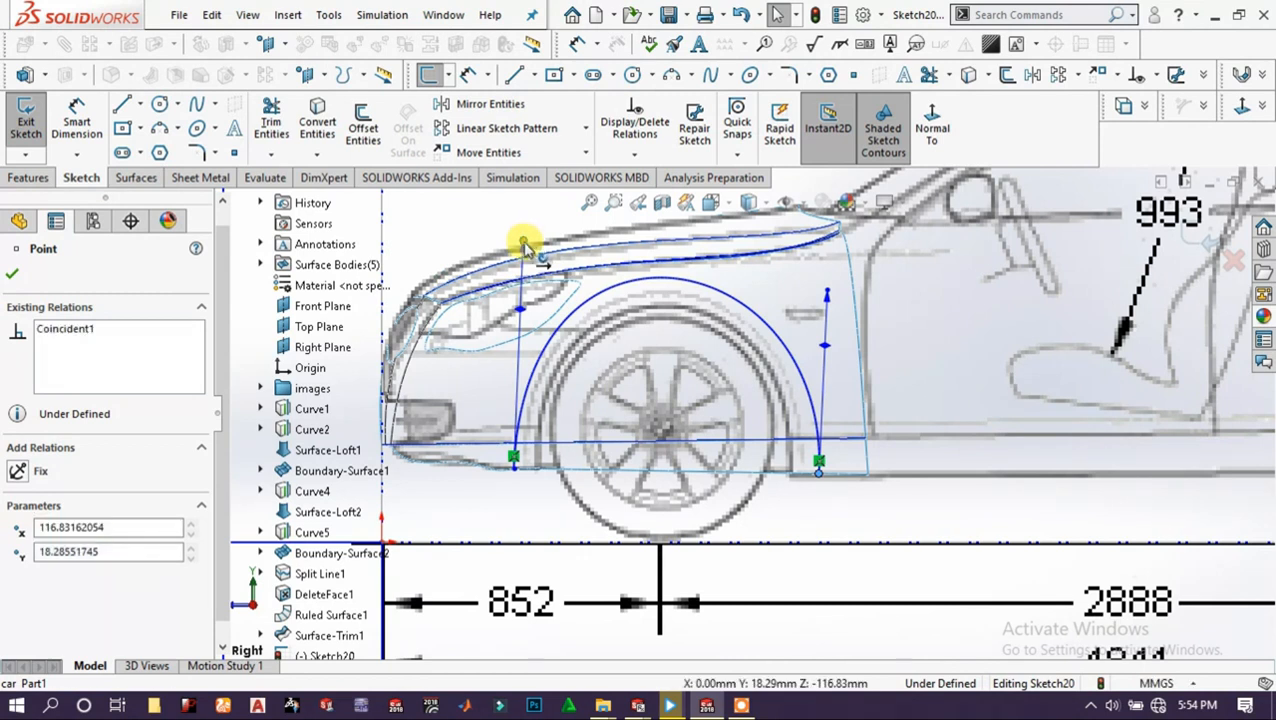
left_click(530, 257)
left_click_drag(527, 258, 522, 246)
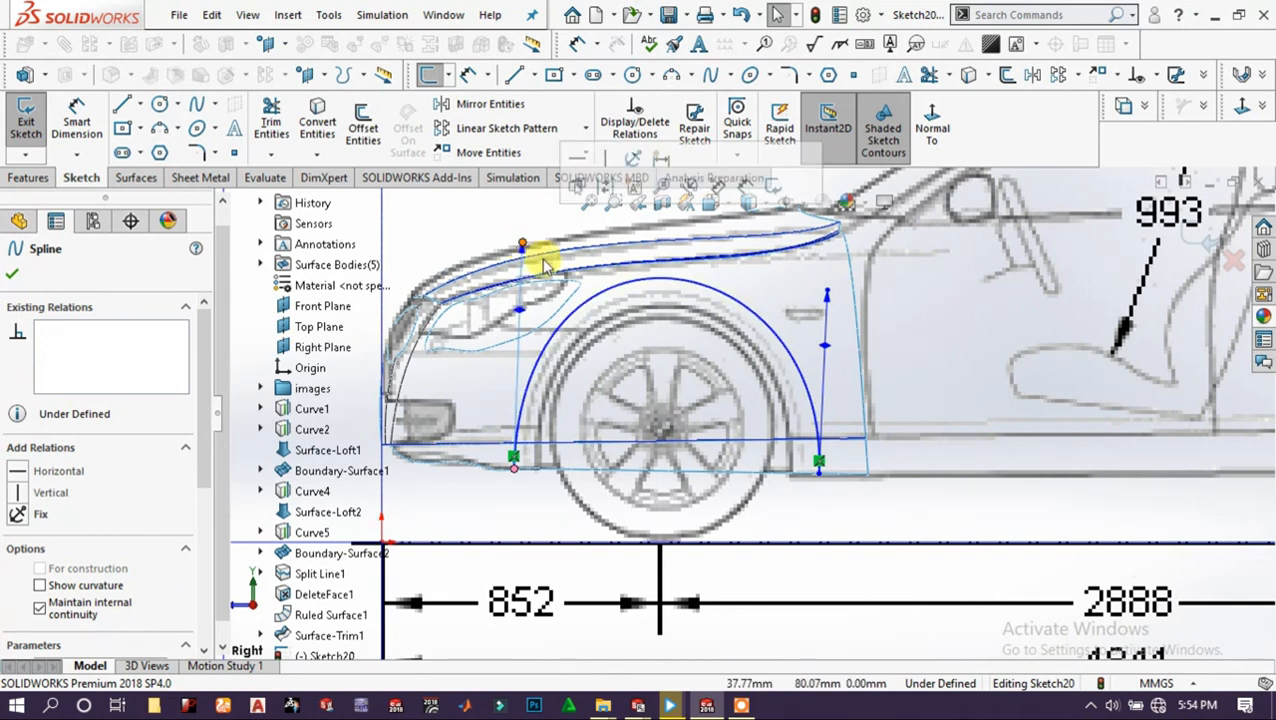
left_click(809, 474)
mouse_move(797, 476)
left_mouse_down()
mouse_move(783, 469)
mouse_move(814, 462)
left_mouse_up()
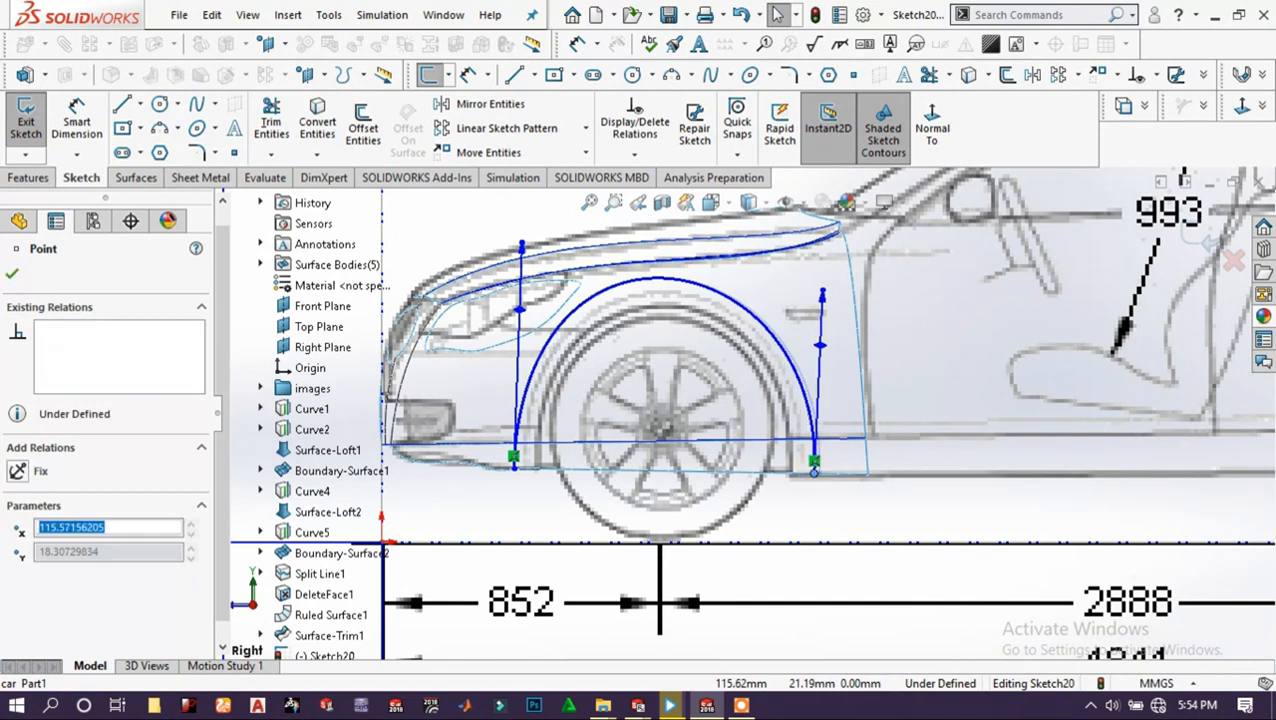
left_click(524, 248)
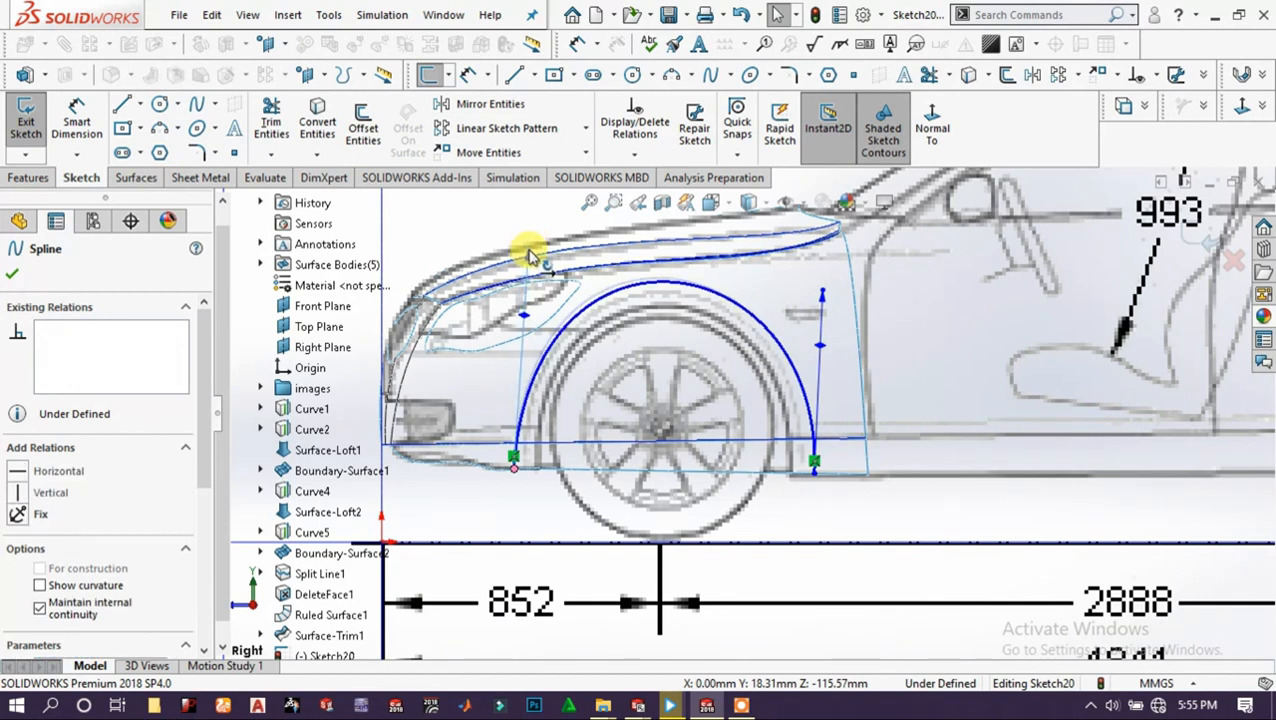
left_click_drag(530, 253, 519, 246)
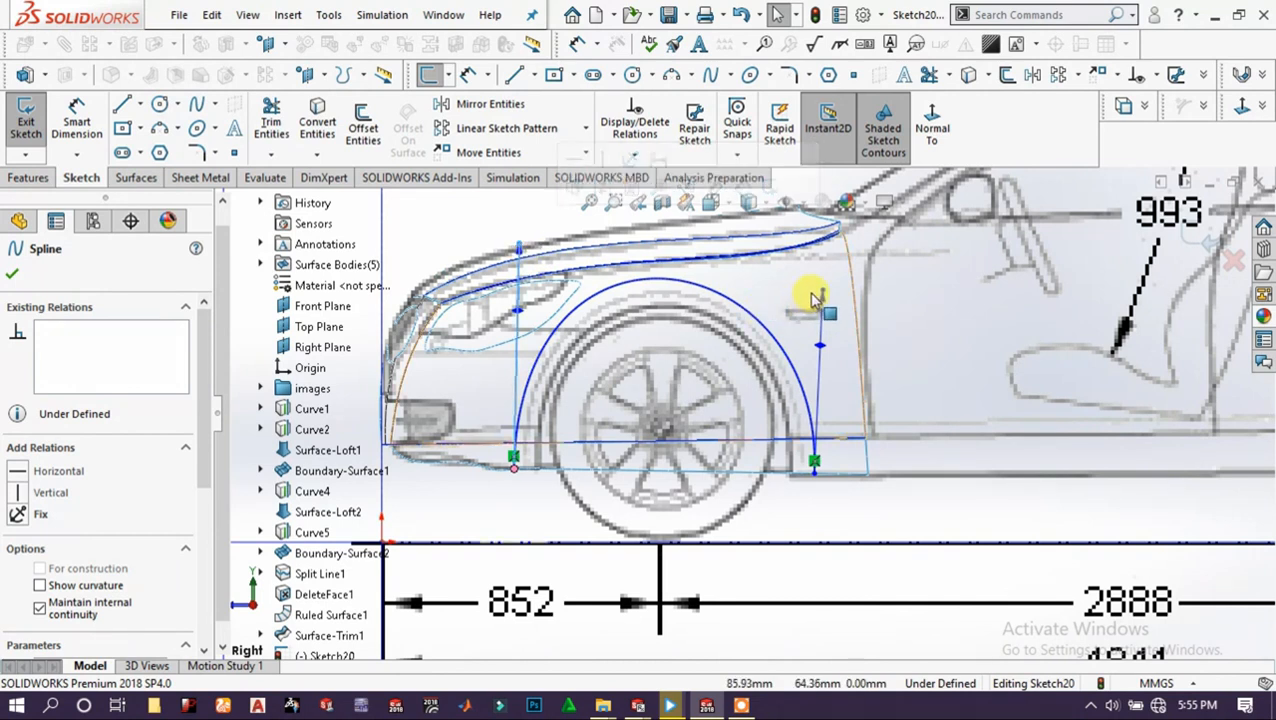
left_click_drag(822, 292, 835, 299)
Exit the wheel arch sketch and return the display to shaded with edges.
left_click(1193, 239)
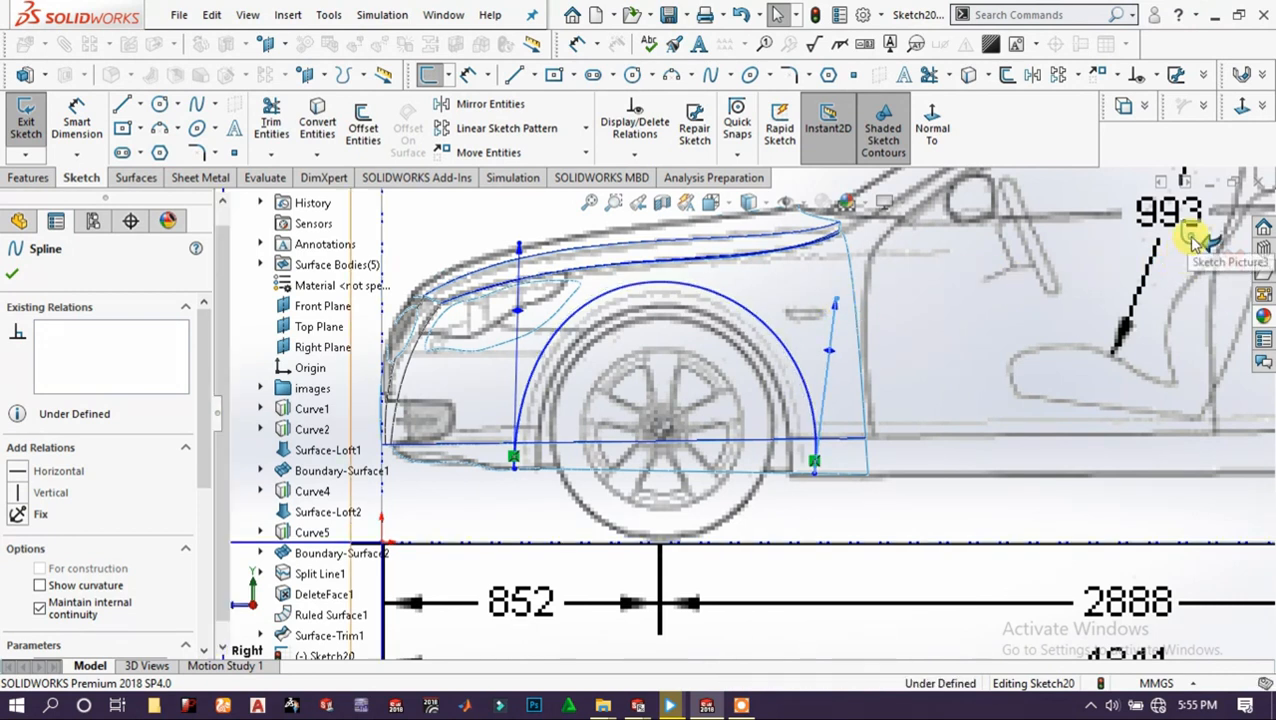
left_click(750, 203)
left_click(748, 230)
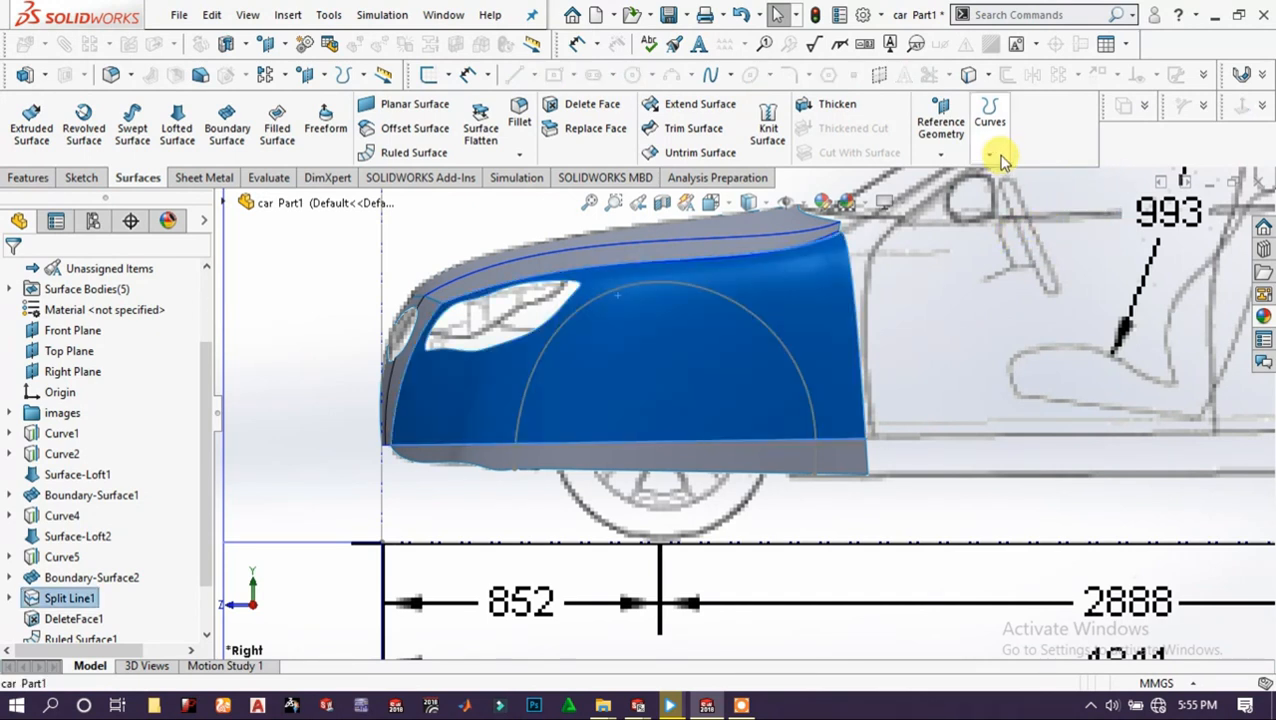
Split the front fender side face and the lower ruled surface by projecting the wheel arch sketch onto them.
scroll(336, 600, "up", 3)
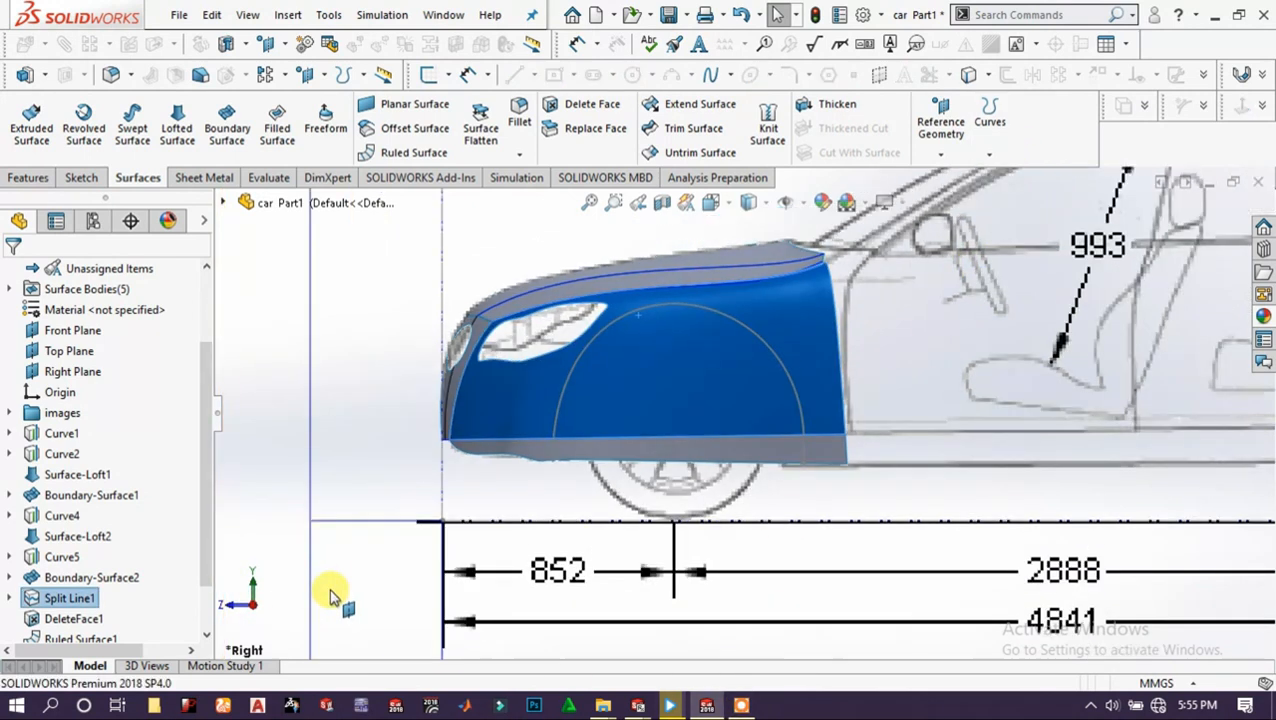
left_click(340, 537)
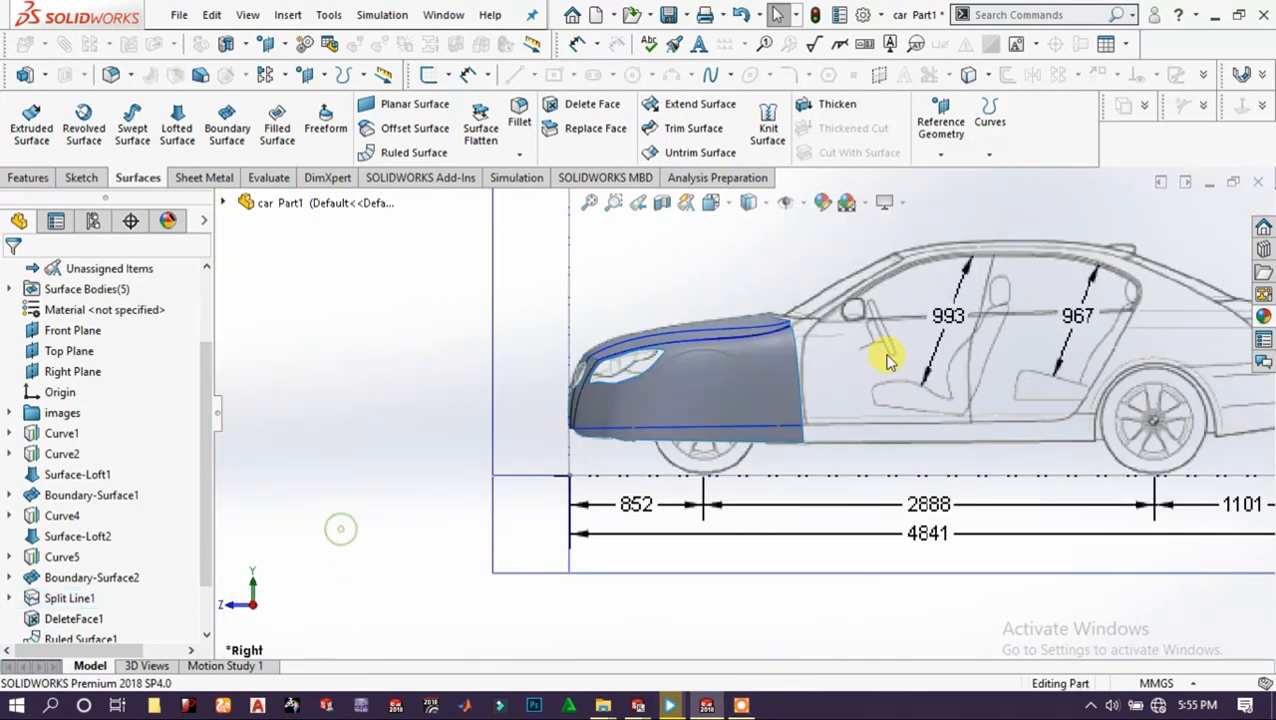
left_click(990, 155)
left_click(1016, 176)
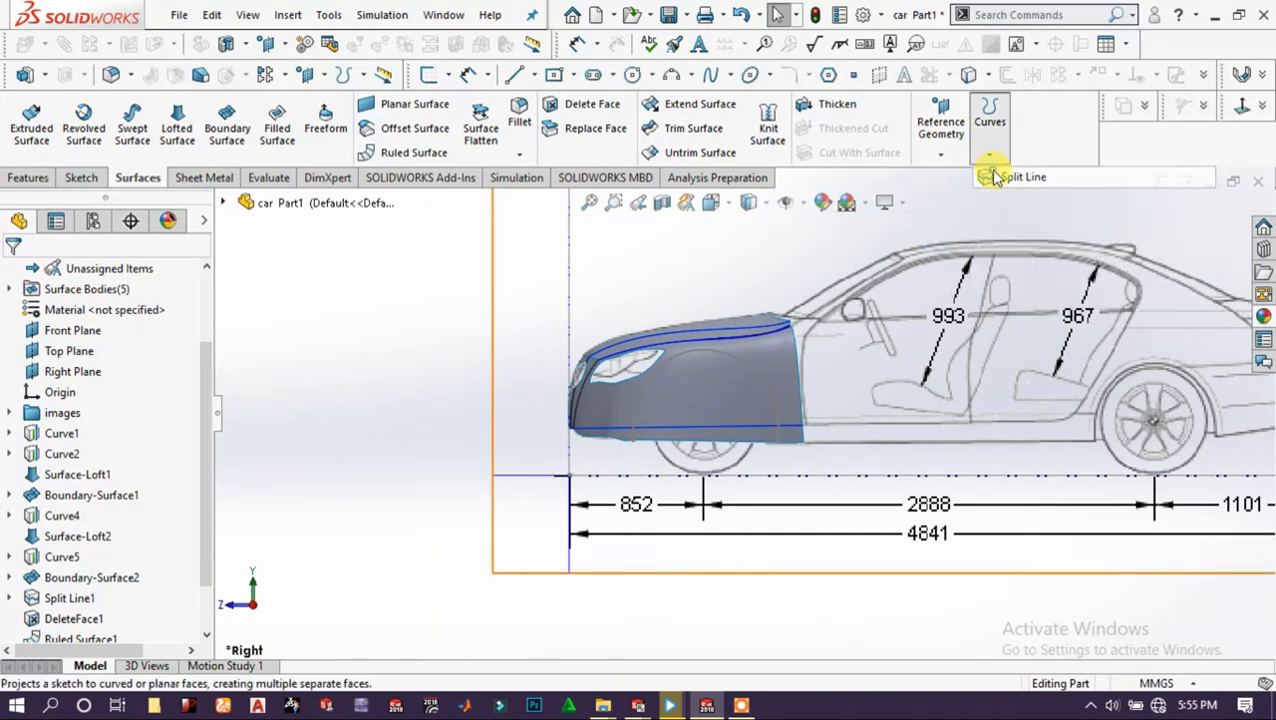
left_click(726, 361)
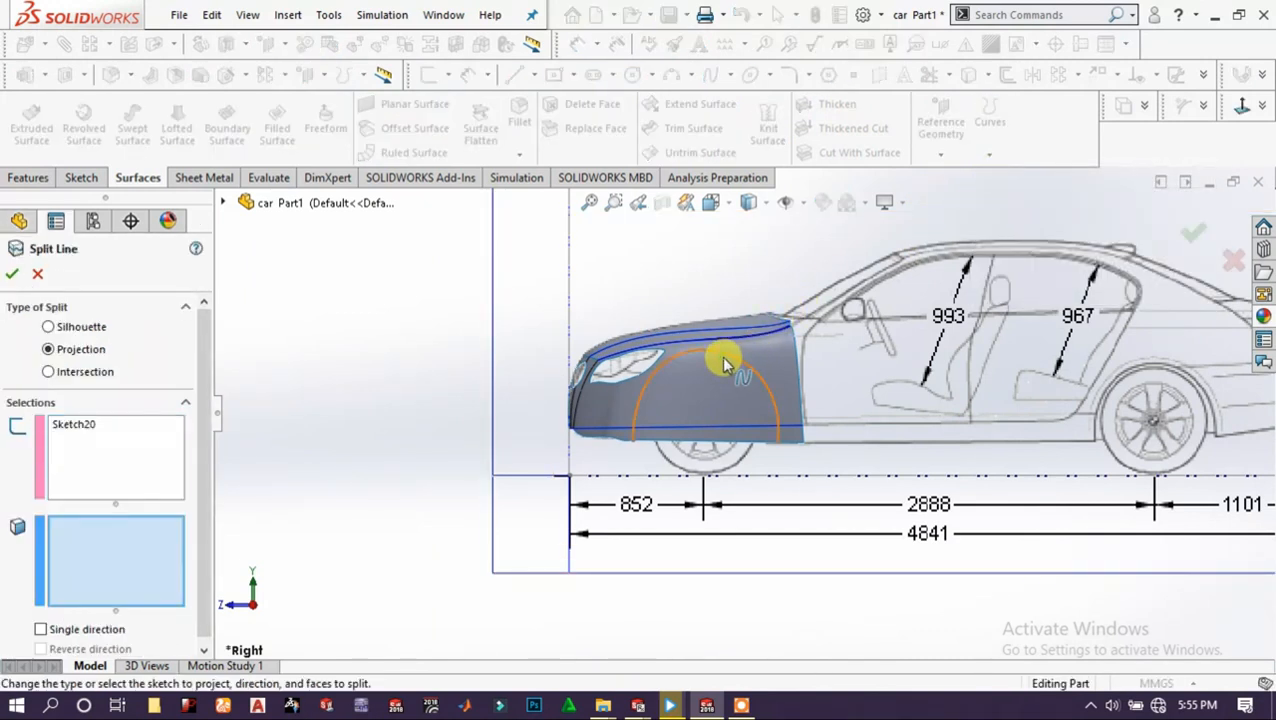
left_click(728, 414)
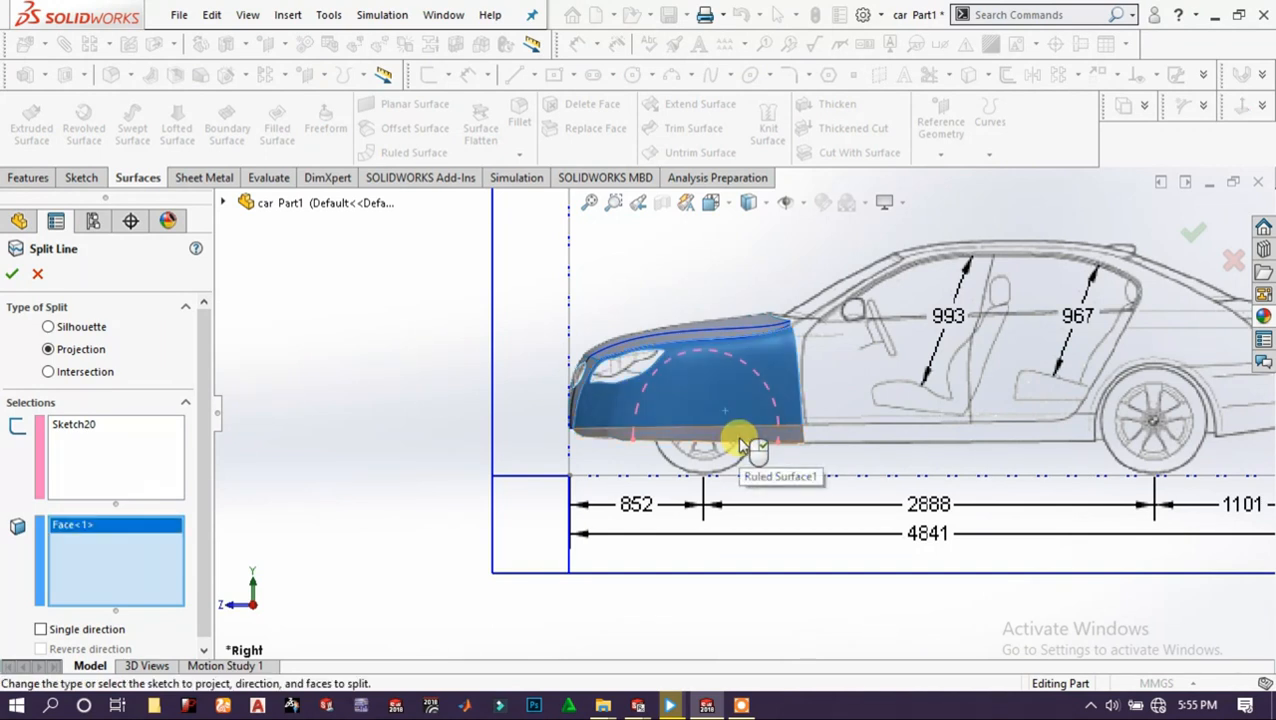
left_click(741, 445)
scroll(745, 438, "down", 3)
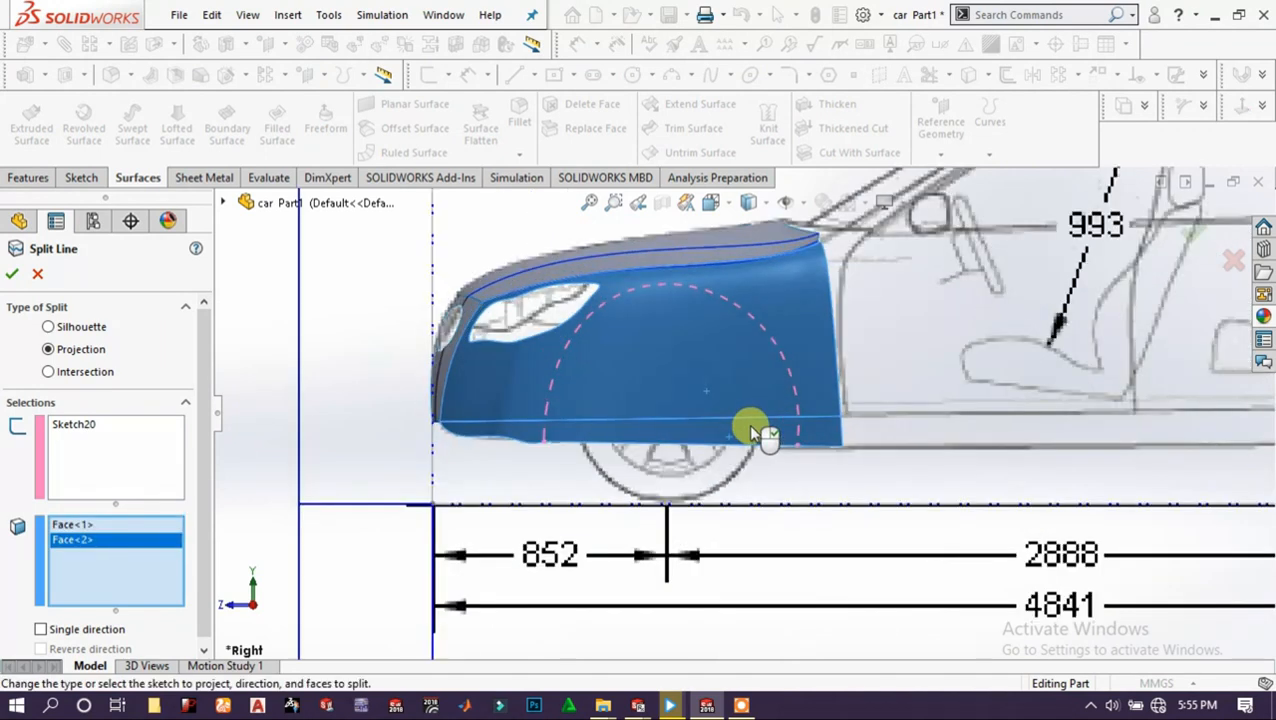
left_click(12, 276)
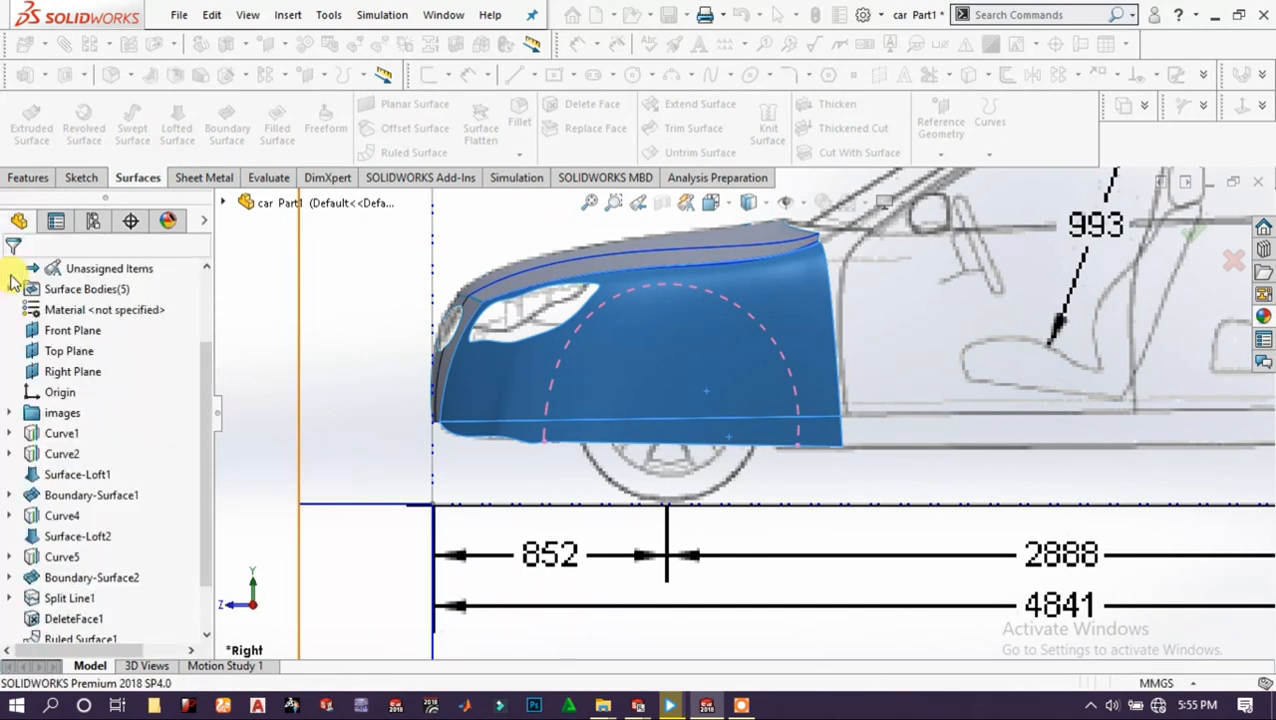
Offset the two faces inside the front wheel arch outwards by 4 mm as a new surface.
left_click(649, 365)
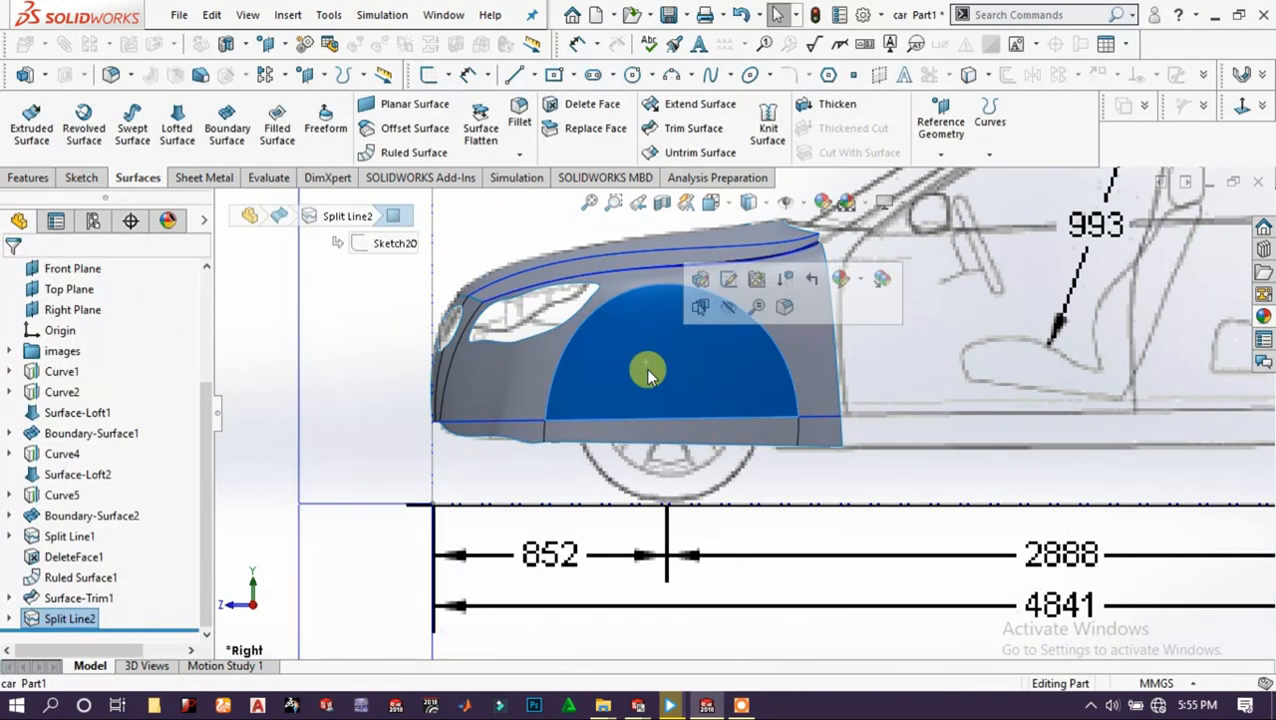
left_click(742, 436, "ctrl")
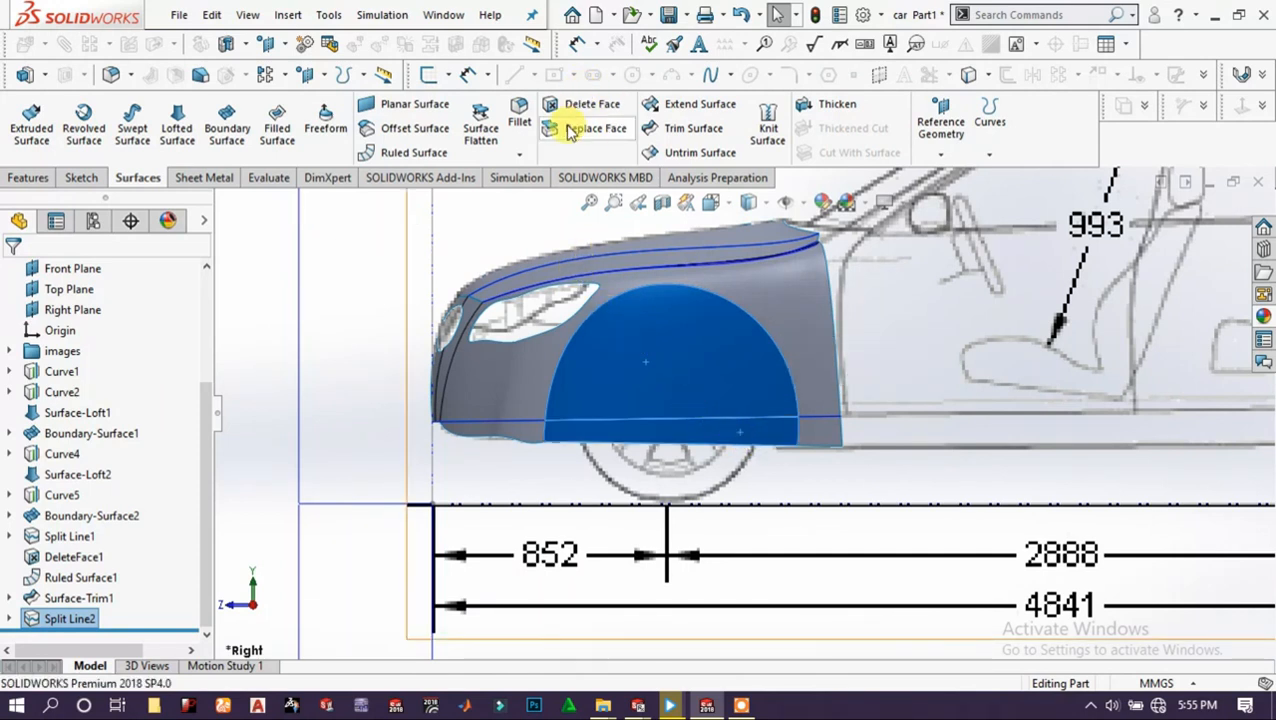
left_click(386, 130)
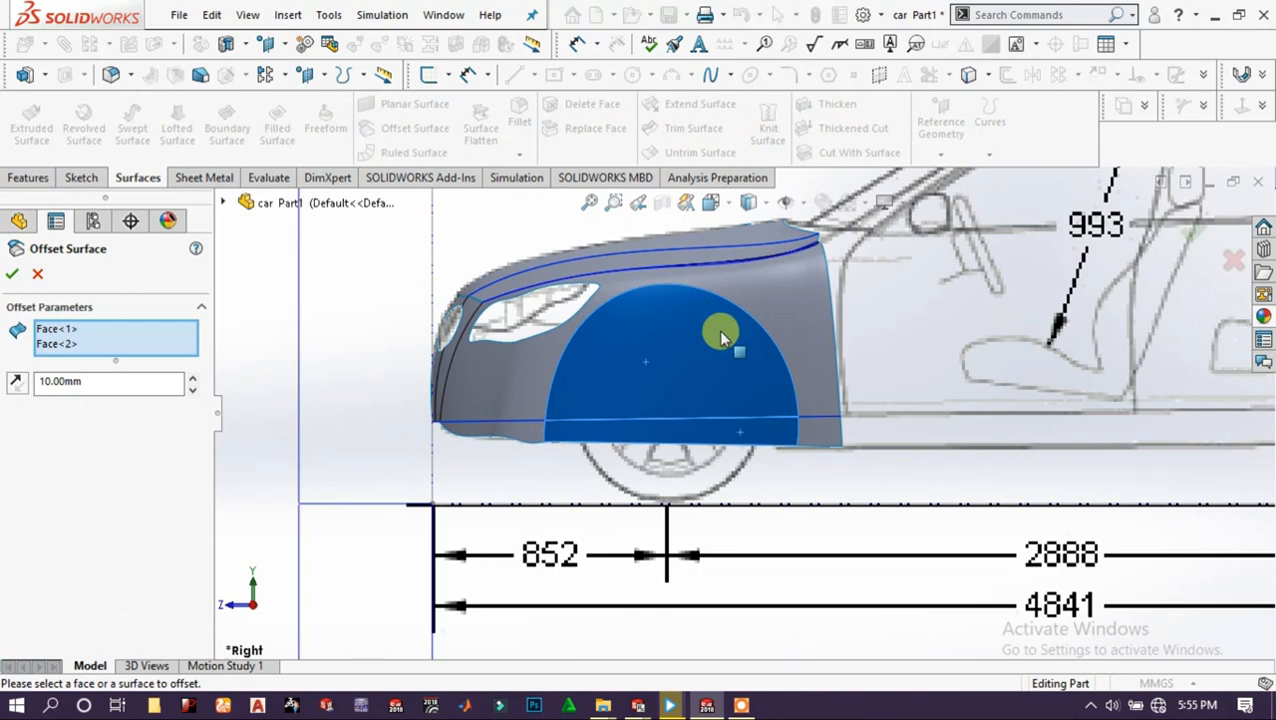
middle_click_drag(578, 429, 638, 478)
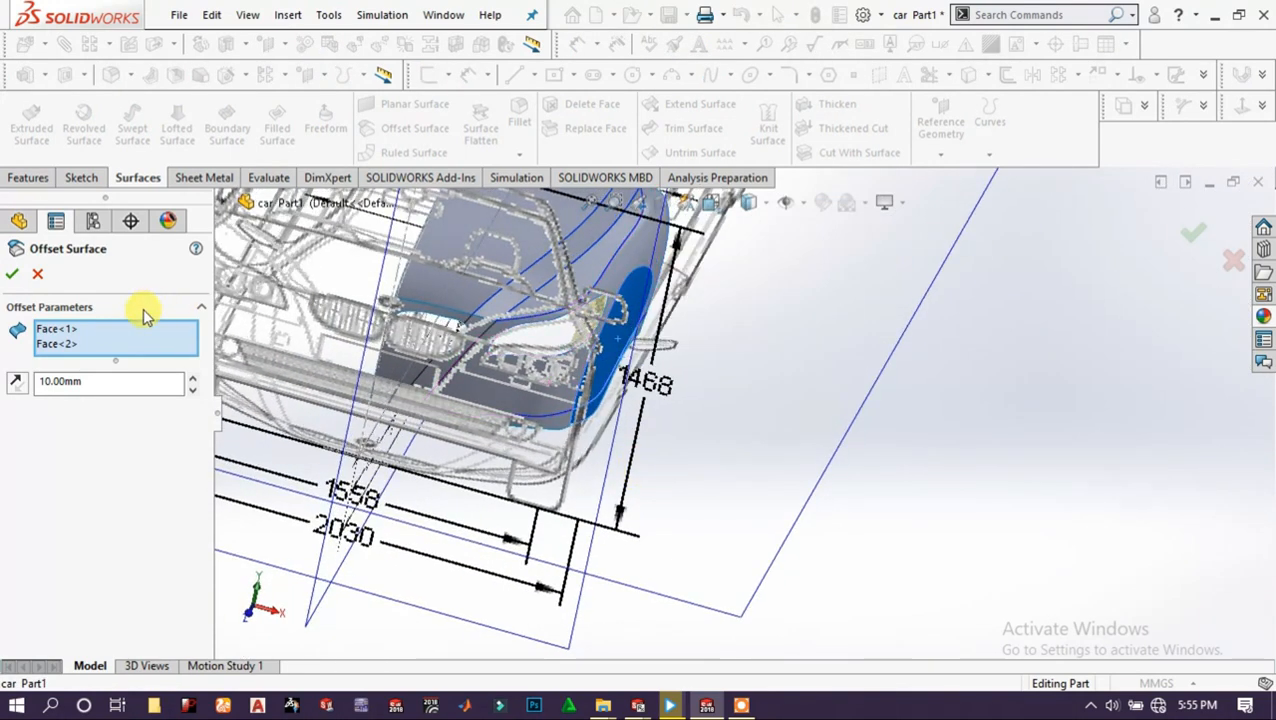
left_click(18, 387)
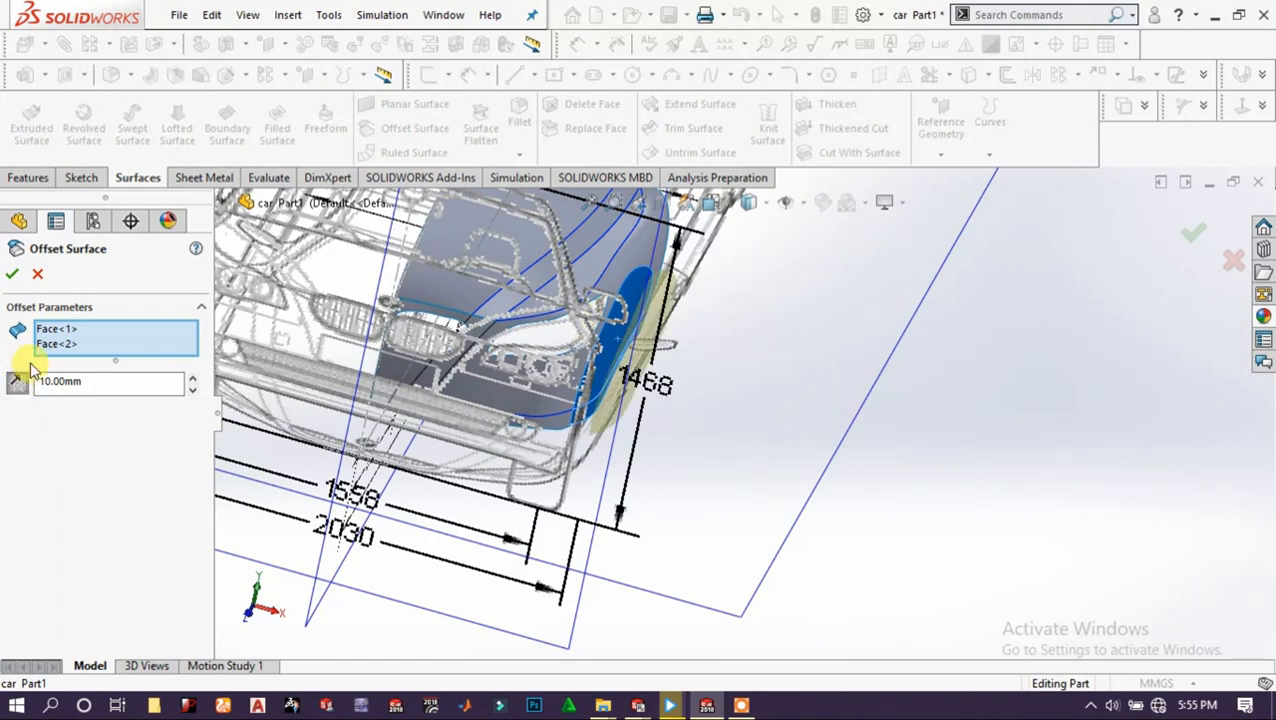
double_click(97, 383)
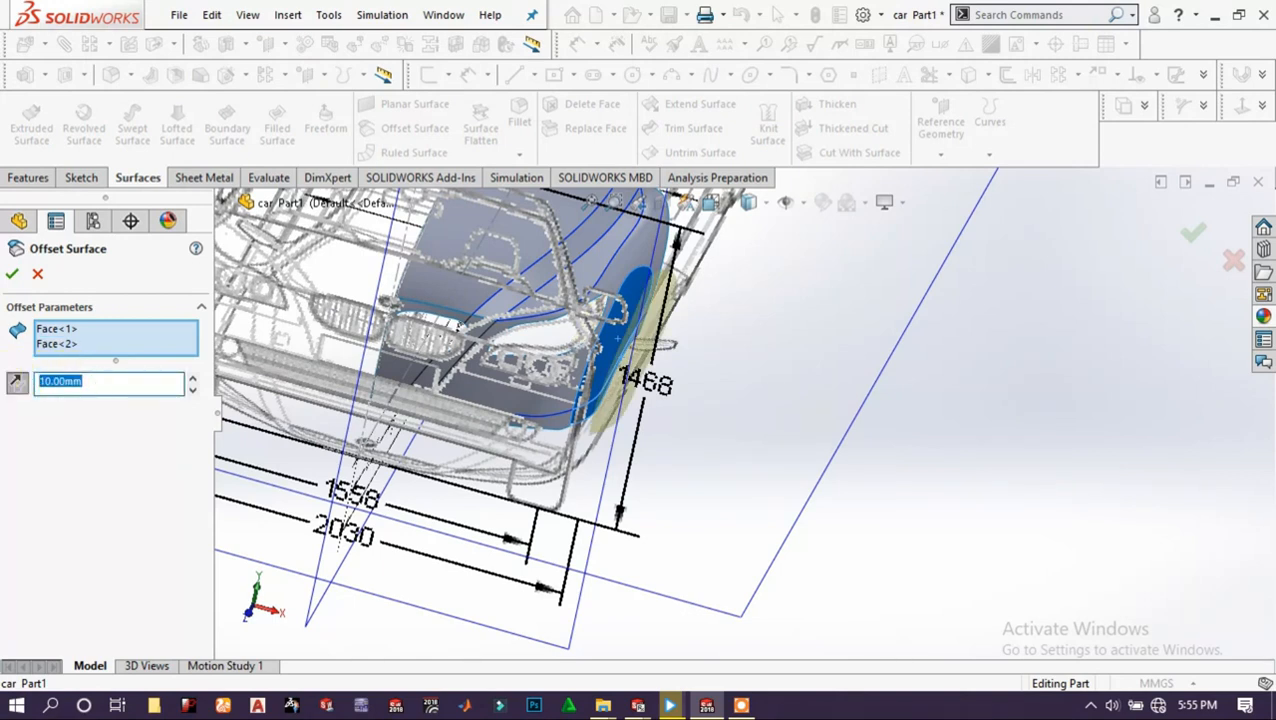
type("4")
key("Return")
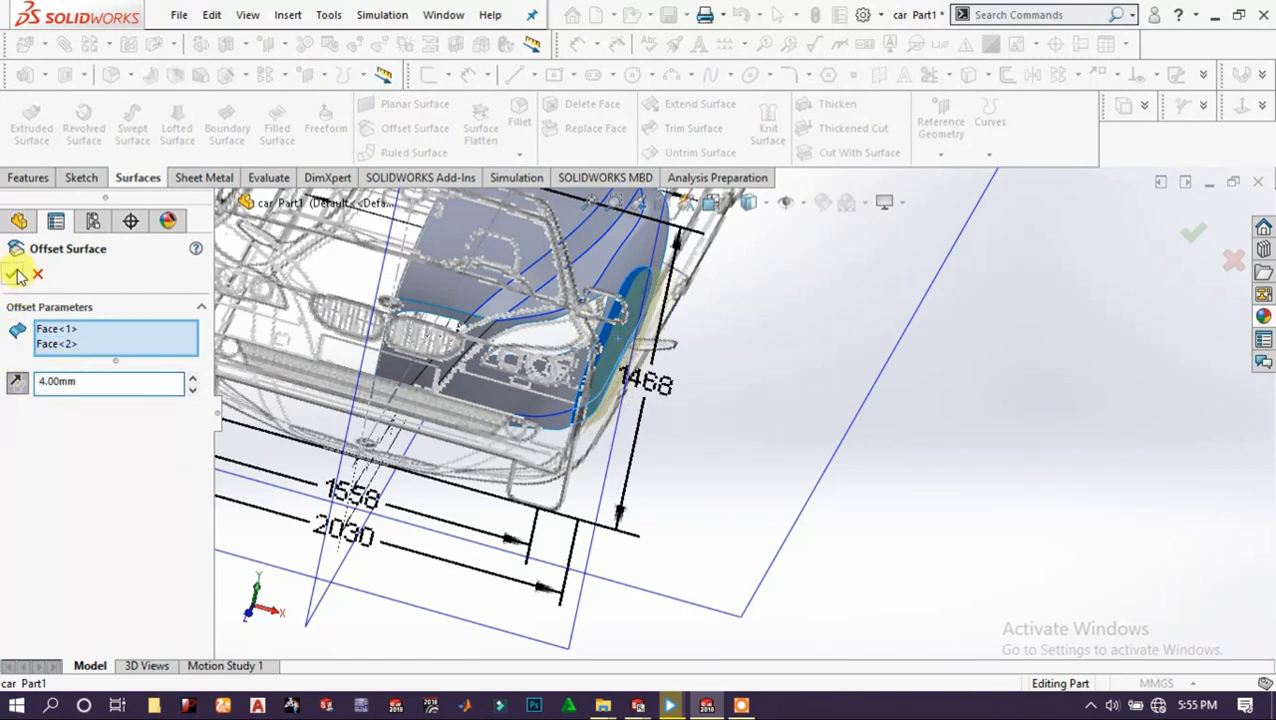
key("Return")
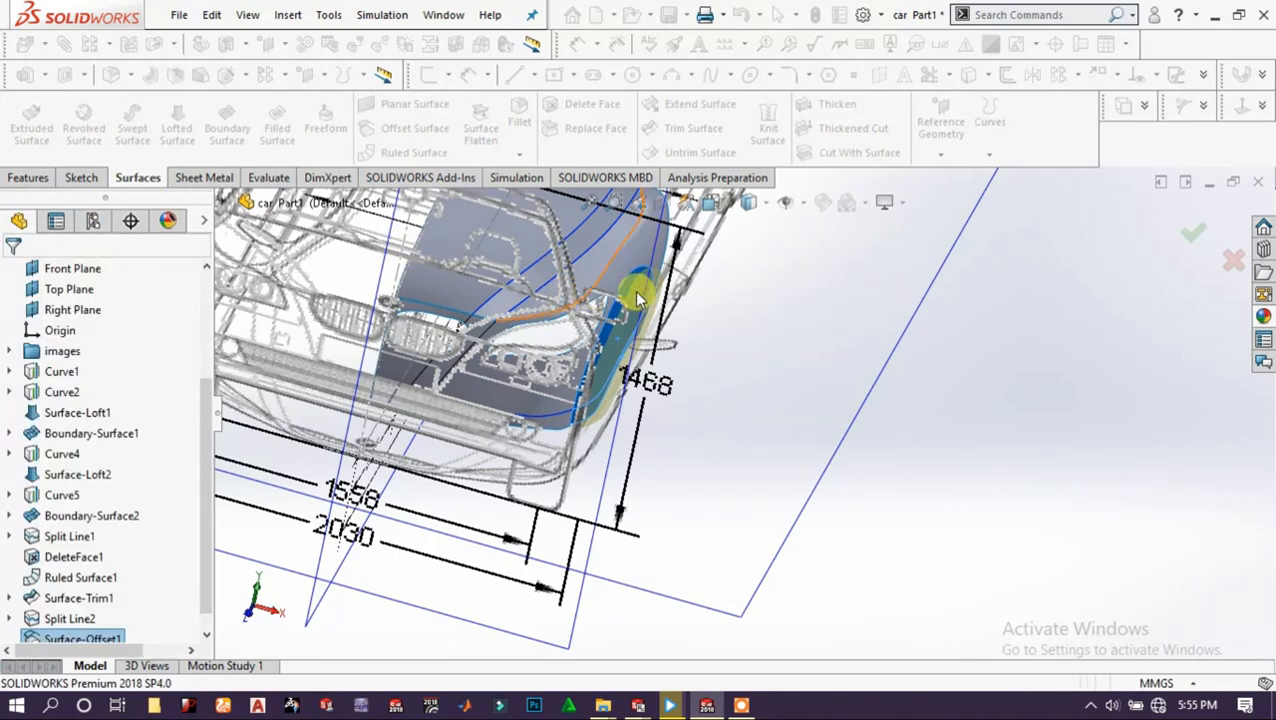
Start a new sketch on the Right Plane and switch the display to wireframe.
scroll(636, 300, "down", 2)
middle_click_drag(557, 250, 504, 235)
scroll(538, 276, "up", 6)
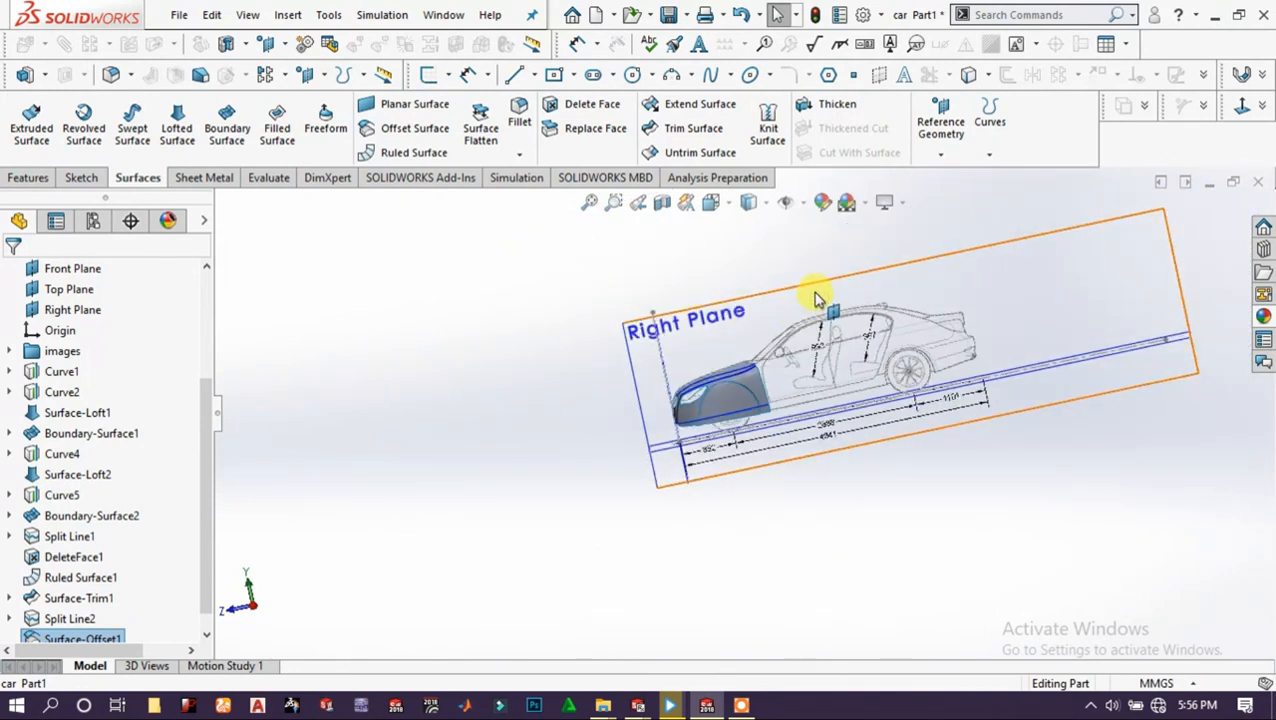
left_click(815, 298)
left_click(894, 245)
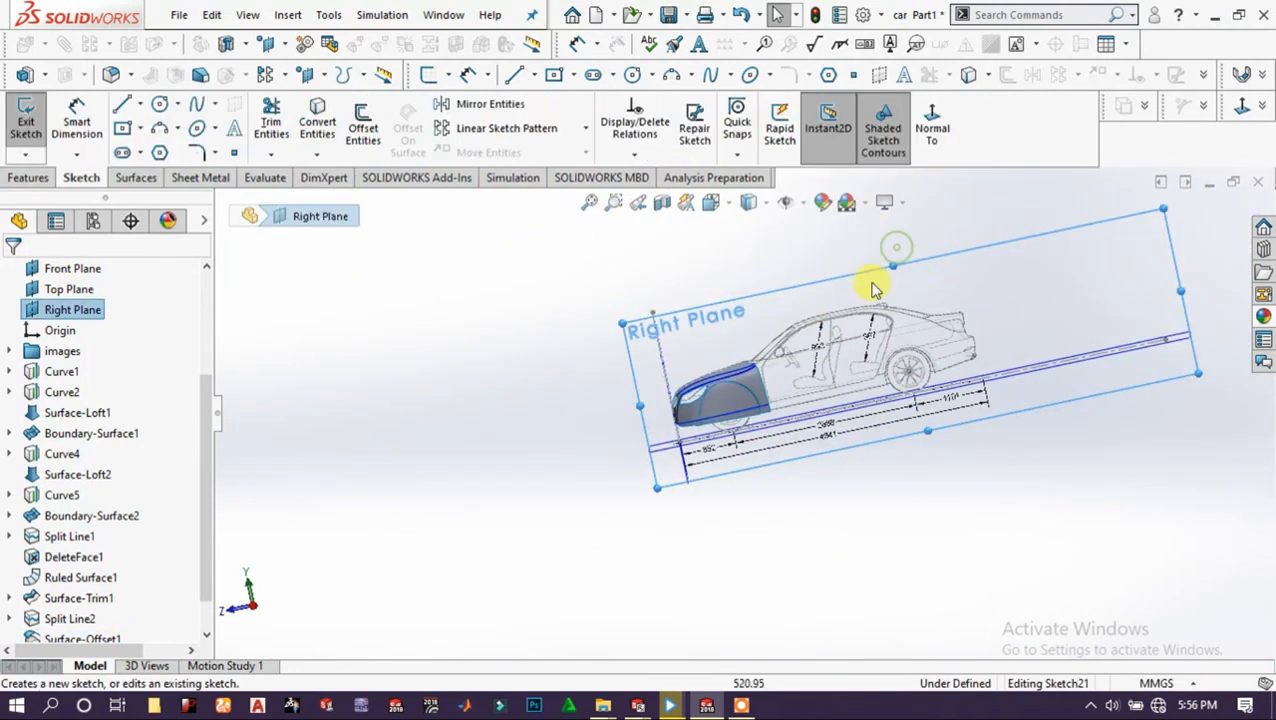
left_click(760, 203)
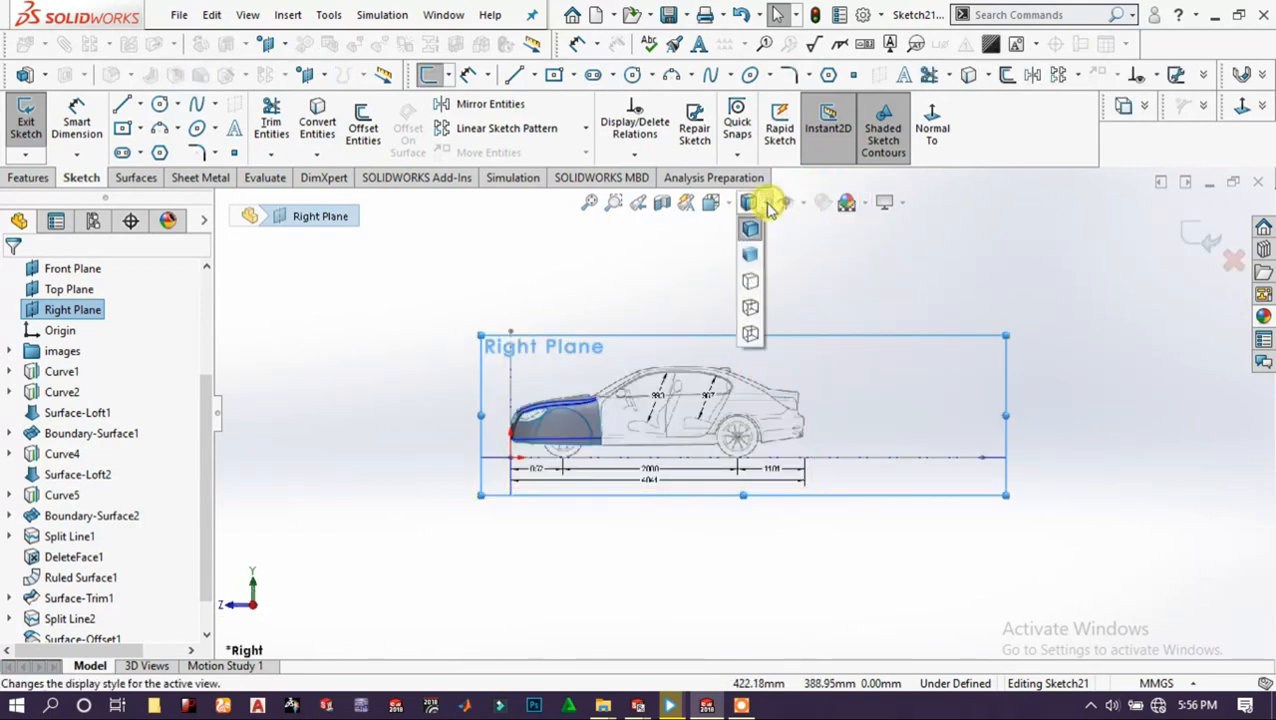
left_click(752, 330)
scroll(586, 429, "down", 5)
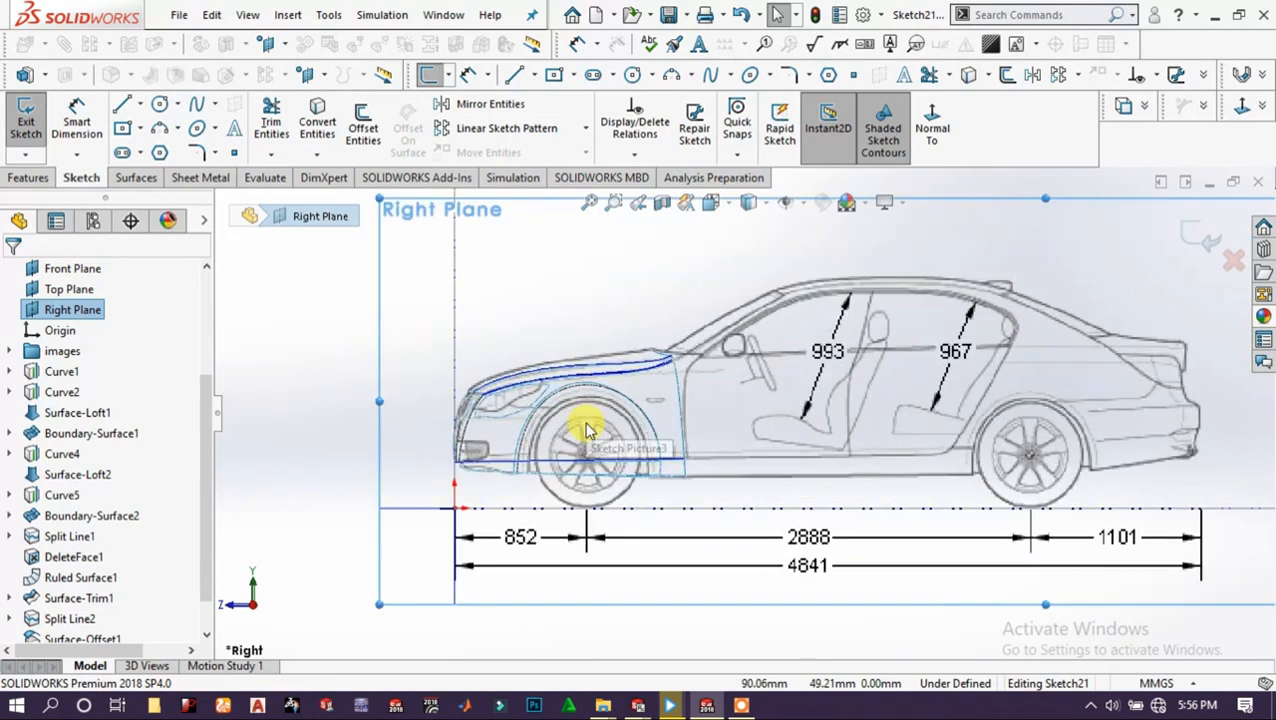
scroll(640, 428, "down", 2)
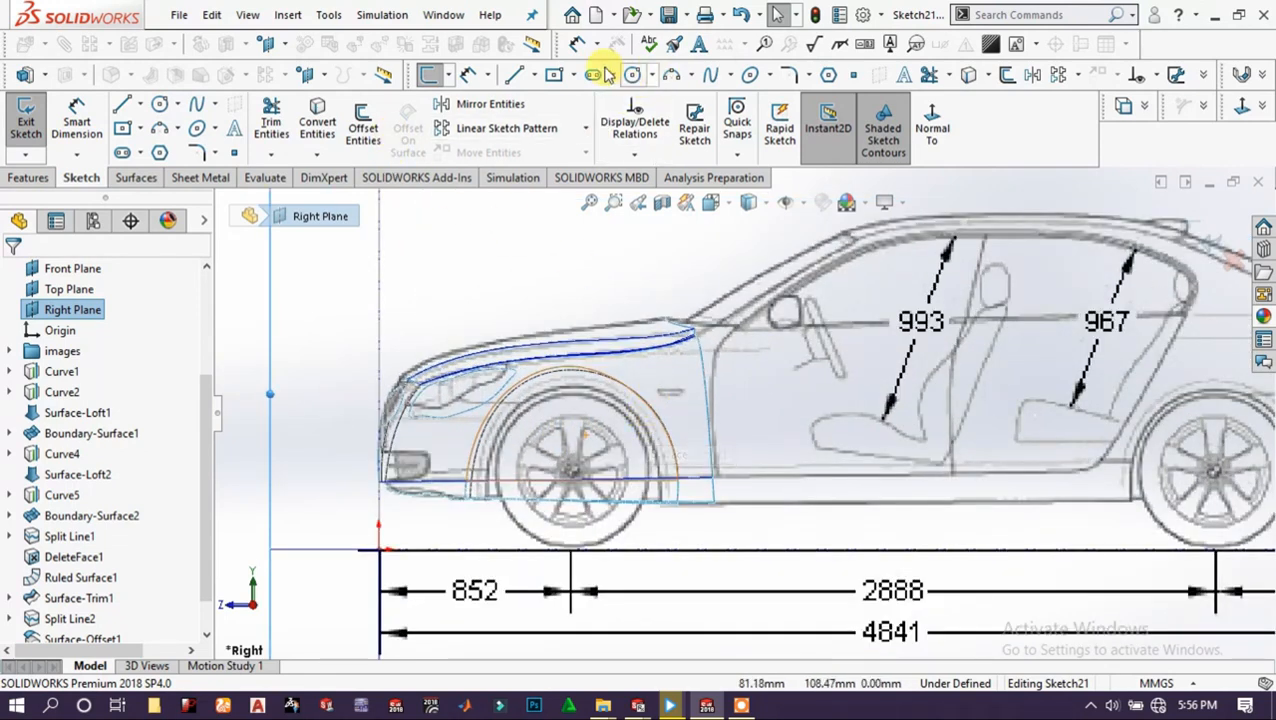
Draw a two-point spline along the offset surface's lower edge, from ahead of the front wheel to behind it.
left_click(716, 75)
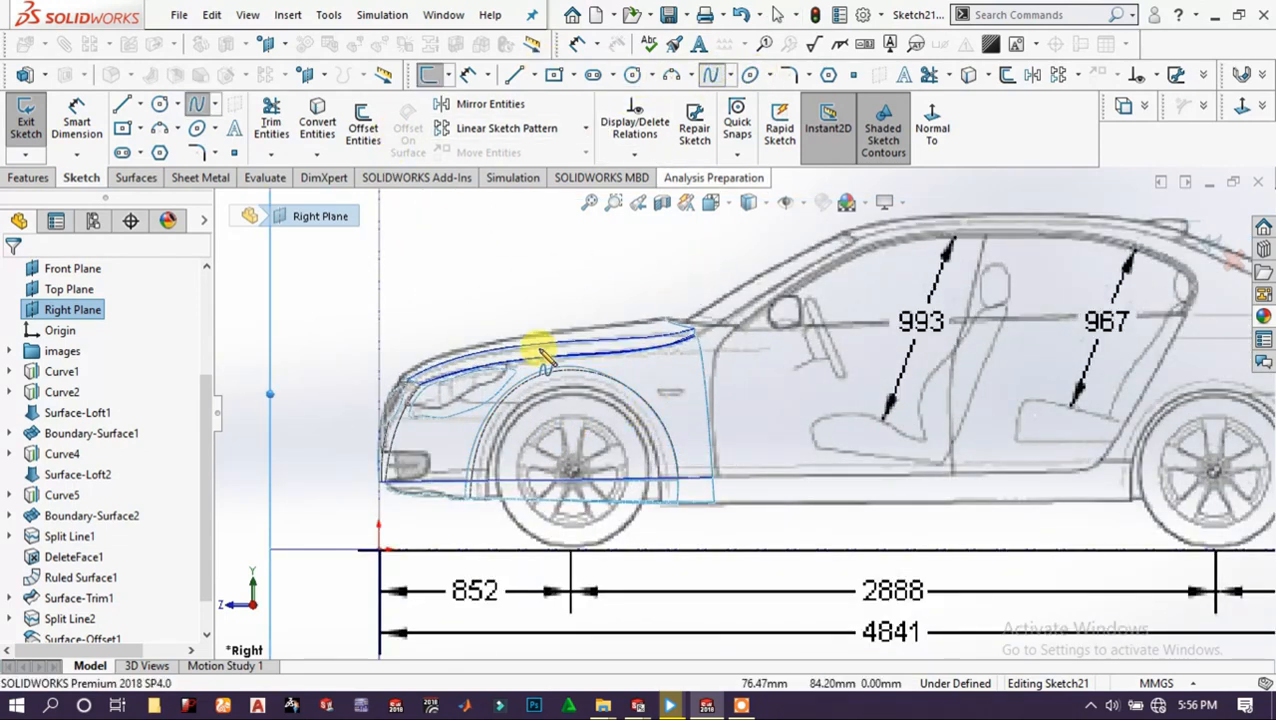
scroll(550, 483, "down", 3)
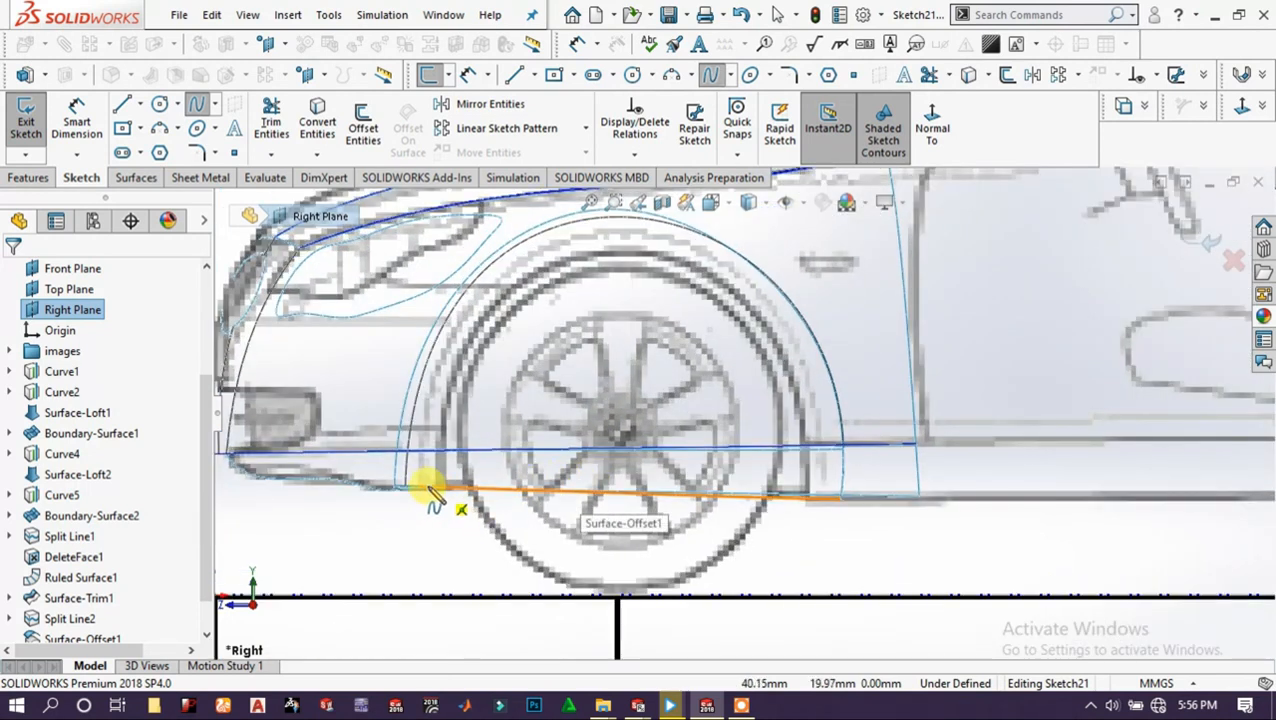
left_click(826, 500)
right_click(917, 508)
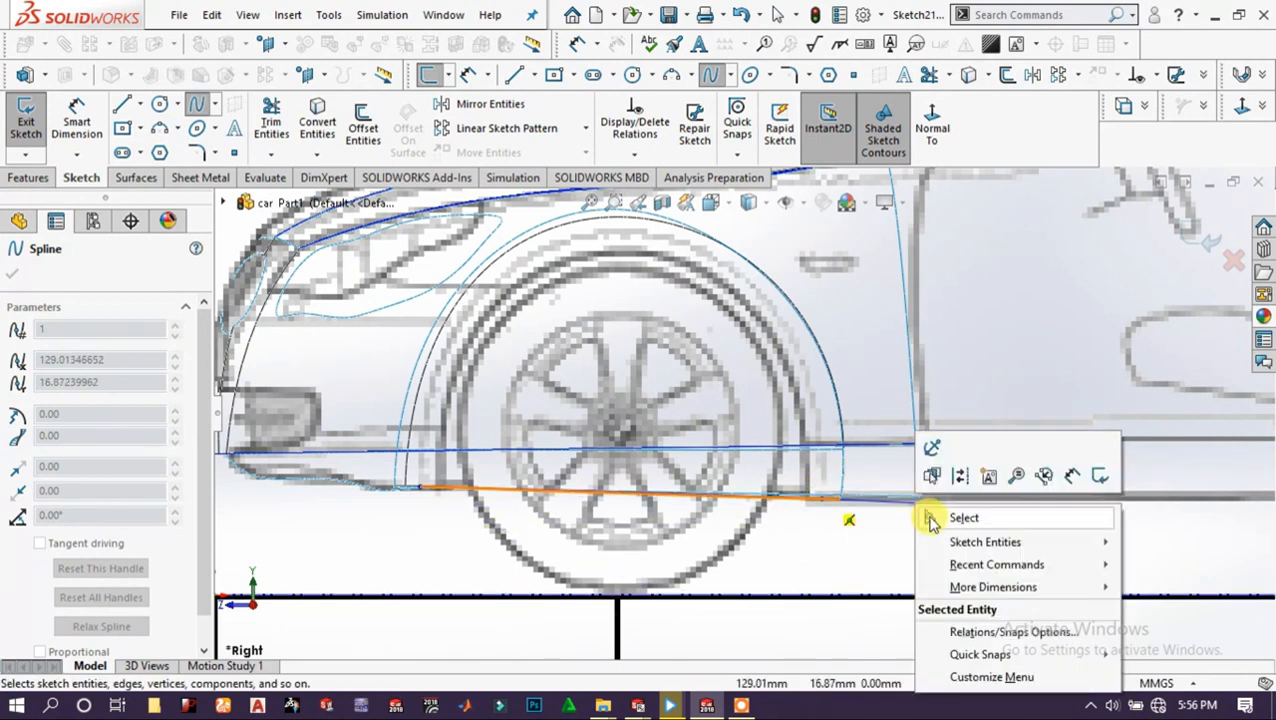
left_click(930, 517)
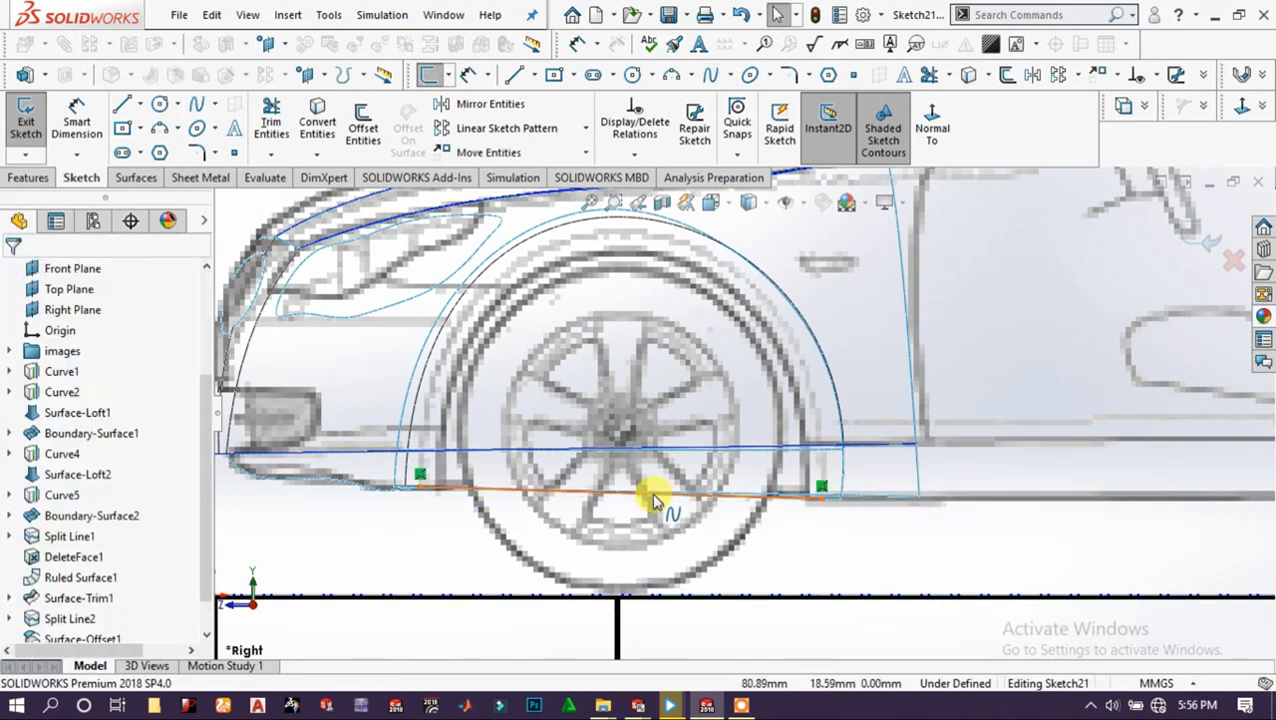
Pull the spline's front and rear end handles upwards to form an arch just inside the offset surface's outline.
left_click(652, 496)
left_click_drag(632, 335, 777, 116)
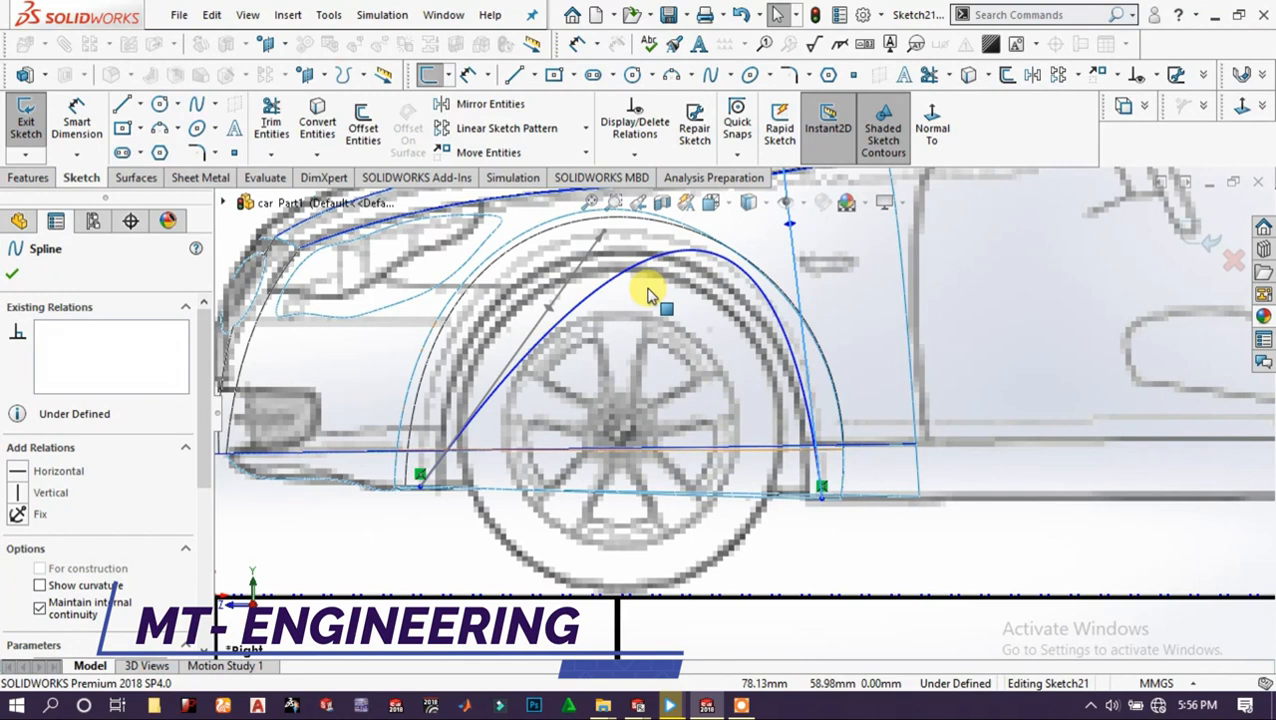
scroll(641, 290, "up", 2)
scroll(630, 305, "down", 4)
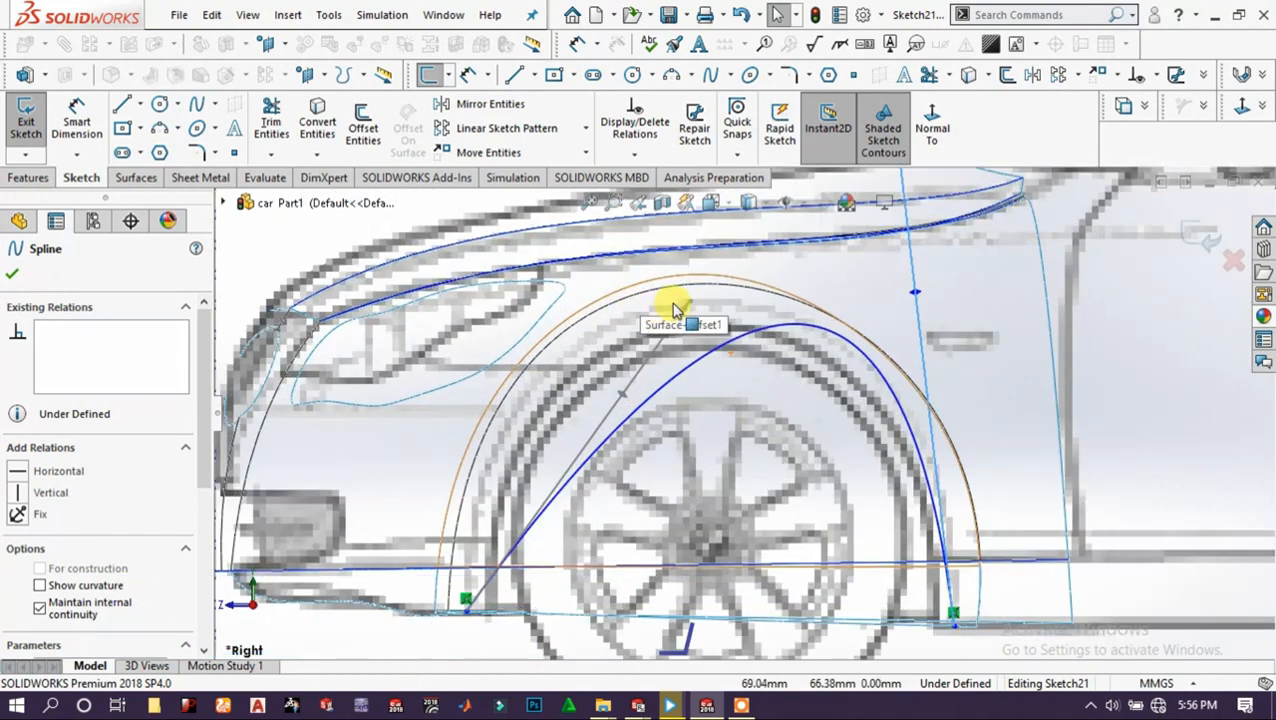
left_click_drag(691, 303, 483, 268)
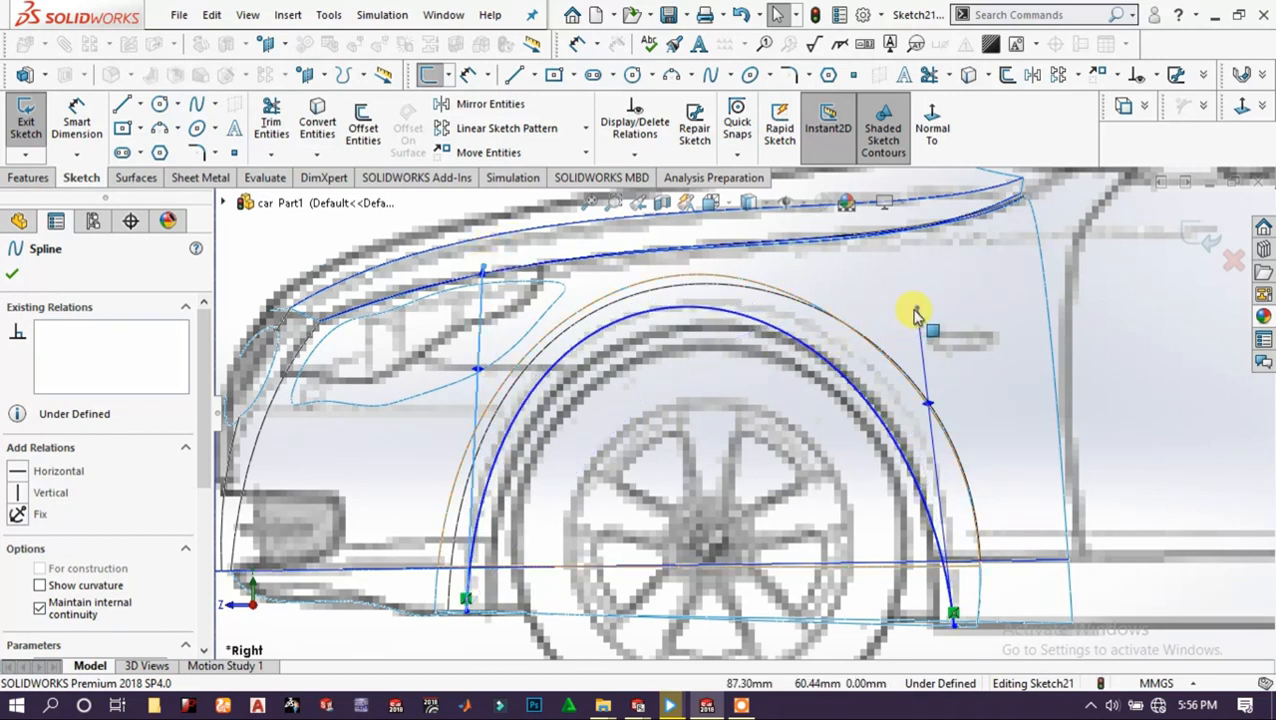
left_click_drag(918, 313, 969, 304)
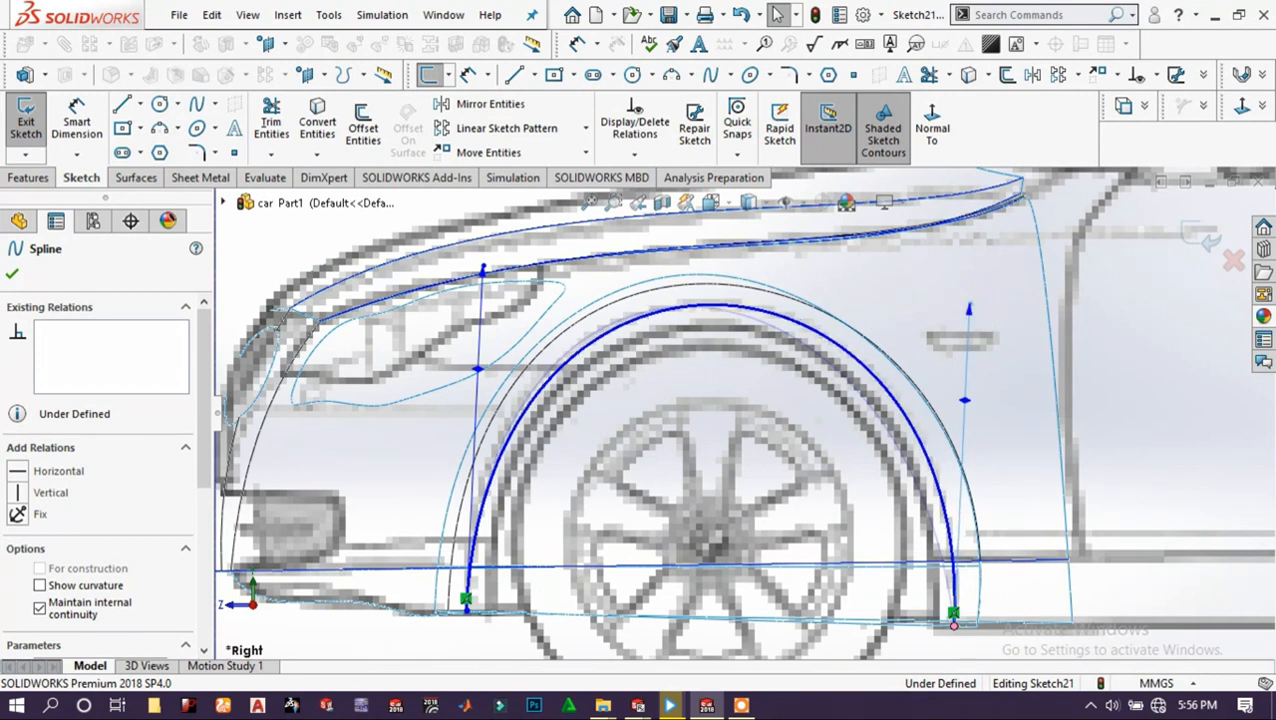
mouse_move(482, 268)
left_mouse_down()
mouse_move(463, 264)
mouse_move(489, 264)
left_mouse_up()
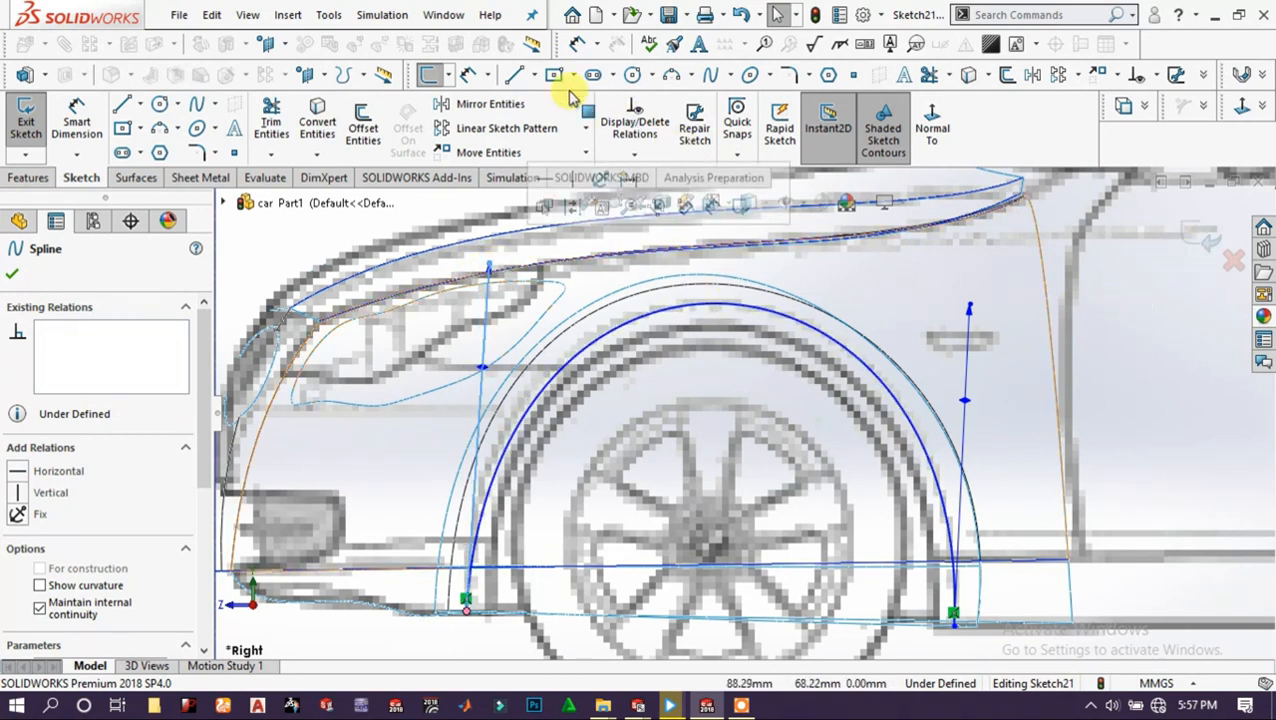
Draw a second two-point spline on the same lower edge inside the first arch, from about X 42.15 mm to X 108.52 mm.
left_click(710, 77)
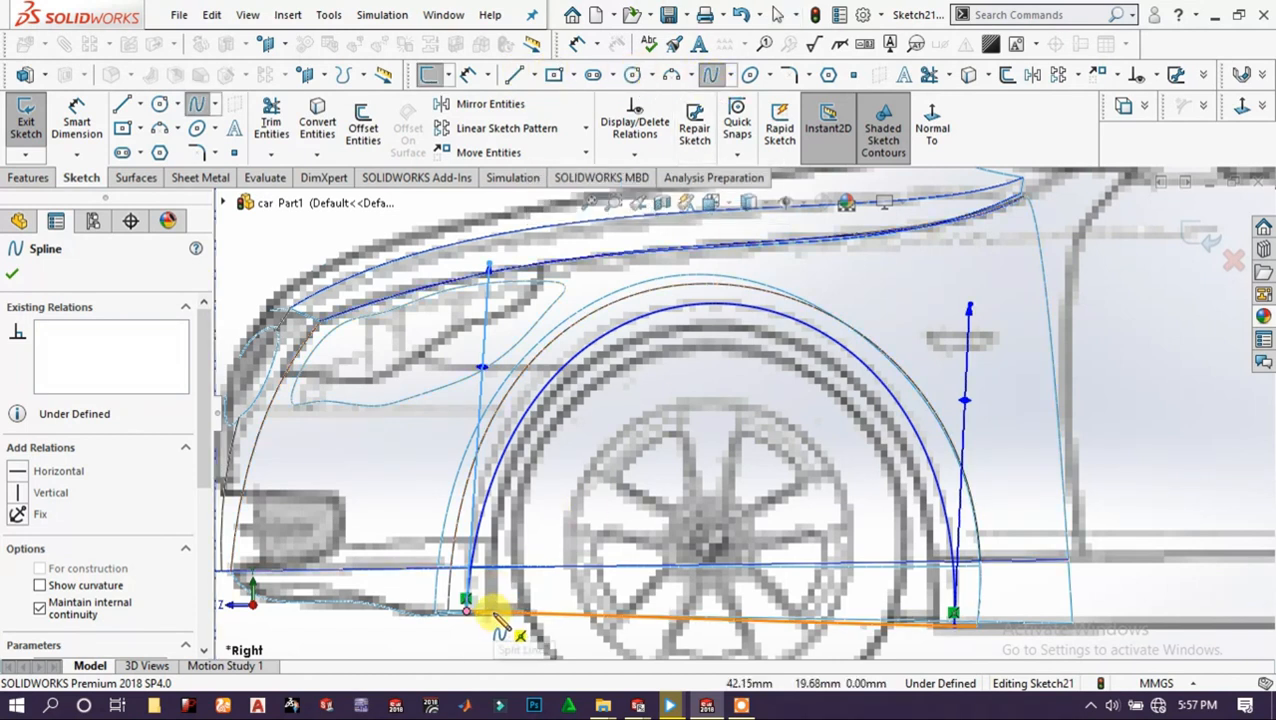
left_click(466, 600)
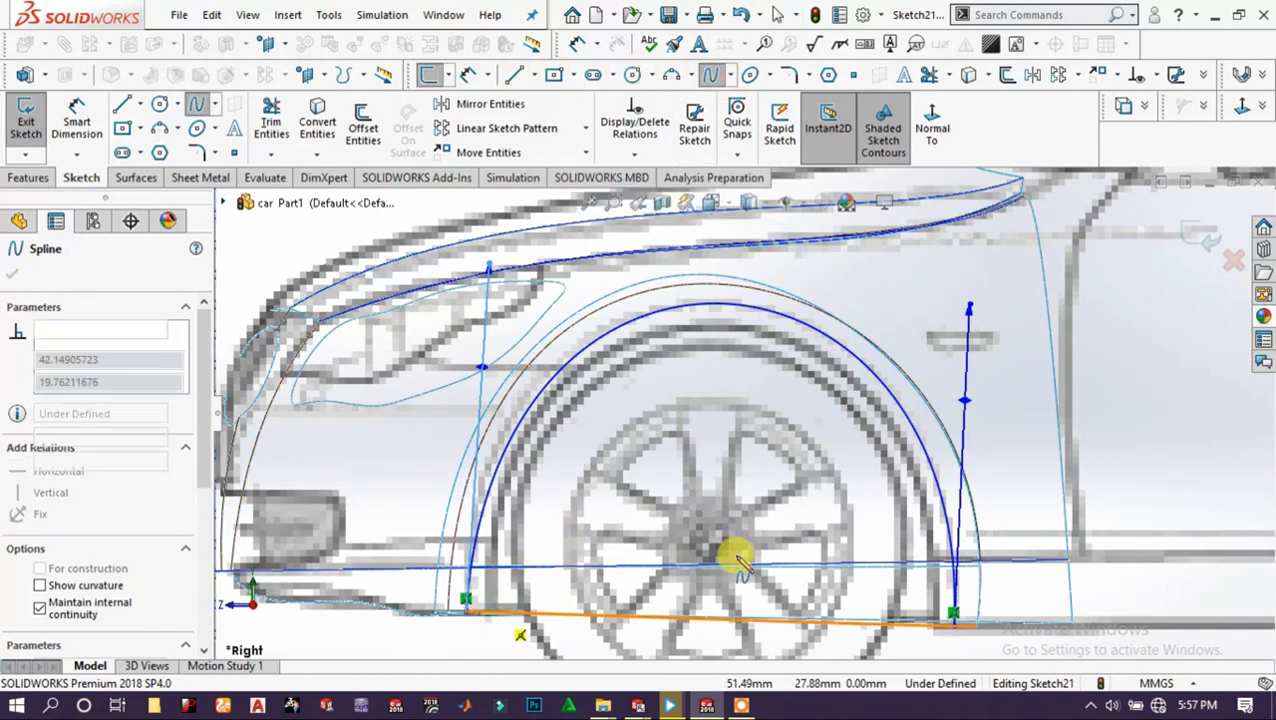
left_click(940, 627)
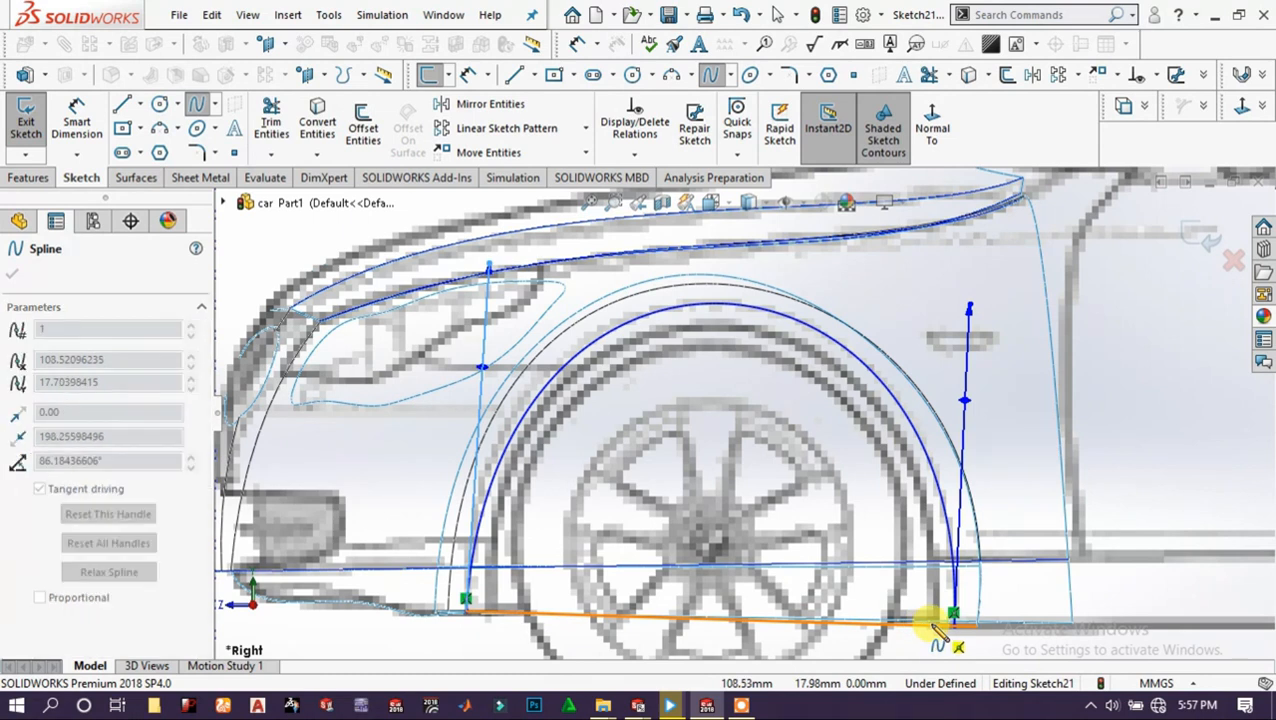
right_click(1010, 642)
left_click(1067, 550)
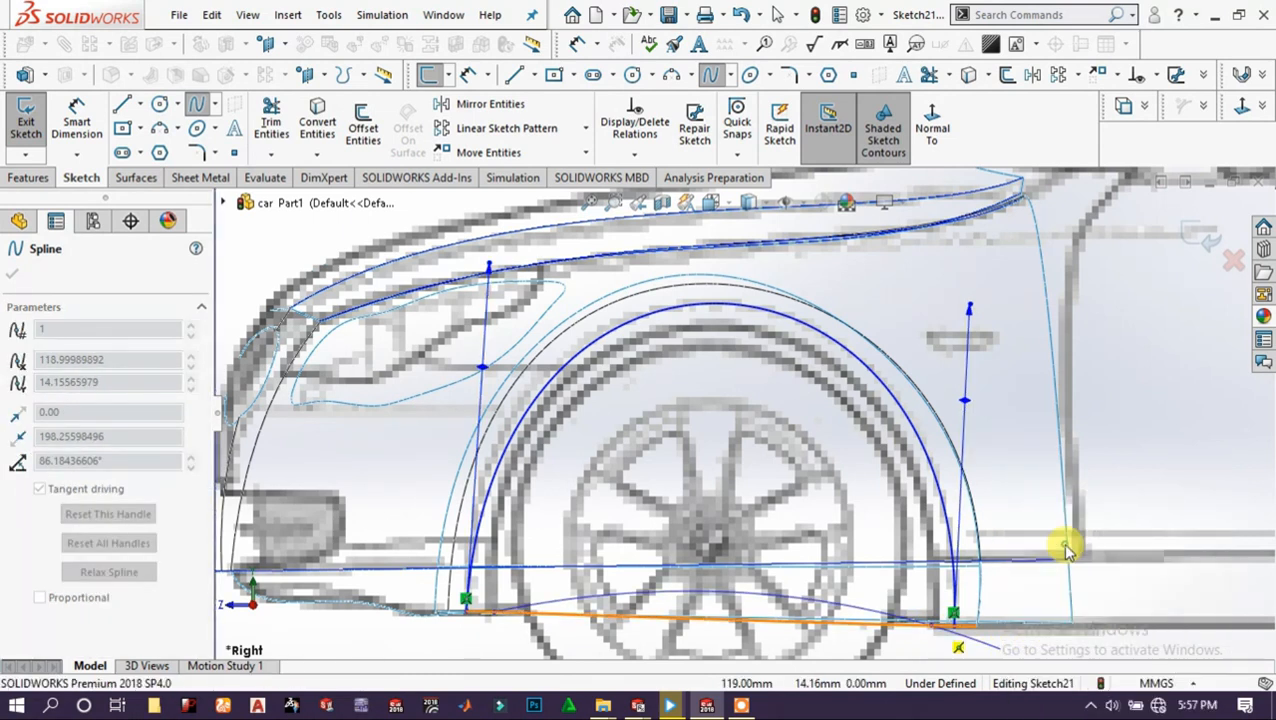
key("Escape")
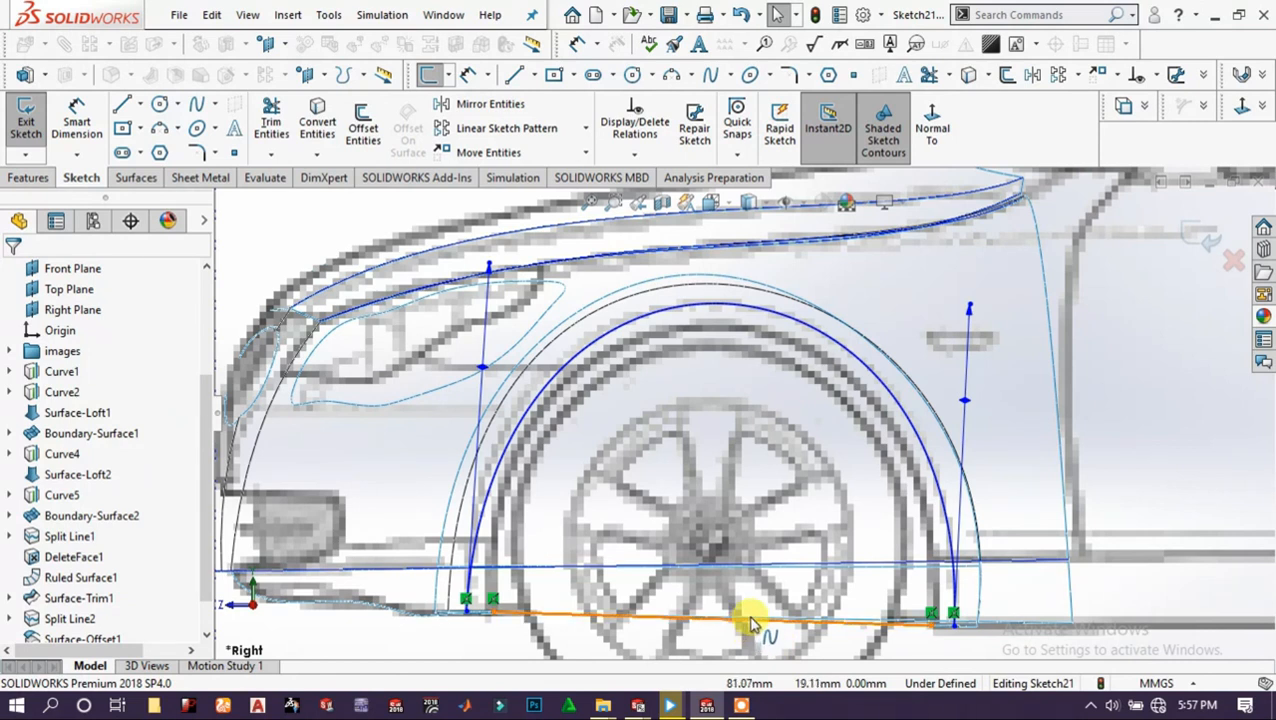
Pull the second spline's end handles upwards to form an arch just inside and following the first one, and close the sketch.
left_click(752, 622)
left_click_drag(751, 624, 785, 245)
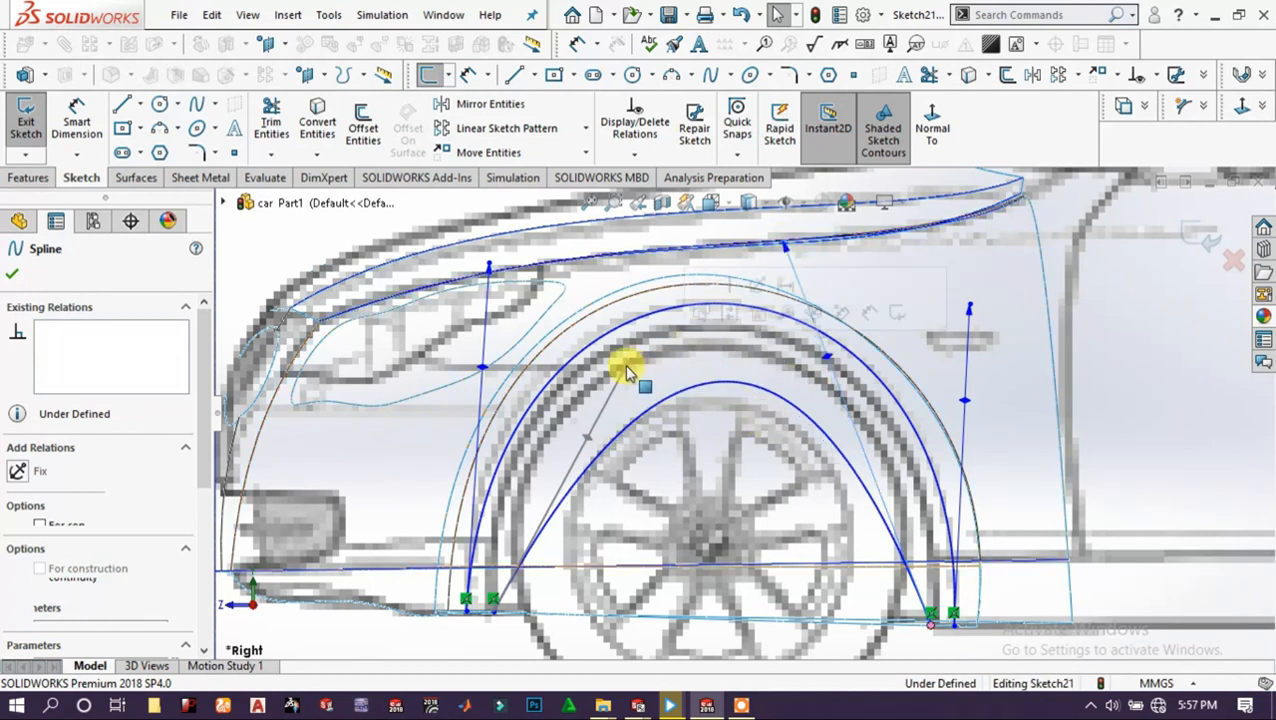
left_click_drag(626, 369, 527, 281)
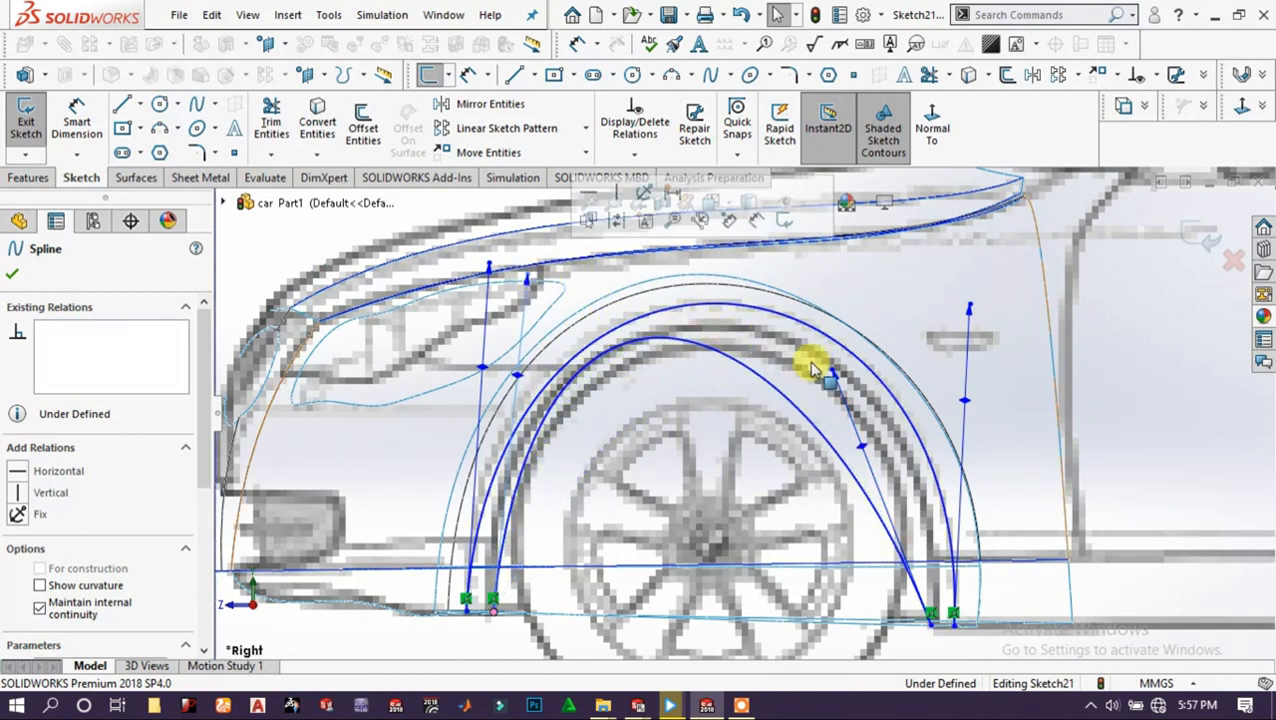
left_click_drag(834, 374, 928, 338)
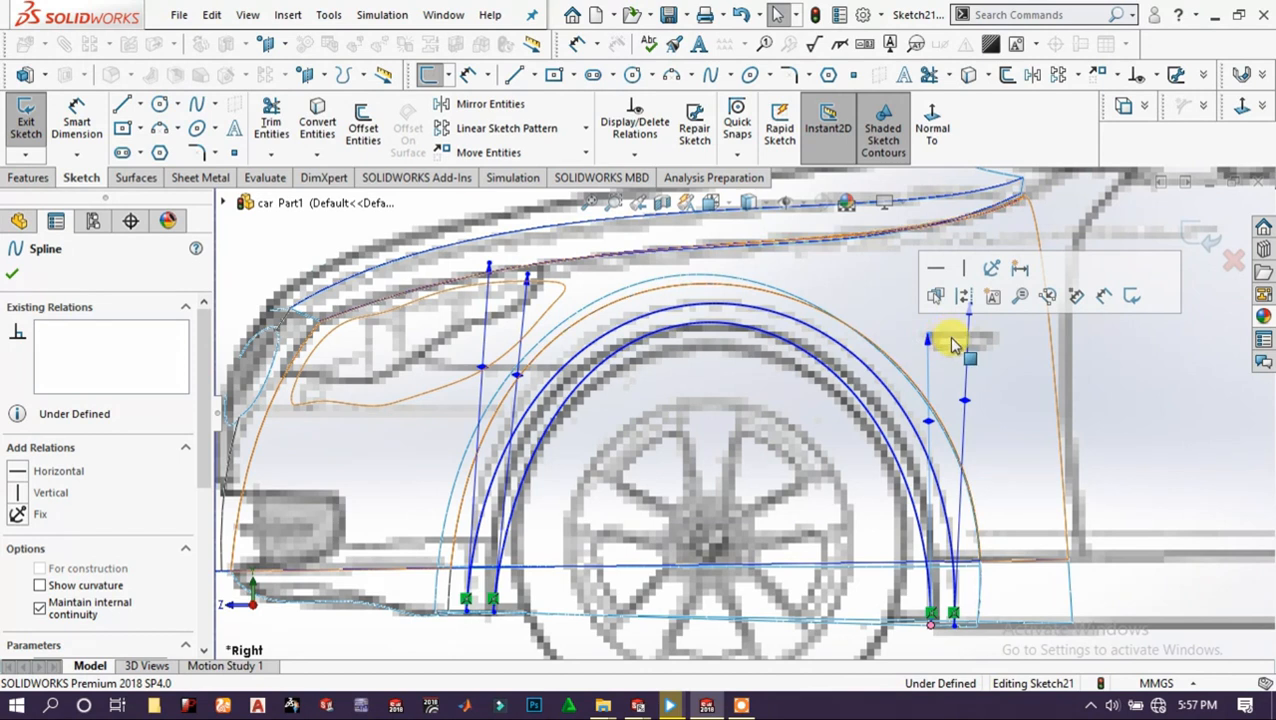
mouse_move(968, 356)
left_mouse_down()
mouse_move(963, 370)
mouse_move(954, 350)
mouse_move(968, 356)
mouse_move(967, 345)
left_mouse_up()
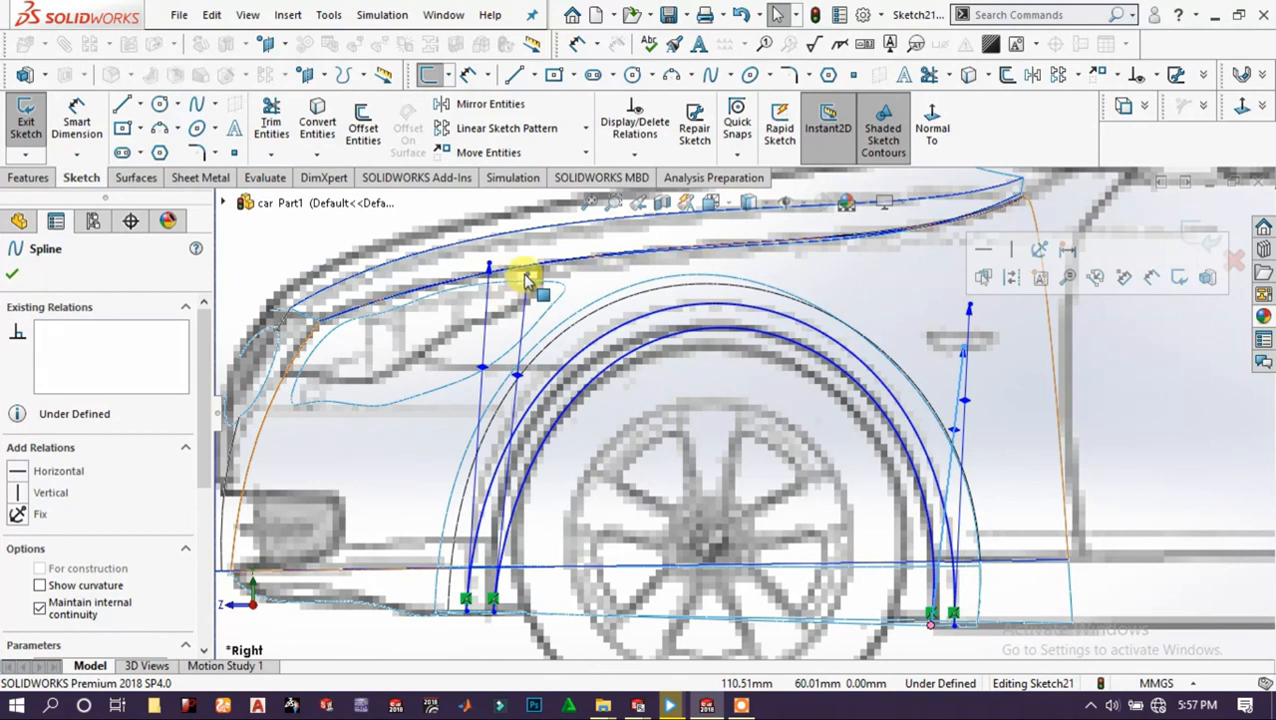
left_click_drag(510, 278, 511, 280)
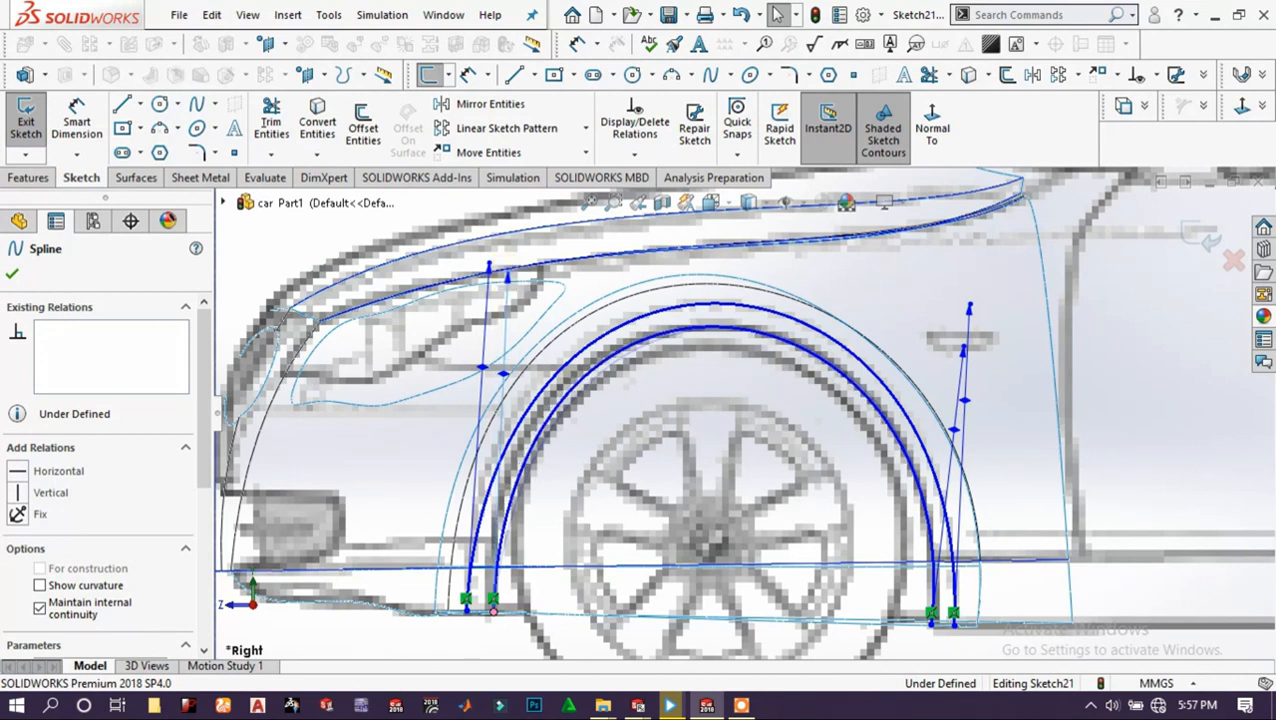
left_click(1158, 236)
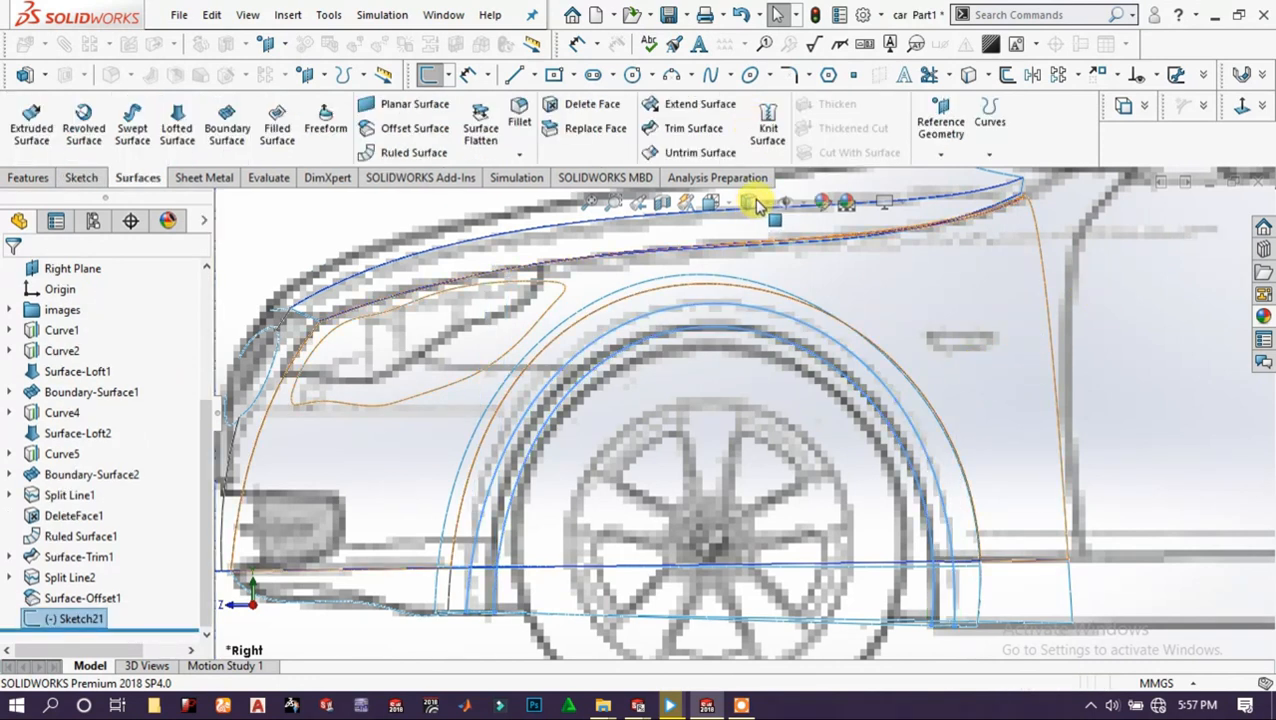
Return to the shaded display and split the offset surface's upper and lower faces by projecting the two-arch sketch onto them.
left_click(750, 203)
left_click(754, 228)
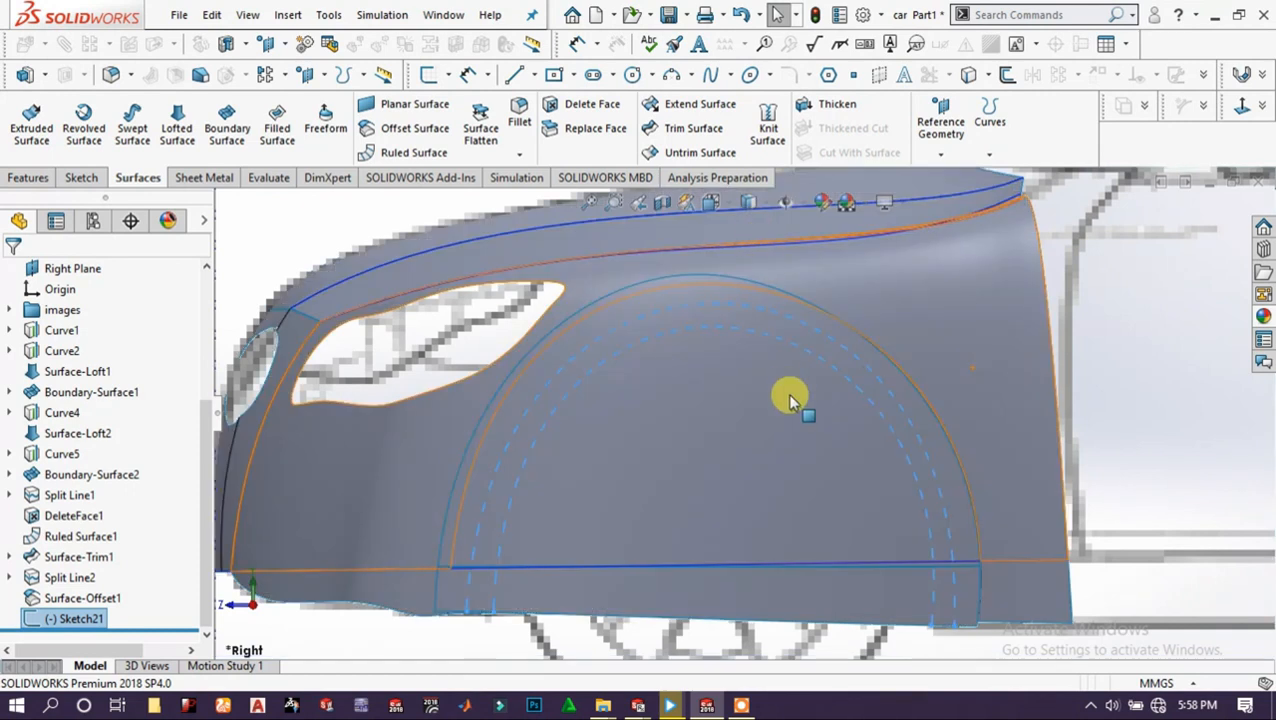
left_click(986, 153)
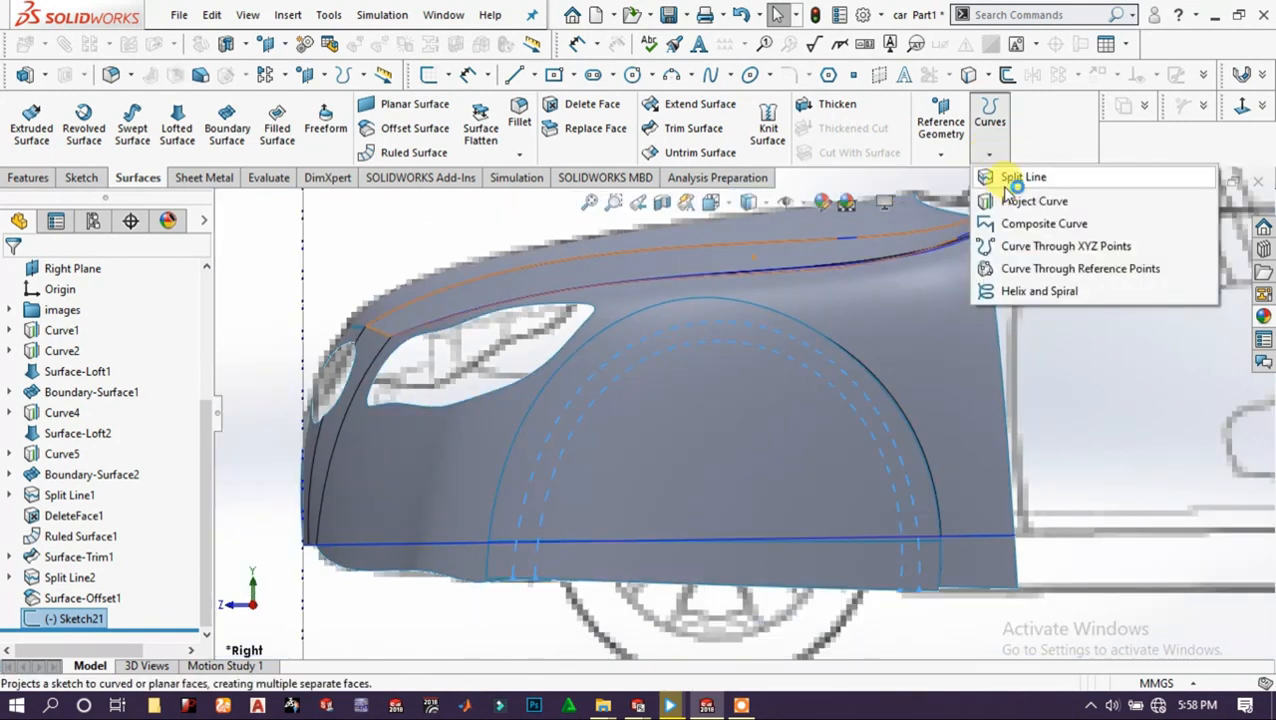
left_click(994, 177)
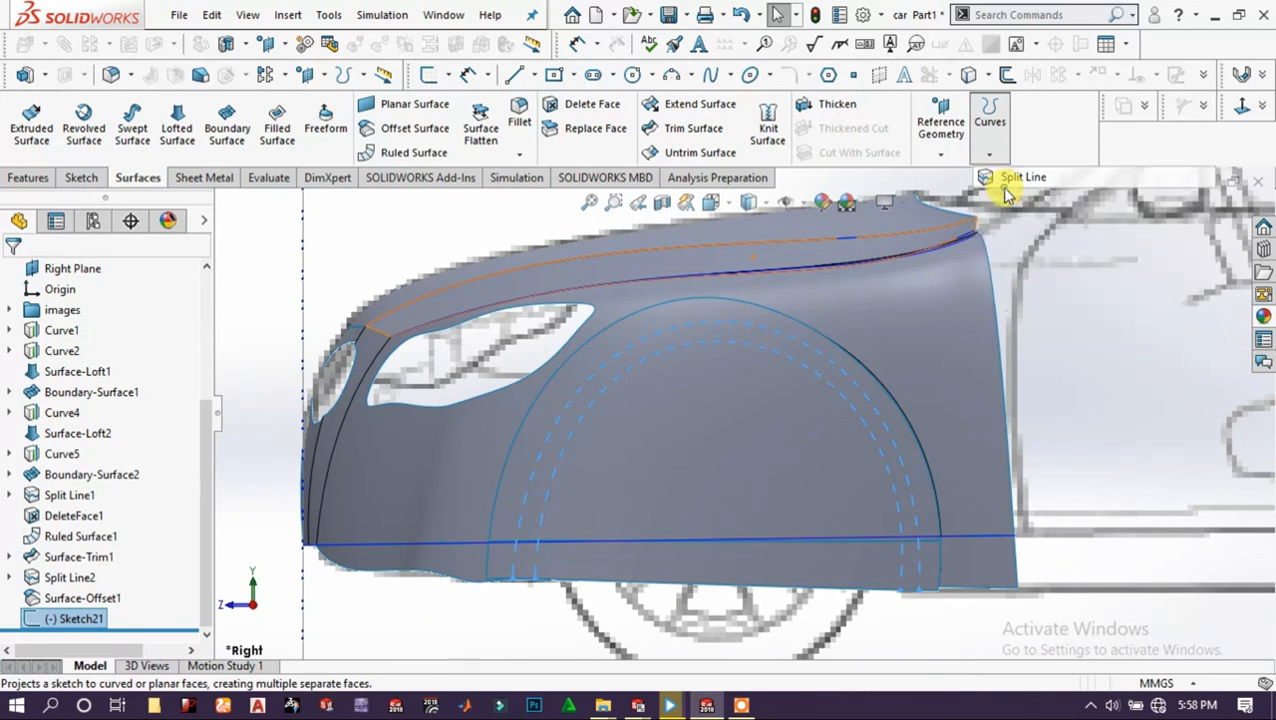
left_click(691, 470)
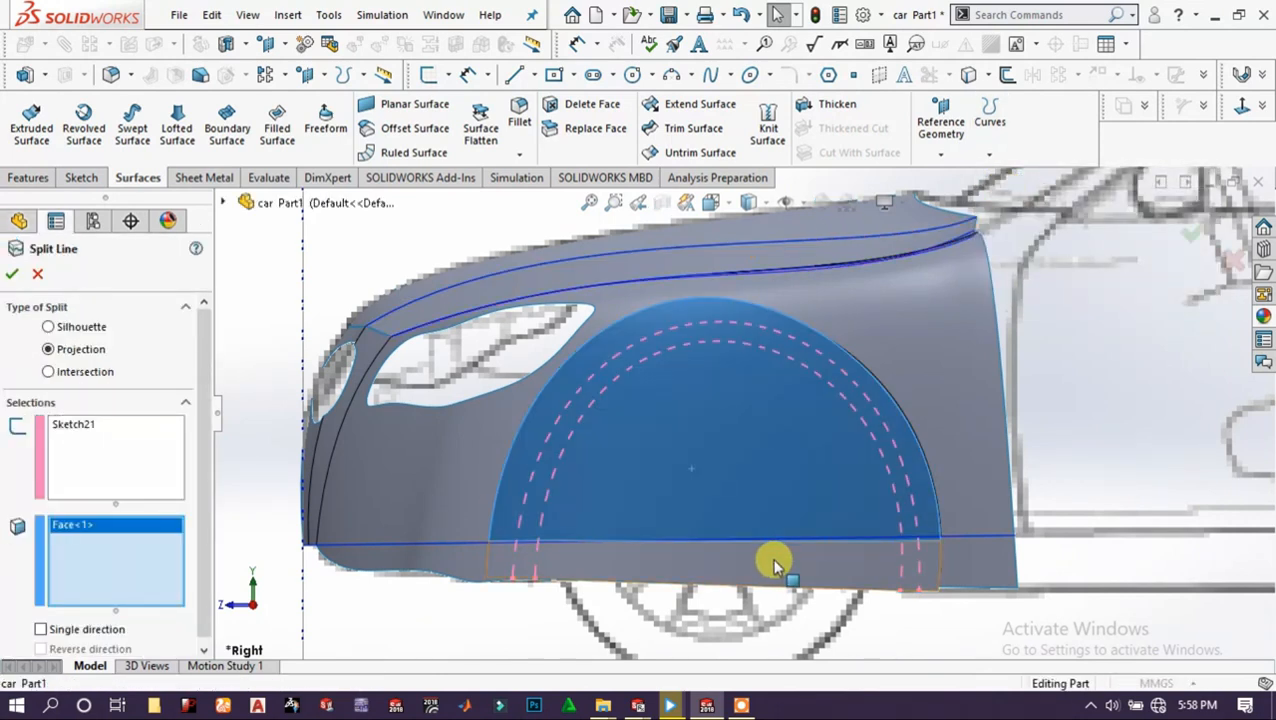
left_click(773, 565)
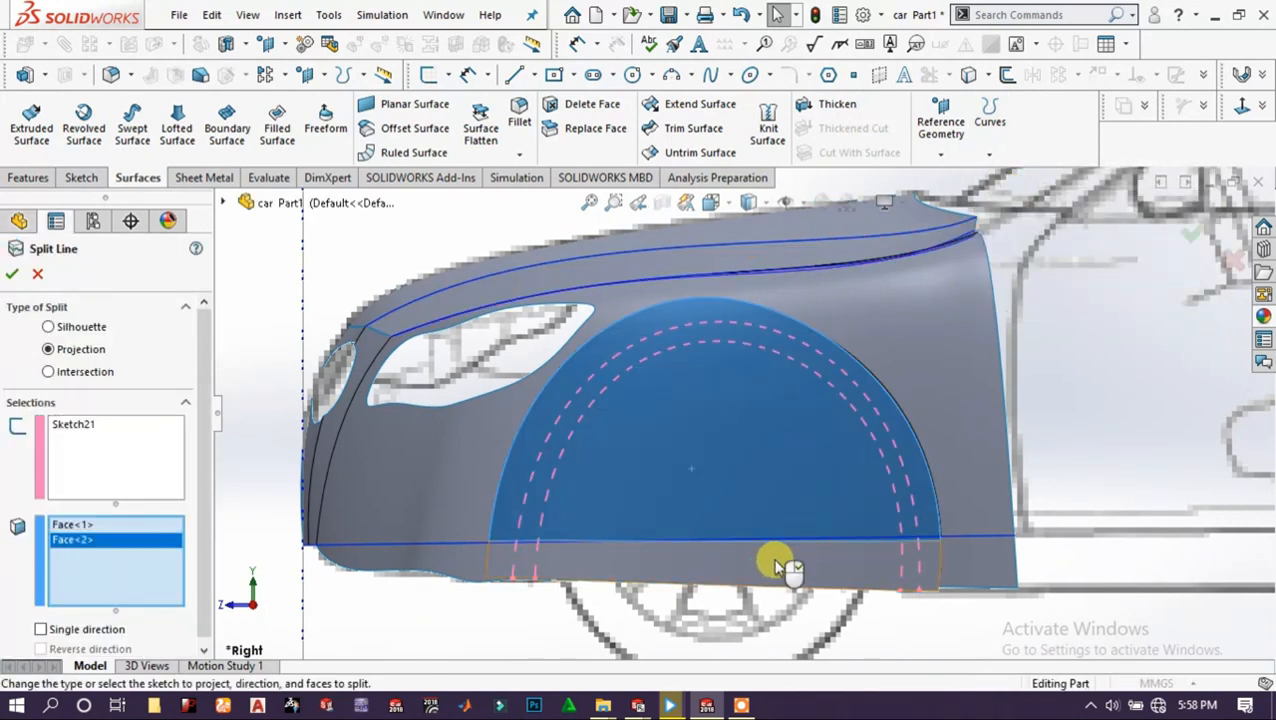
left_click(11, 273)
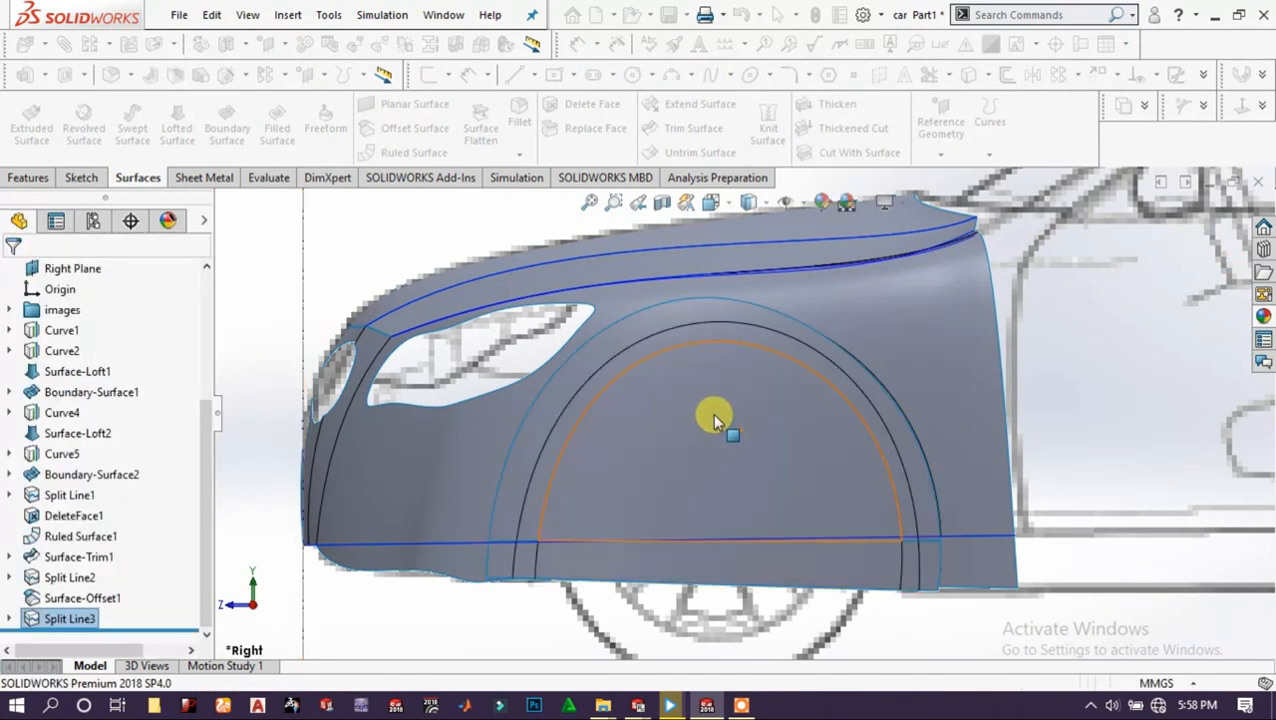
Delete the offset surface's two faces inside the inner arch, its outer arch strip and the original wheel-arch face, using the Delete option.
scroll(778, 382, "up", 3)
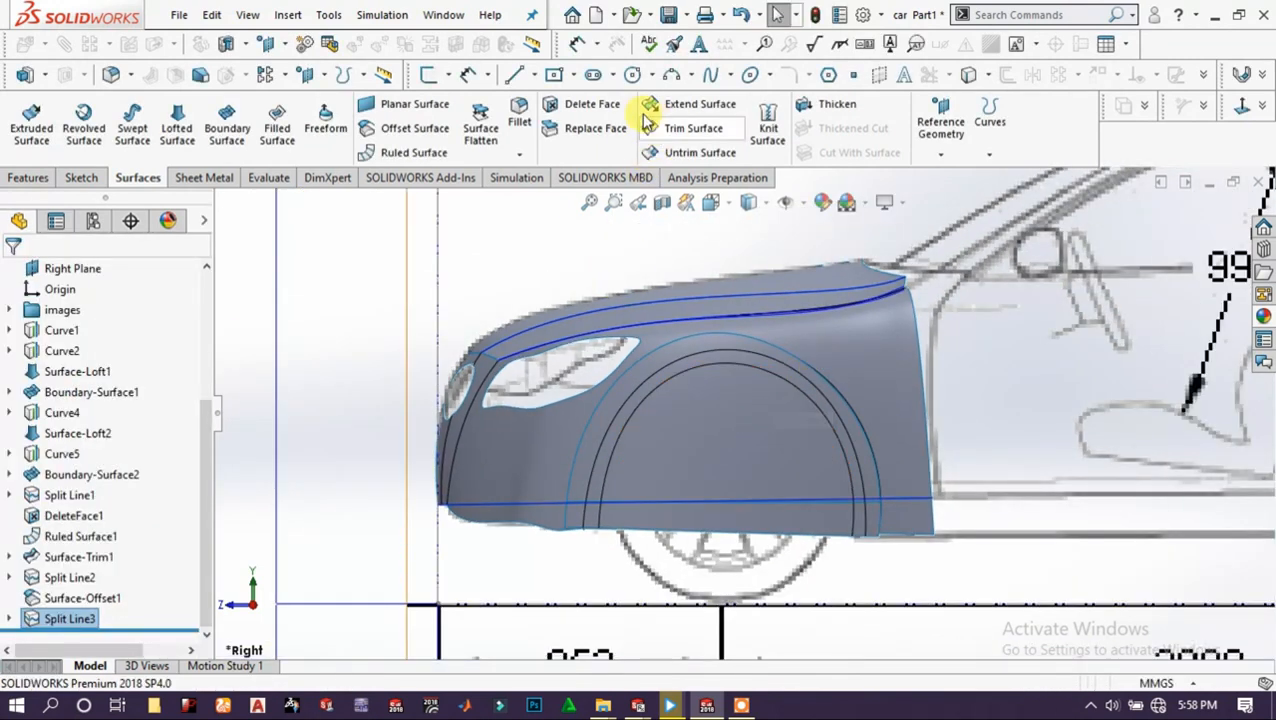
left_click(588, 104)
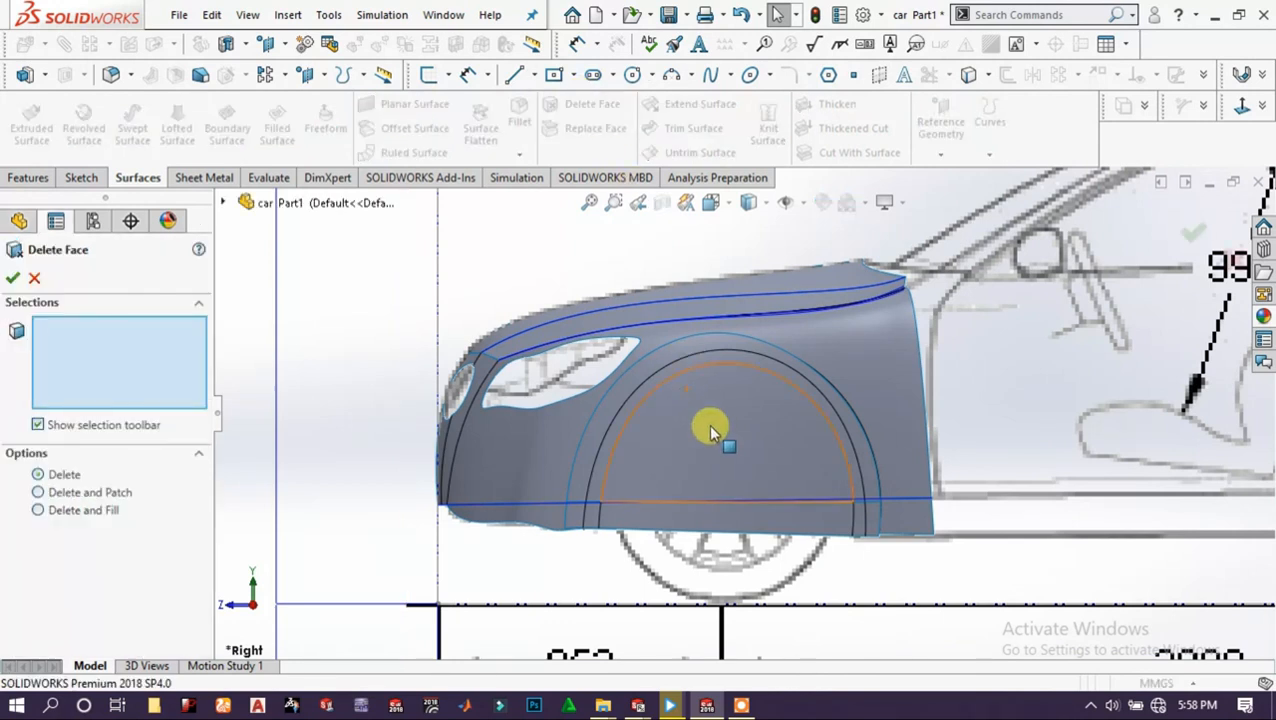
left_click(720, 500)
left_click(720, 524)
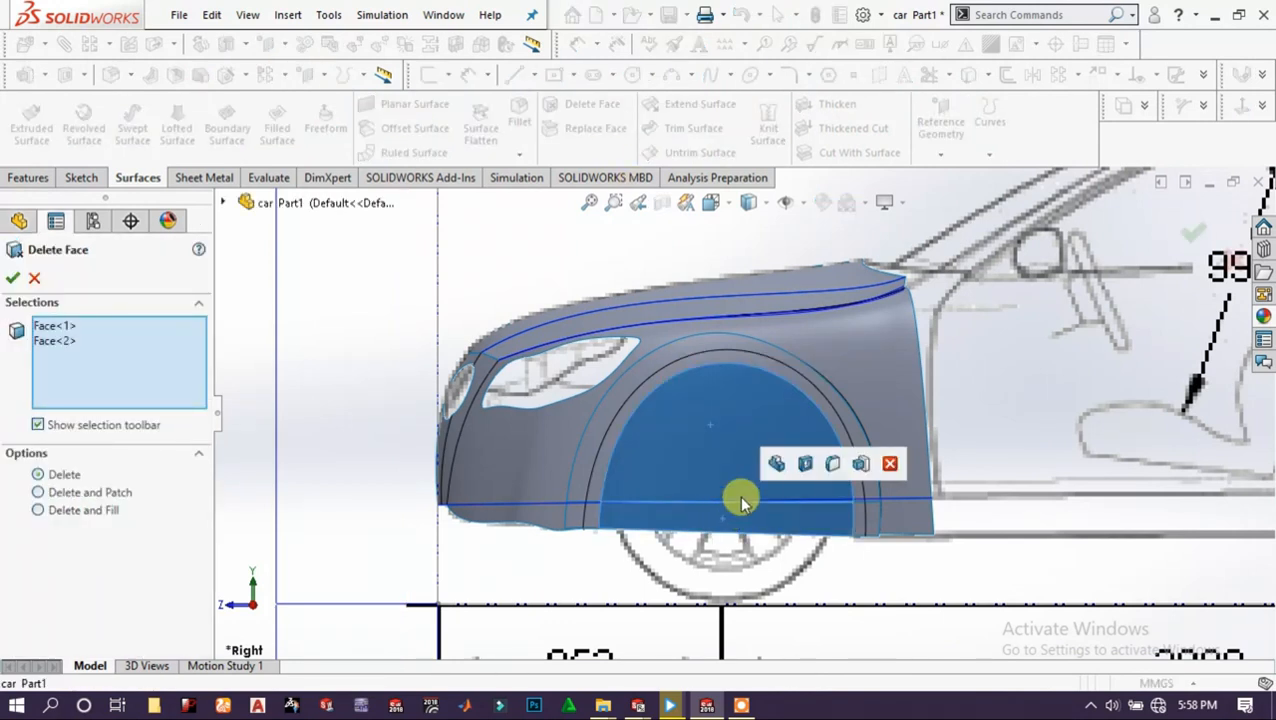
scroll(707, 360, "down", 1)
middle_click_drag(706, 363, 676, 348)
scroll(676, 351, "down", 5)
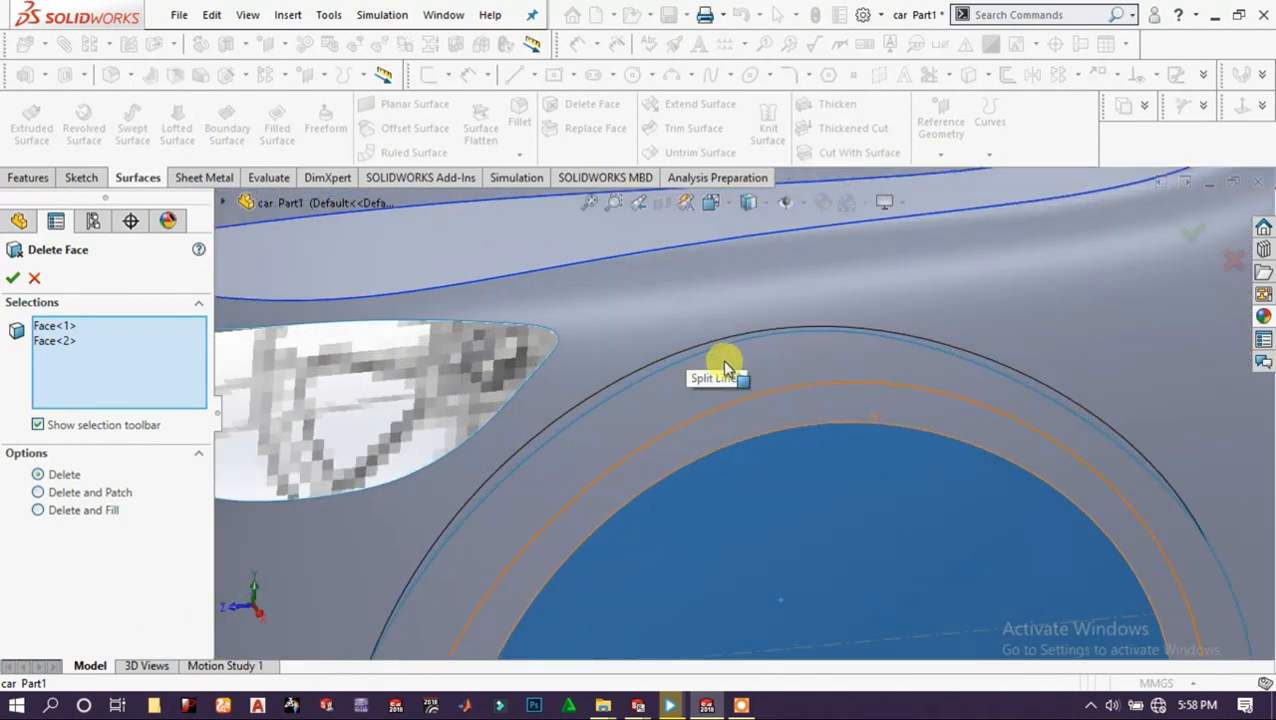
left_click(847, 370)
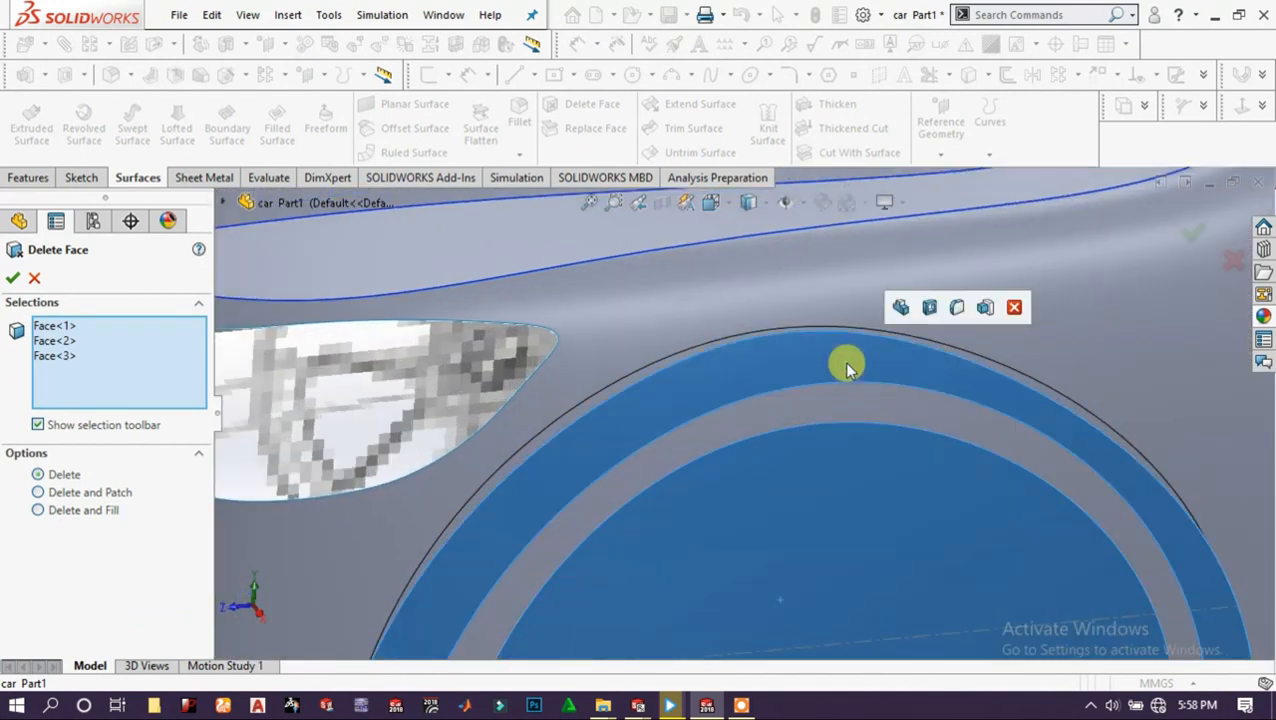
middle_click_drag(772, 356, 749, 336)
left_click(742, 343)
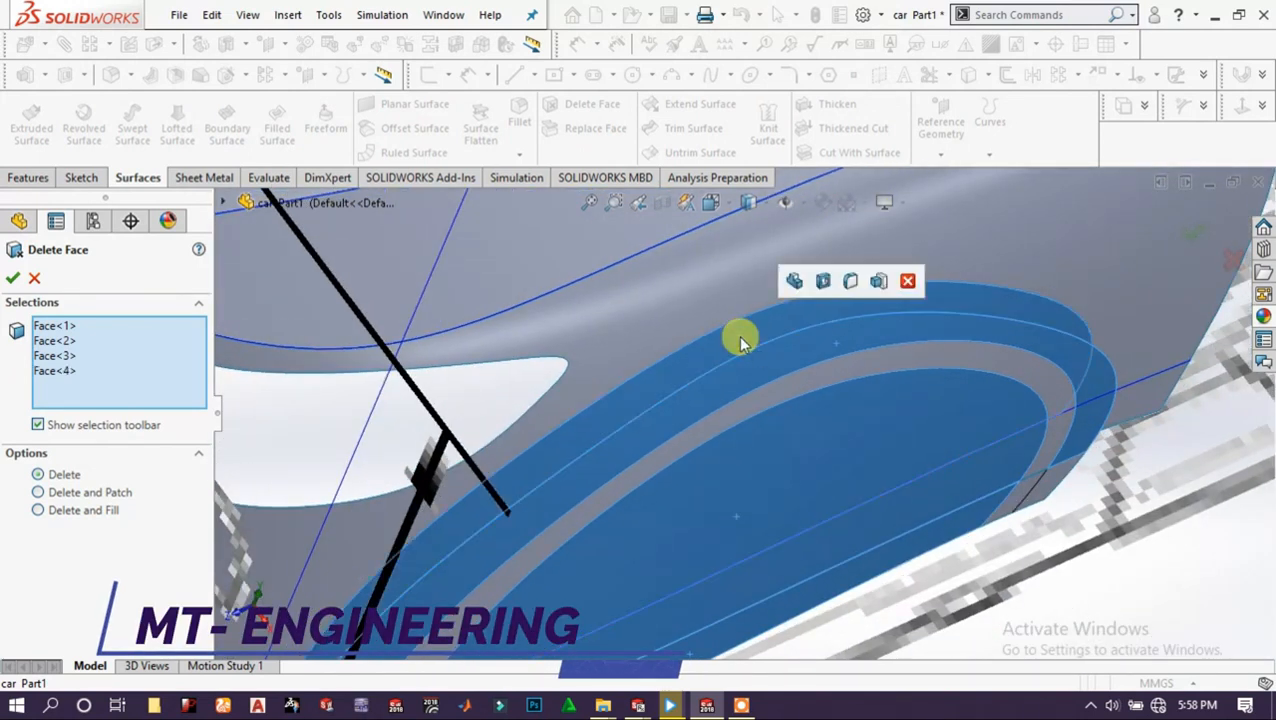
left_click(13, 279)
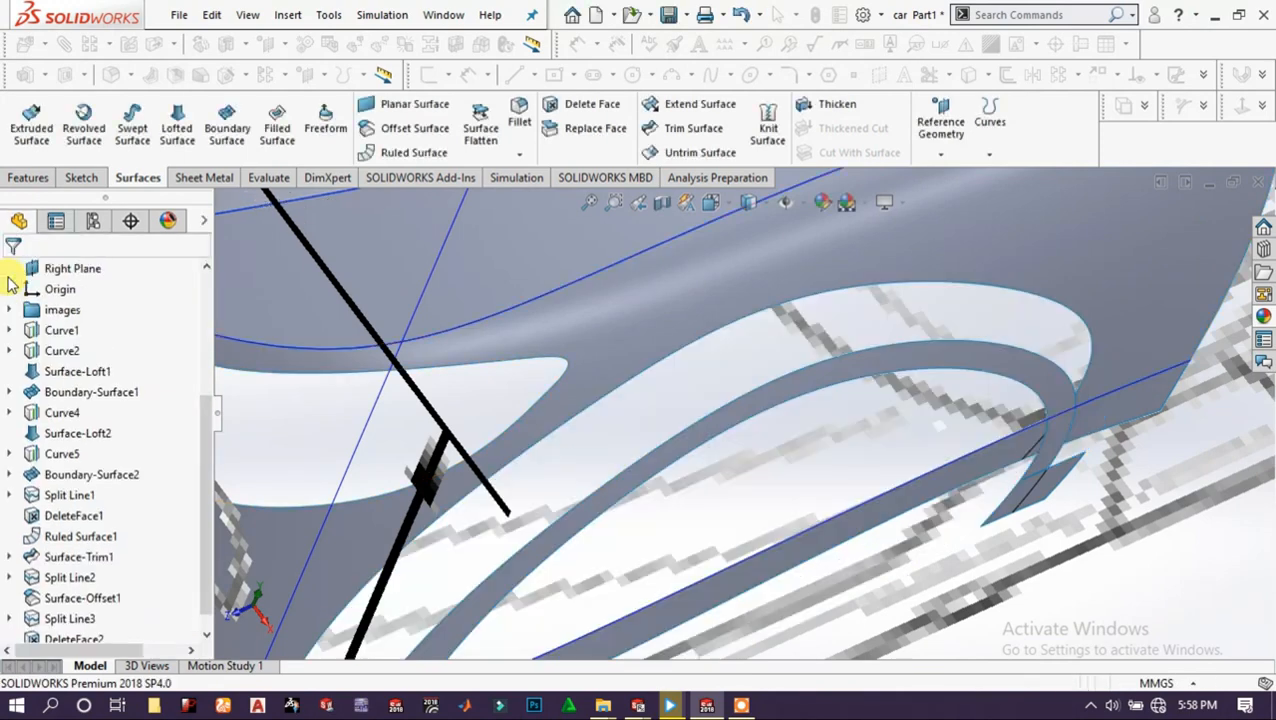
Delete the body's lower strip across the wheel opening and the outer faces at the flare's front and rear feet.
scroll(760, 441, "up", 4)
middle_click_drag(757, 438, 750, 527)
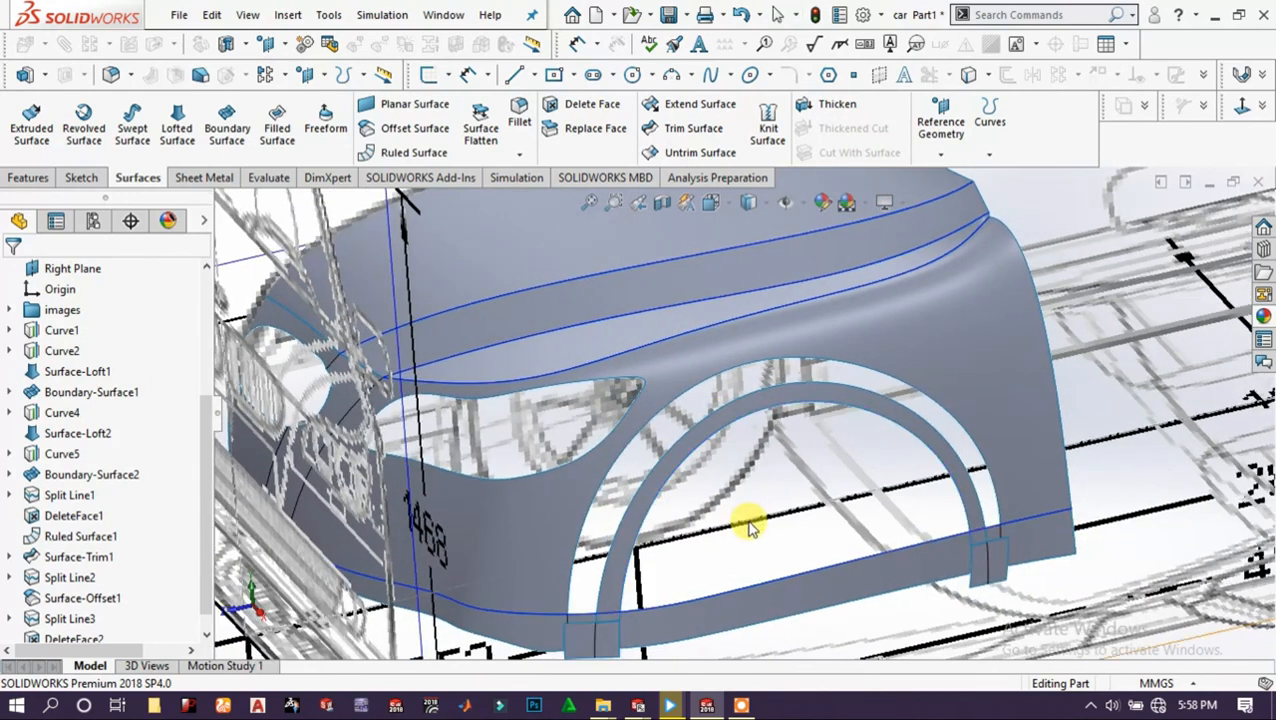
scroll(750, 527, "up", 3)
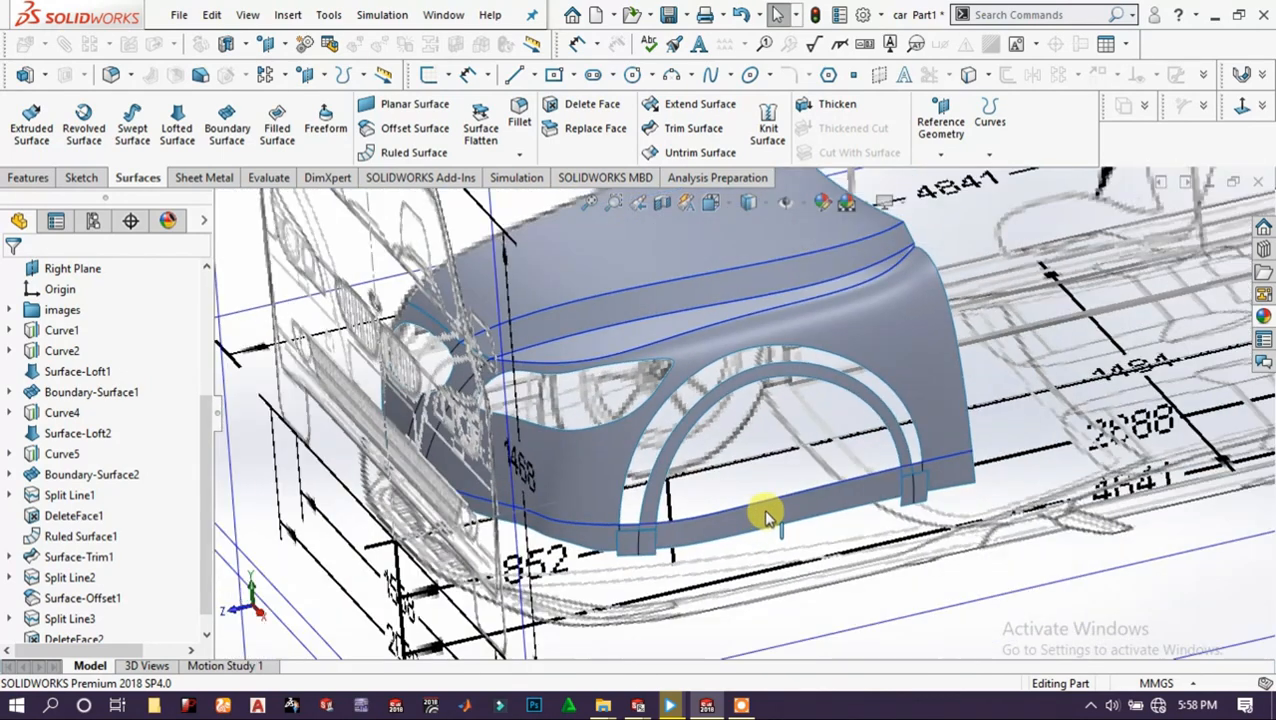
scroll(764, 513, "down", 6)
left_click(540, 550)
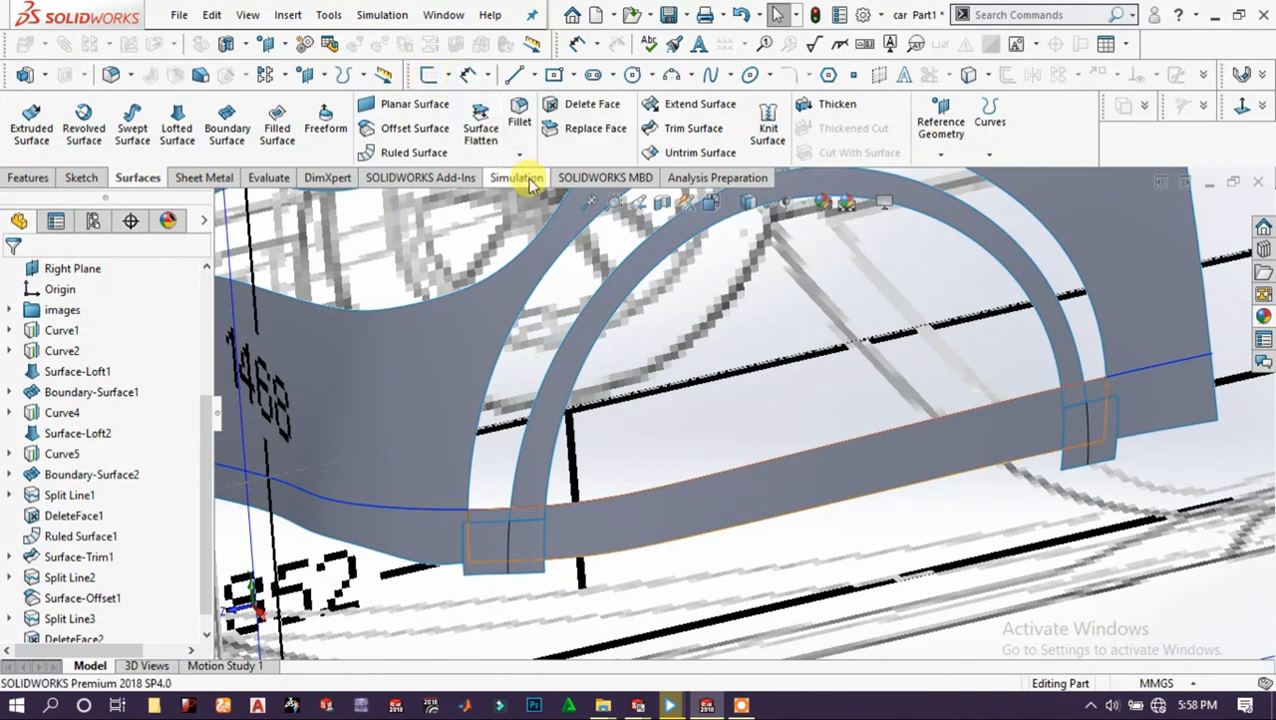
left_click(584, 105)
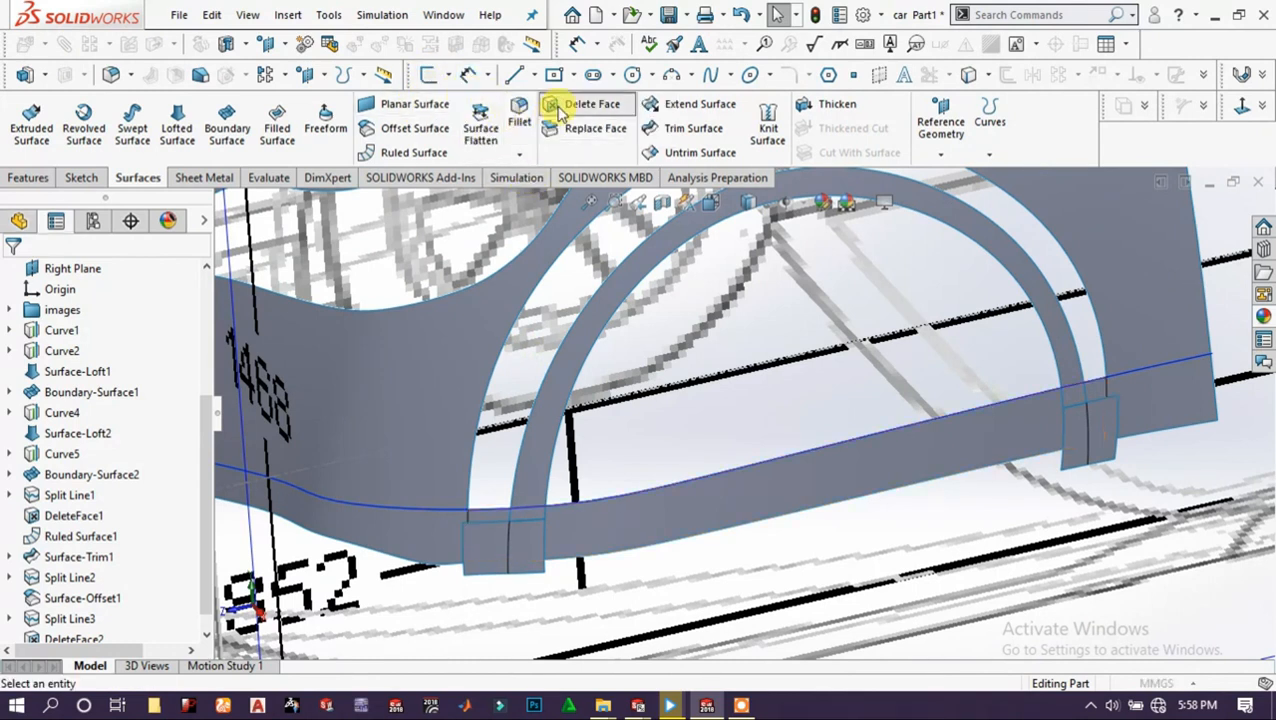
left_click(488, 556)
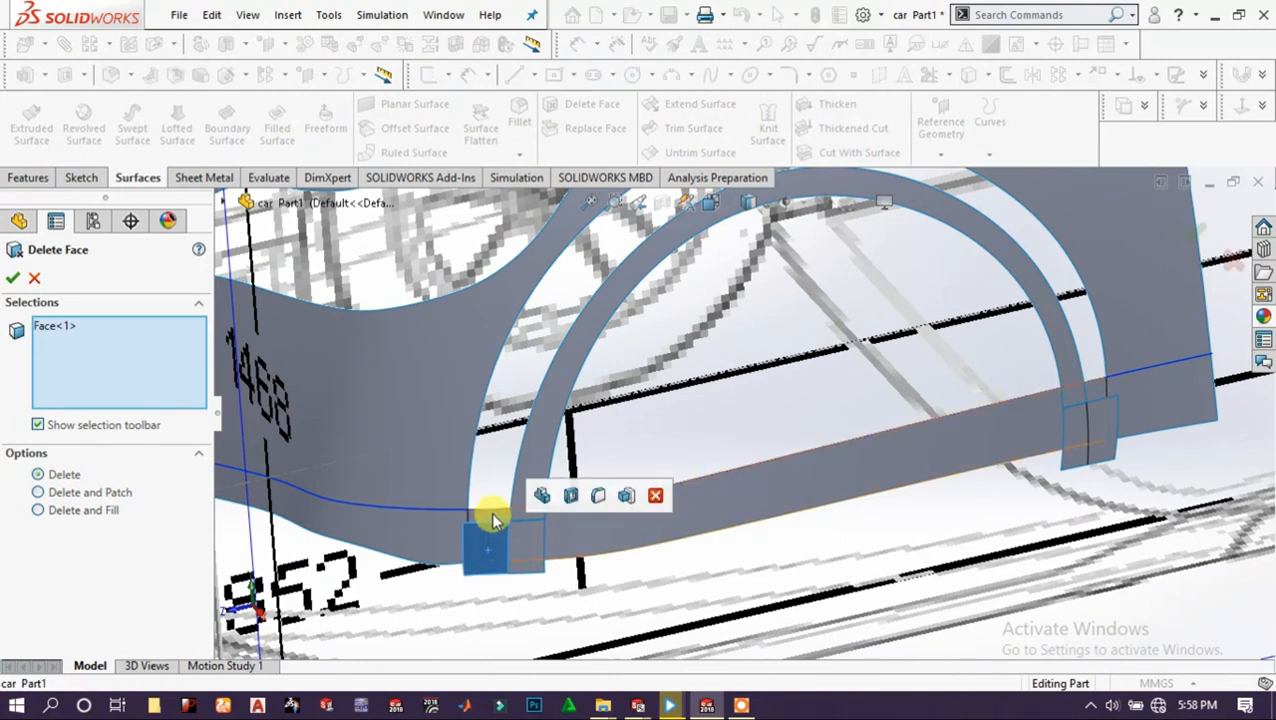
left_click(493, 520)
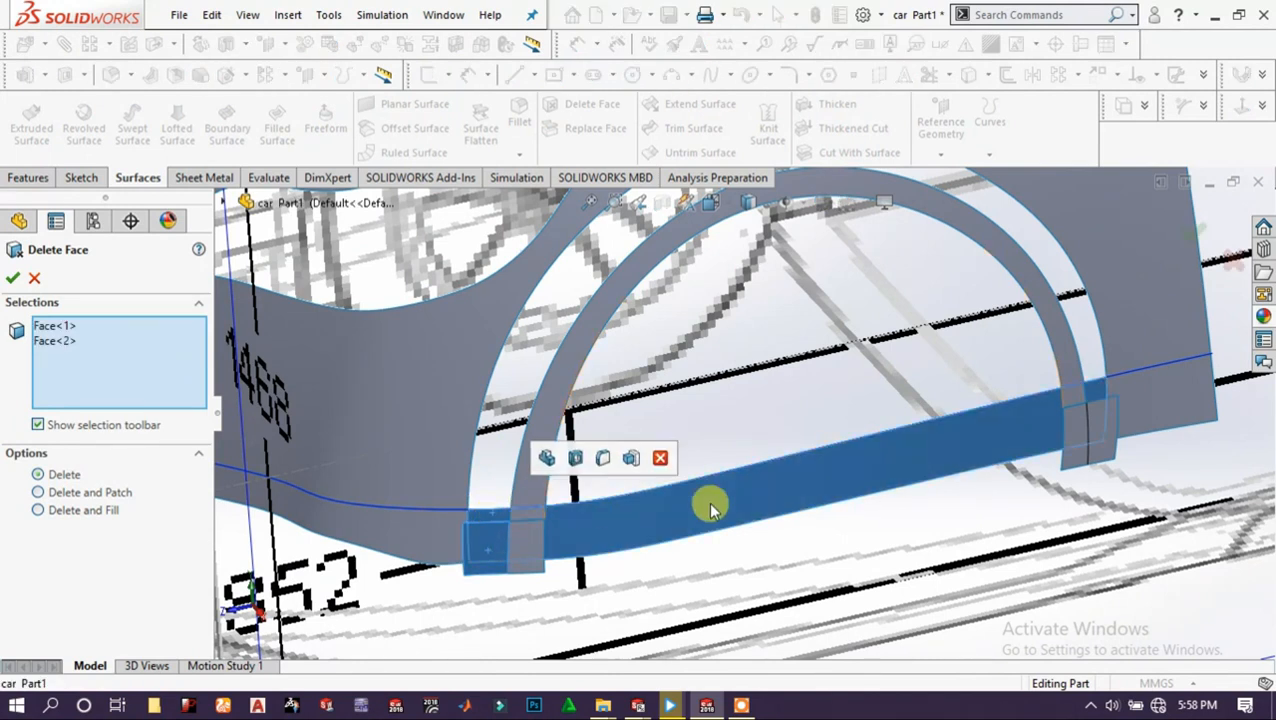
left_click(1104, 430)
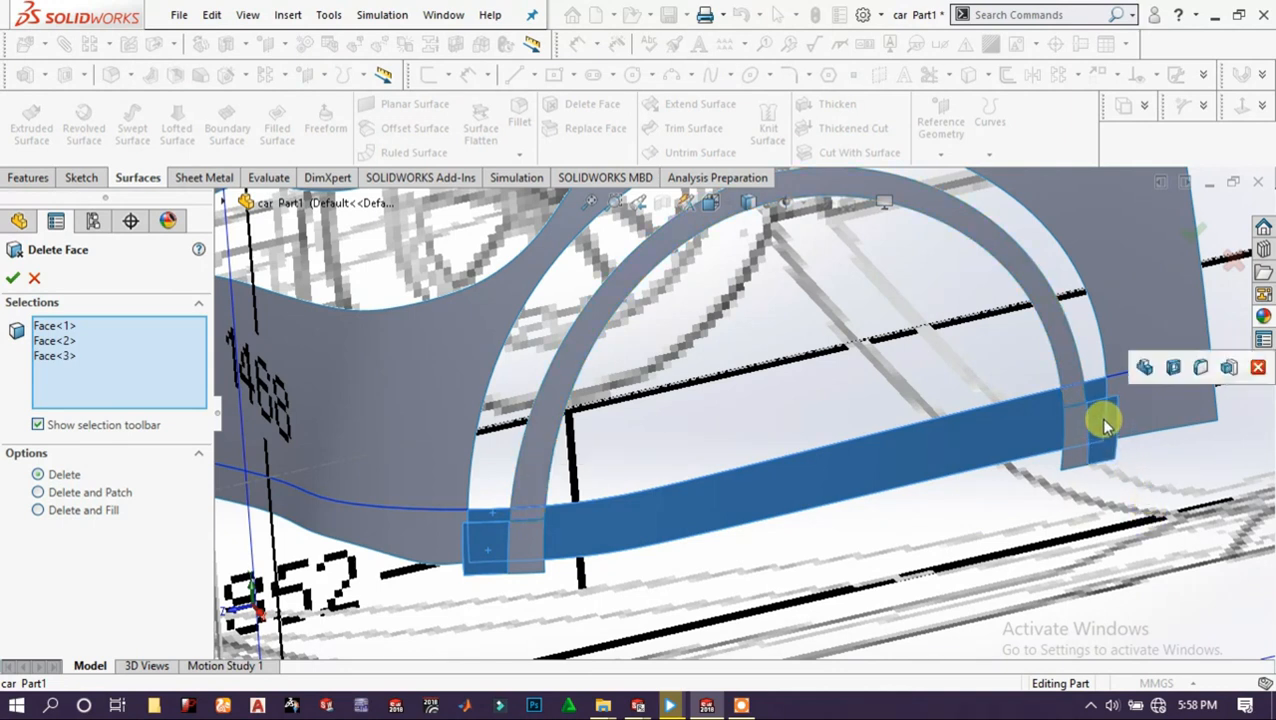
left_click(12, 280)
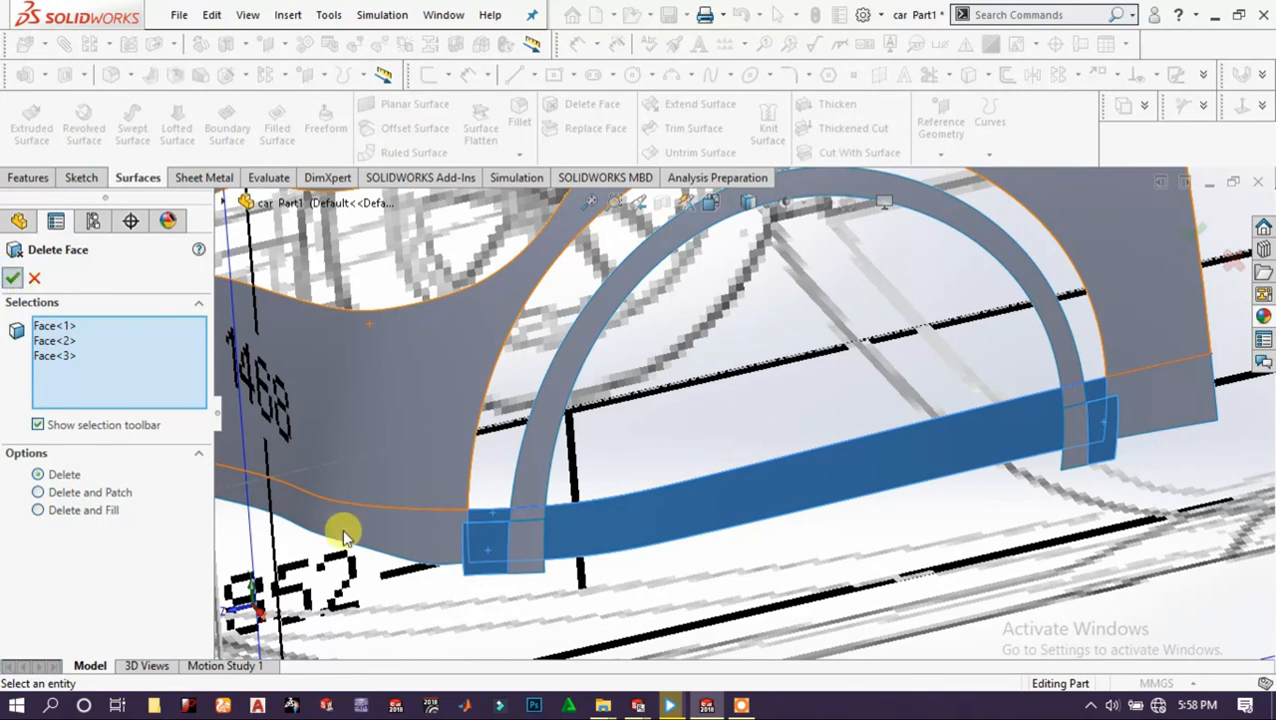
Loft a surface between the body's short lower edge ahead of the wheel and the matching outer edge of the flare's front foot.
middle_click_drag(675, 450, 691, 424)
left_click(662, 424)
scroll(640, 420, "down", 2)
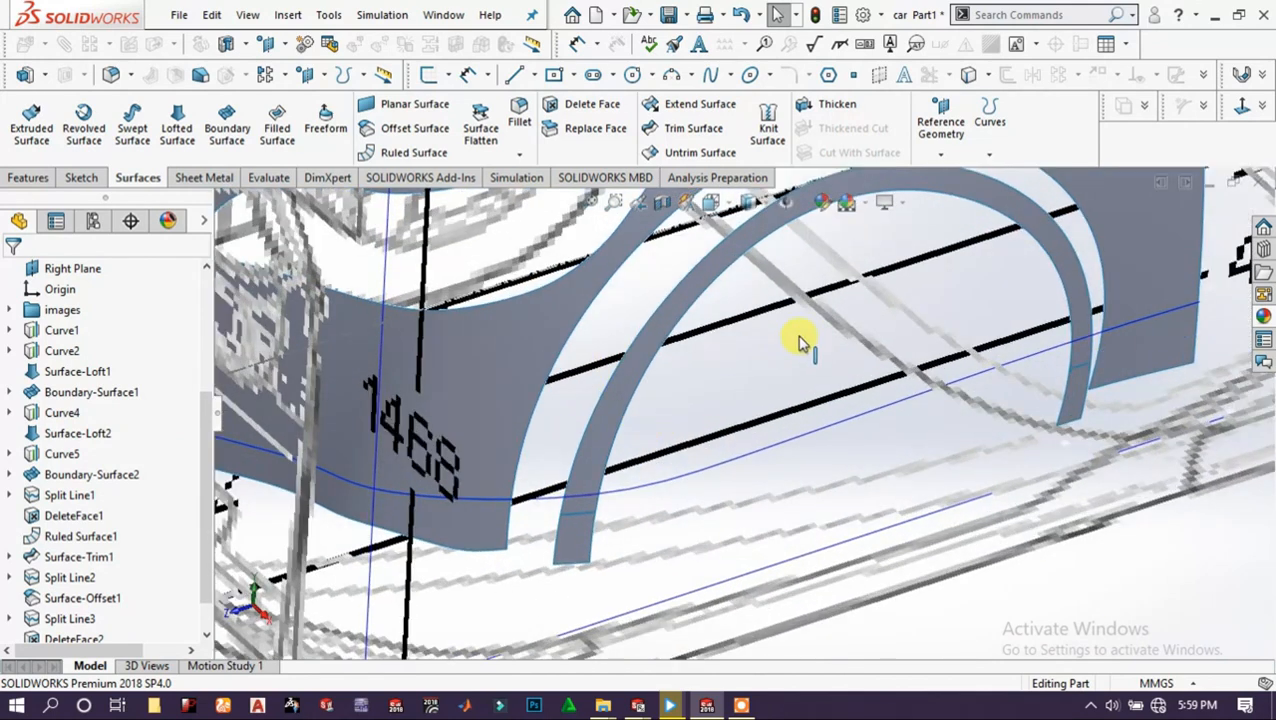
scroll(855, 314, "up", 1)
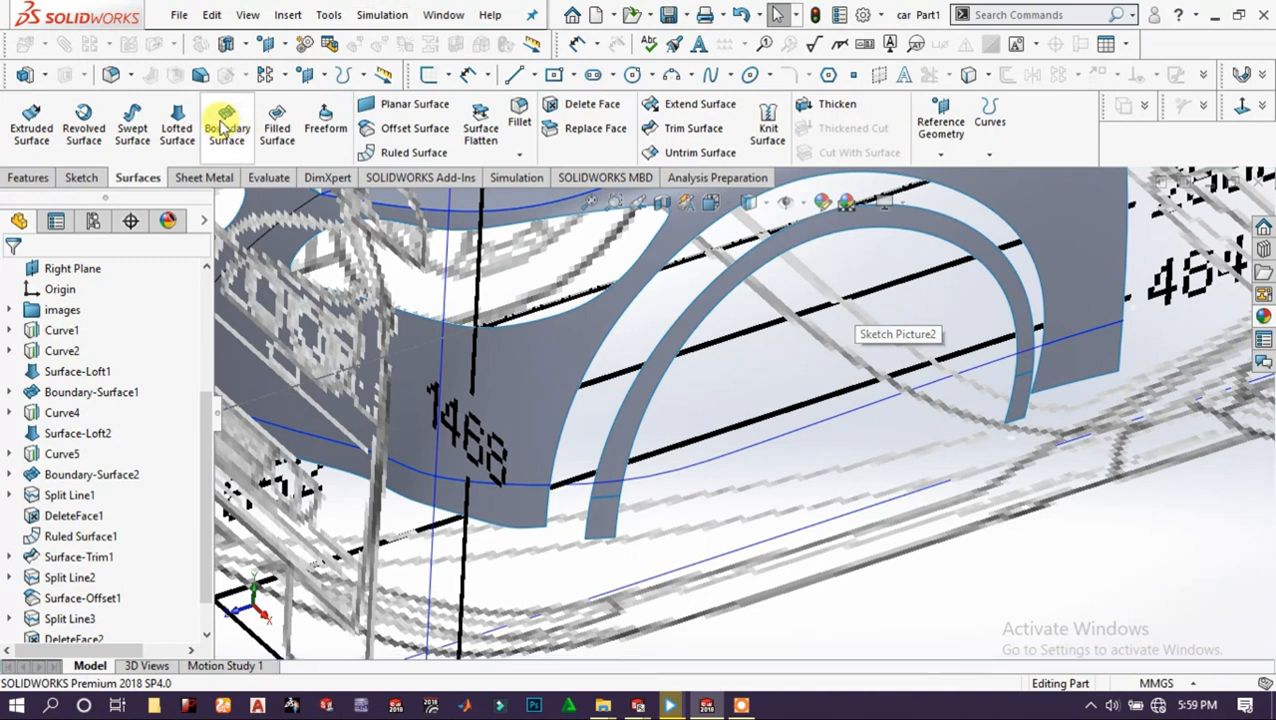
left_click(176, 118)
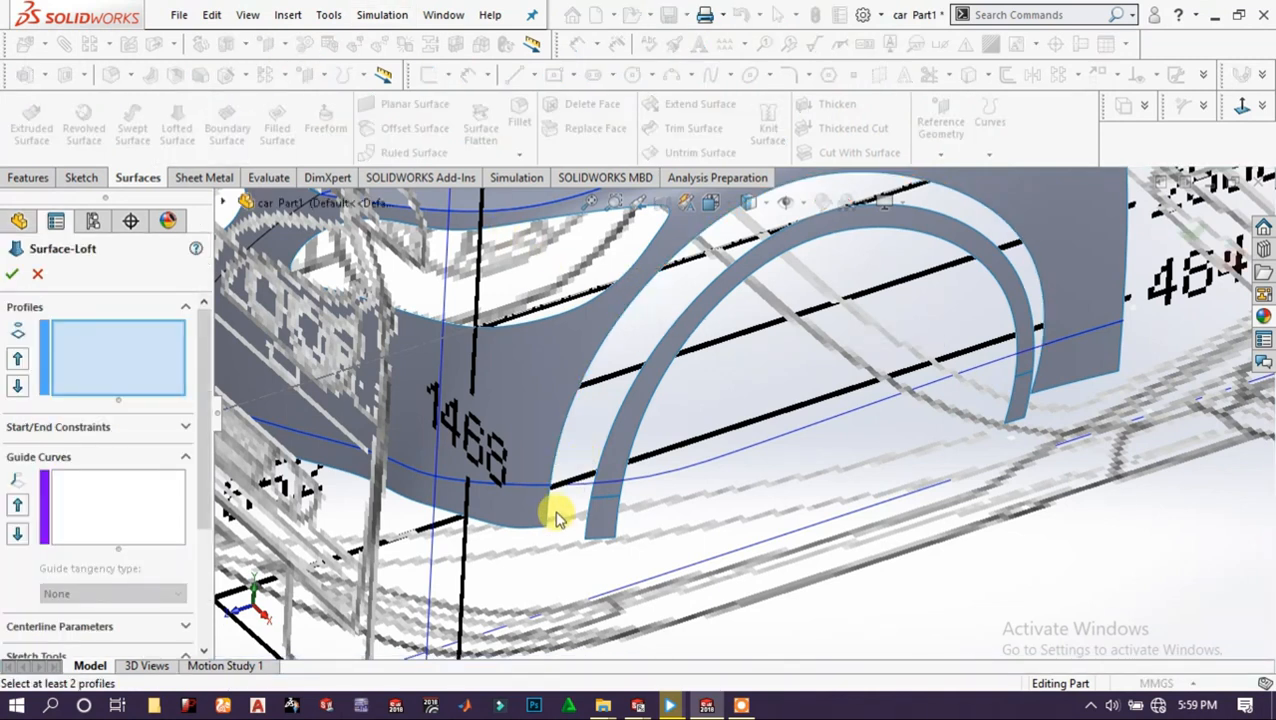
left_click(551, 508)
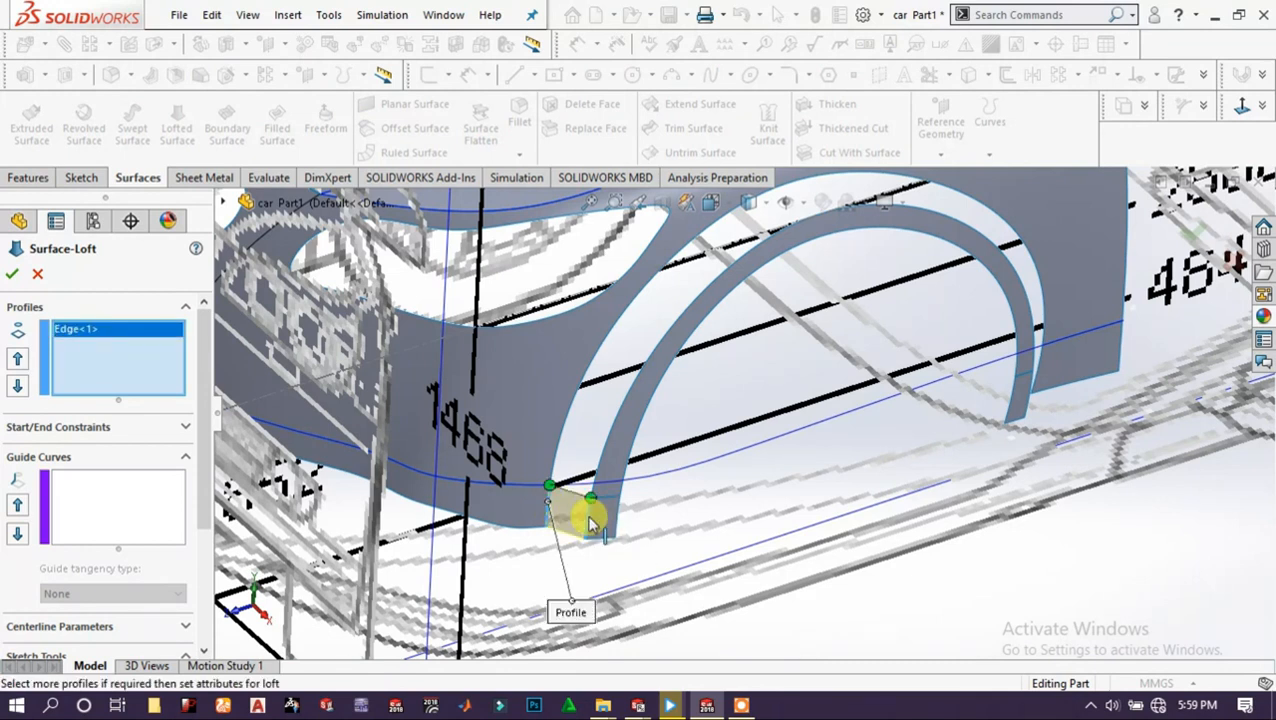
left_click(591, 523)
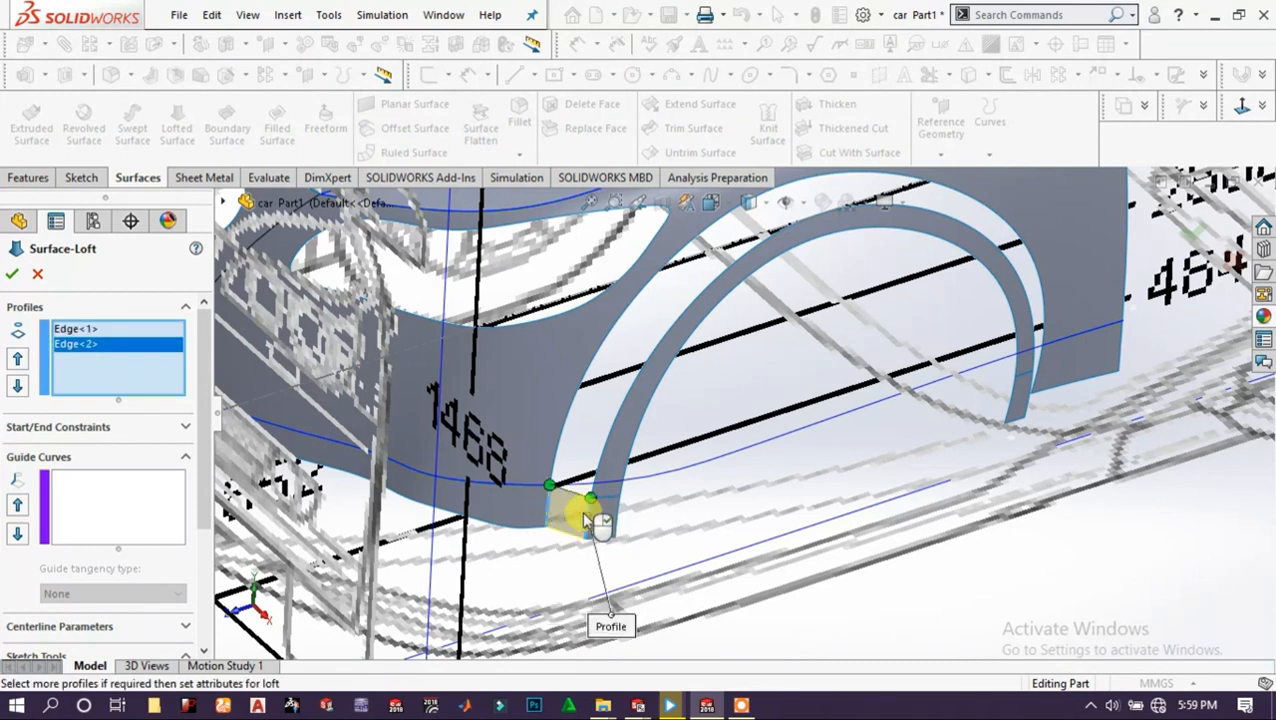
left_click(13, 275)
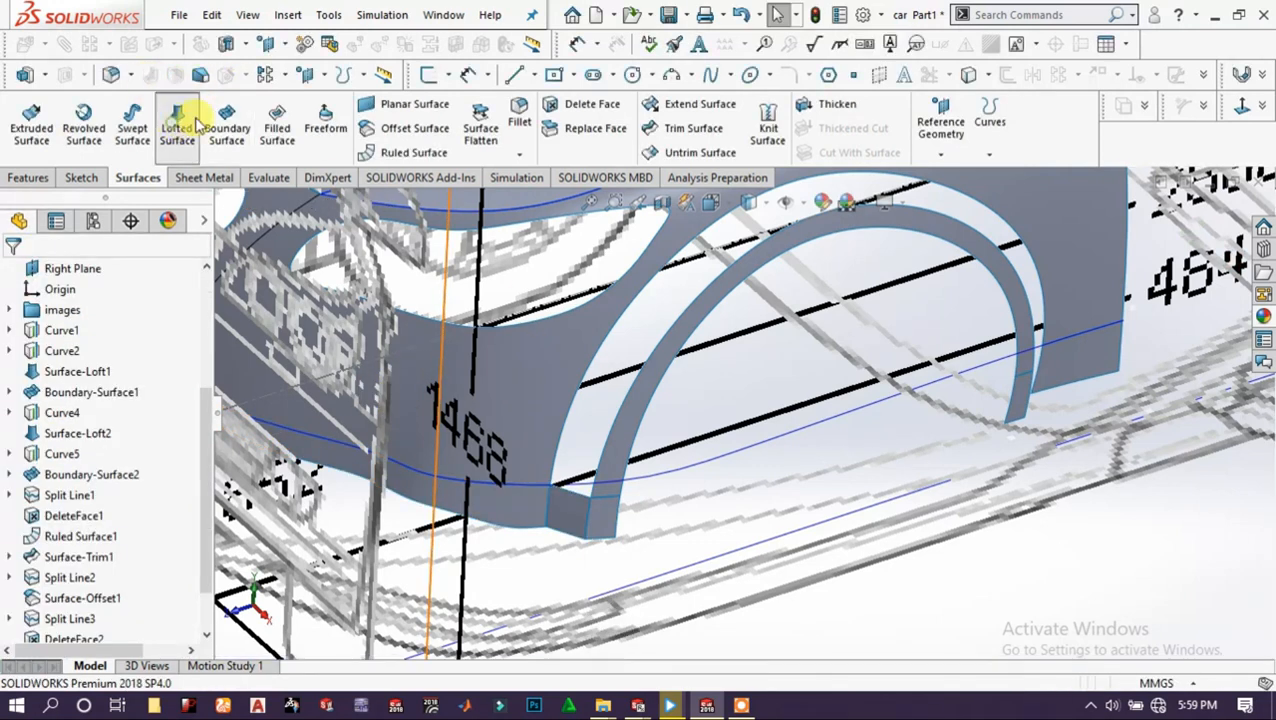
Loft a surface between the body's wheel-arch edge and the flare's outer edge, using the front foot loft's upper edge as the guide curve.
left_click(177, 124)
scroll(568, 398, "down", 3)
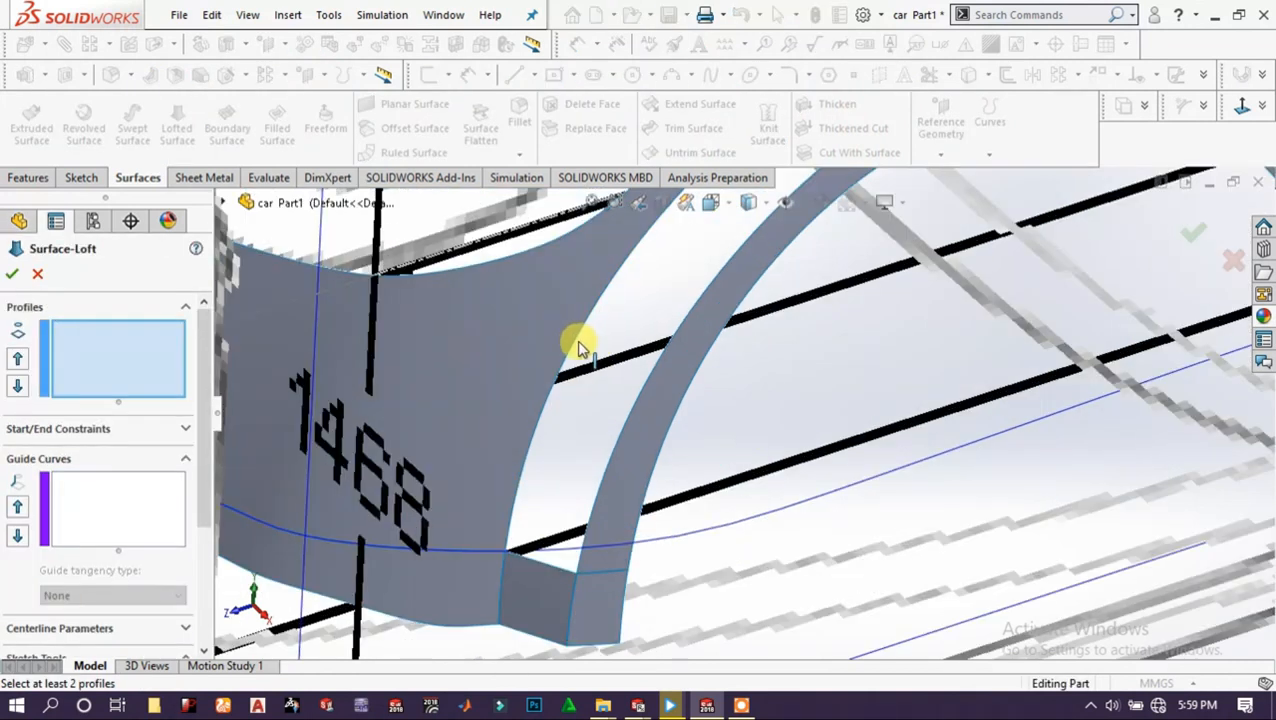
left_click(574, 349)
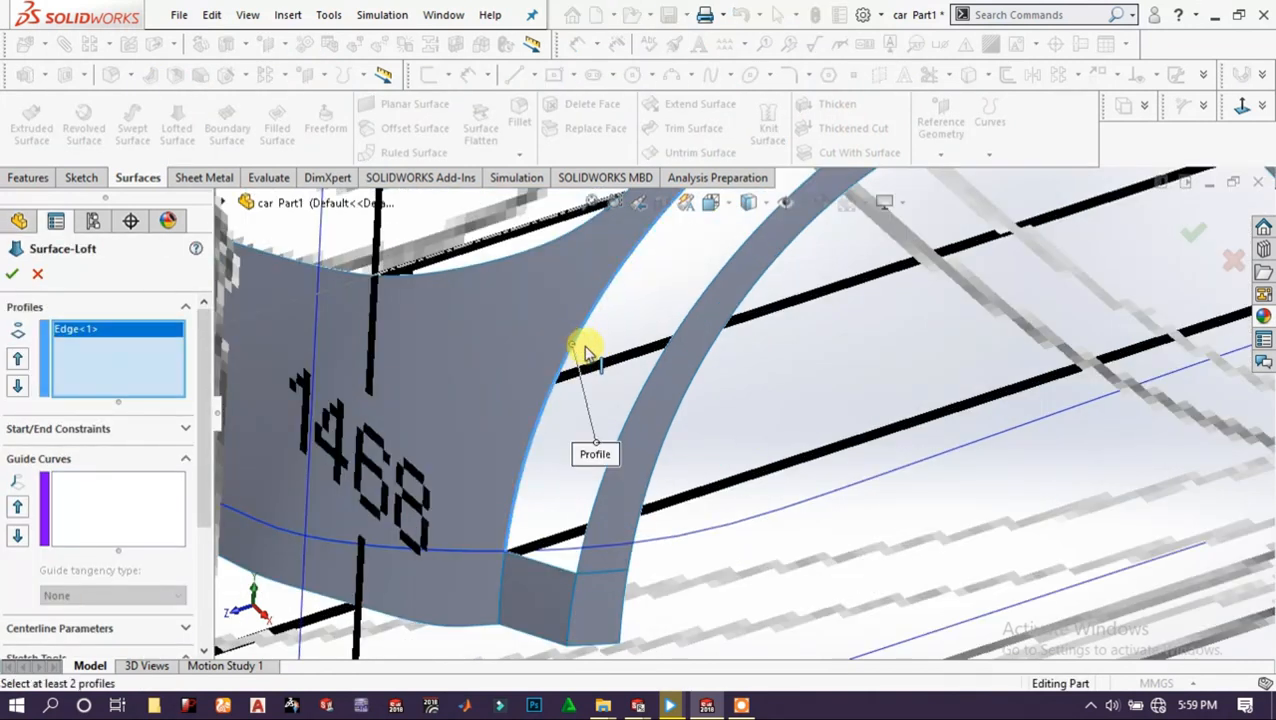
left_click(659, 352)
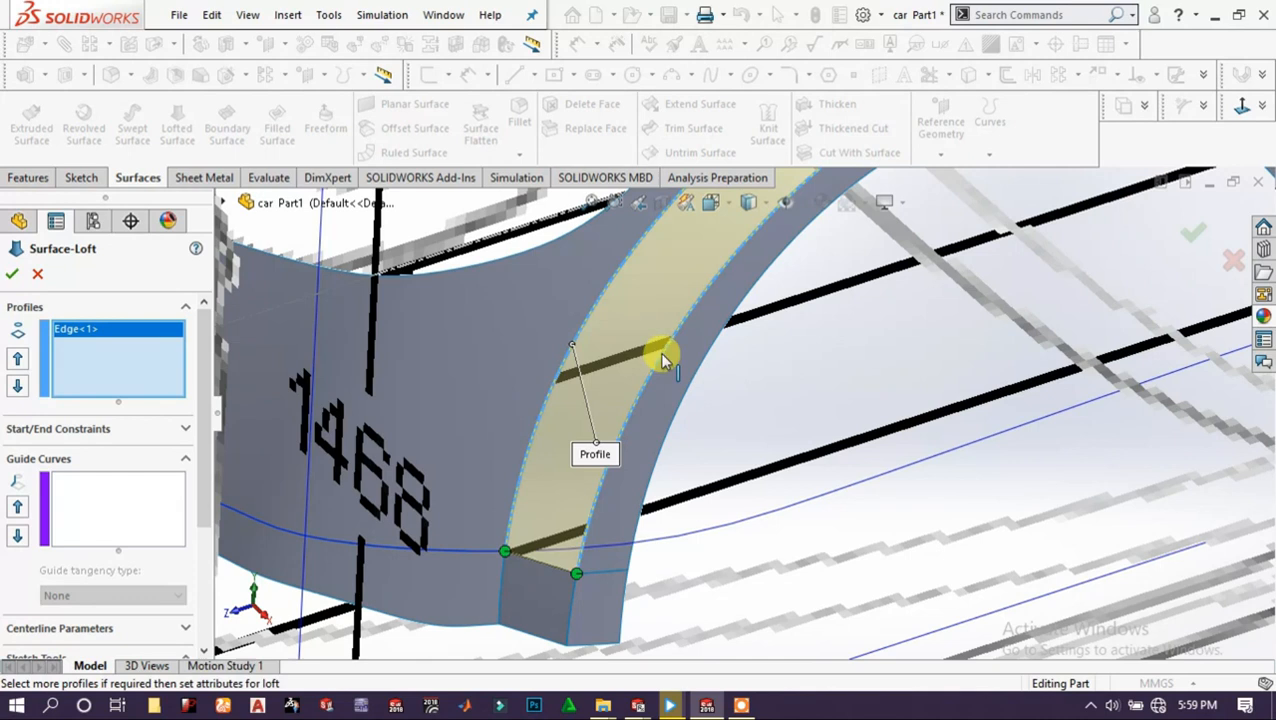
left_click(102, 499)
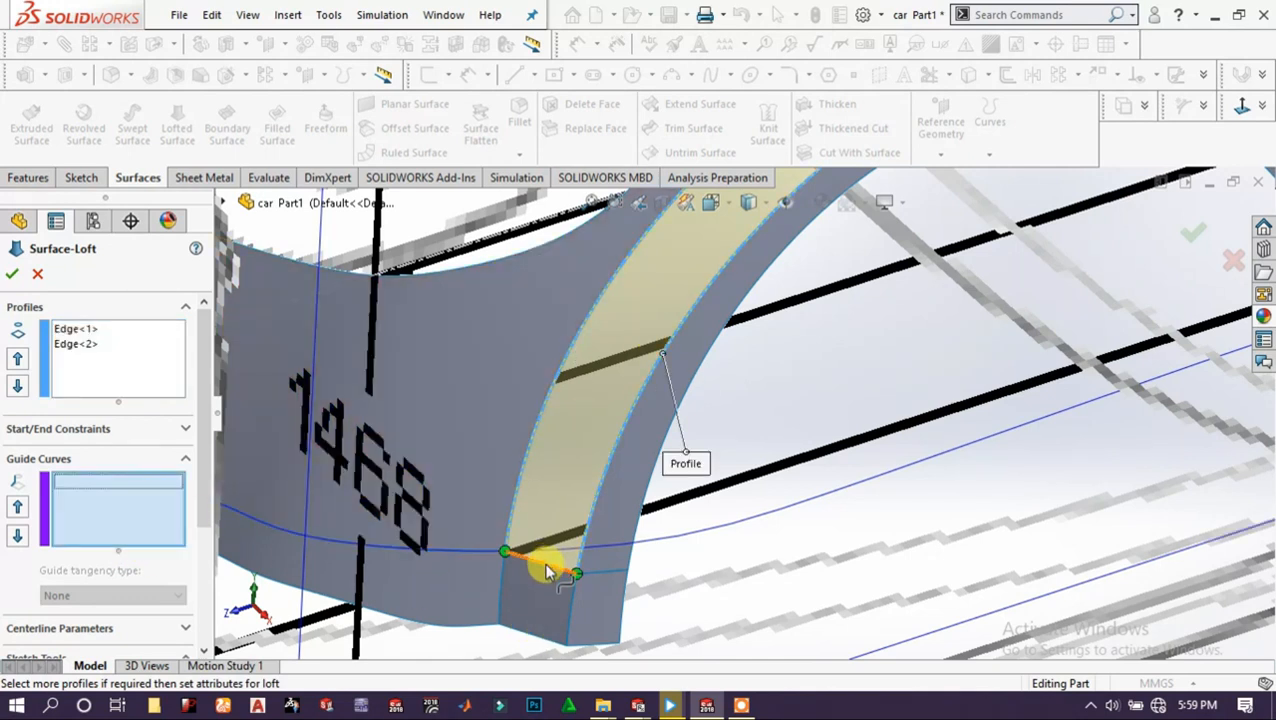
left_click(561, 576)
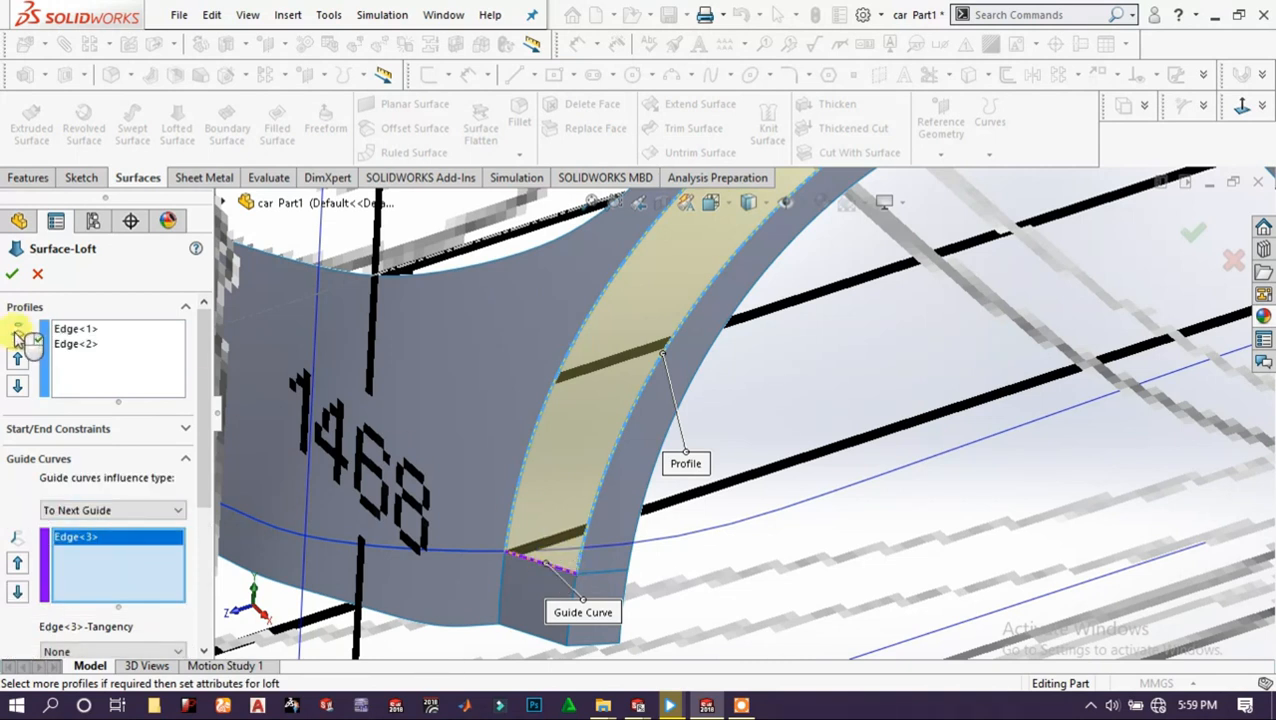
left_click(16, 273)
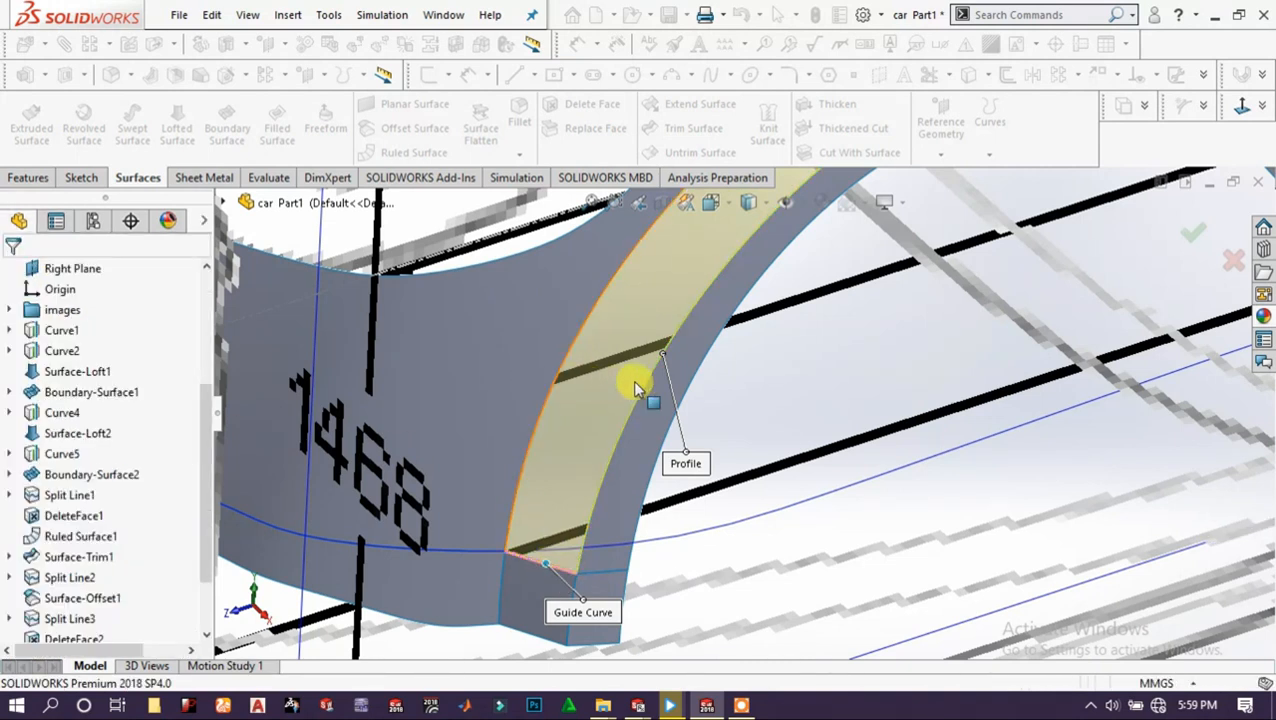
scroll(725, 408, "up", 5)
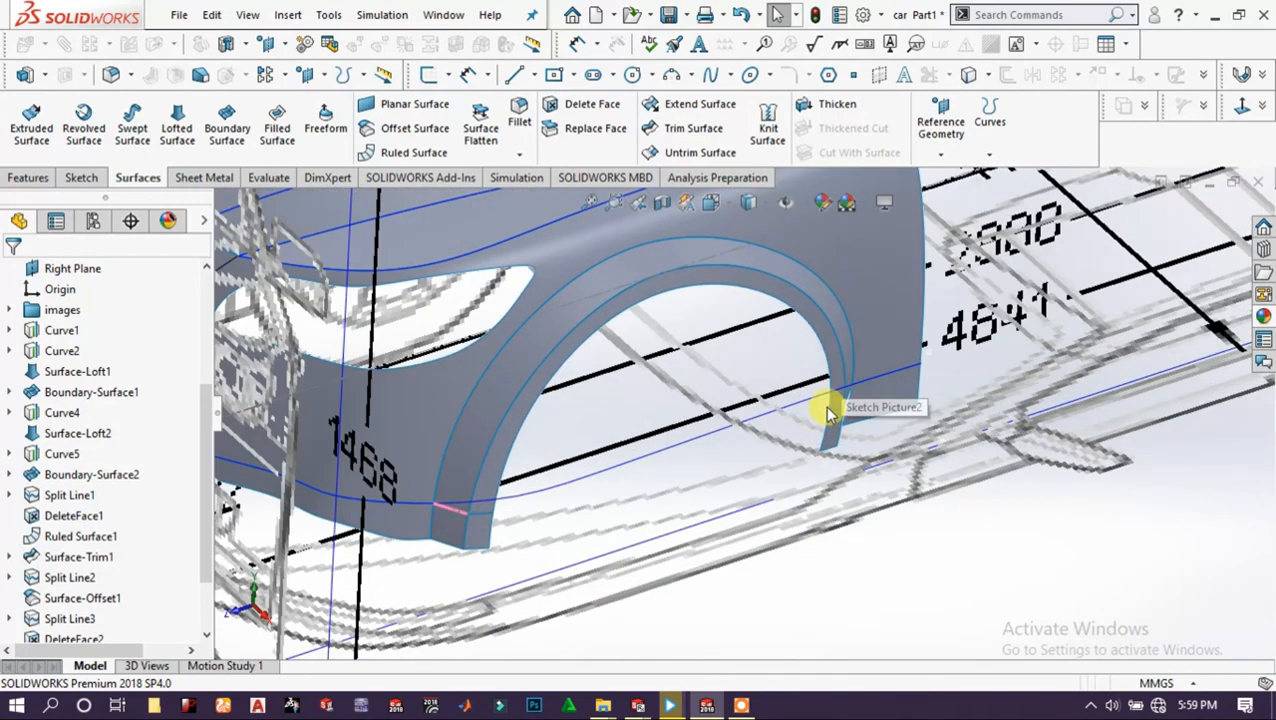
Loft a surface between the body's short lower edge behind the wheel and the flare's rear foot, guided by the arch loft's rear end edge.
mouse_move(828, 413)
middle_mouse_down()
mouse_move(742, 337)
mouse_move(1011, 464)
middle_mouse_up()
scroll(1100, 478, "up", 2)
middle_click_drag(1145, 483, 1054, 470)
scroll(968, 450, "down", 4)
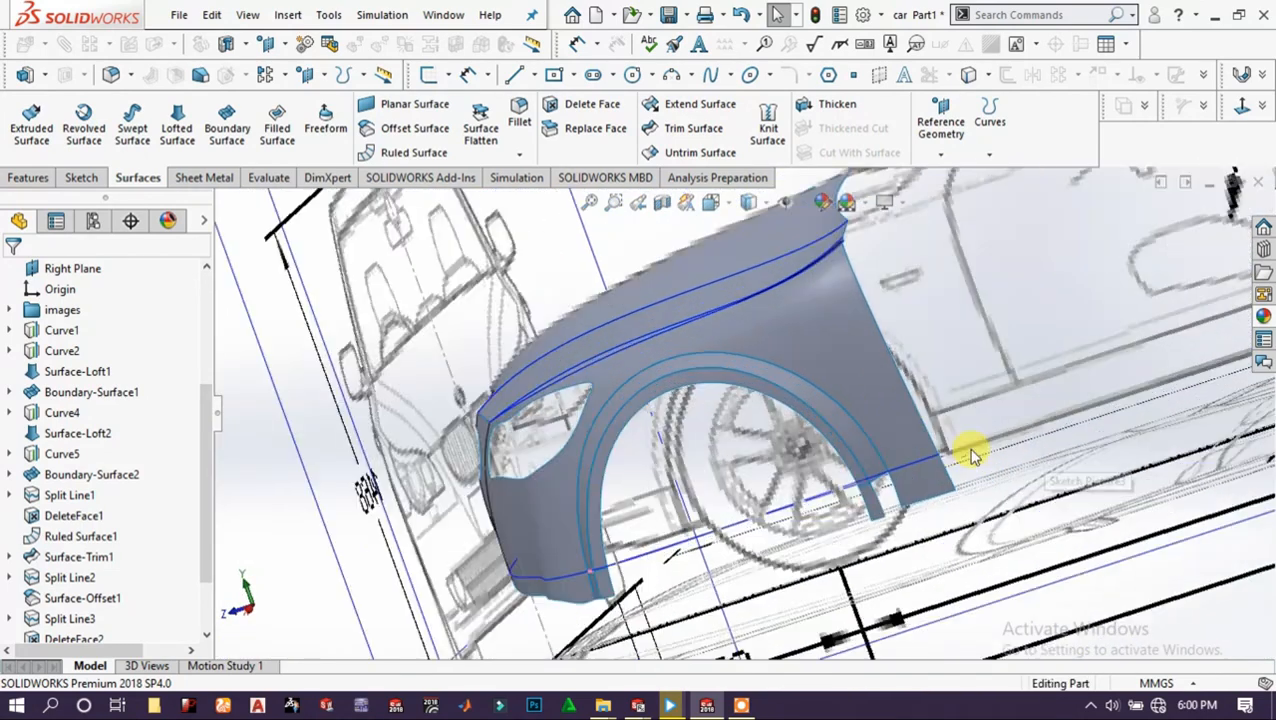
scroll(855, 490, "down", 5)
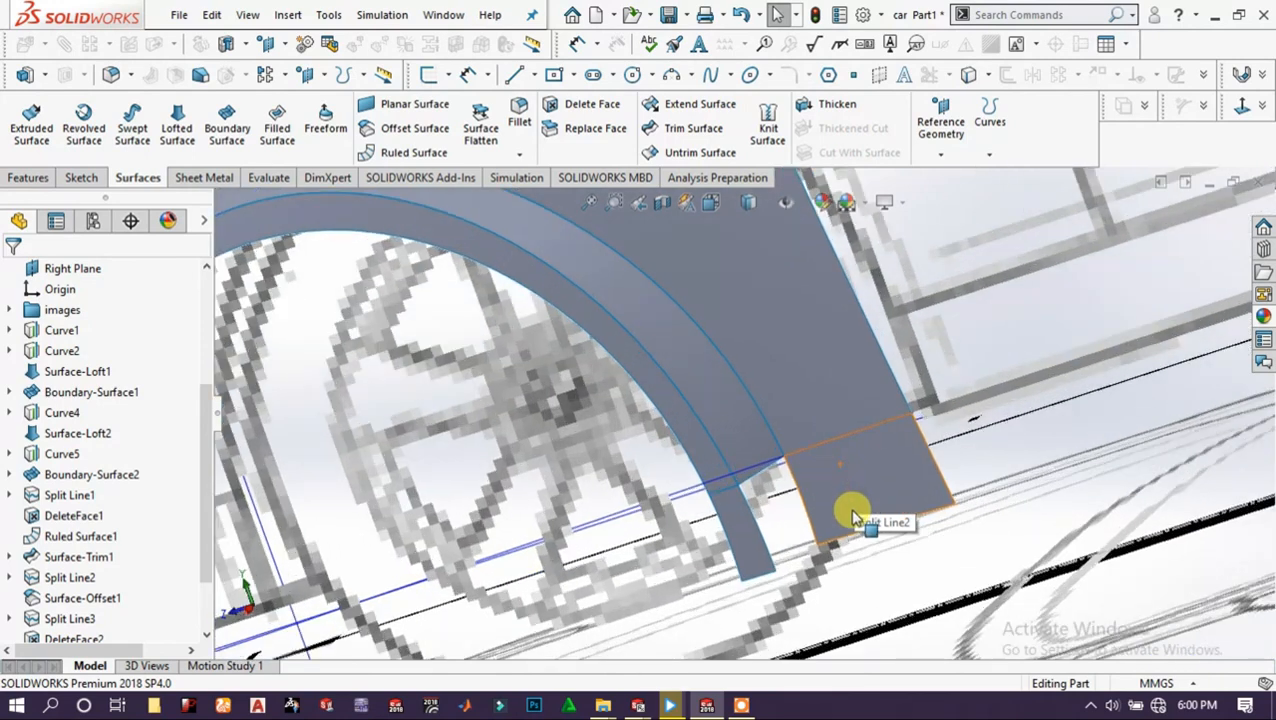
left_click(177, 122)
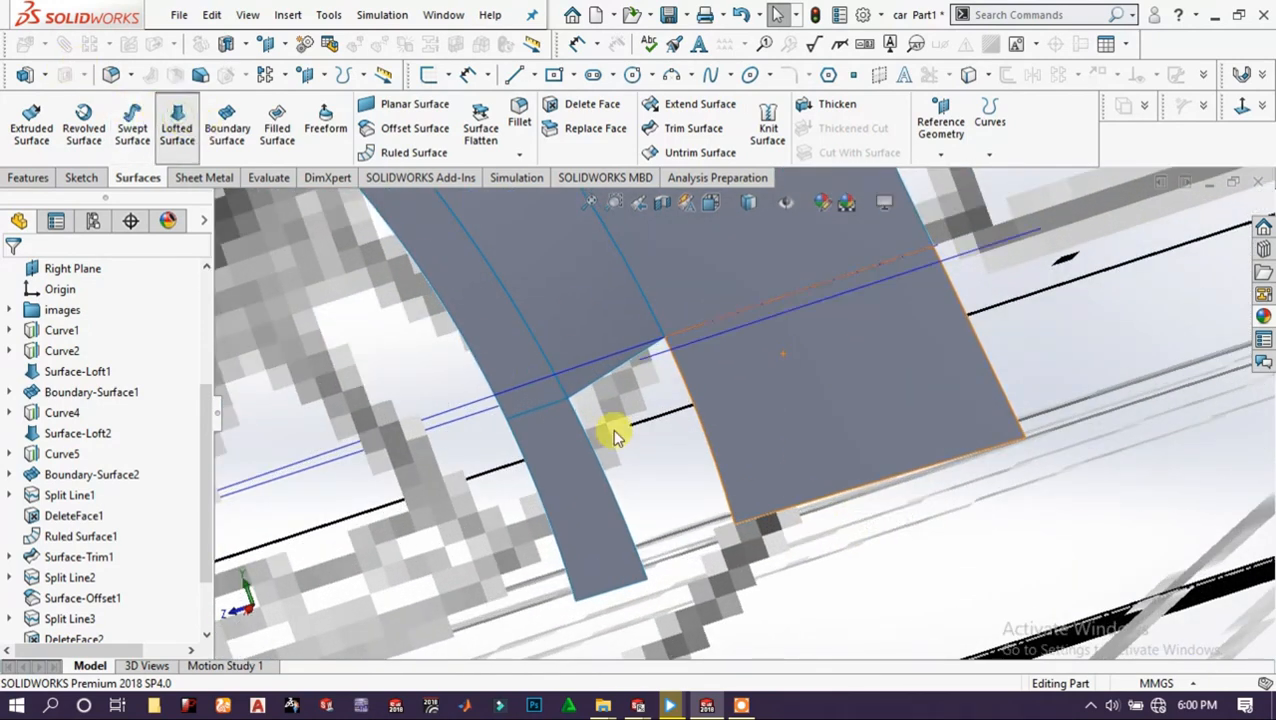
left_click(705, 439)
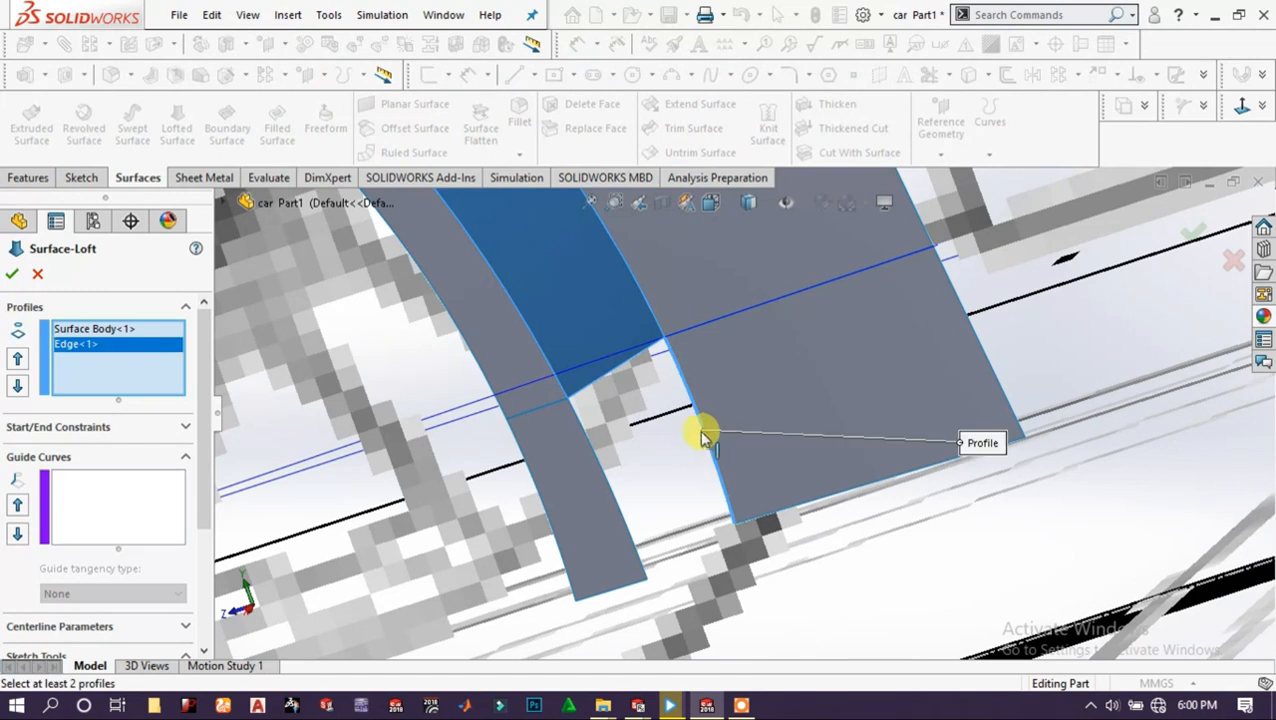
left_click(617, 505)
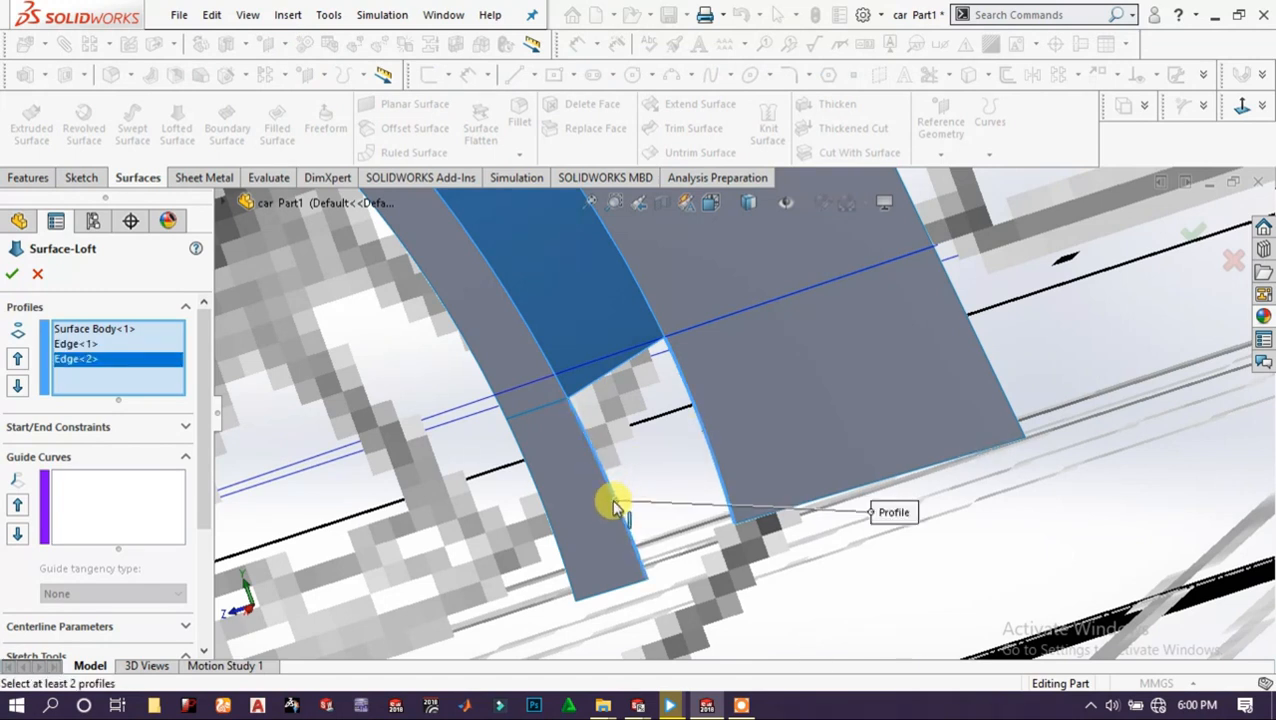
left_click(142, 327)
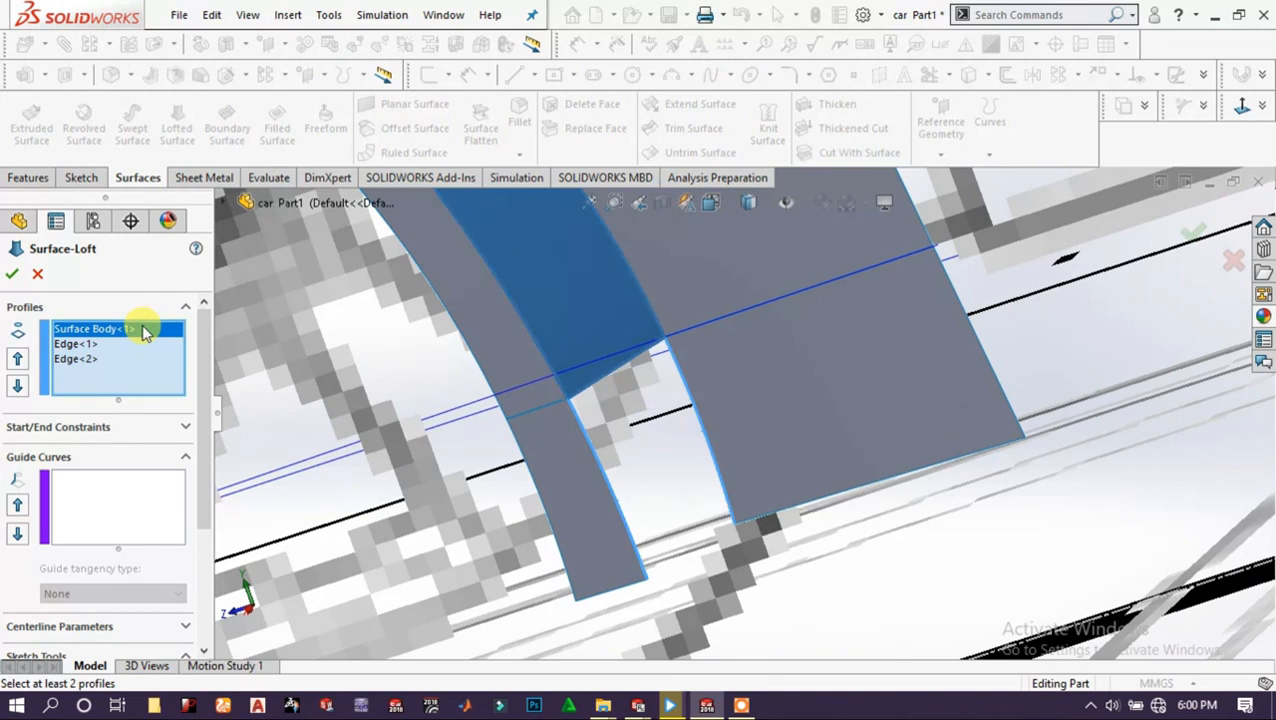
right_click(142, 326)
left_click(183, 338)
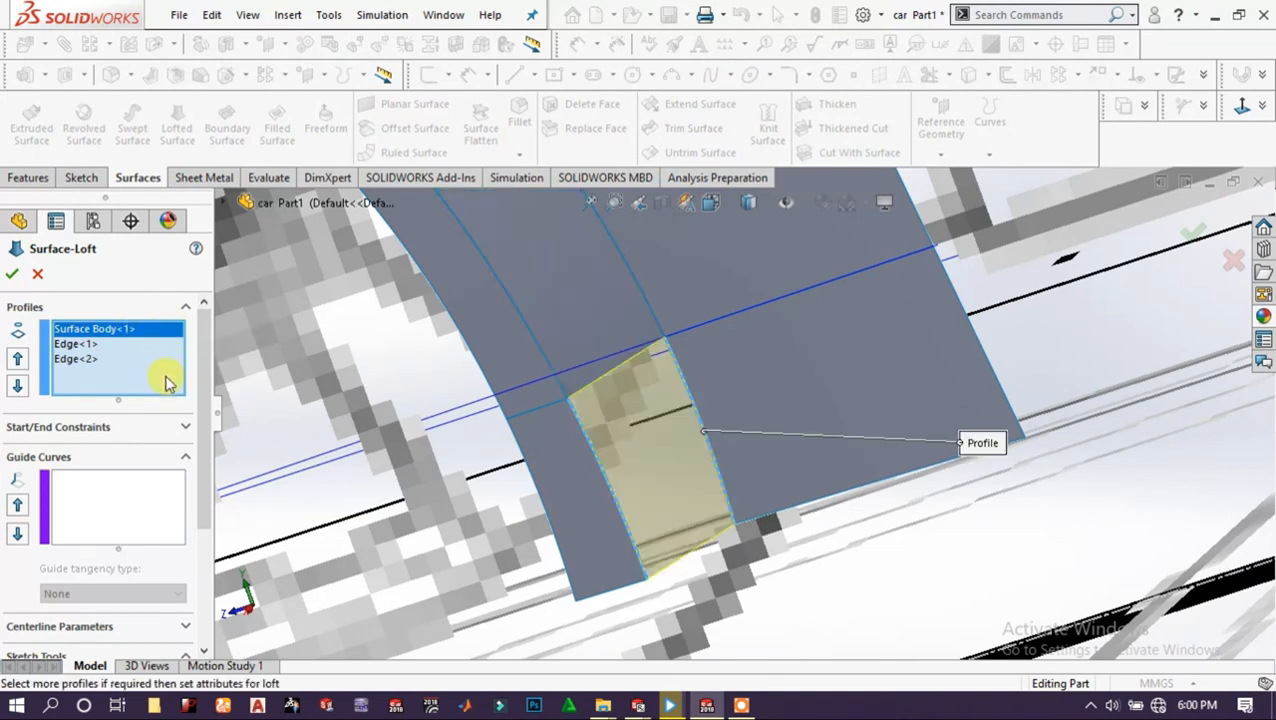
left_click(137, 510)
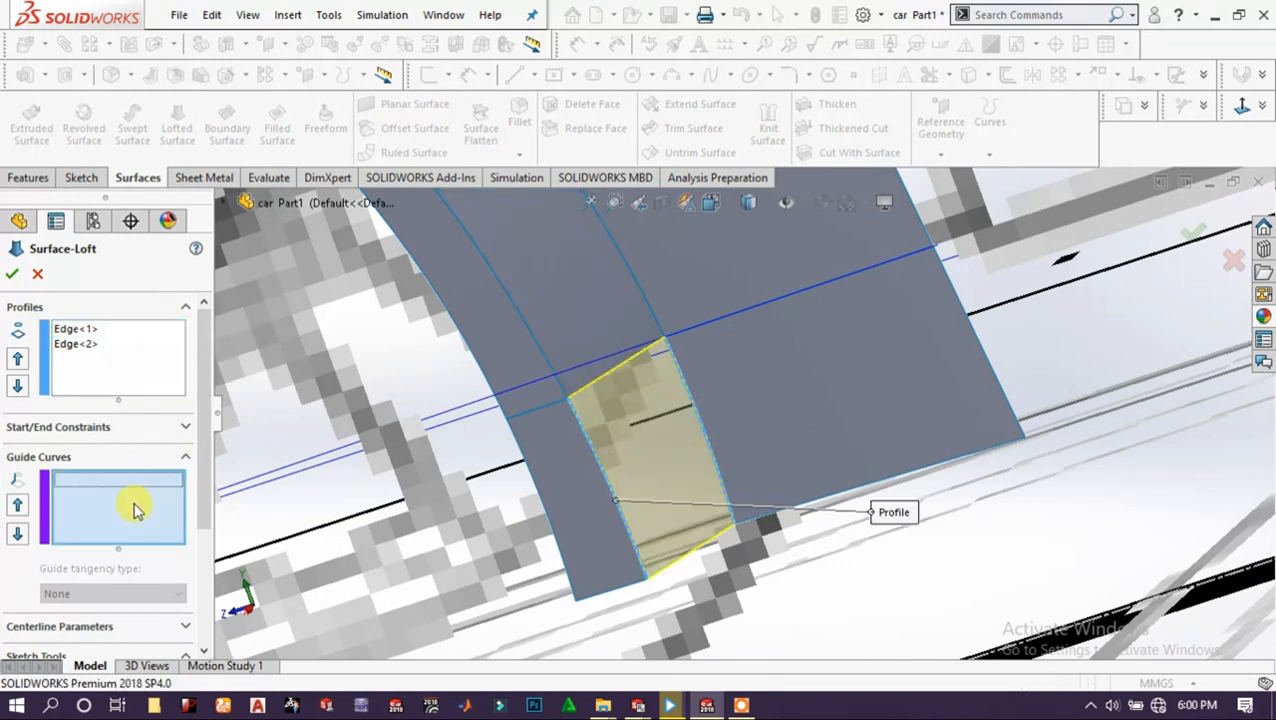
left_click(597, 378)
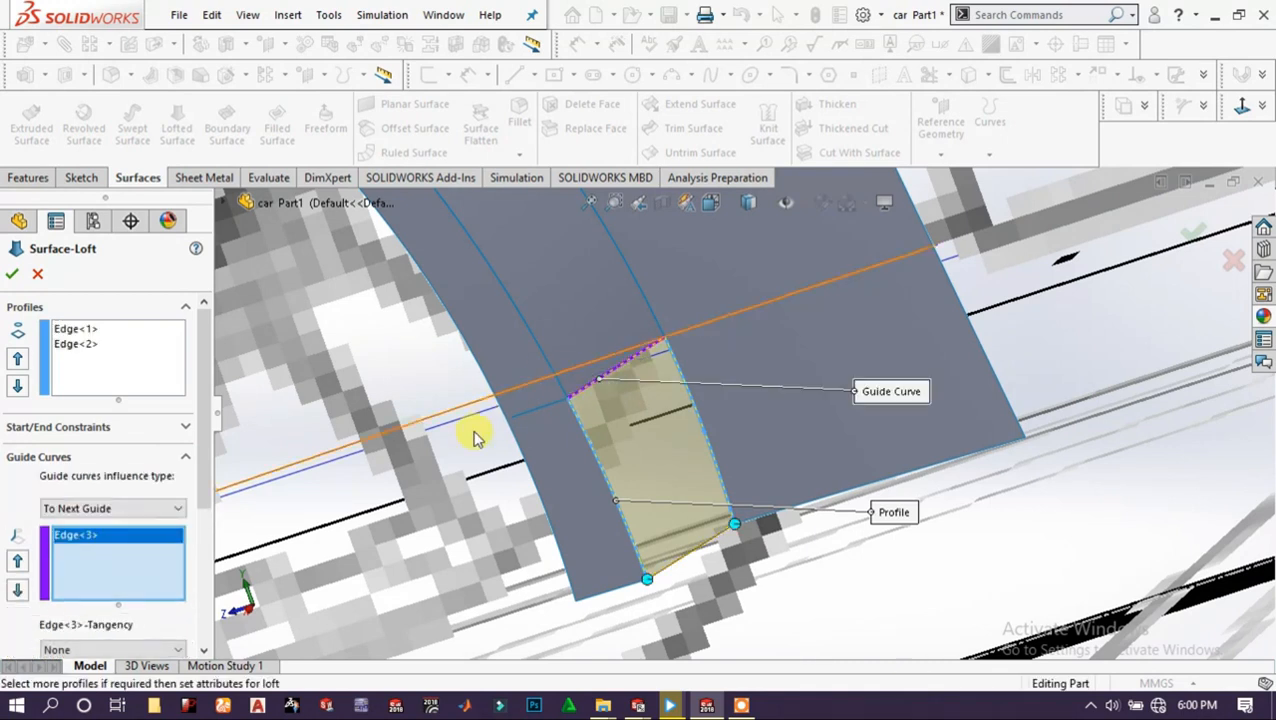
left_click(11, 273)
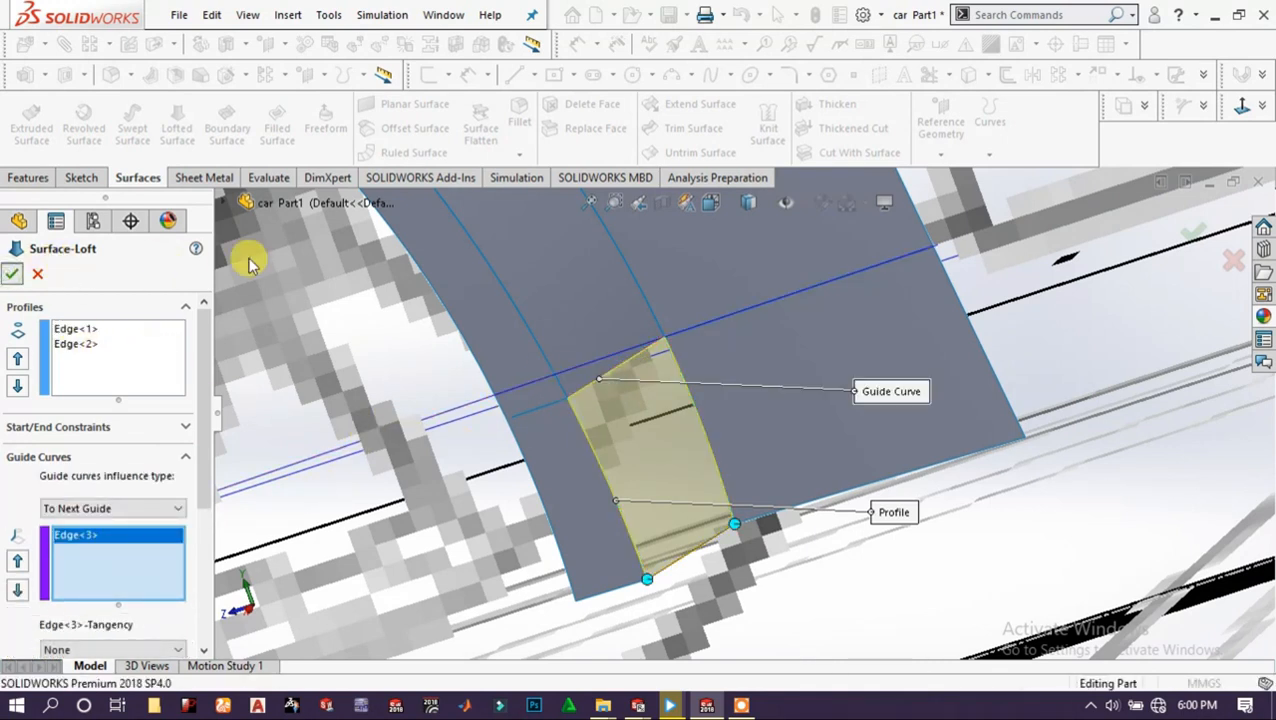
Start a sketch on the Right Plane and draw a line about 8 mm long from the hood's rear end to the windshield base.
scroll(613, 355, "down", 2)
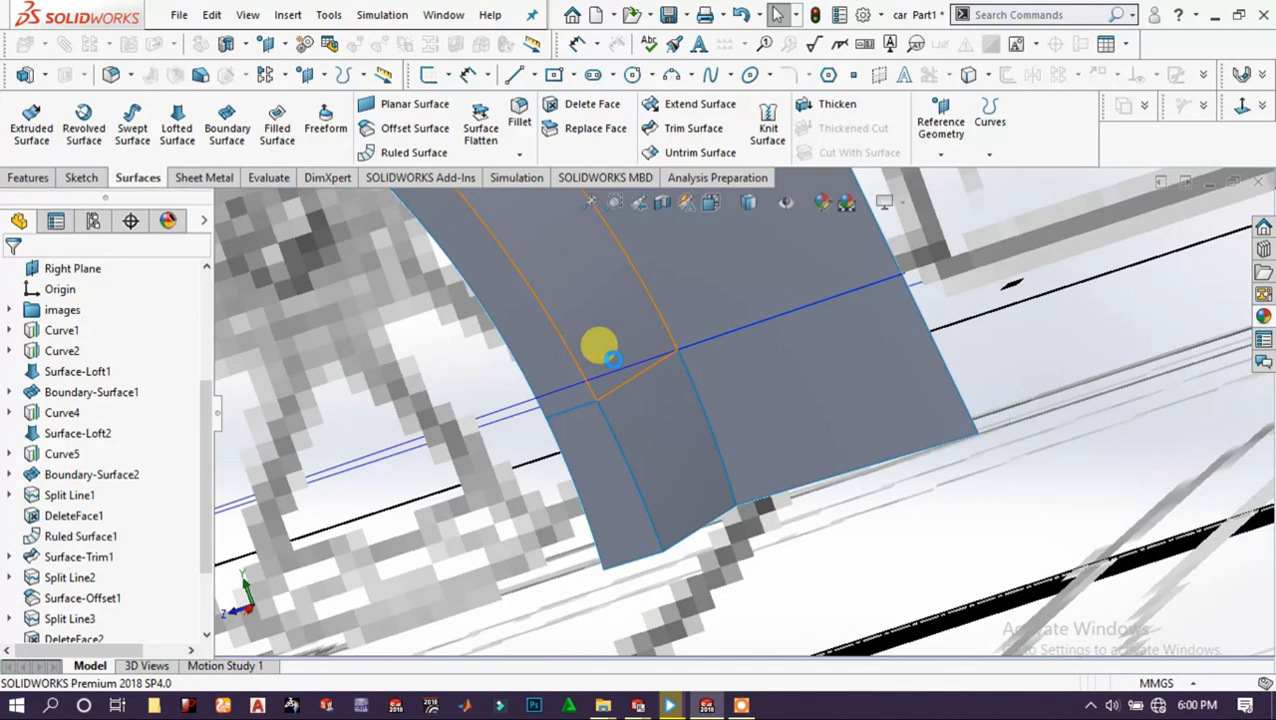
scroll(620, 366, "up", 6)
mouse_move(570, 338)
middle_mouse_down()
mouse_move(598, 313)
mouse_move(649, 305)
mouse_move(652, 288)
mouse_move(648, 300)
middle_mouse_up()
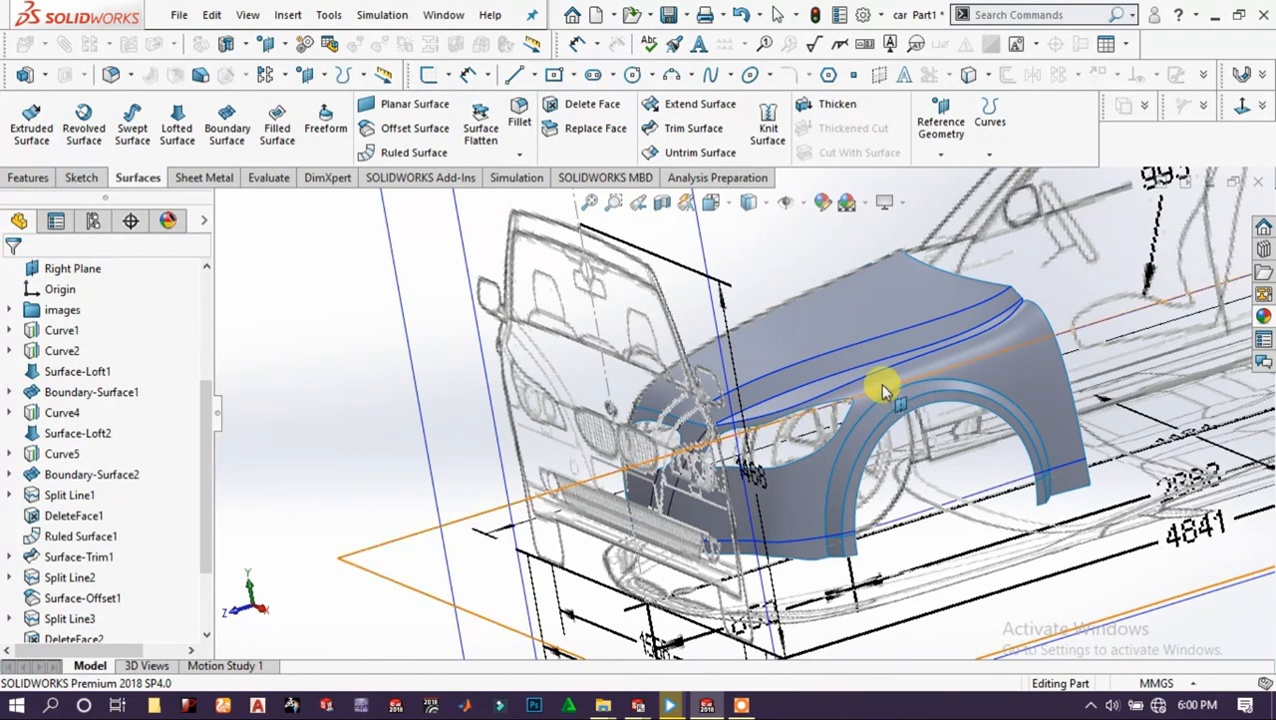
scroll(879, 383, "down", 2)
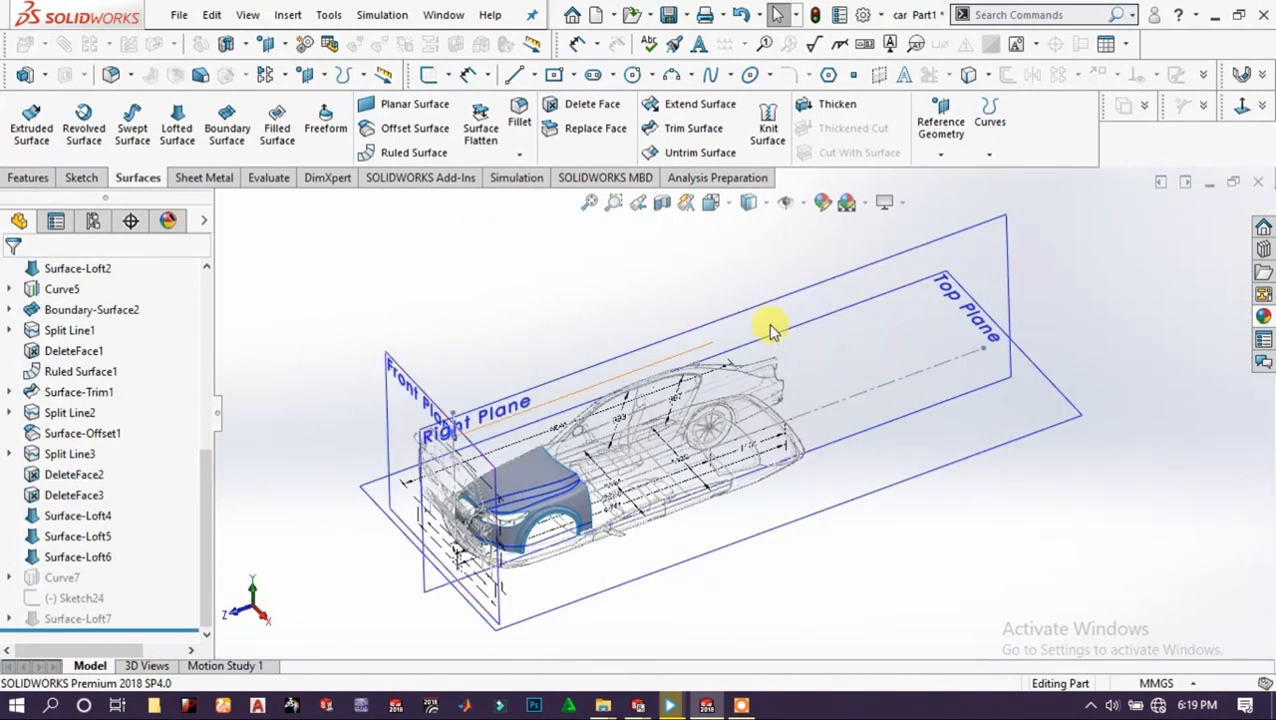
left_click(872, 276)
left_click(985, 205)
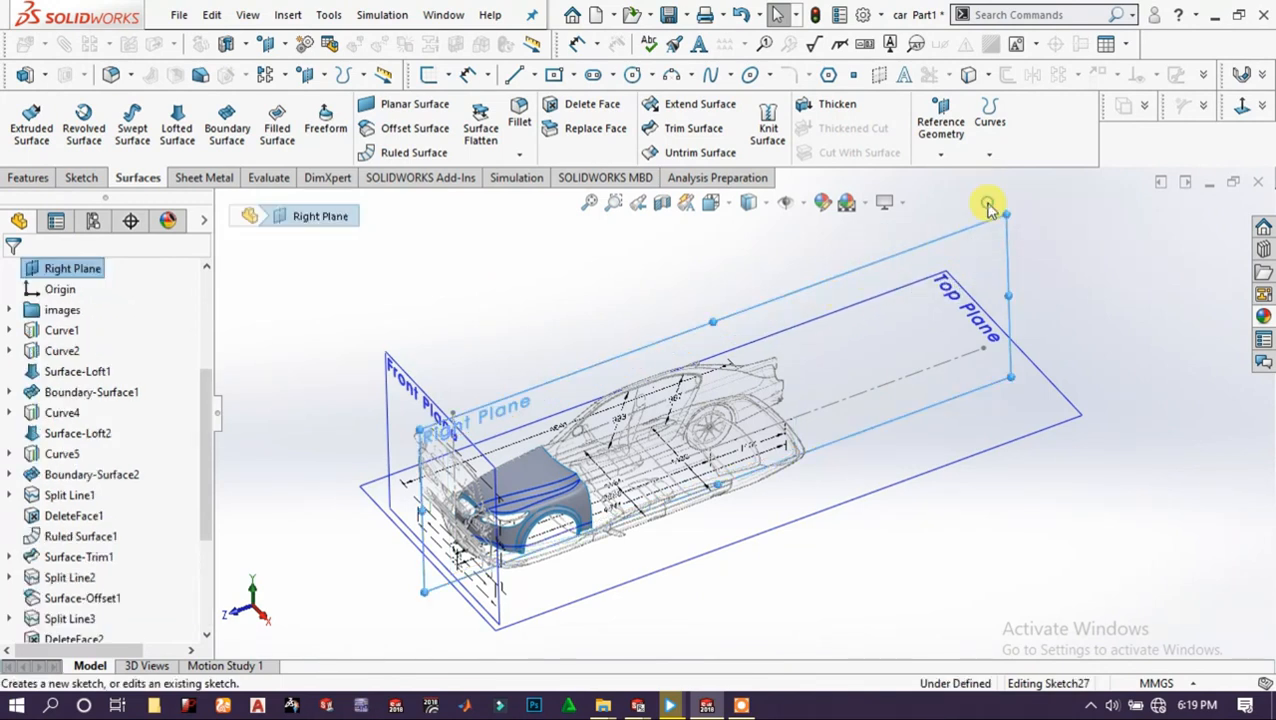
scroll(683, 386, "down", 5)
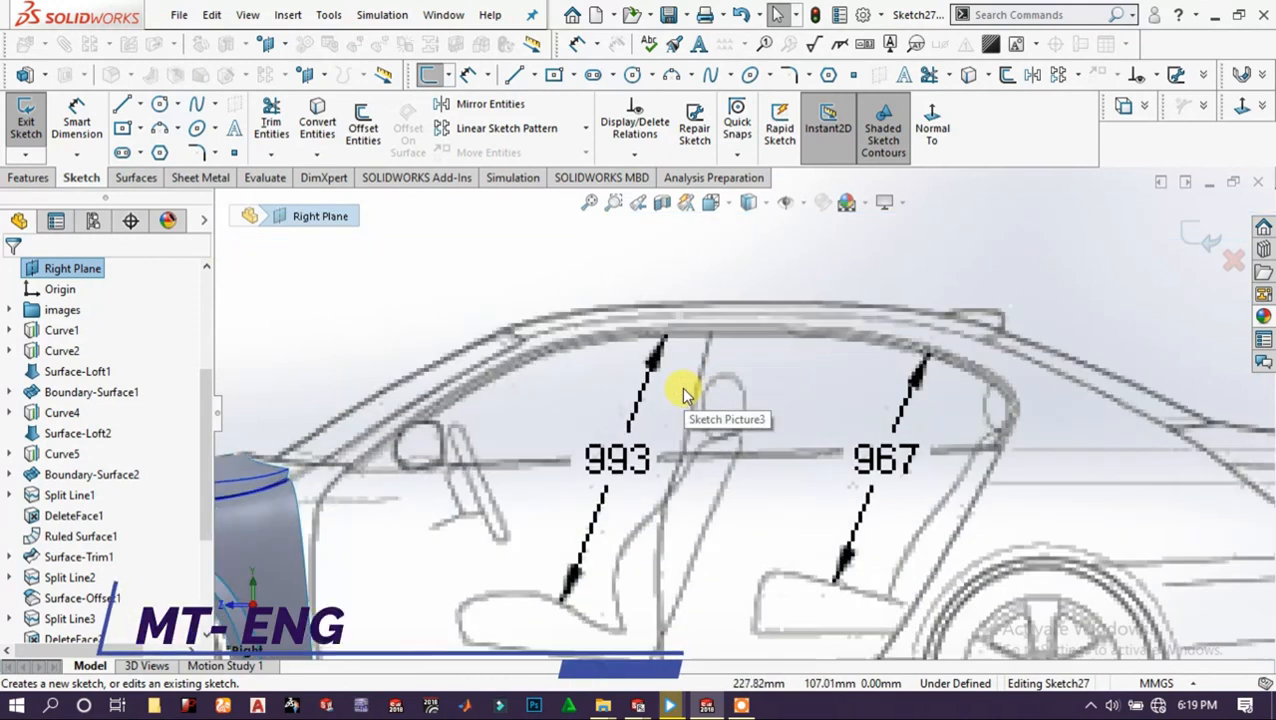
scroll(562, 397, "up", 4)
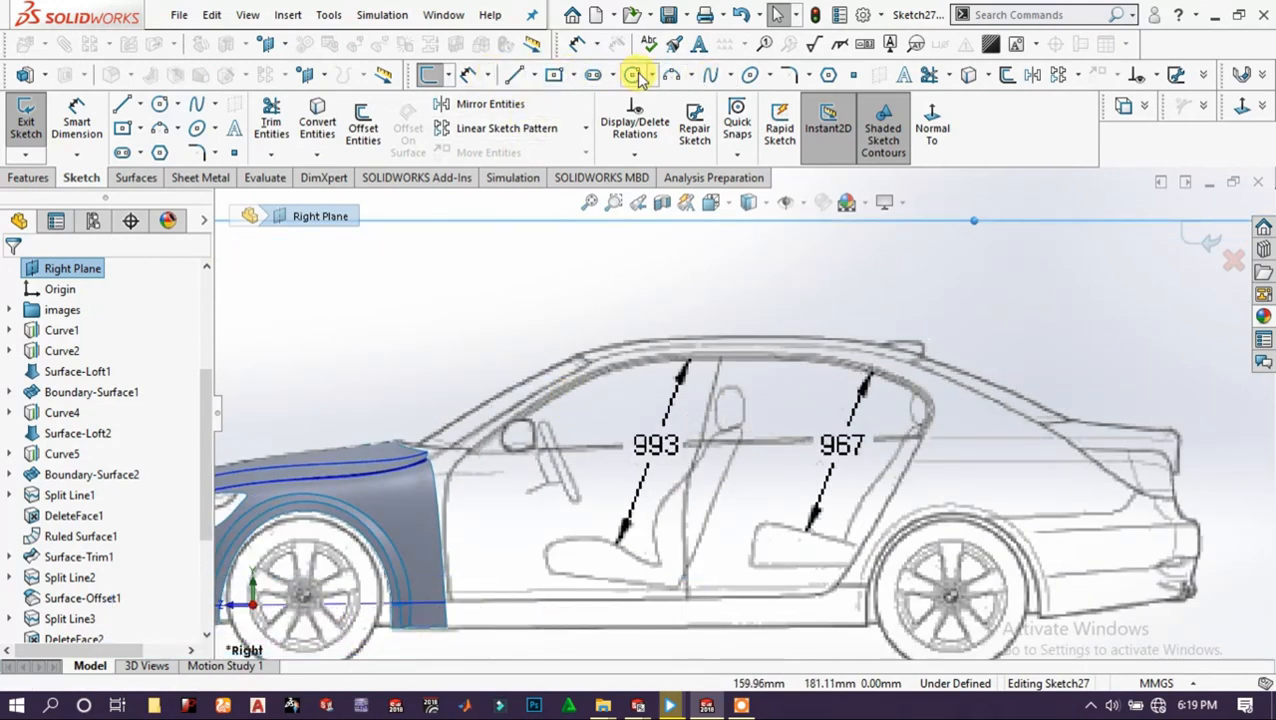
left_click(519, 76)
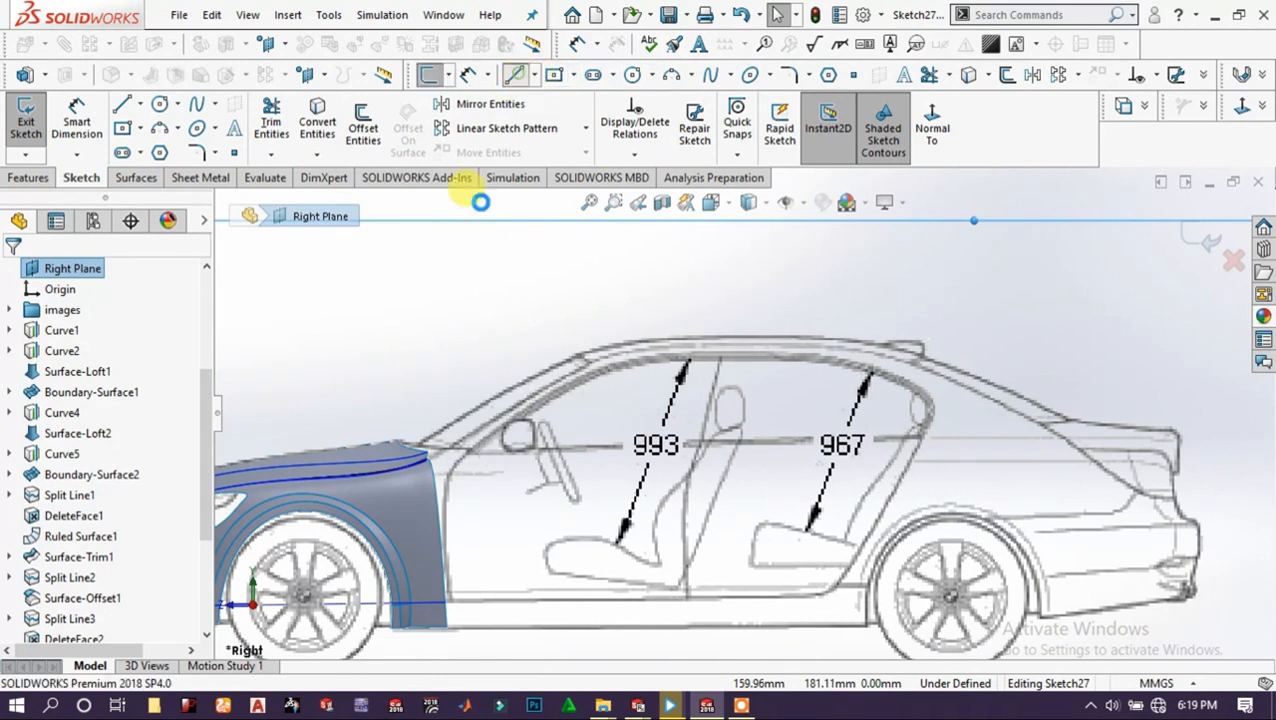
left_click(401, 444)
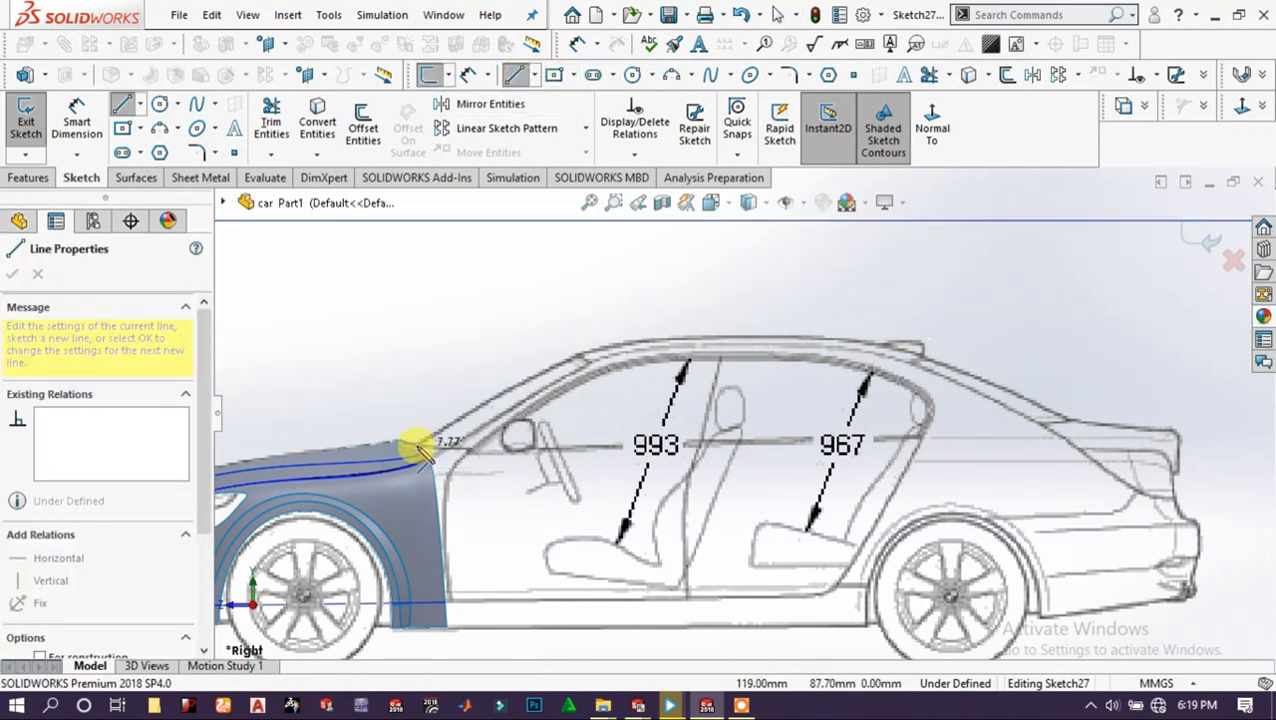
left_click(420, 446)
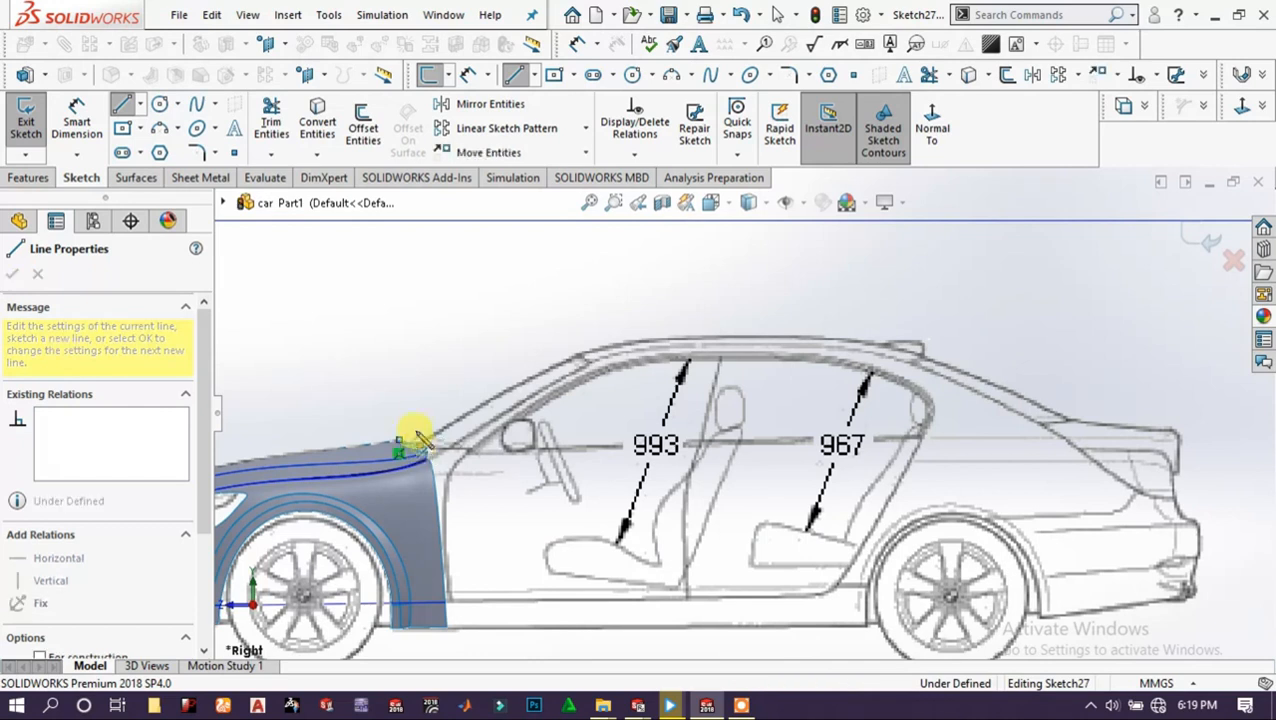
right_click(424, 402)
left_click(452, 412)
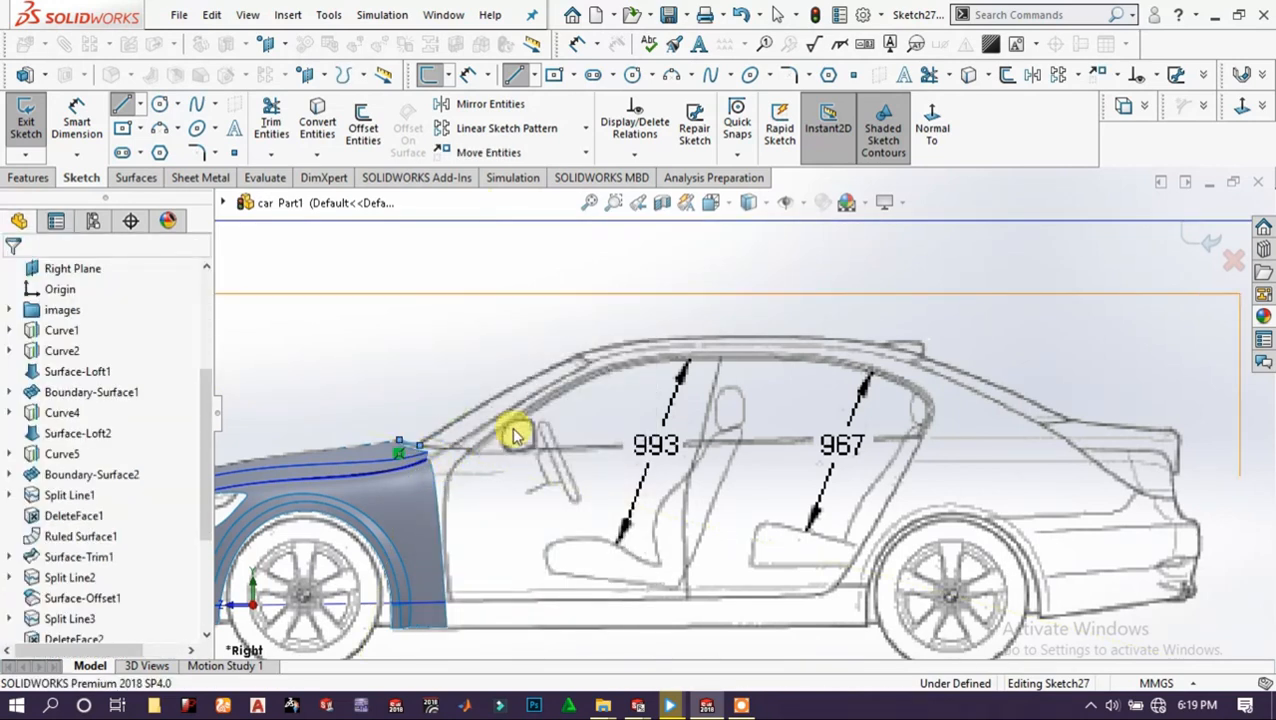
Sketch a spline along the blueprint's roofline from the windshield base through the roof's front and rear edges to the trunk lid's front.
scroll(515, 435, "down", 2)
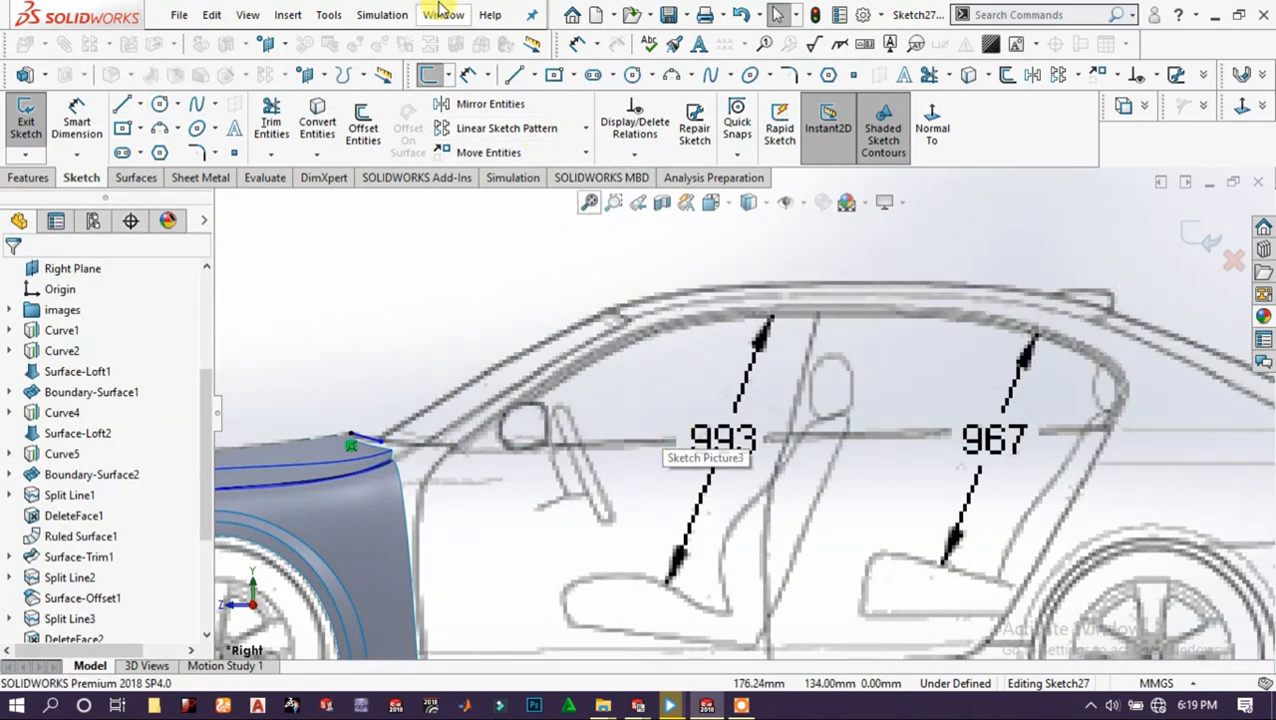
left_click(384, 441)
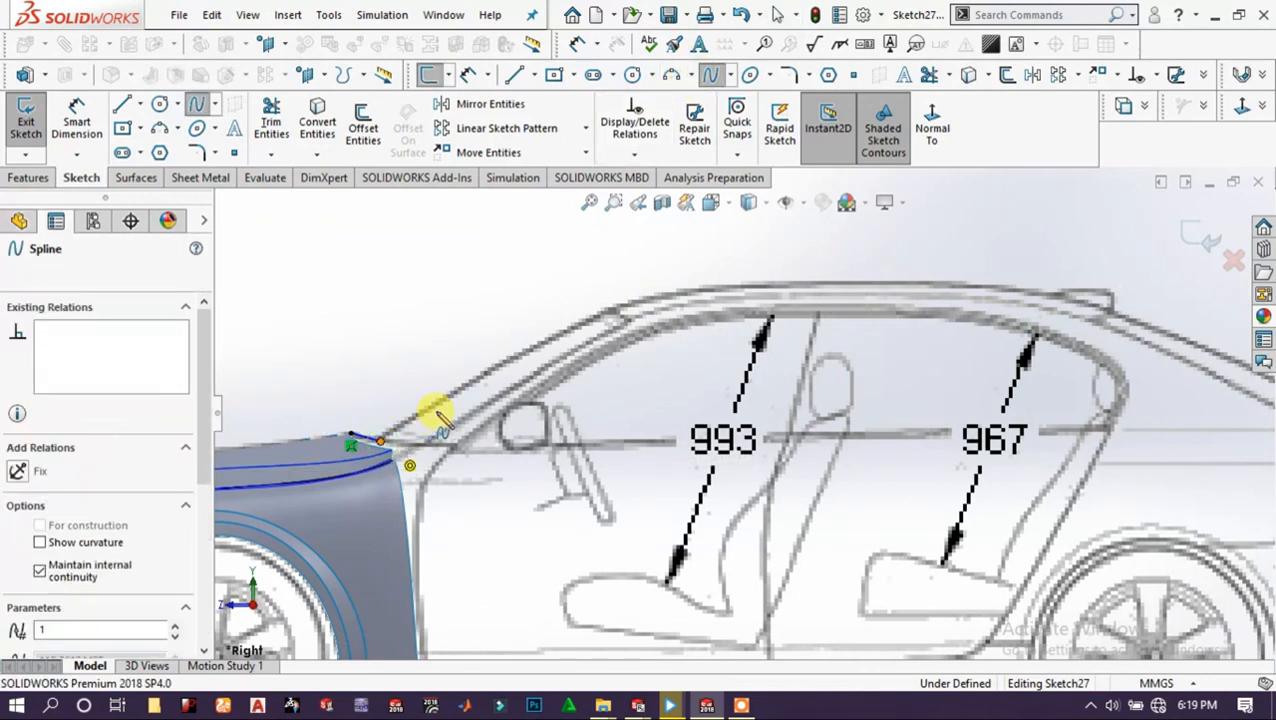
left_click(631, 302)
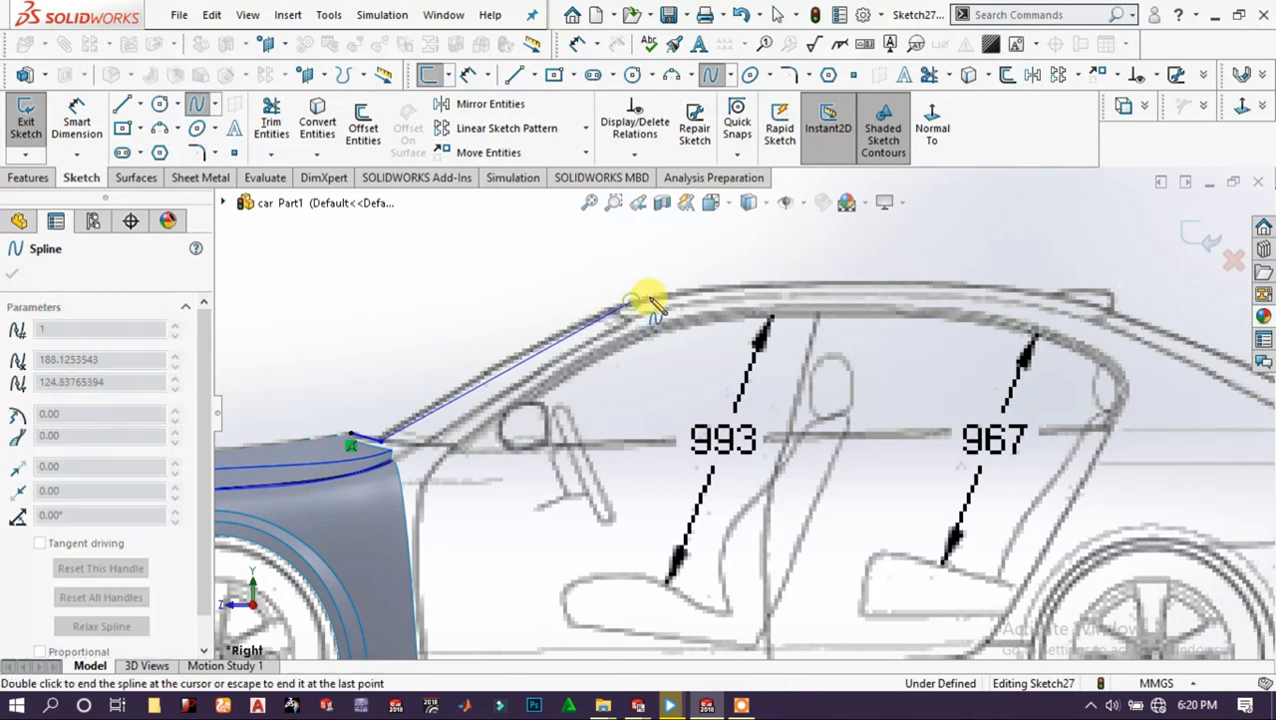
left_click(1048, 298)
scroll(1120, 315, "up", 2)
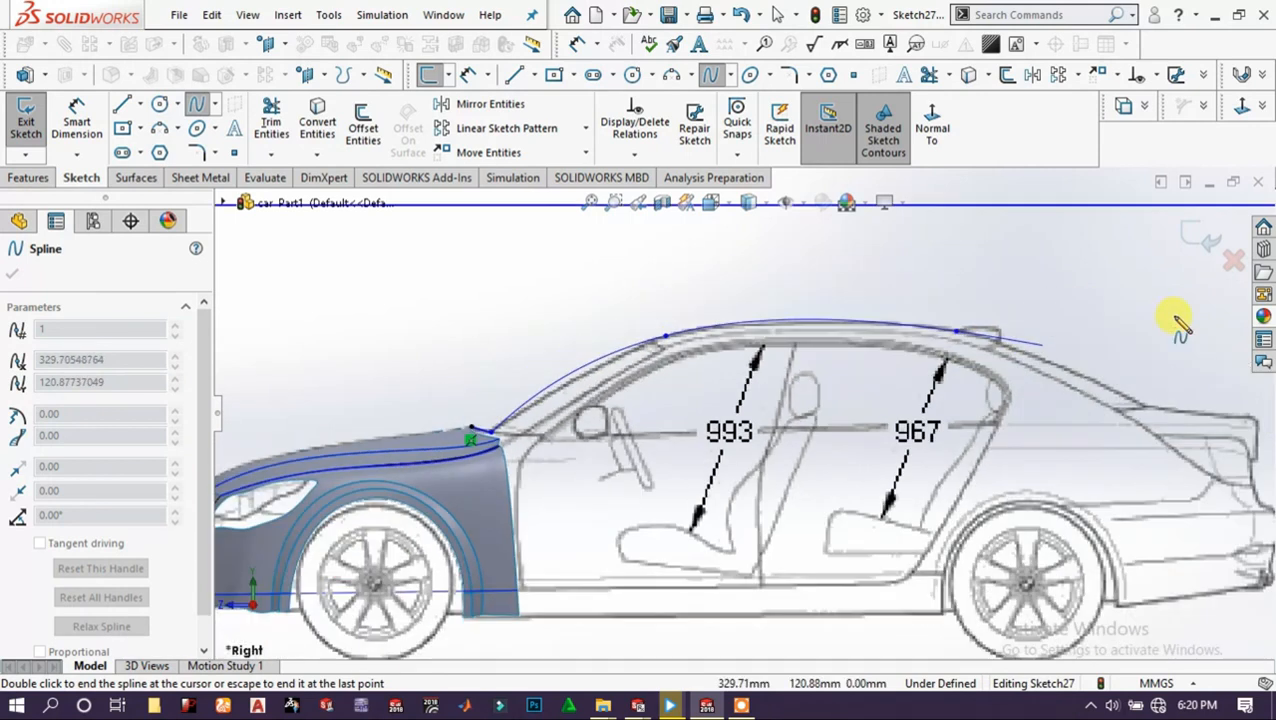
scroll(1120, 380, "down", 3)
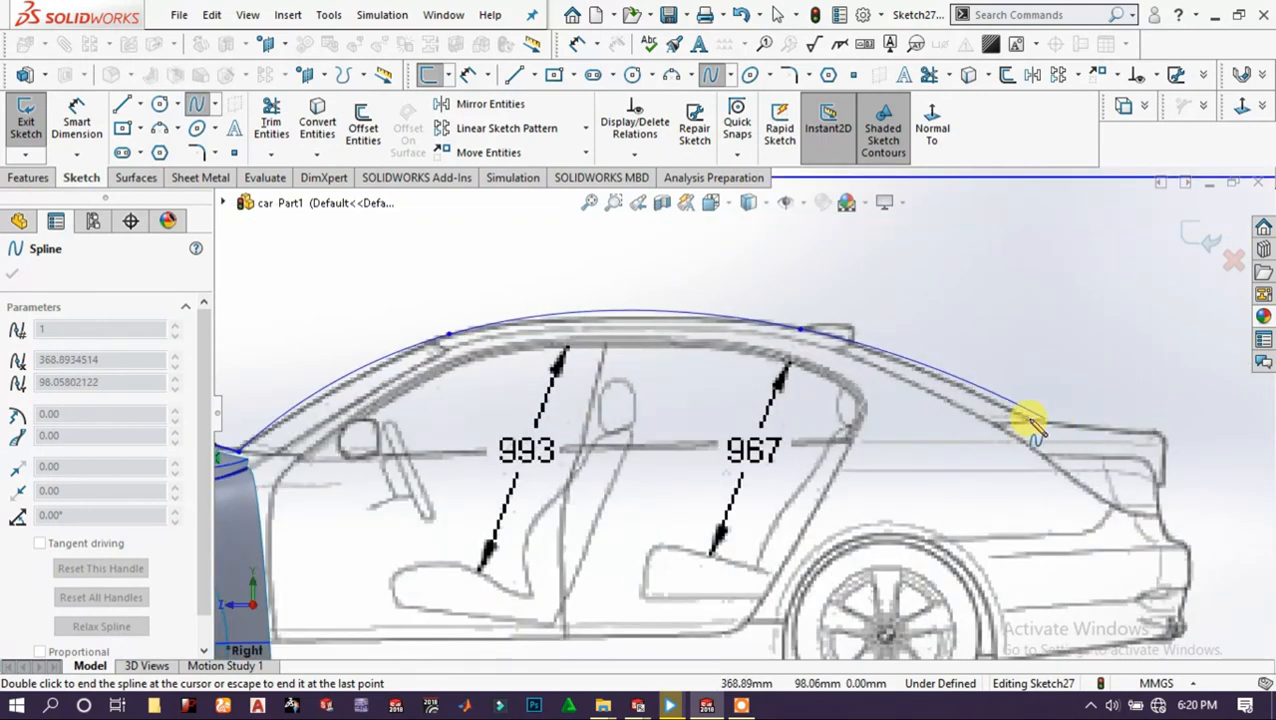
left_click(1032, 419)
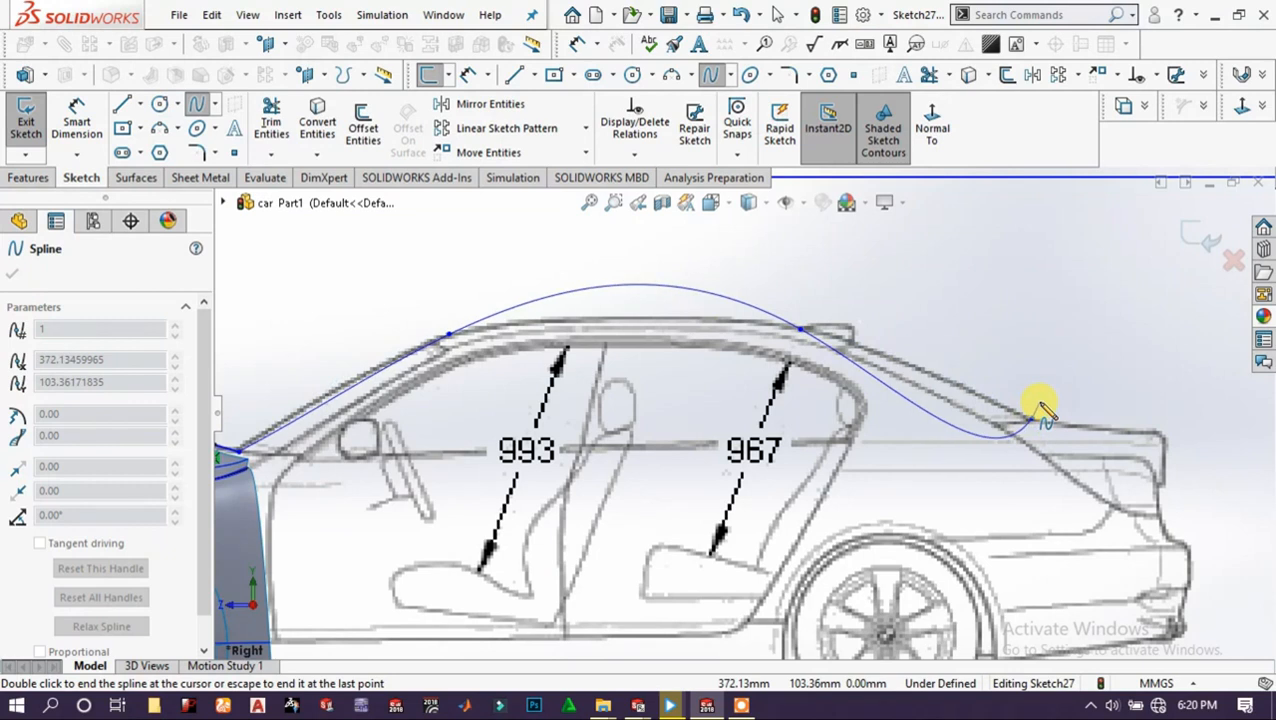
right_click(1040, 404)
key("Escape")
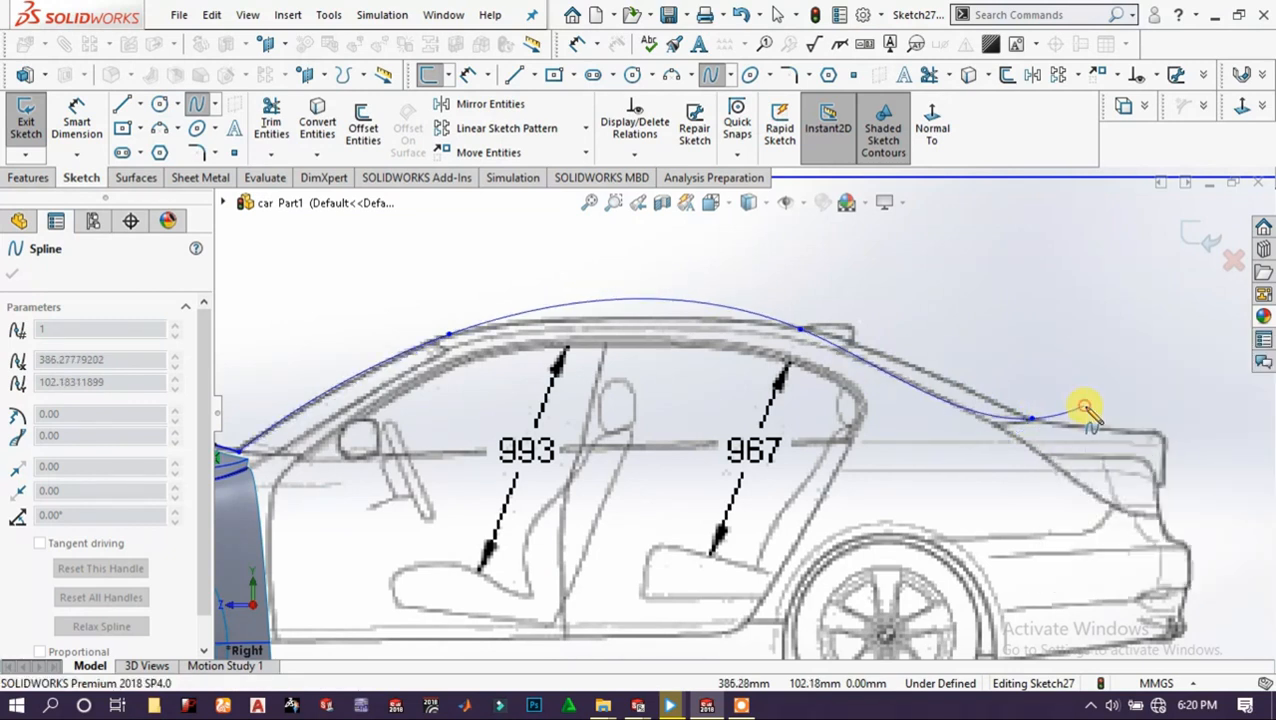
key("Escape")
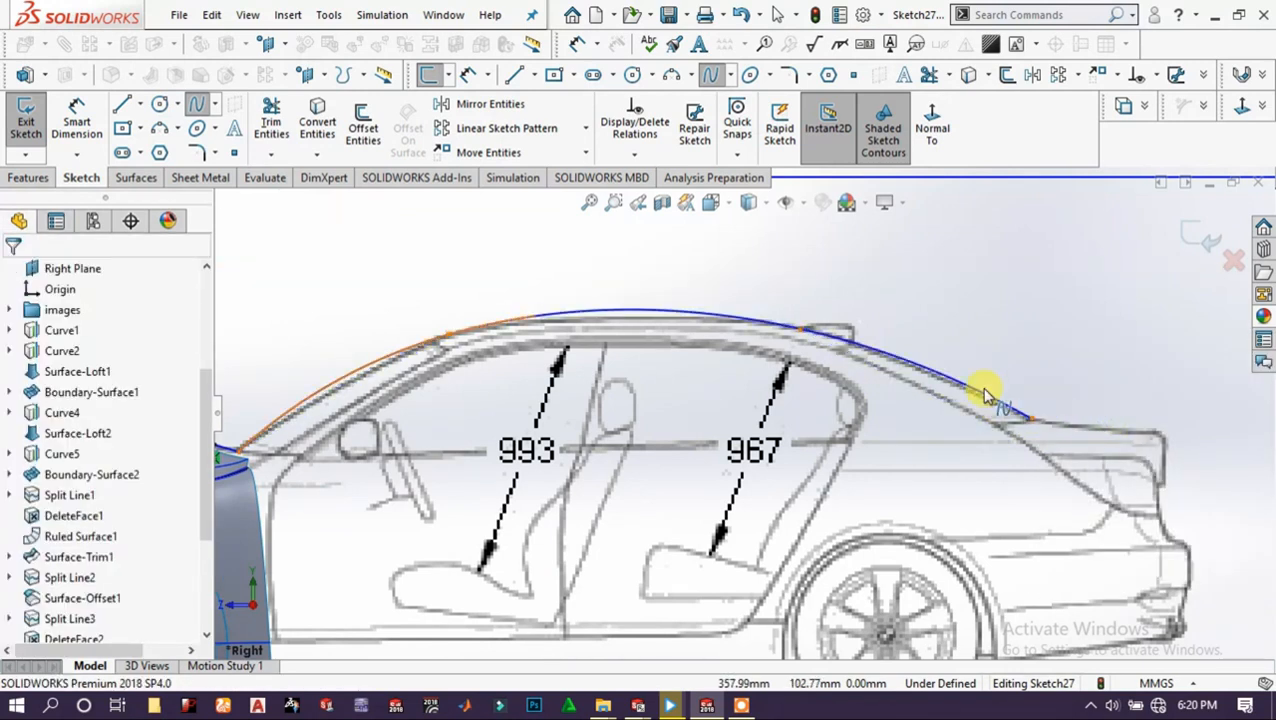
Adjust the roofline spline's tangent handles at the roof's front edge and the windshield base to follow the blueprint.
left_click(597, 320)
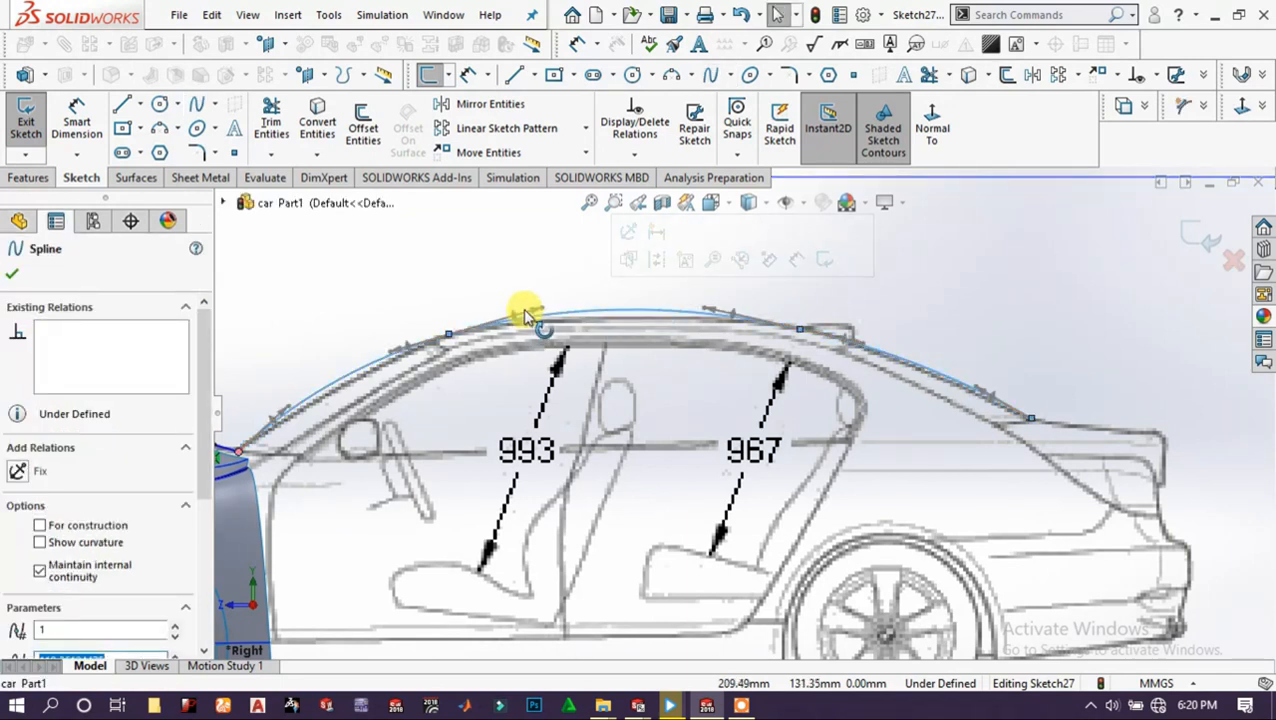
left_click_drag(545, 312, 569, 319)
left_click(972, 387)
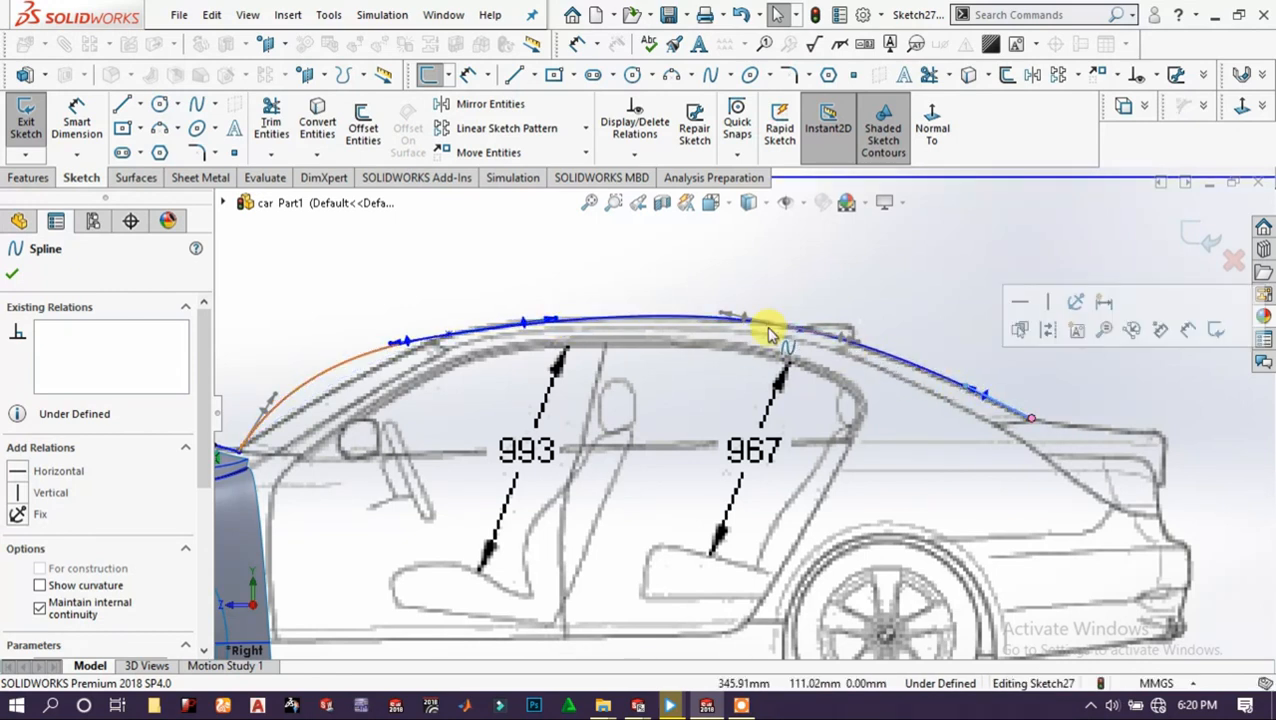
left_click(285, 398)
left_click_drag(318, 390, 447, 345)
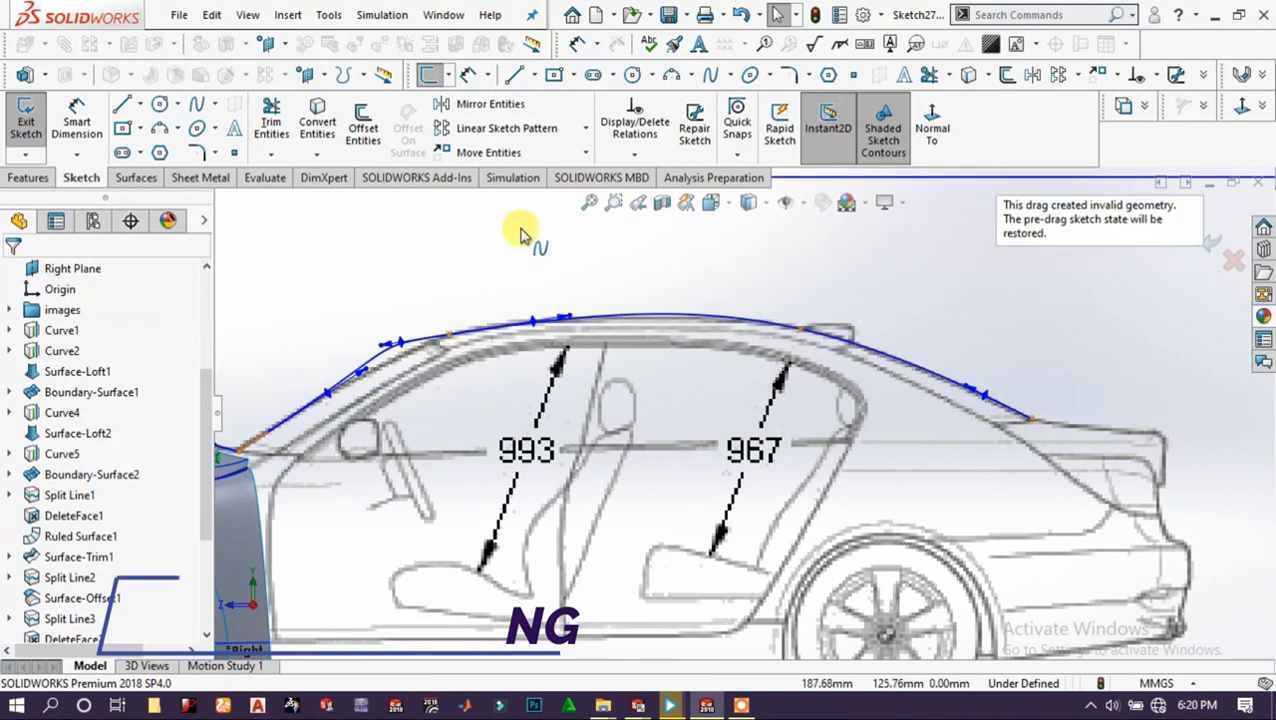
Move the spline point near the roof's front rearward to about X 202.8, Y 127.8 and fit its tangent handles to the blueprint.
scroll(410, 355, "down", 3)
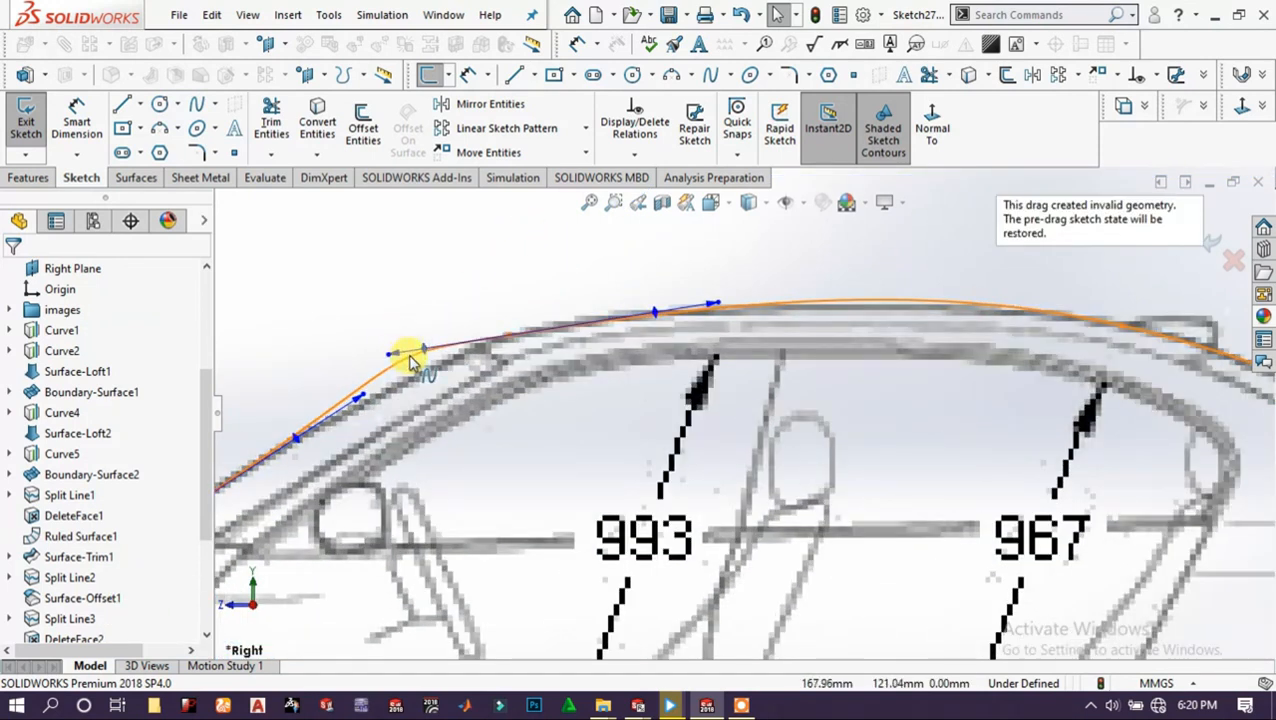
left_click_drag(507, 342, 603, 318)
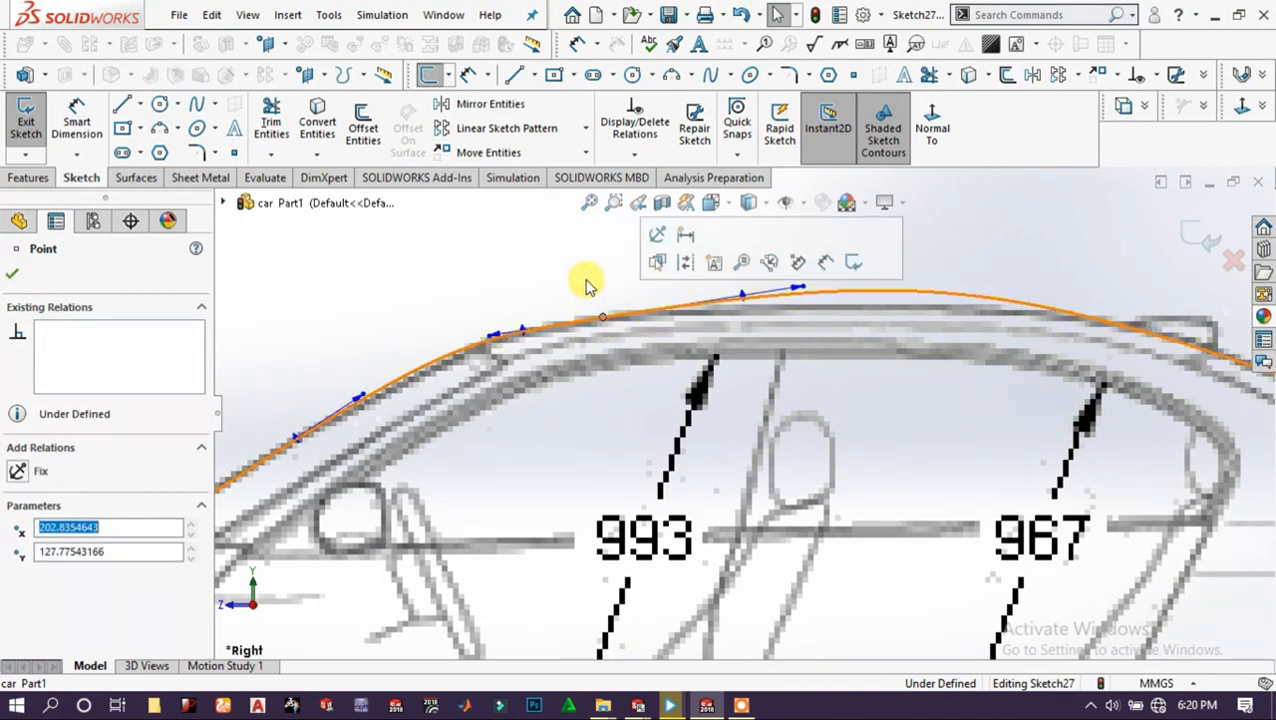
left_click_drag(802, 287, 804, 301)
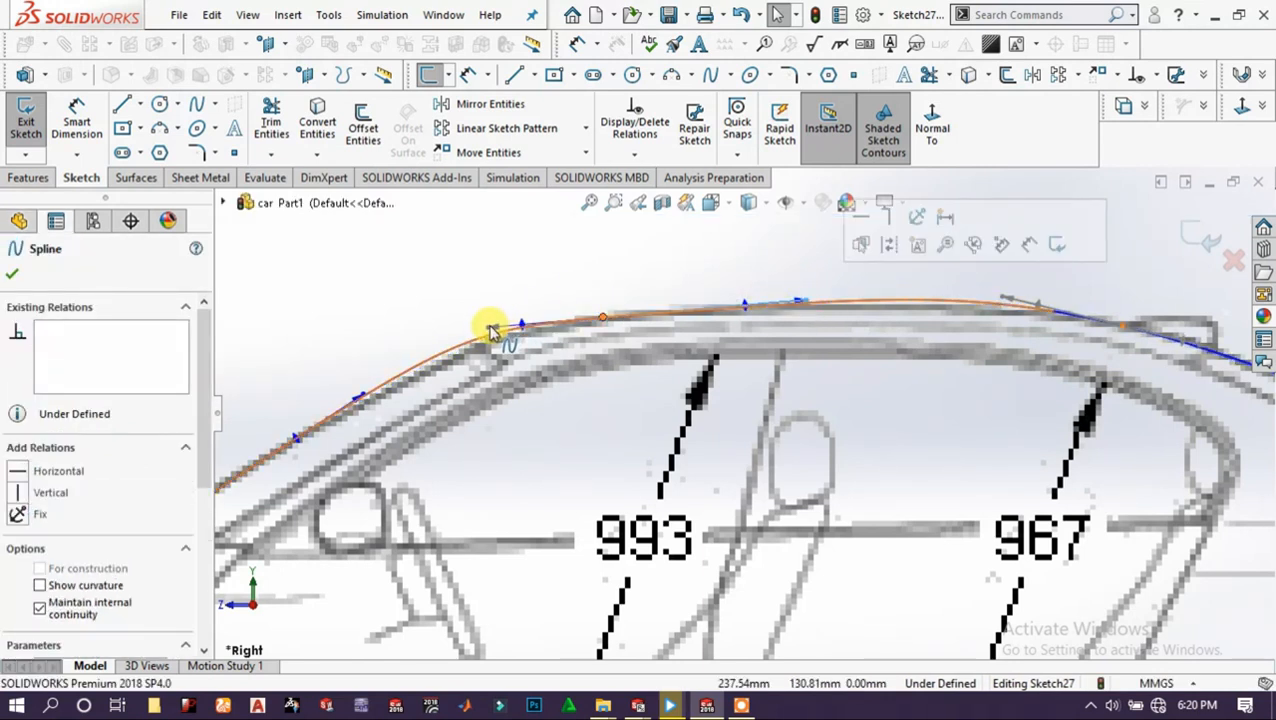
left_click_drag(487, 328, 533, 326)
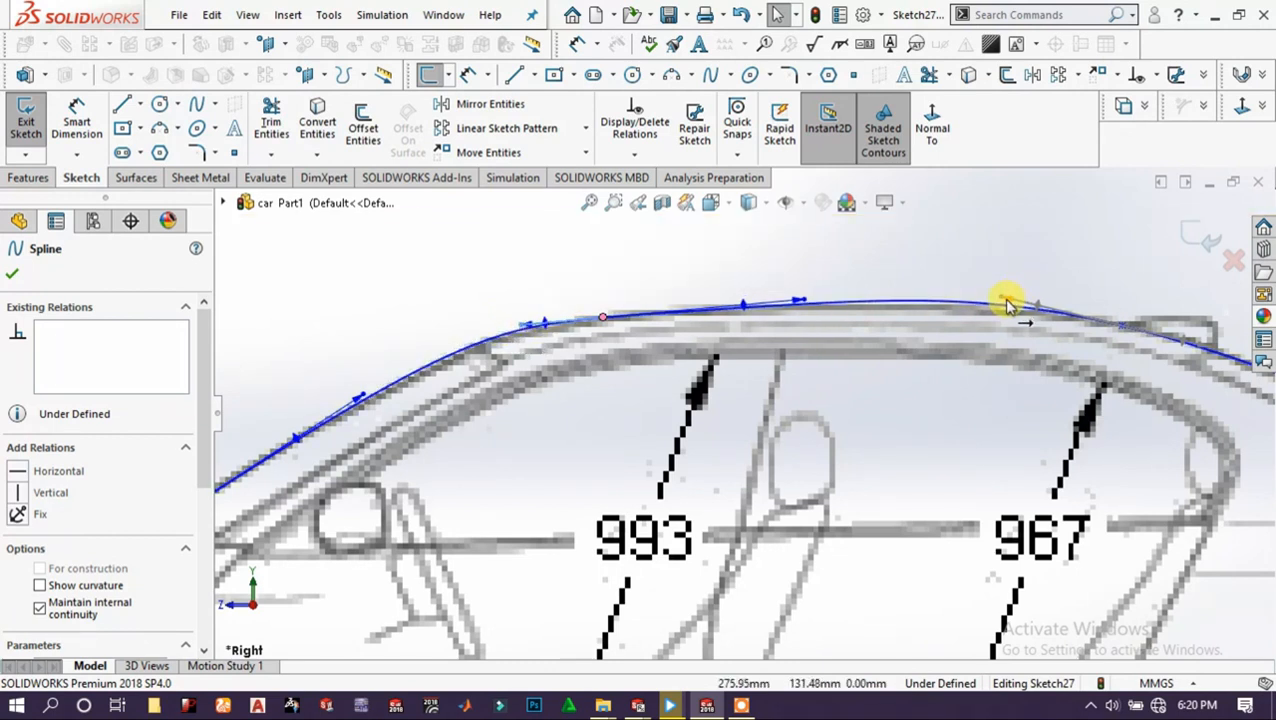
Fine-tune the spline's tangent handles at the roof's rear edge and at the trunk end to match the blueprint.
left_click_drag(1001, 302, 1011, 309)
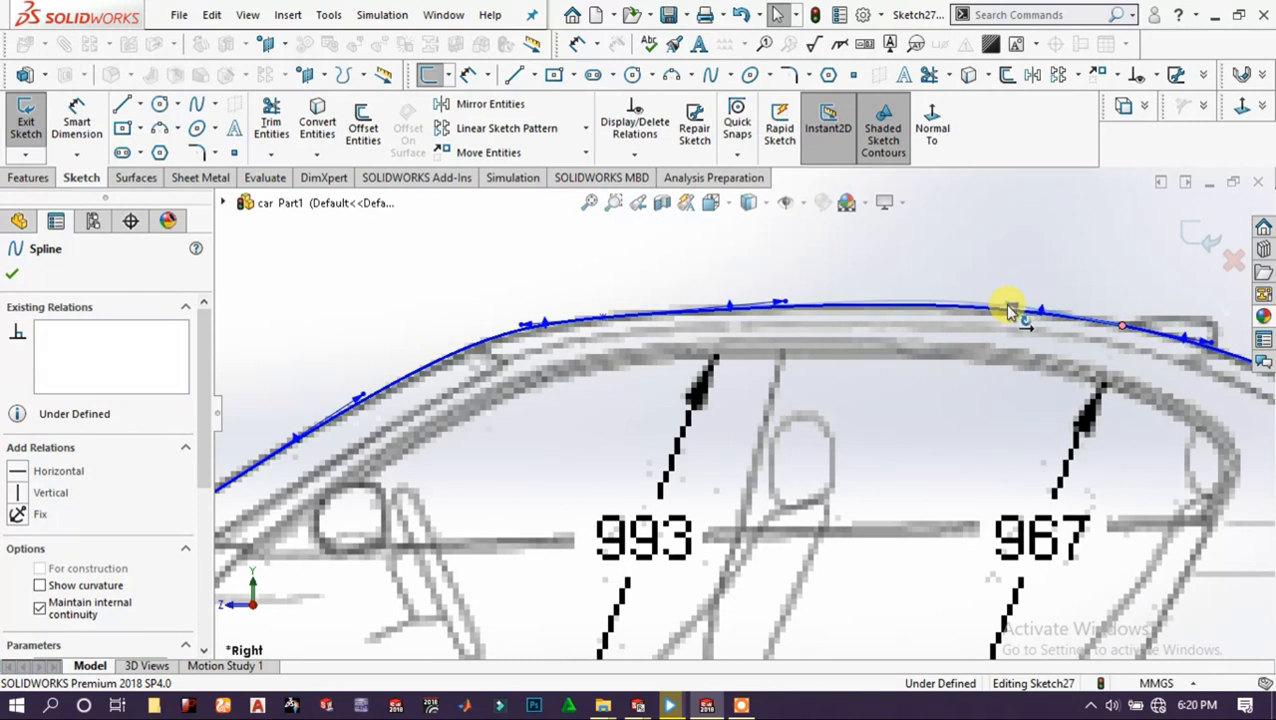
left_click_drag(1010, 313, 1009, 311)
left_click(787, 261)
scroll(564, 369, "up", 4)
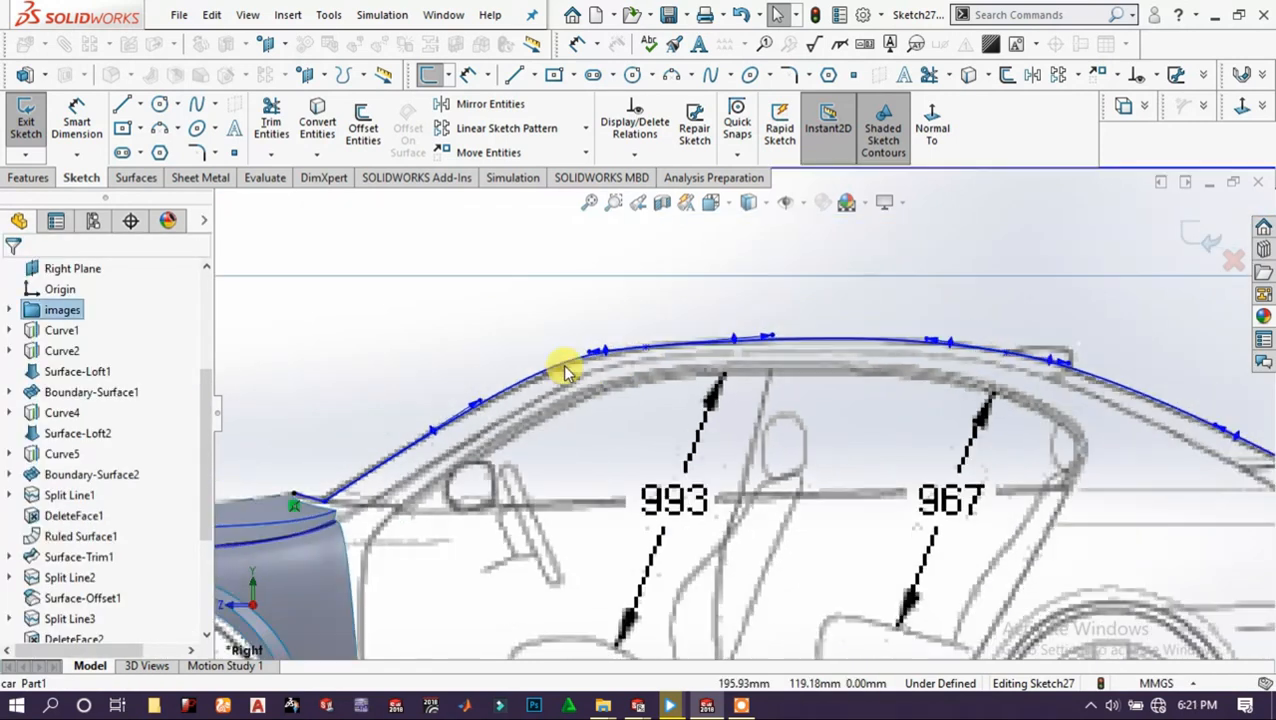
scroll(1088, 430, "down", 3)
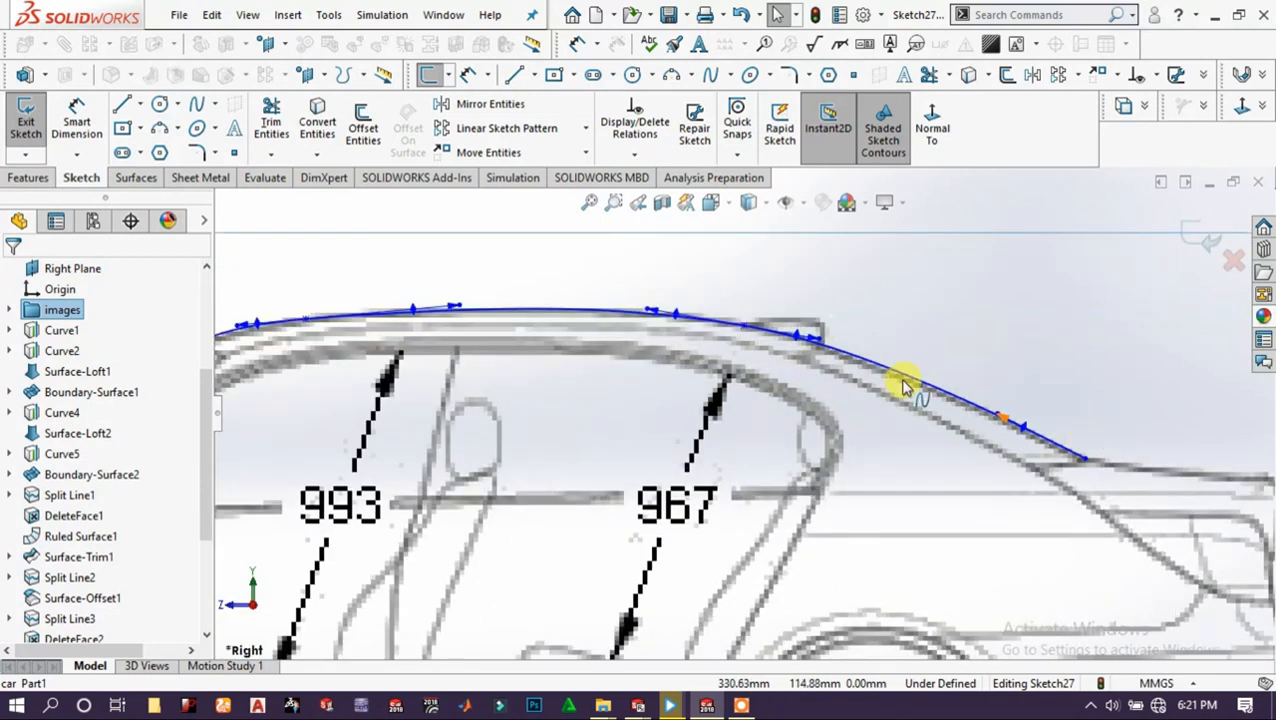
left_click(997, 415)
left_click_drag(999, 418, 995, 413)
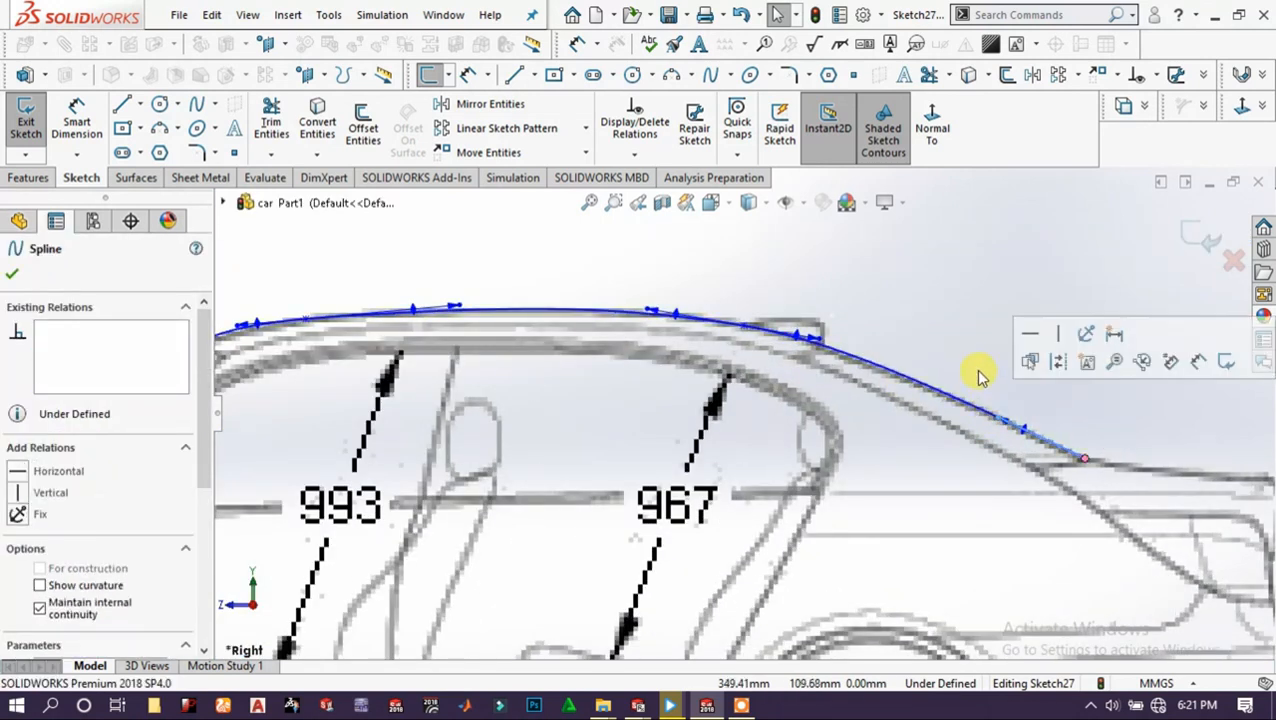
left_click(956, 355)
scroll(530, 371, "up", 4)
Delete the short line between the hood's rear end and the windshield base, and exit the roofline sketch.
scroll(373, 513, "down", 8)
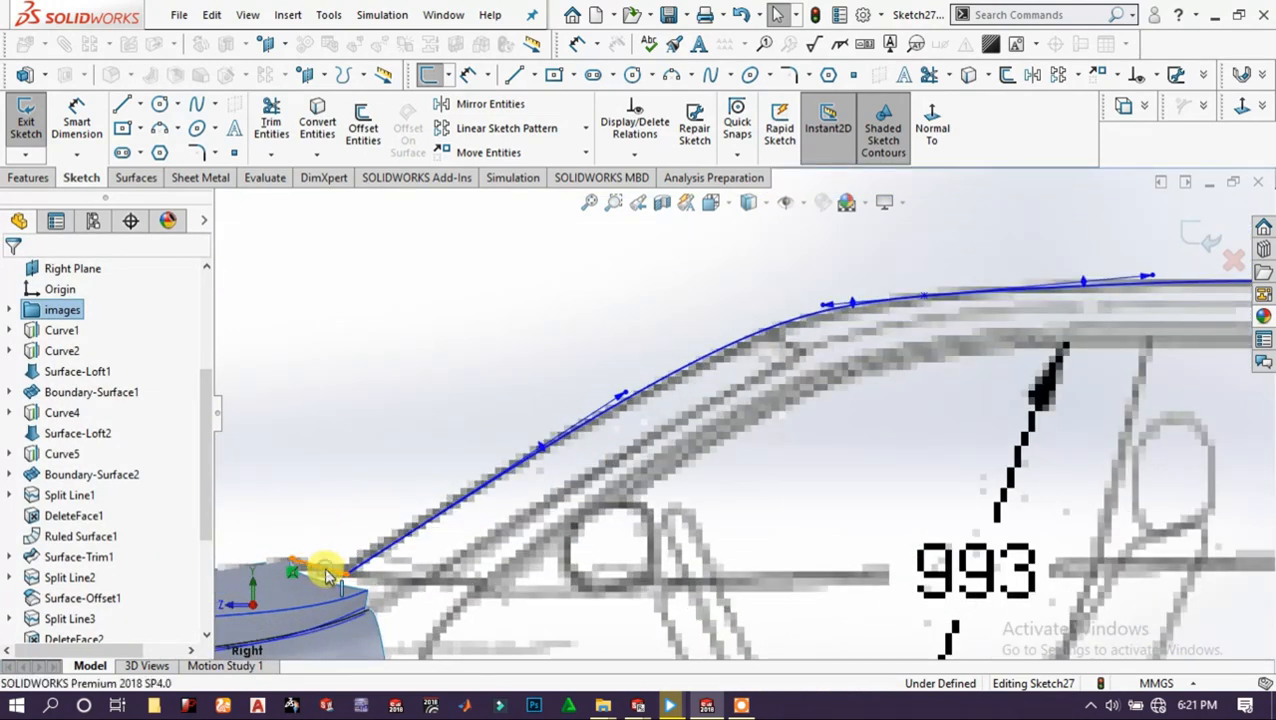
left_click(325, 568)
key("Delete")
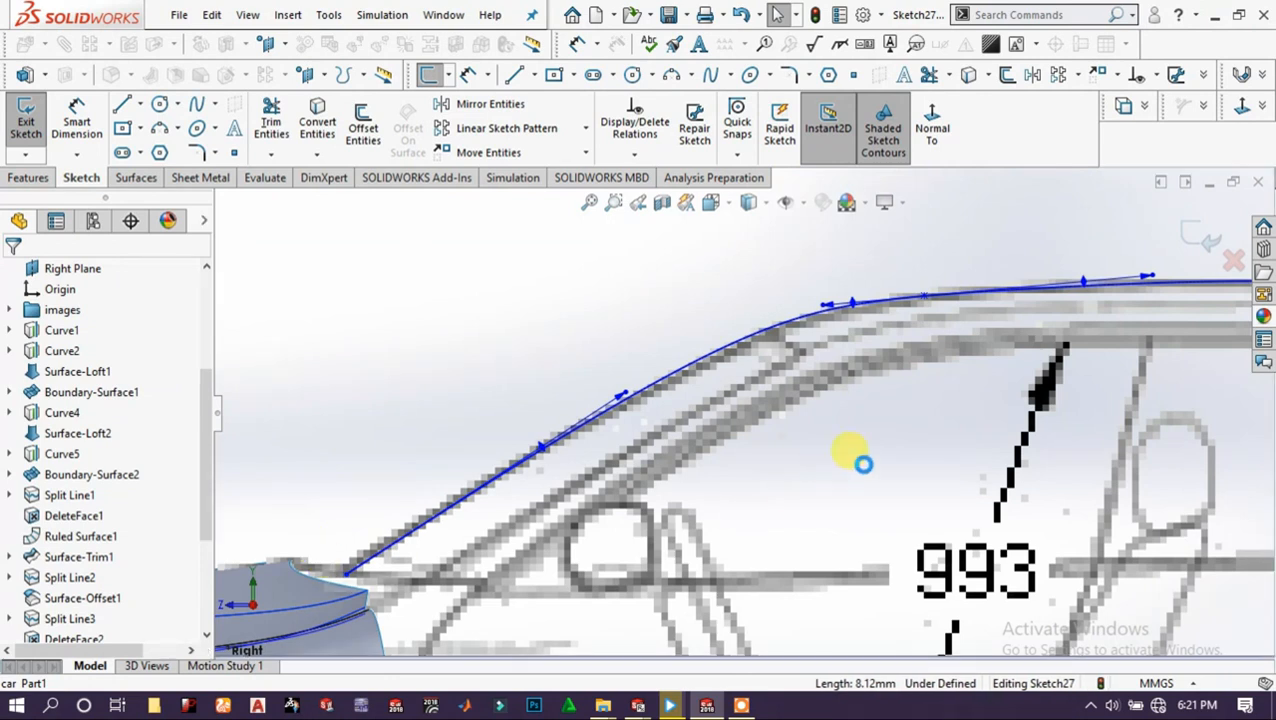
left_click(1192, 240)
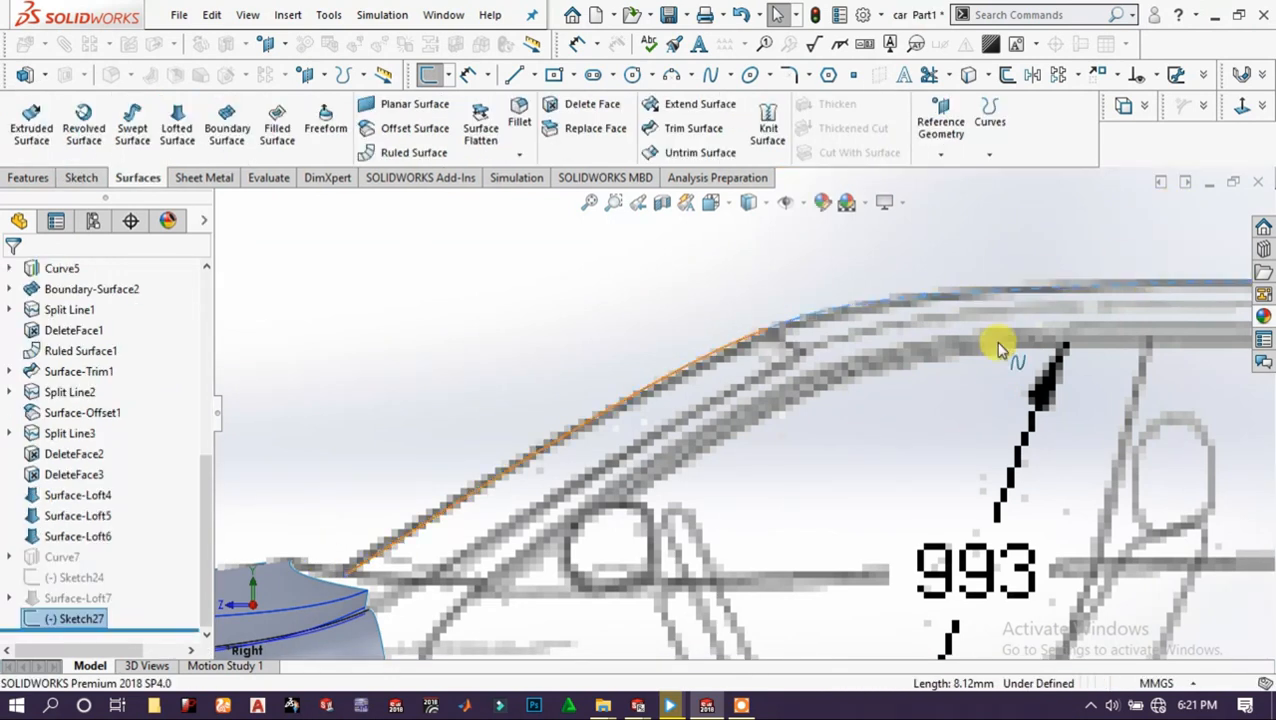
Start a sketch on the Top Plane and begin a spline from the hood's rear outer corner along the windshield's side edge onto the roof.
scroll(991, 338, "up", 8)
middle_click_drag(908, 370, 864, 492)
scroll(862, 462, "up", 4)
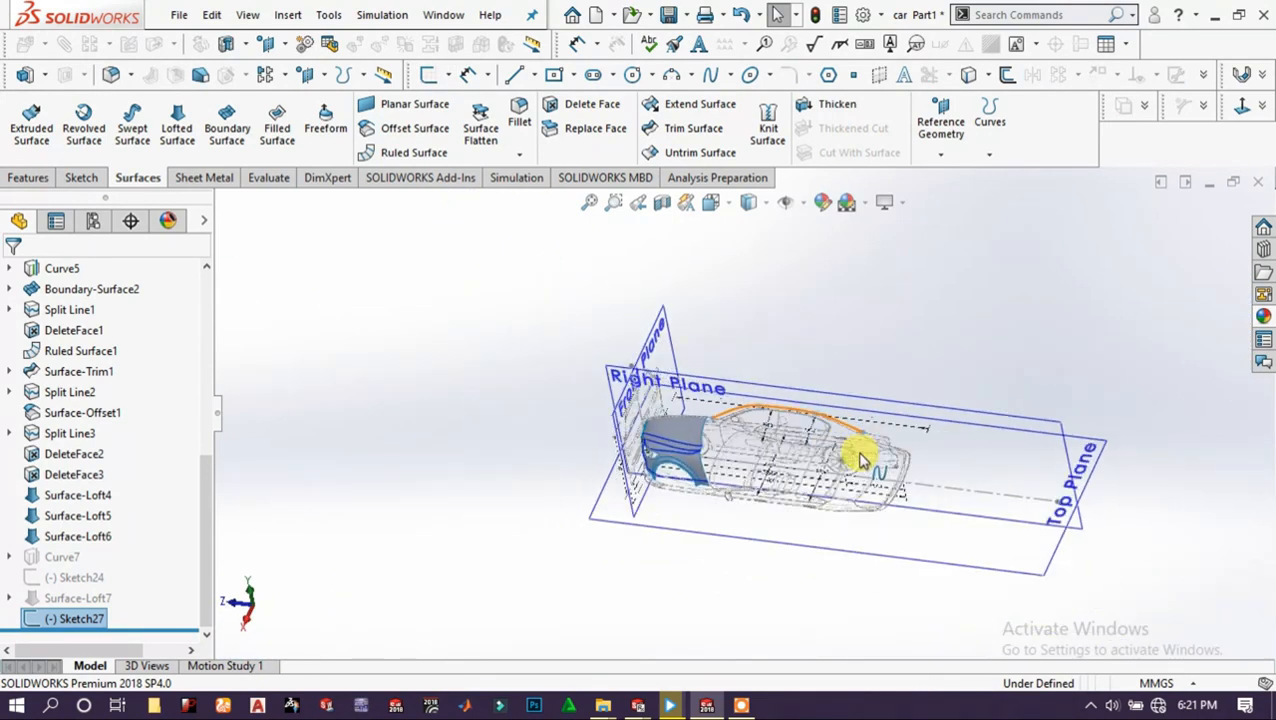
left_click(977, 555)
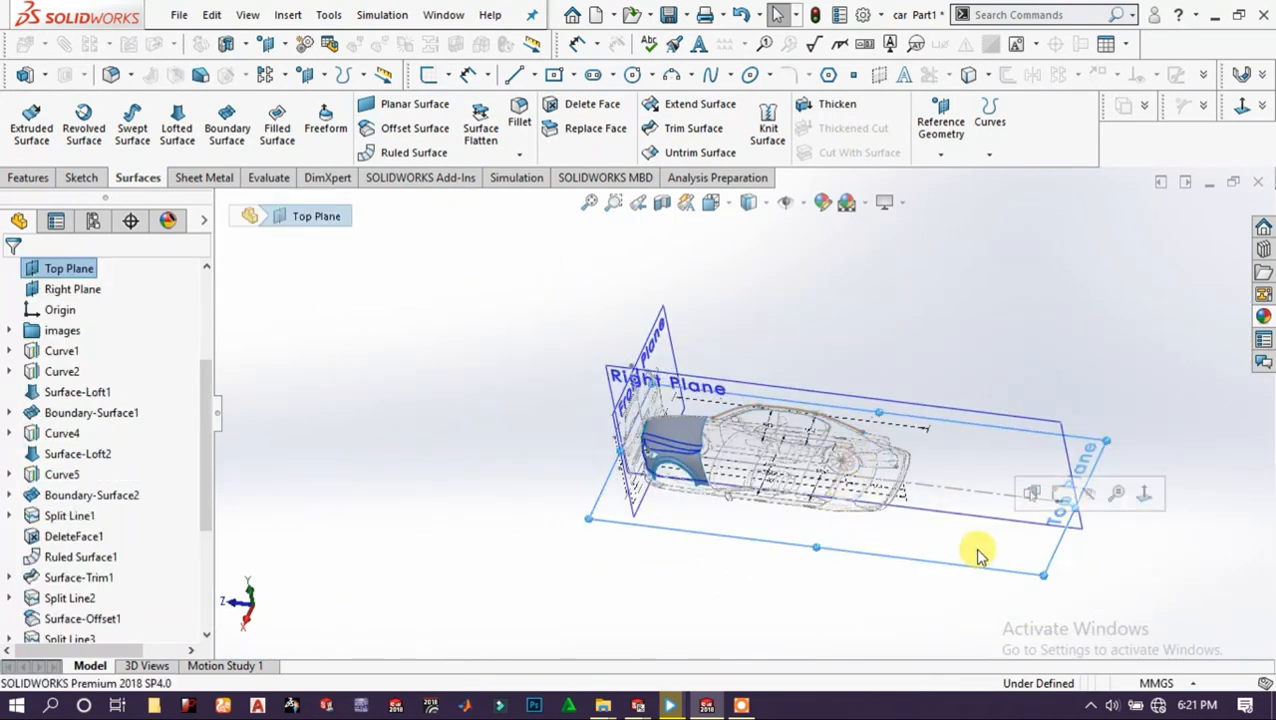
left_click(1058, 497)
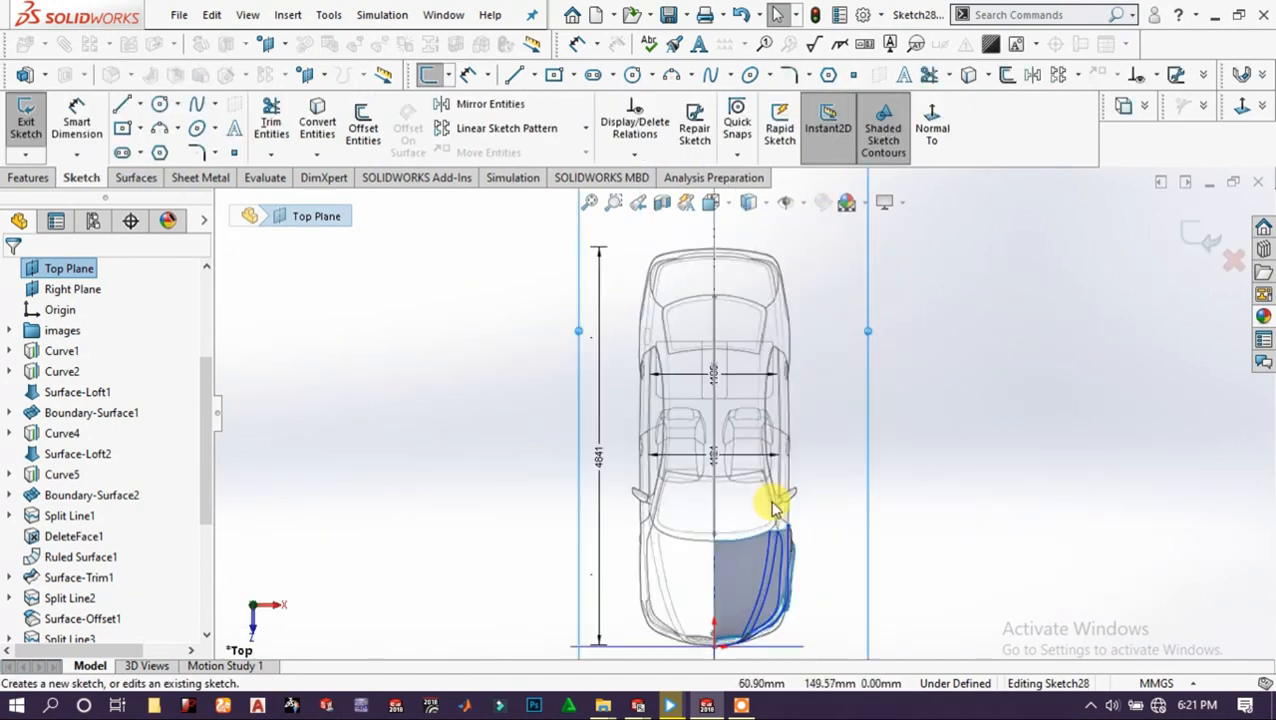
scroll(775, 510, "up", 2)
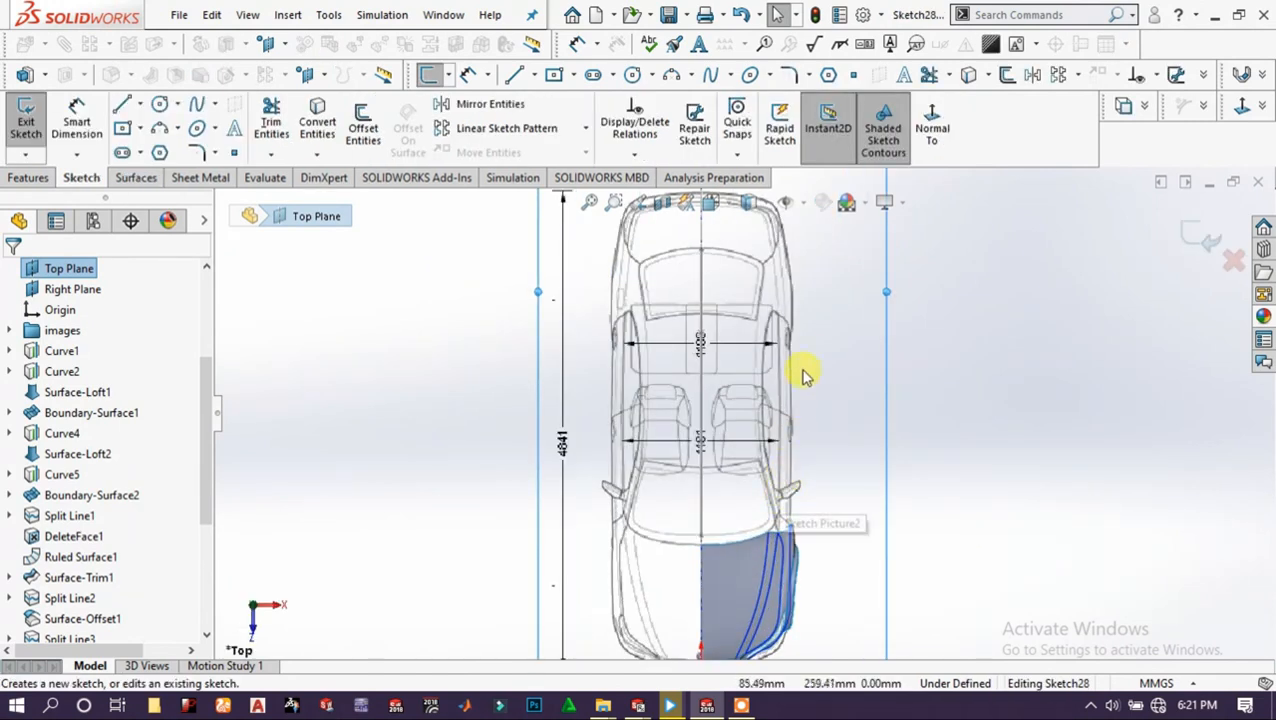
left_click(716, 77)
scroll(805, 518, "up", 4)
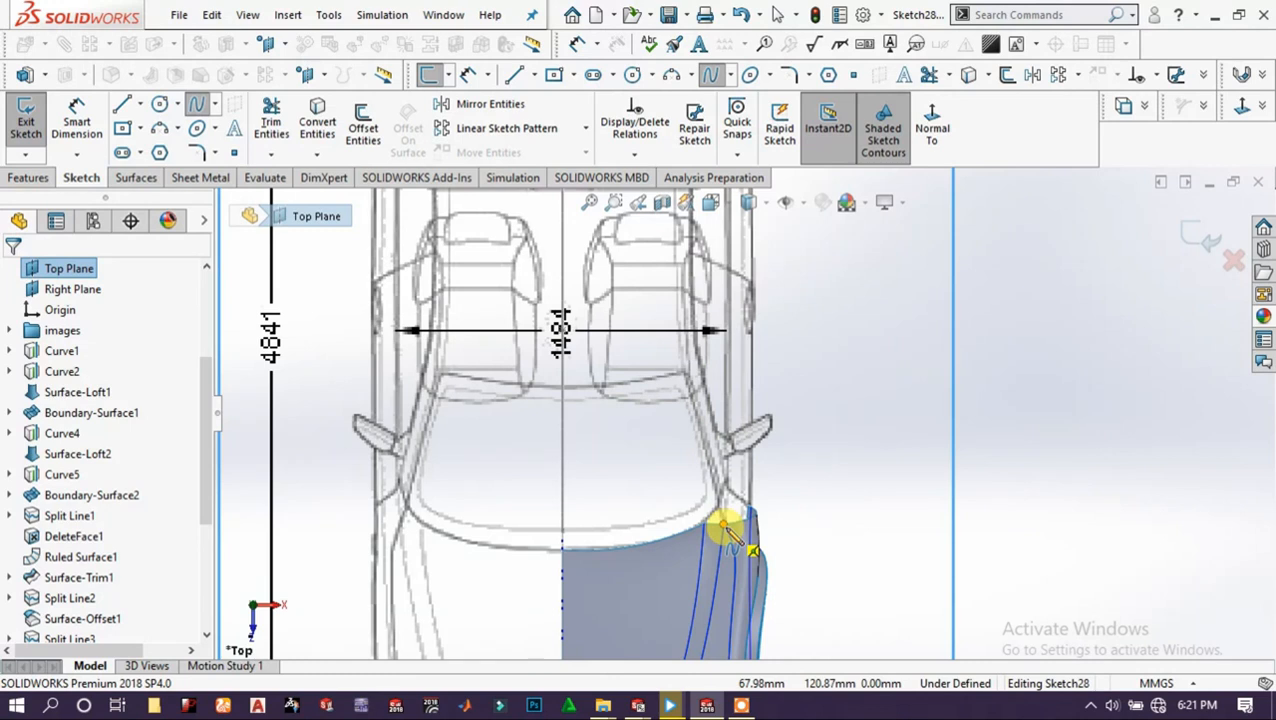
left_click(710, 450)
left_click(688, 381)
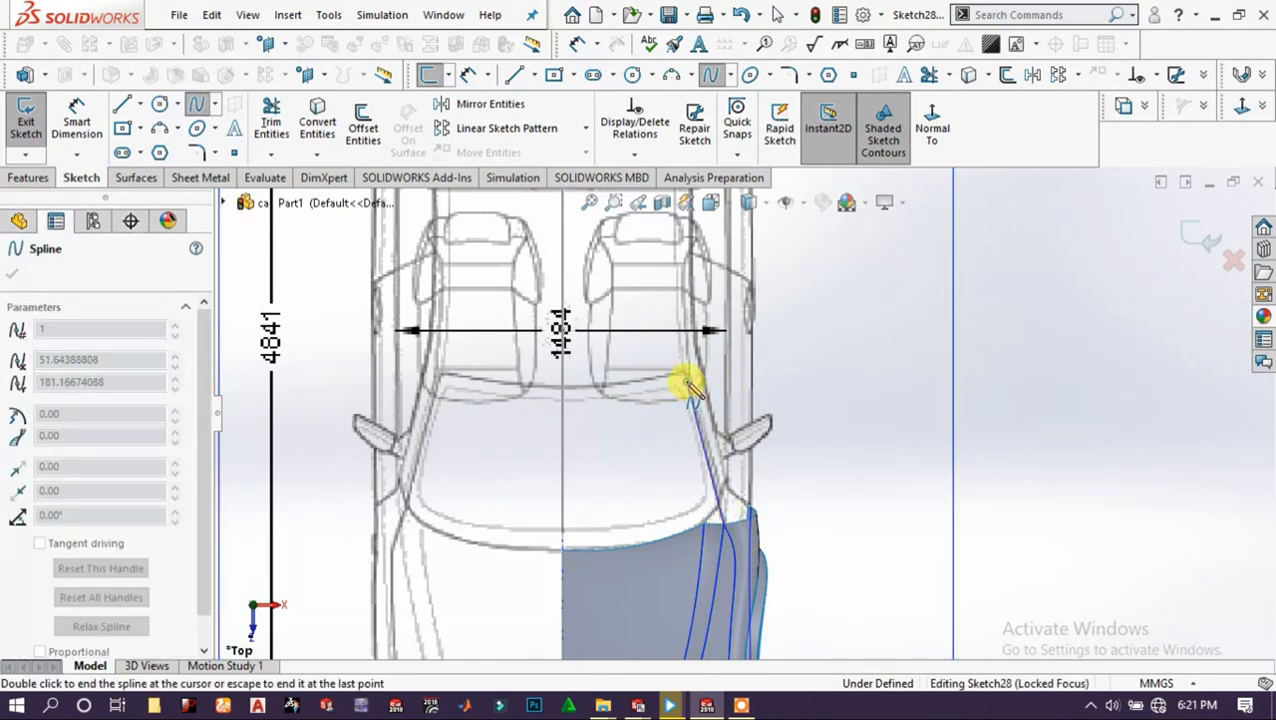
left_click(675, 257)
Continue the spline along the roof's side edge and past the rear window's outer corner, end it there, and exit the sketch.
scroll(678, 248, "up", 2)
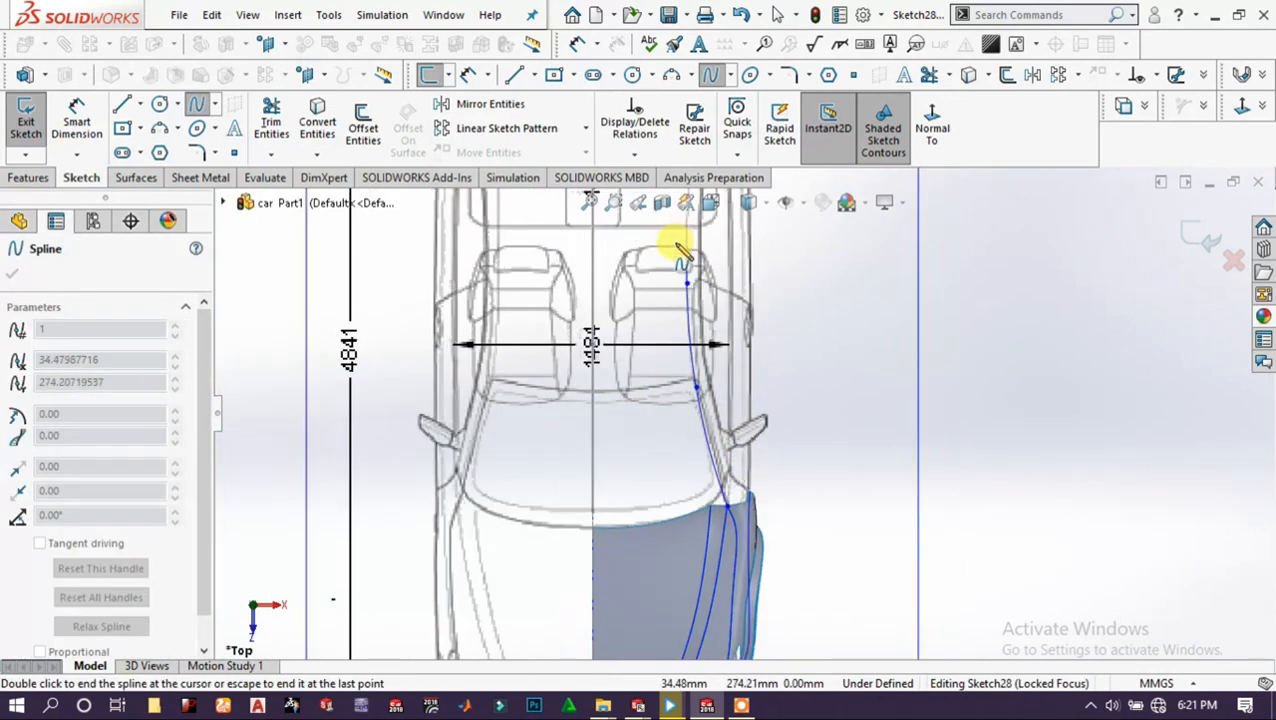
scroll(692, 272, "down", 3)
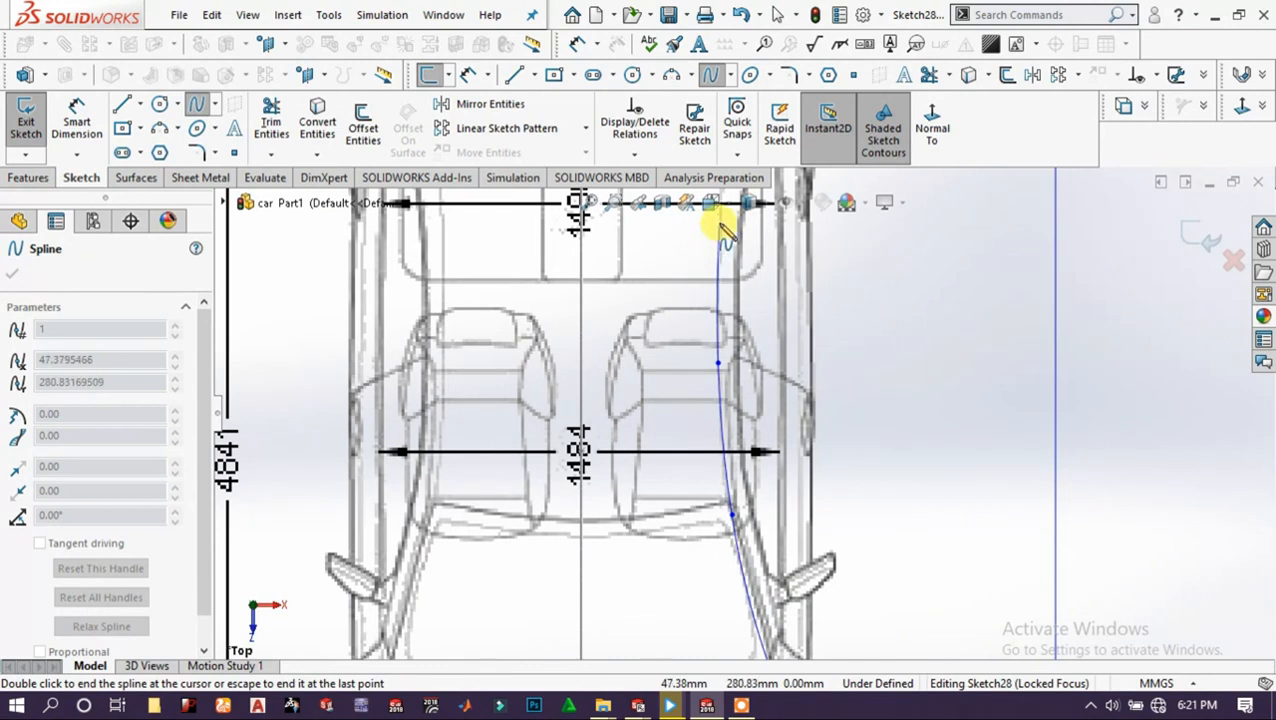
scroll(724, 228, "up", 2)
left_click(721, 220)
scroll(730, 235, "down", 3)
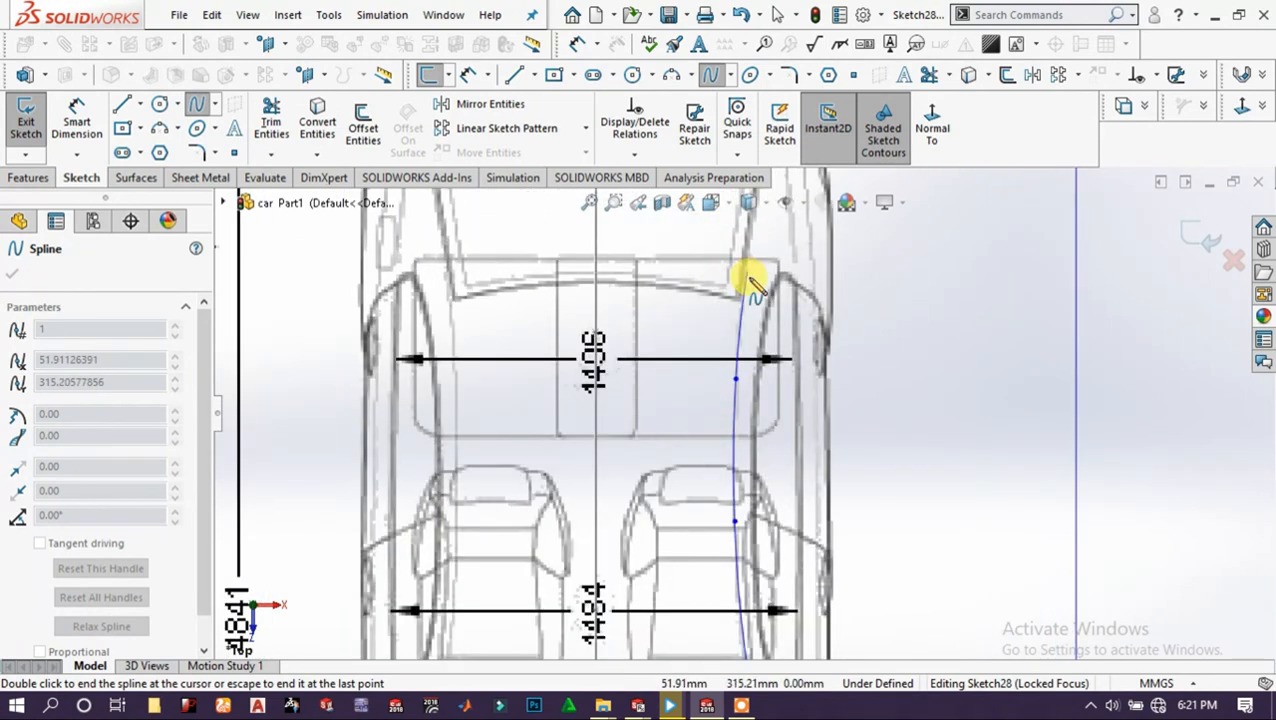
scroll(748, 225, "up", 3)
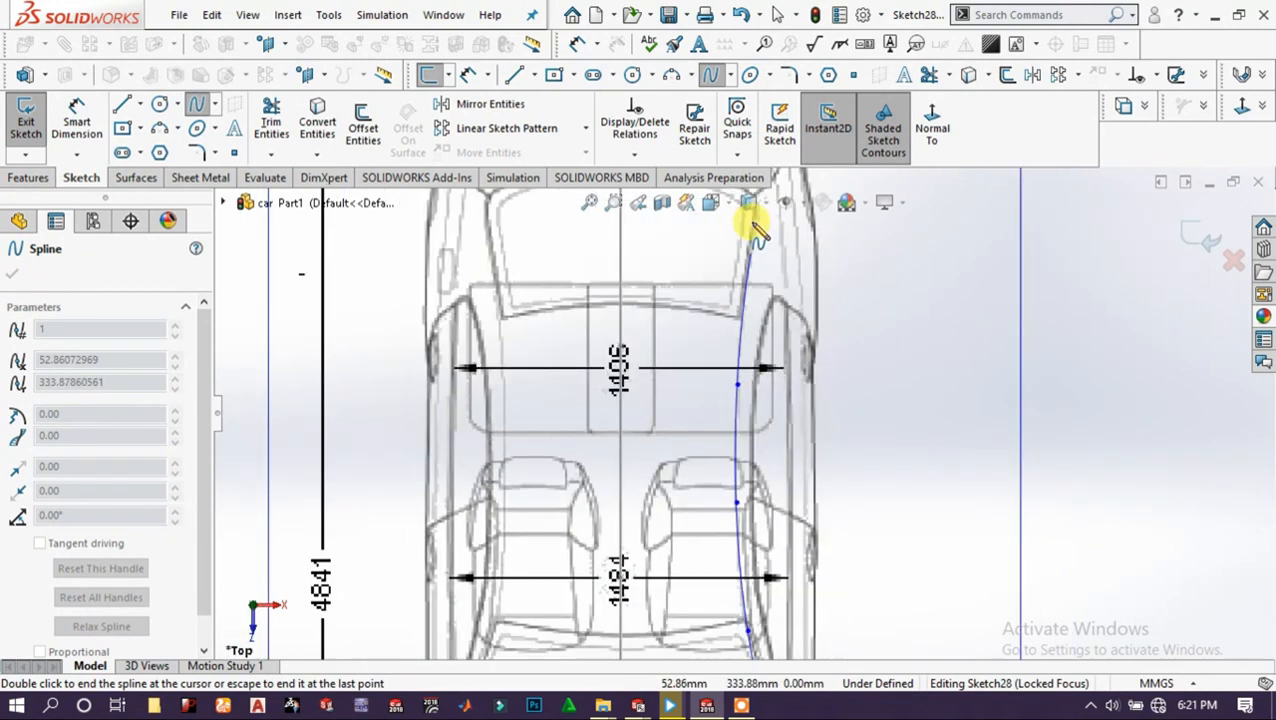
scroll(755, 250, "down", 2)
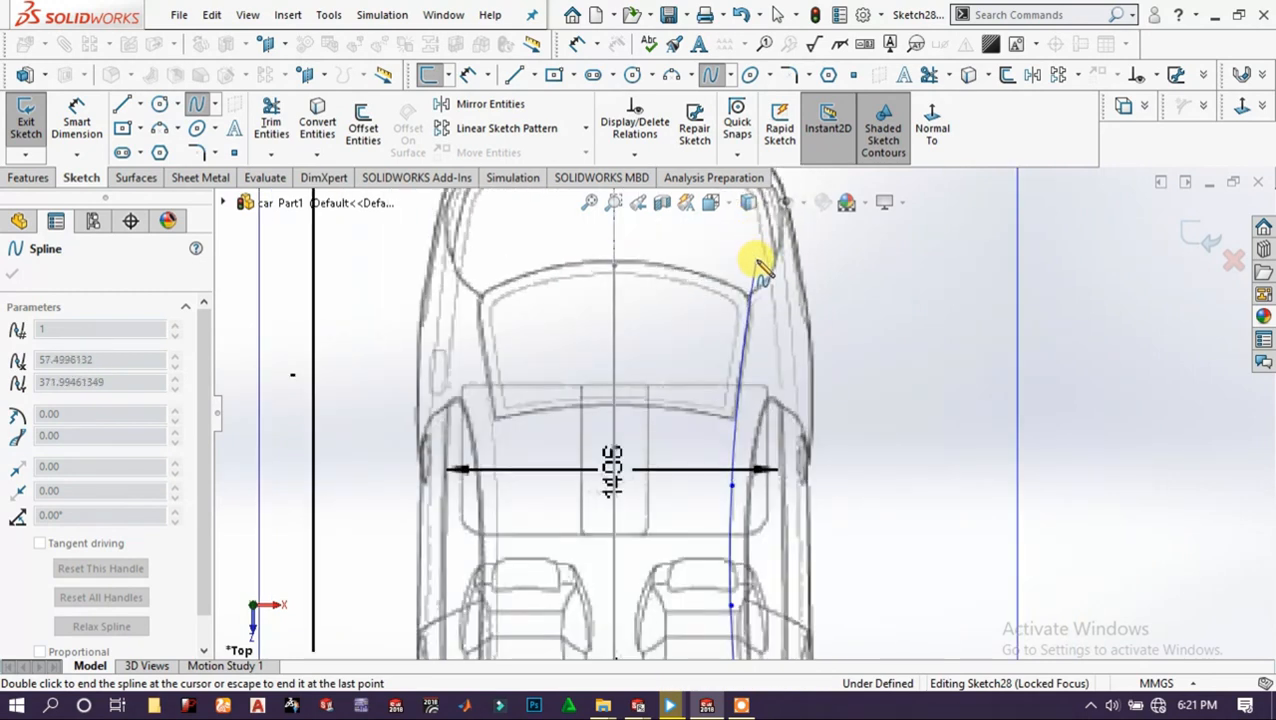
right_click(760, 265)
left_click(775, 269)
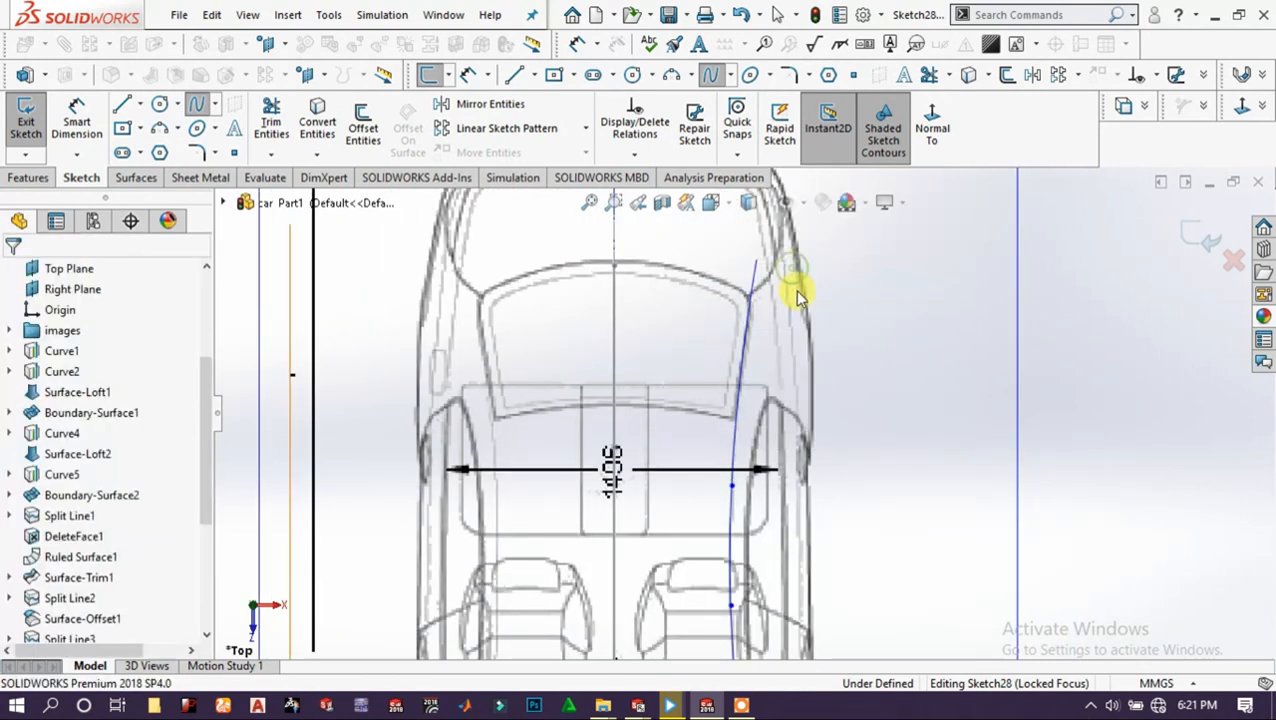
scroll(726, 455, "up", 3)
scroll(740, 530, "down", 2)
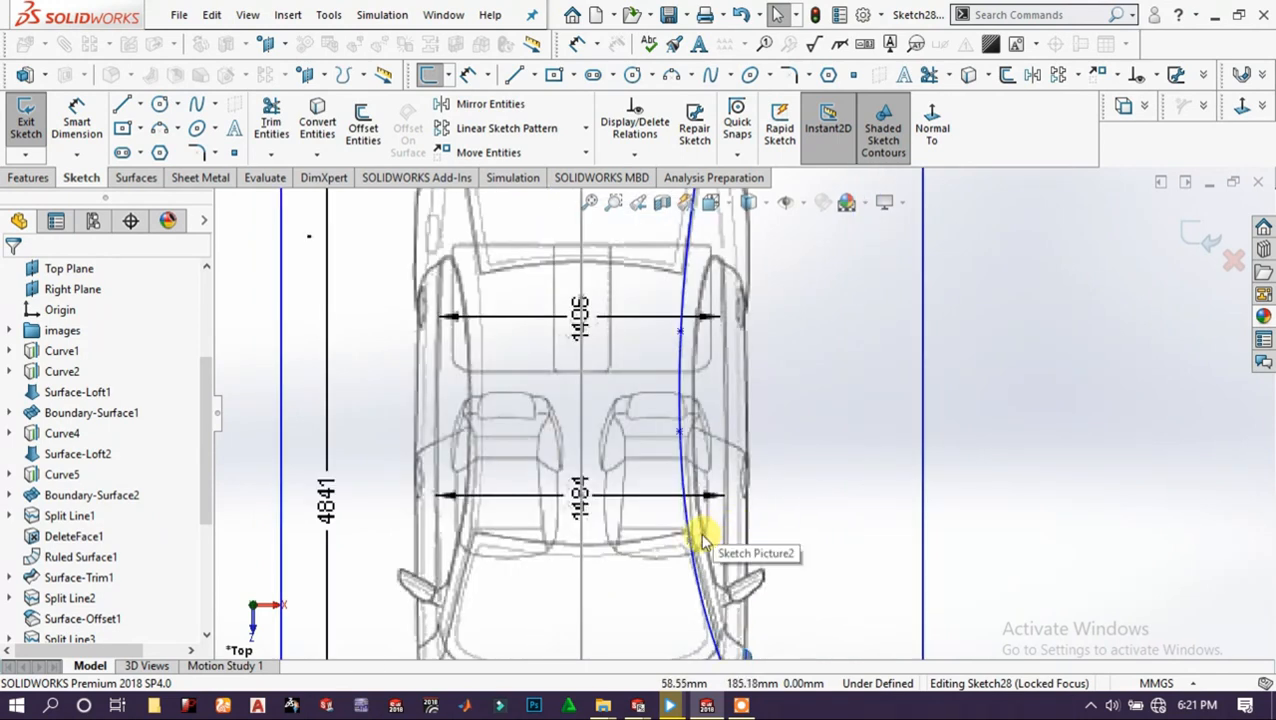
scroll(725, 619, "down", 1)
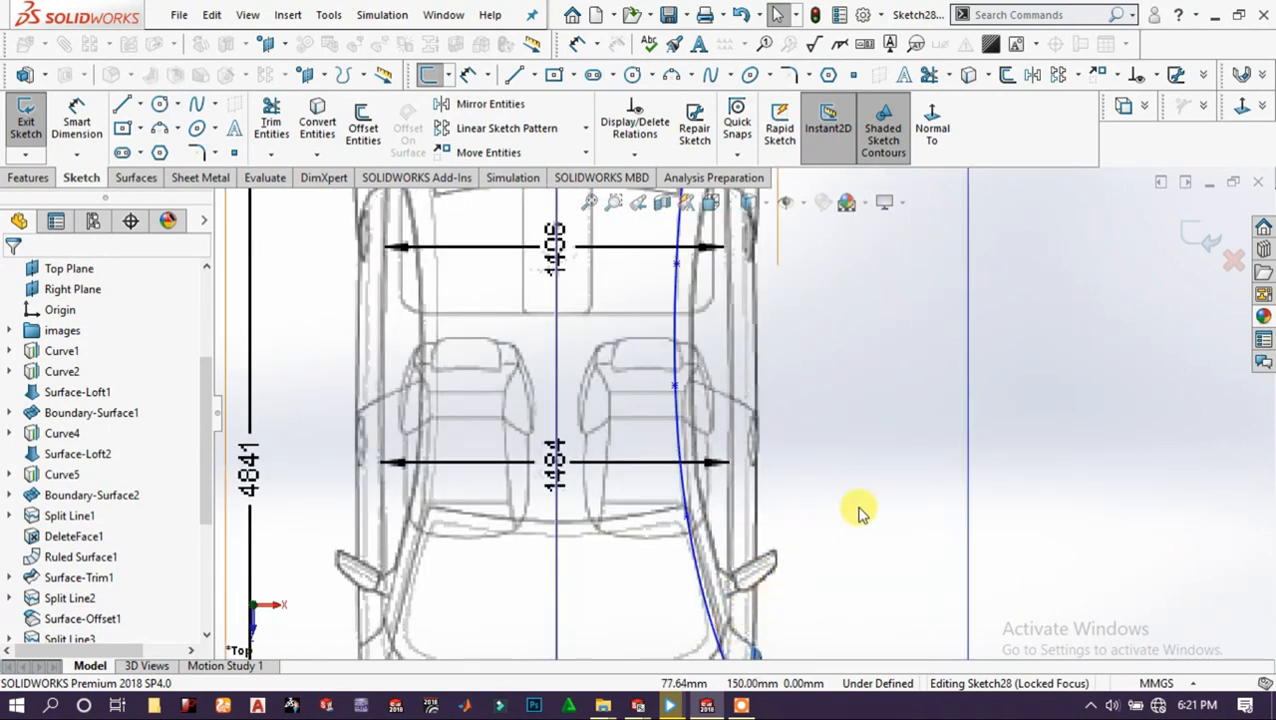
scroll(880, 495, "up", 1)
left_click(1187, 230)
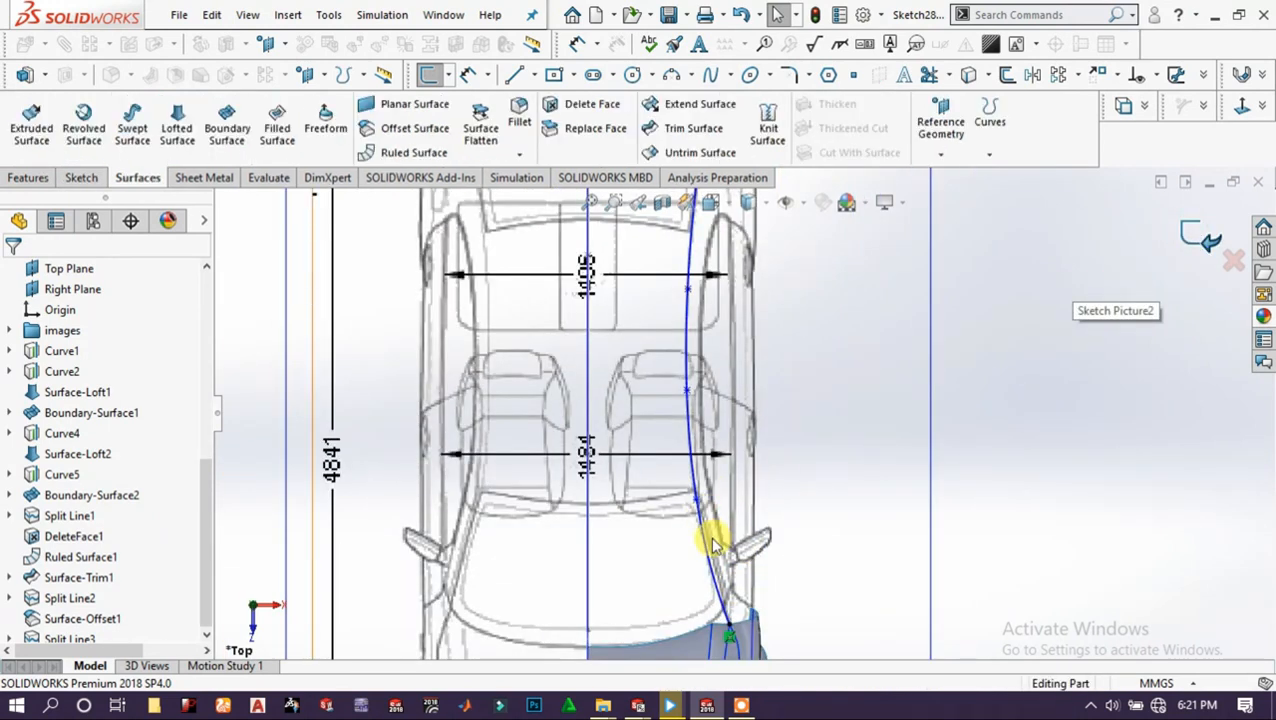
Create a projected curve from the top-view spline sketch and the side roofline sketch using Sketch on sketch.
scroll(716, 532, "up", 1)
scroll(689, 548, "up", 3)
middle_click_drag(697, 515, 697, 343)
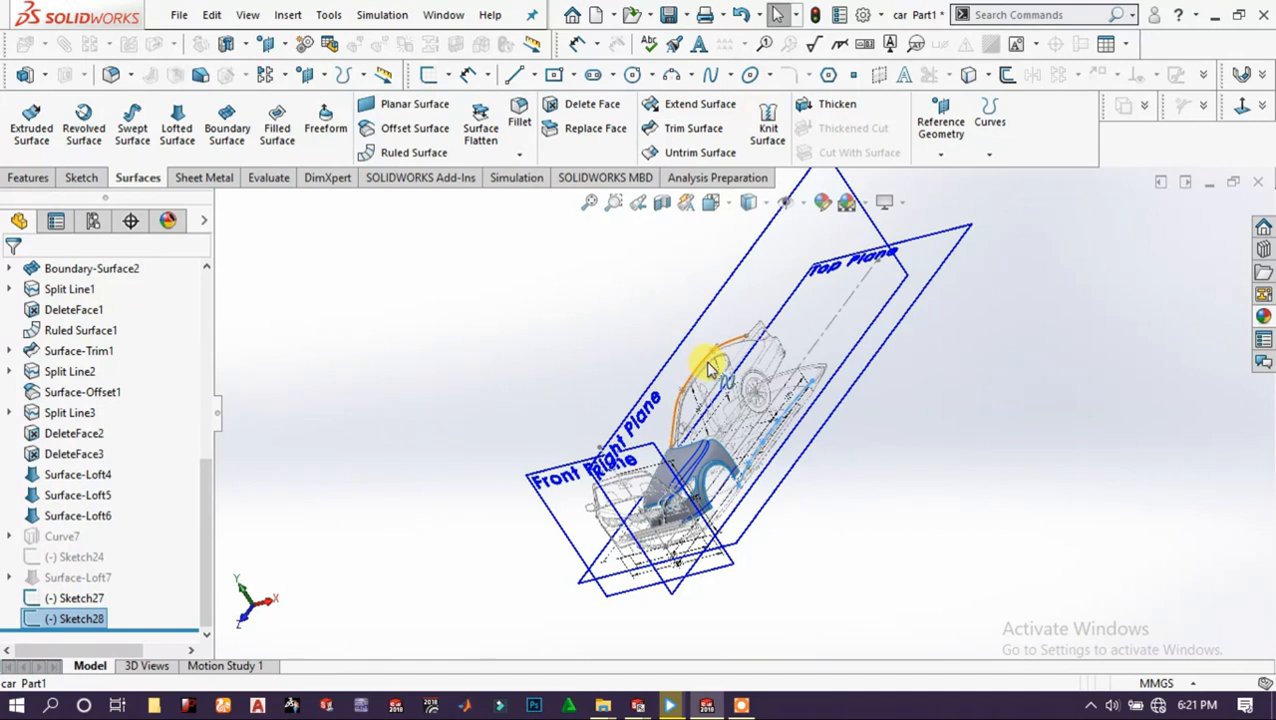
left_click(708, 368, "ctrl")
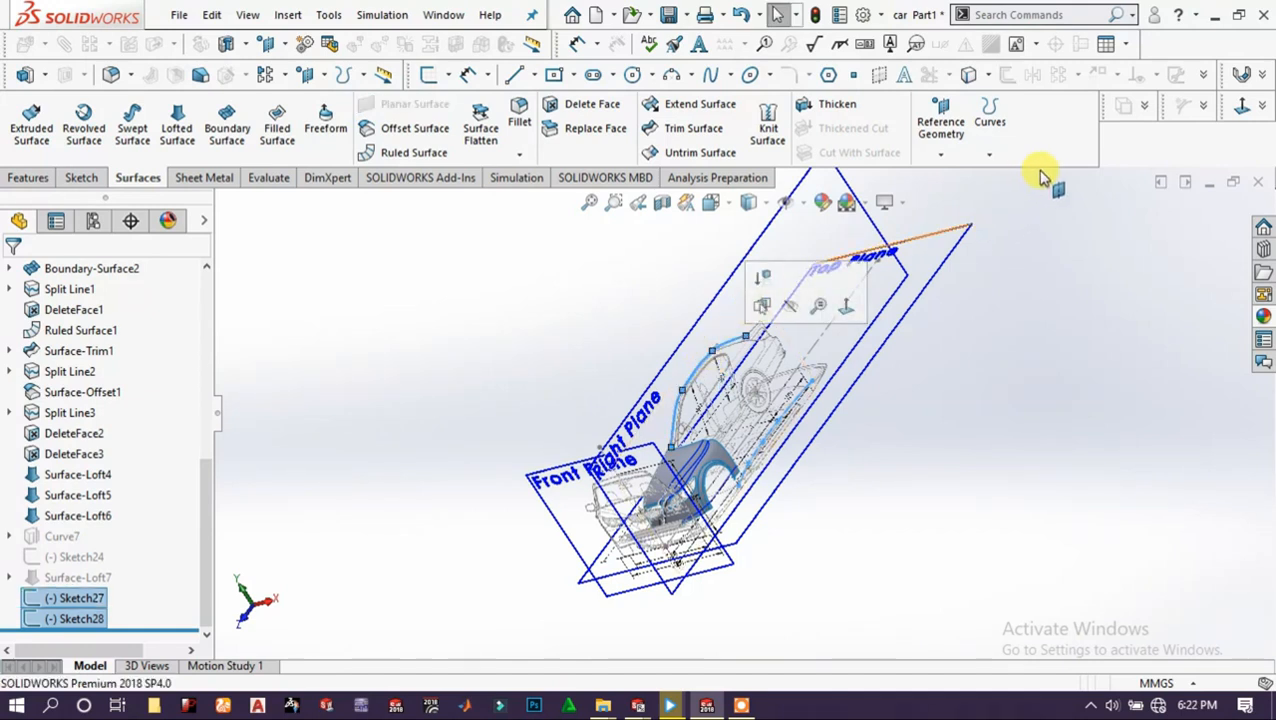
left_click(992, 158)
left_click(1030, 177)
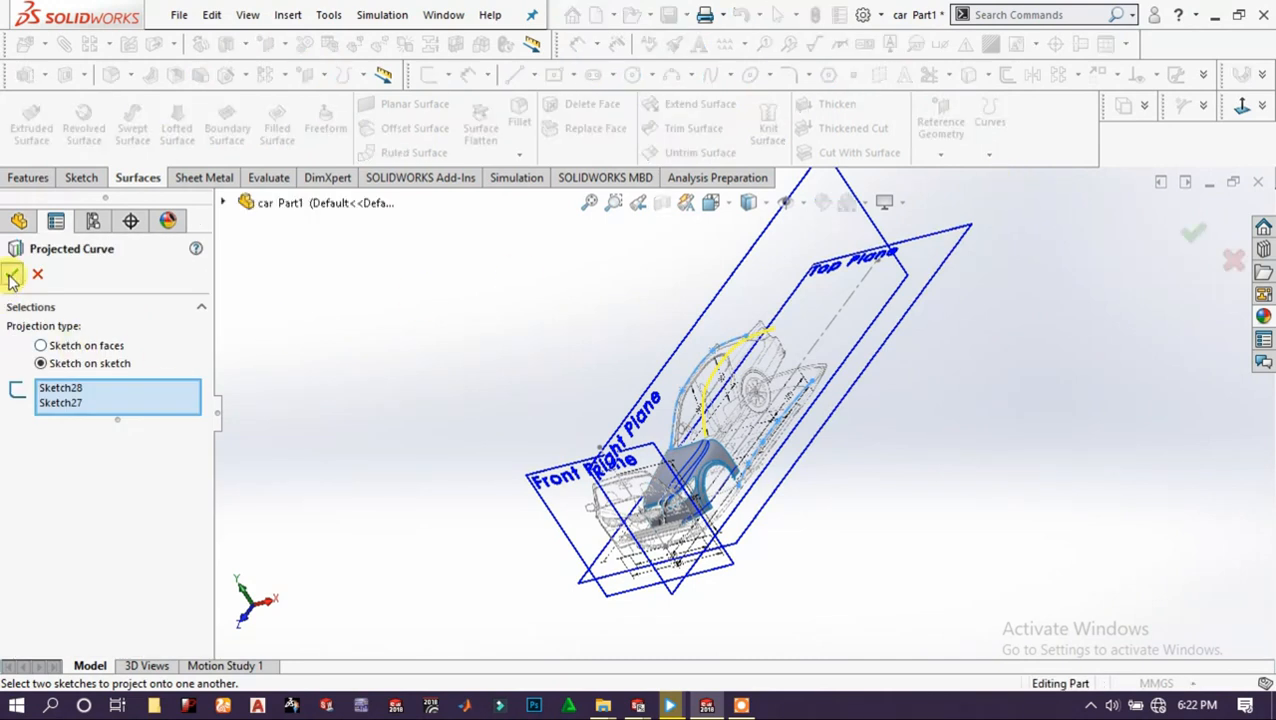
left_click(12, 275)
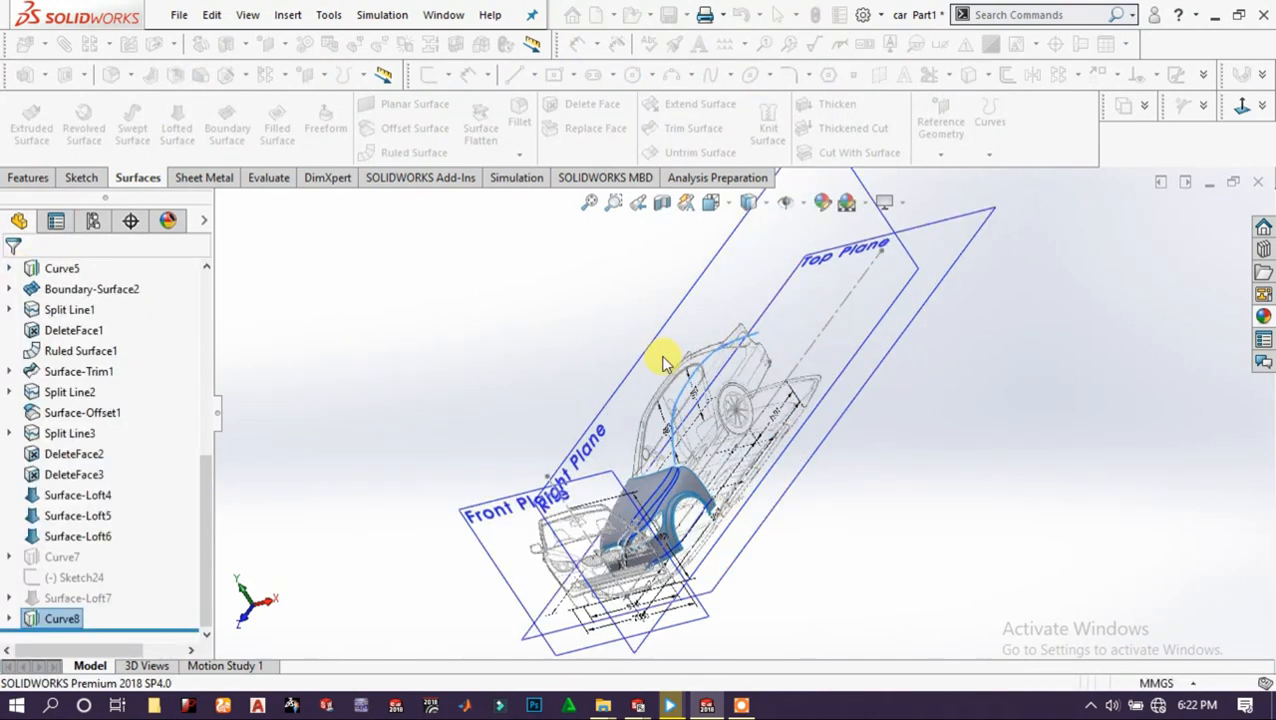
middle_click_drag(735, 376, 630, 400)
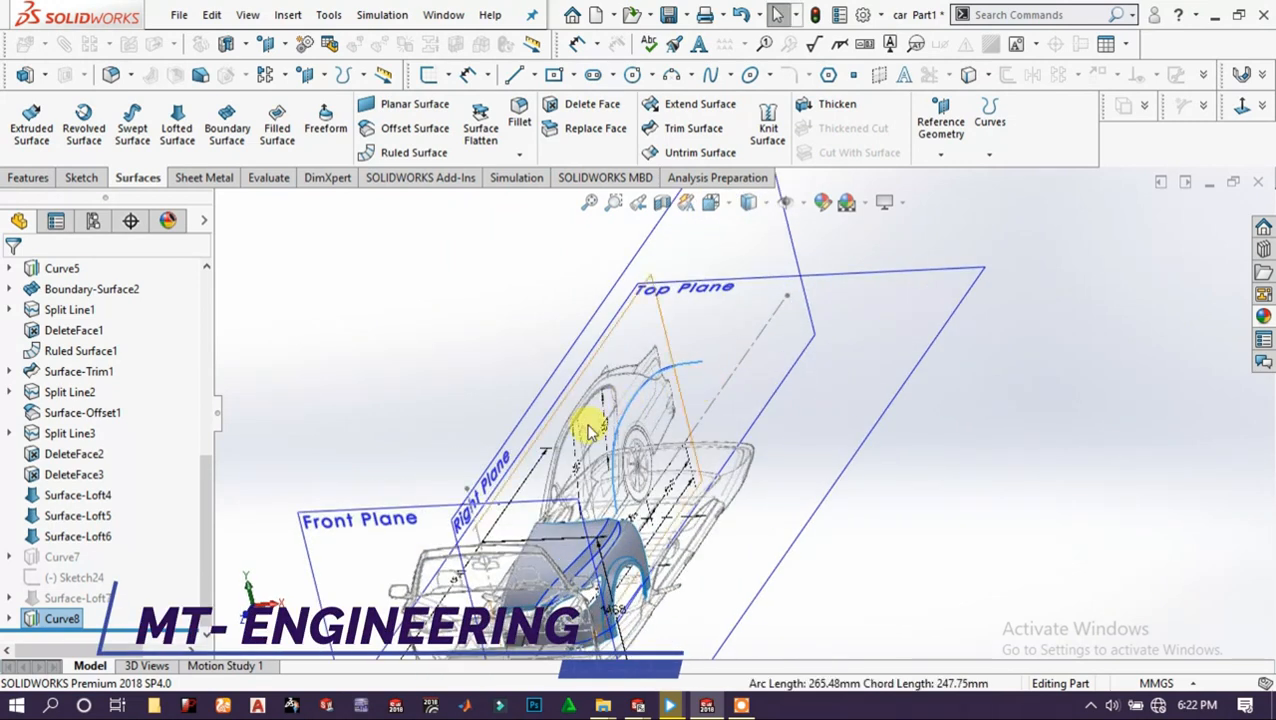
left_click(447, 75)
left_click(467, 121)
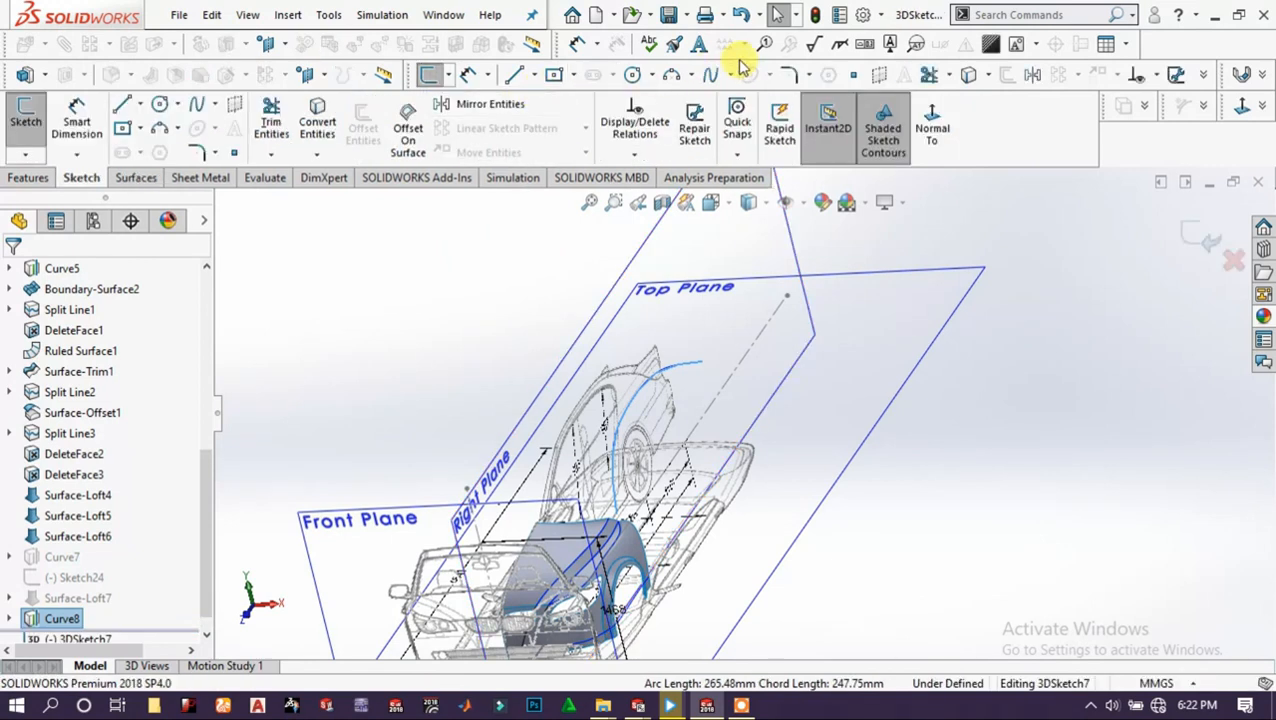
left_click(710, 75)
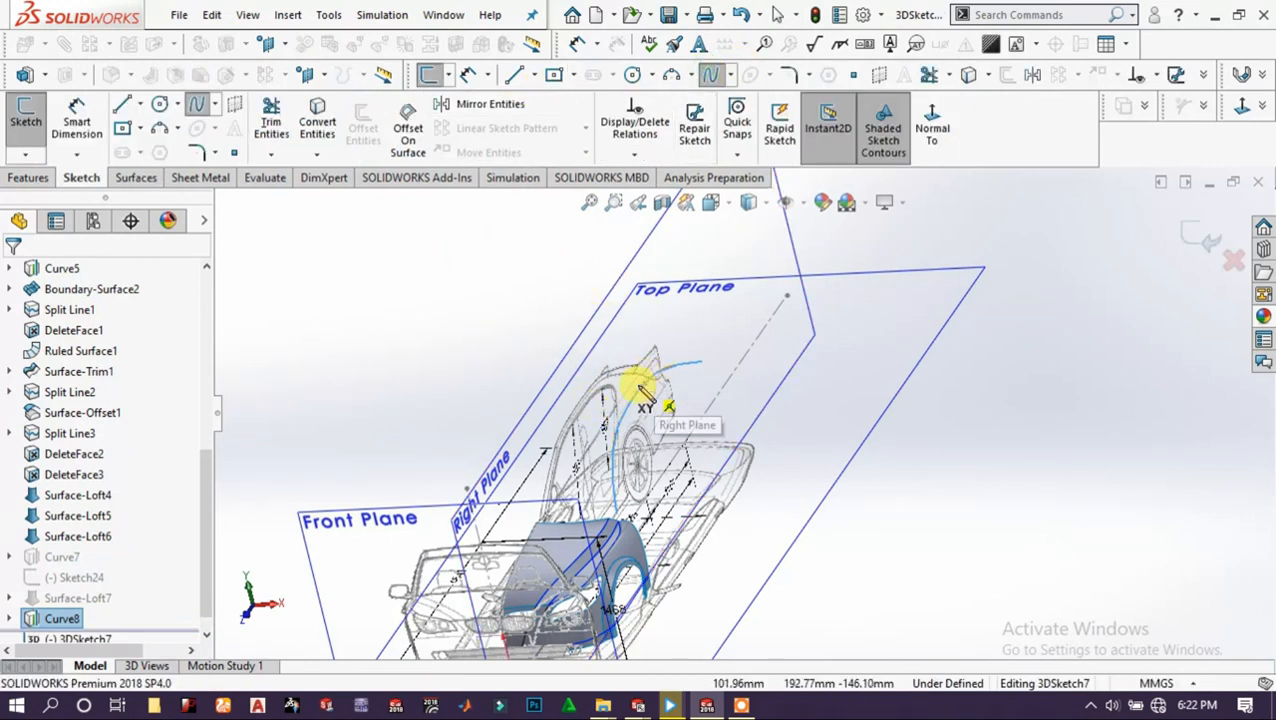
left_click(603, 390)
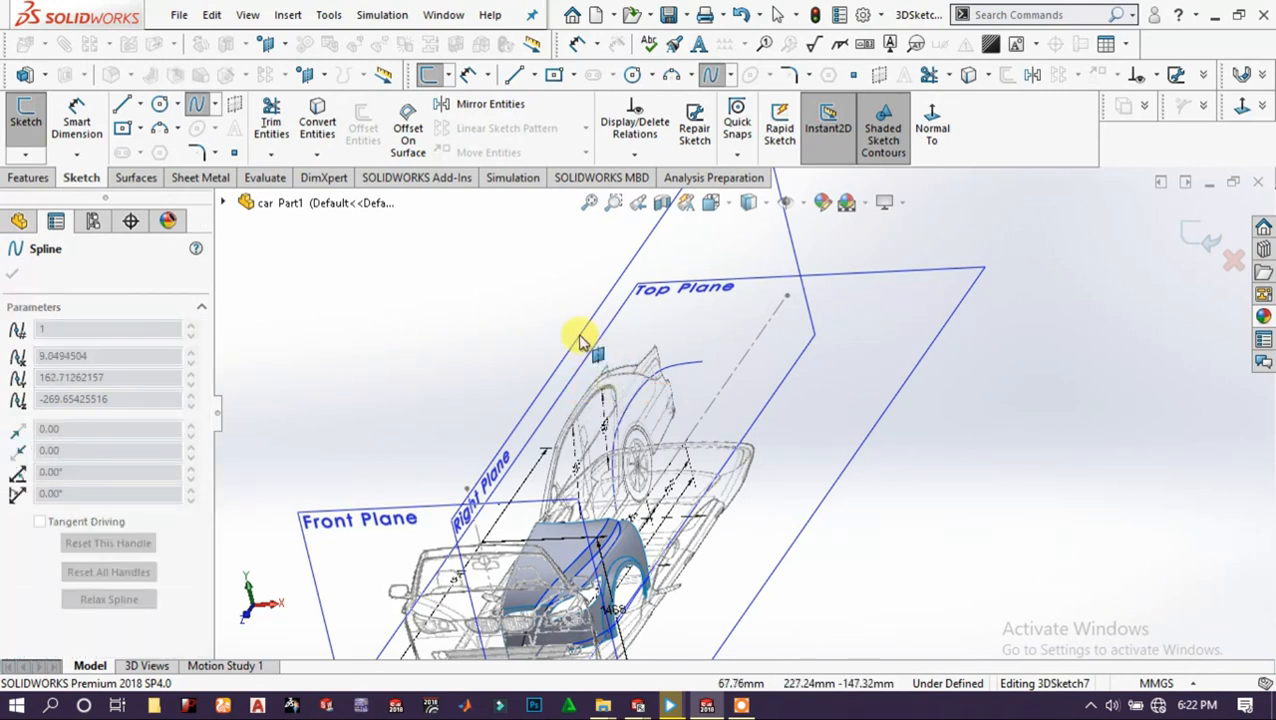
left_click(428, 74)
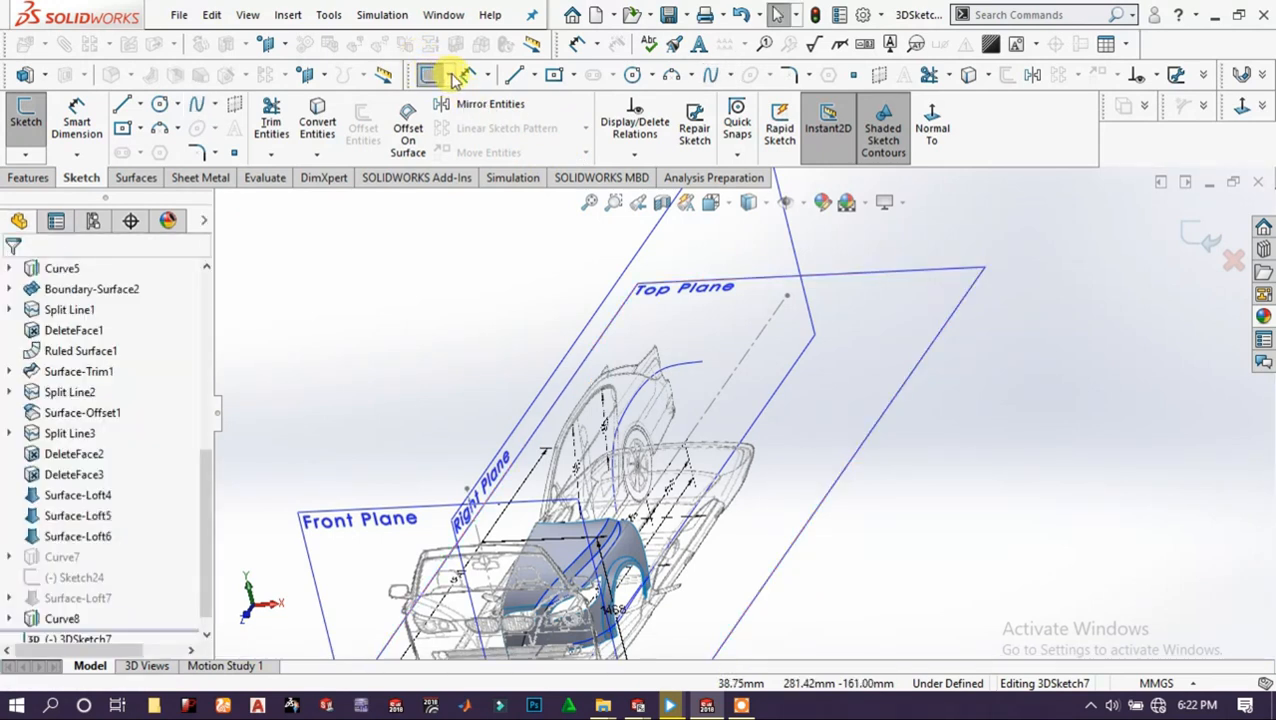
left_click(438, 78)
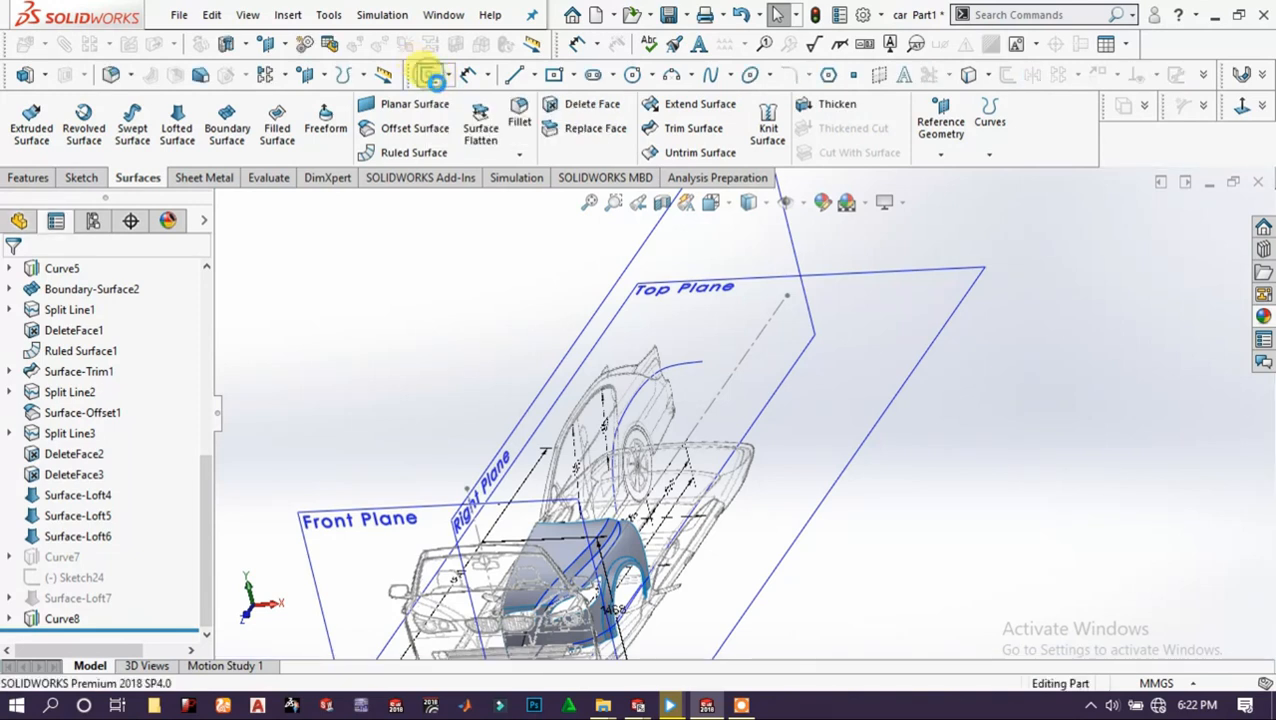
Start a sketch on the Right Plane, convert the projected roof side curve into it, and exit the sketch.
left_click(433, 79)
left_click(672, 244)
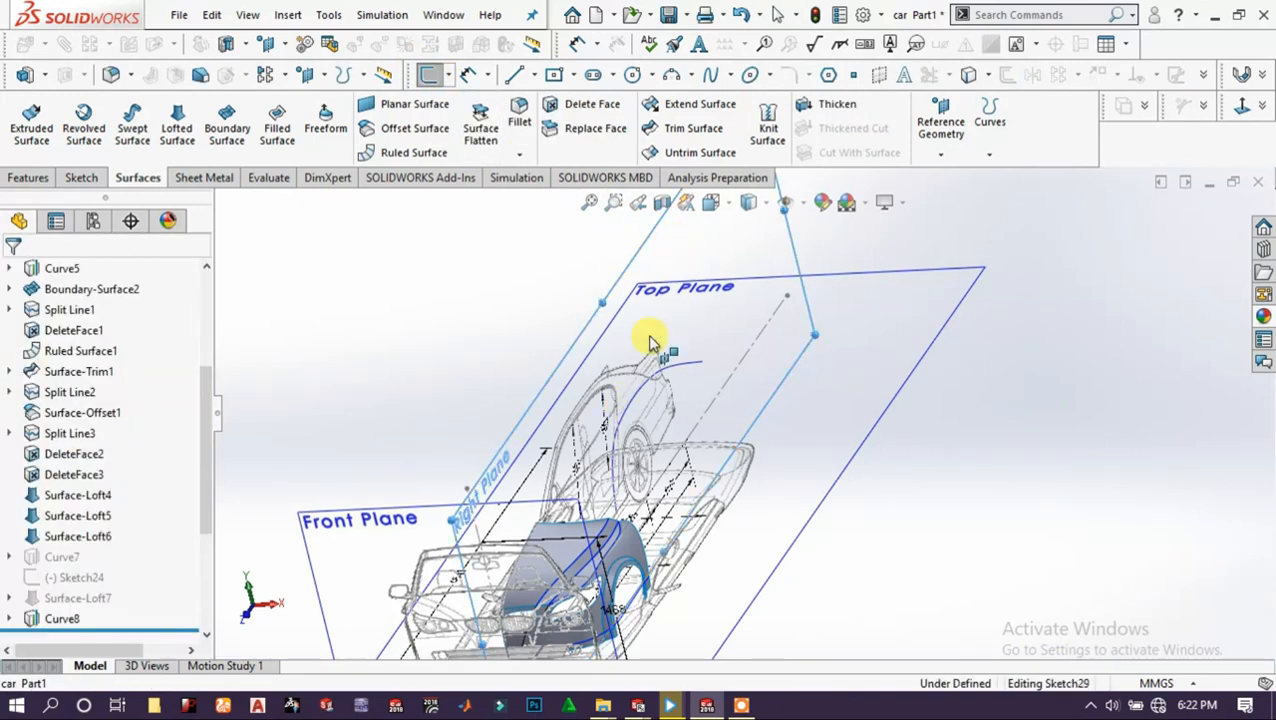
scroll(705, 365, "down", 5)
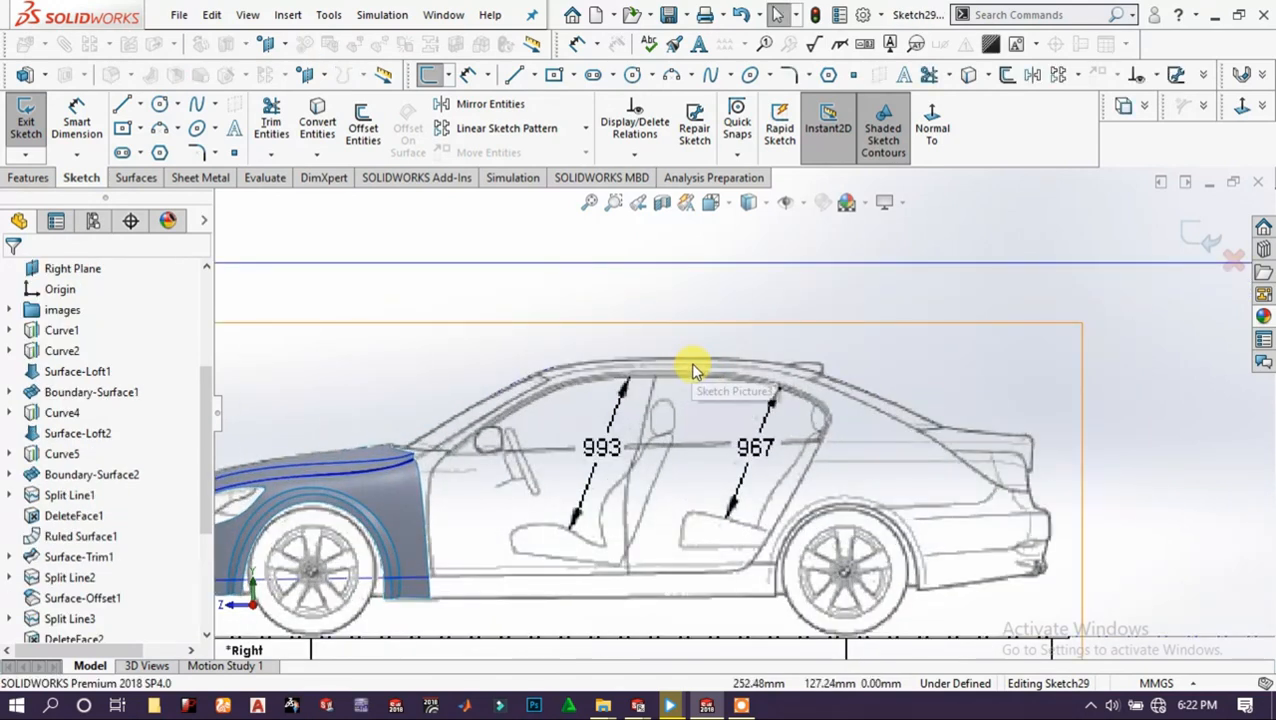
left_click(695, 362)
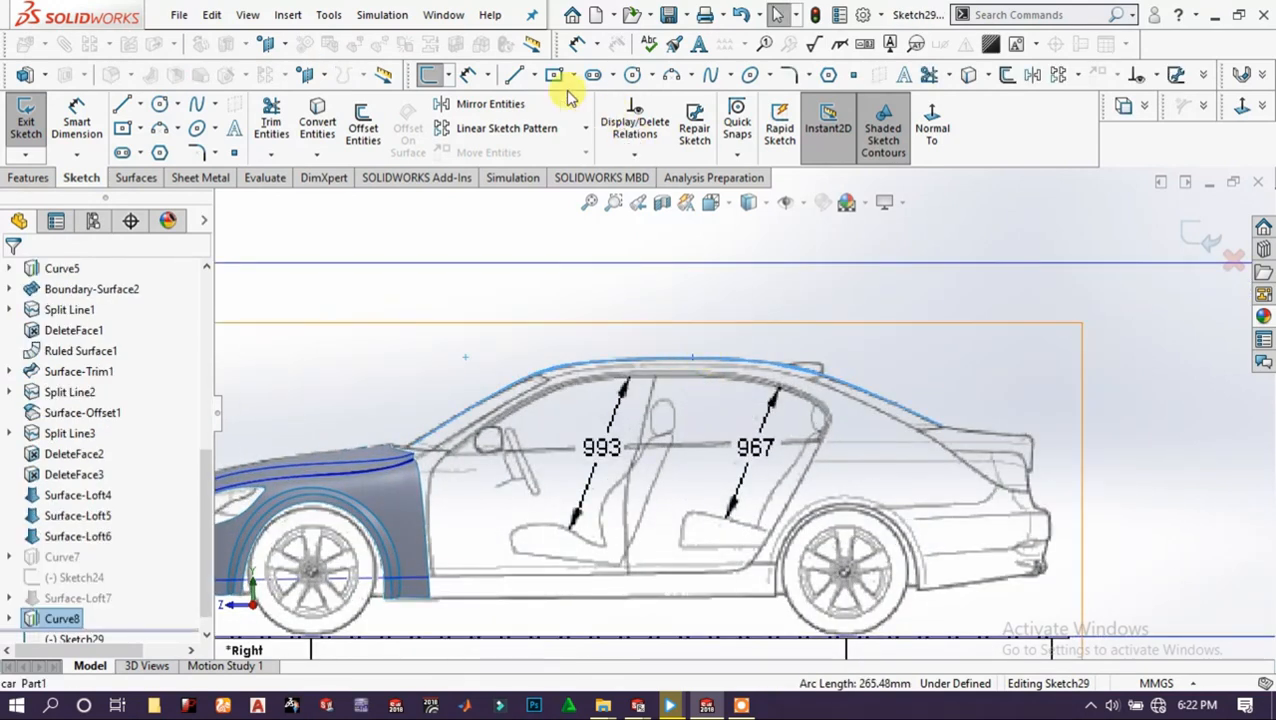
left_click(327, 118)
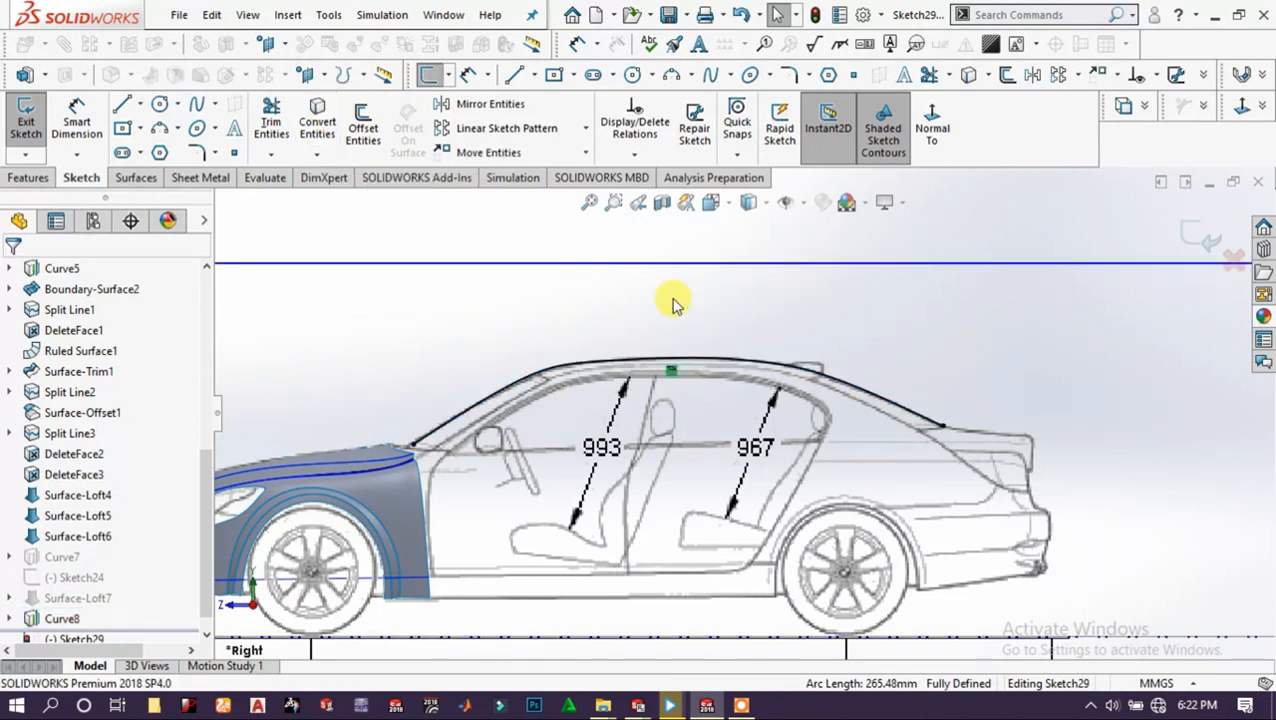
left_click(1204, 235)
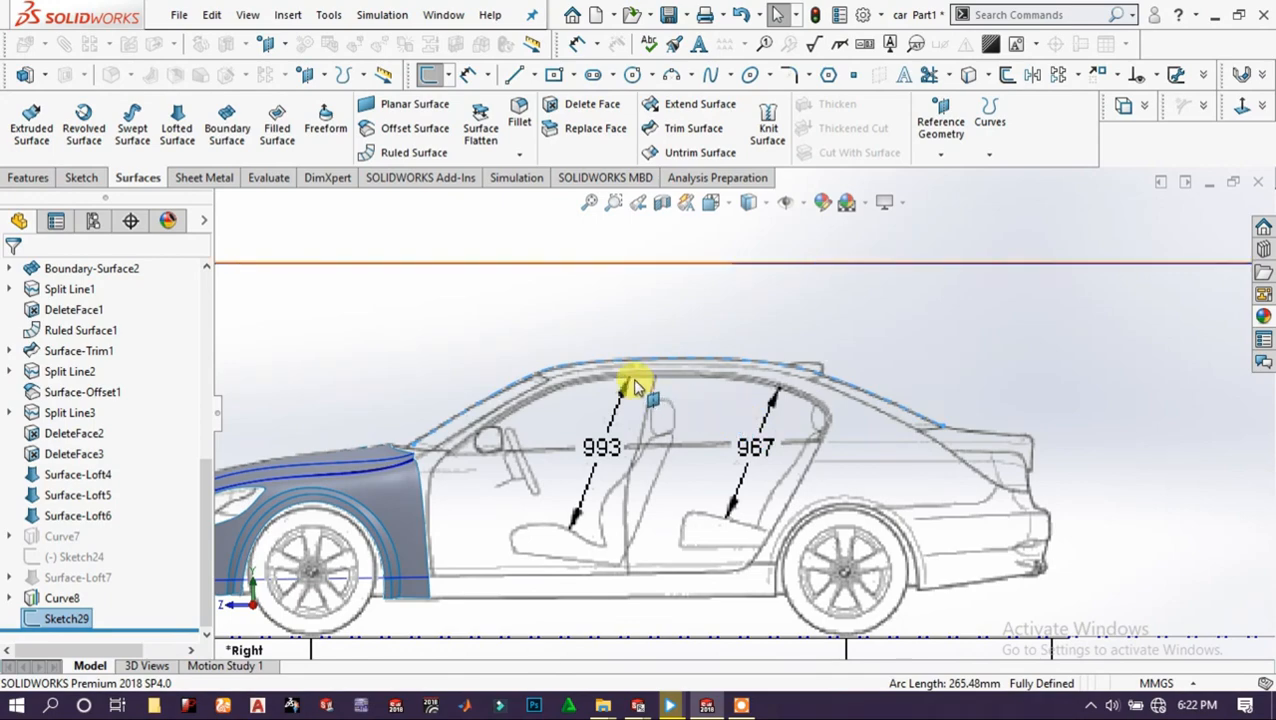
Start a 3D sketch and draw a two-point spline from the centre roofline across to the side curve near the roof's rear.
scroll(634, 387, "up", 1)
middle_click_drag(628, 414, 607, 512)
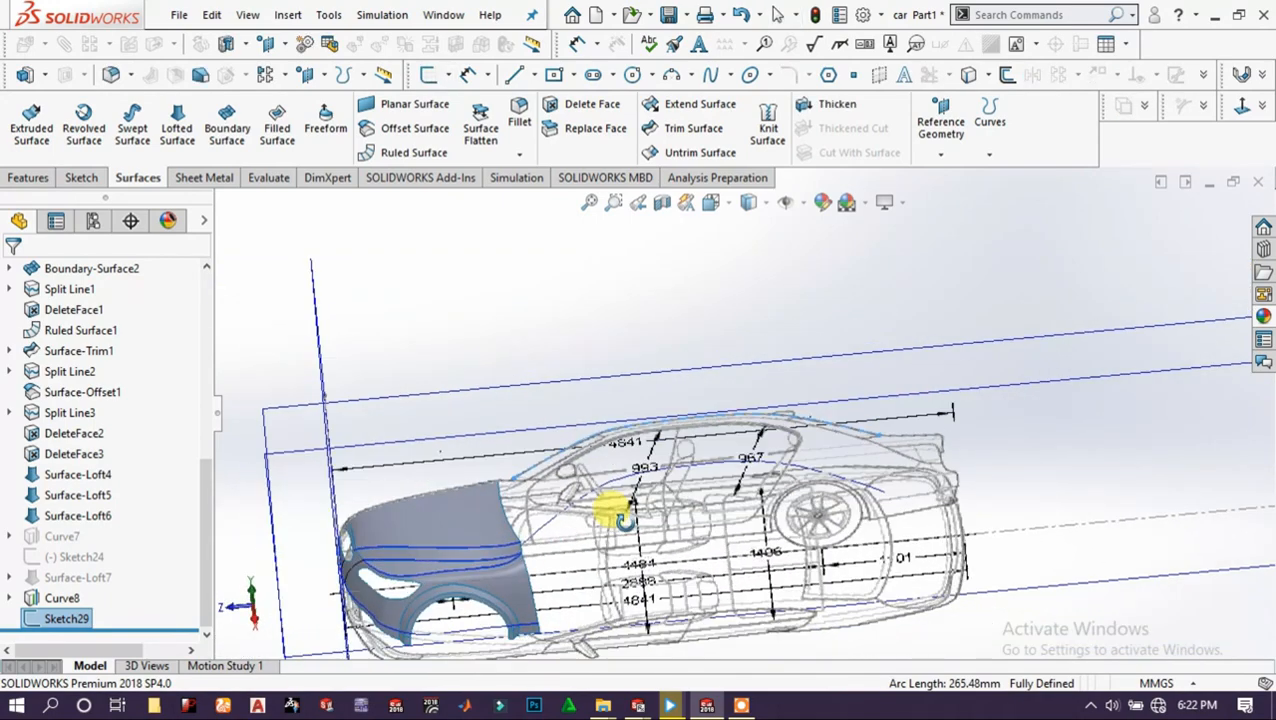
middle_click_drag(1157, 526, 1100, 440)
left_click(448, 78)
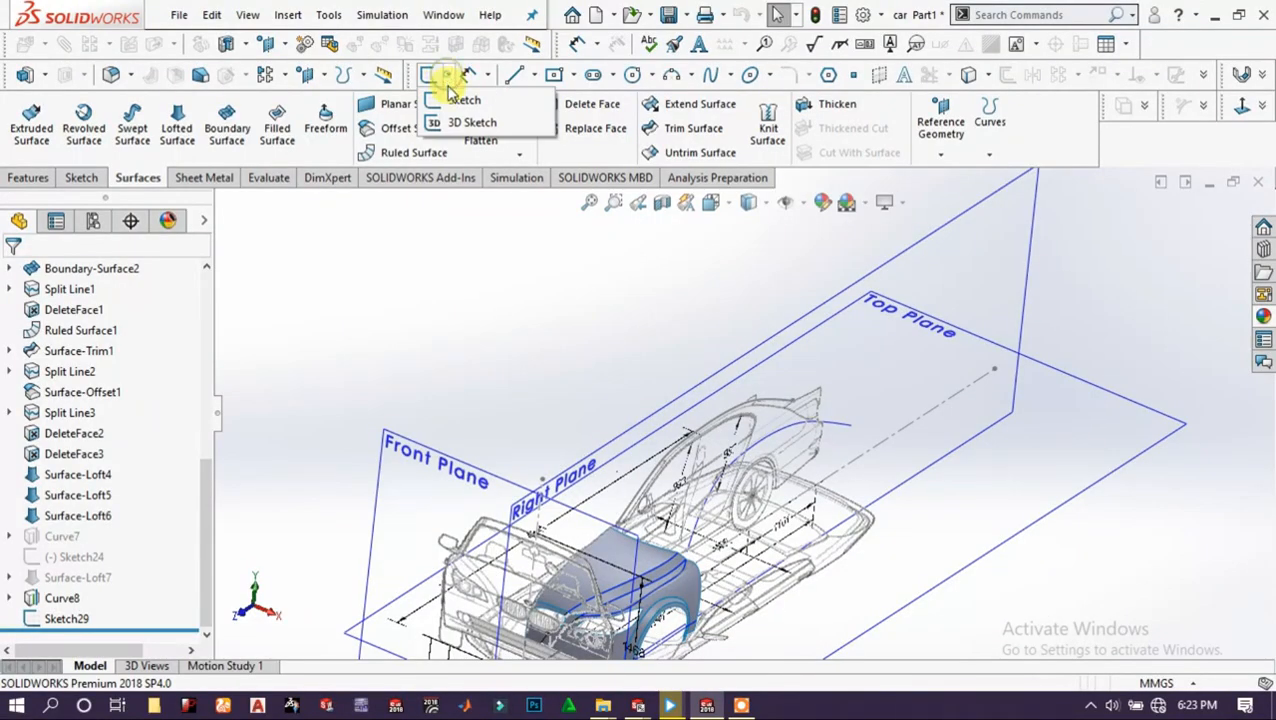
left_click(457, 124)
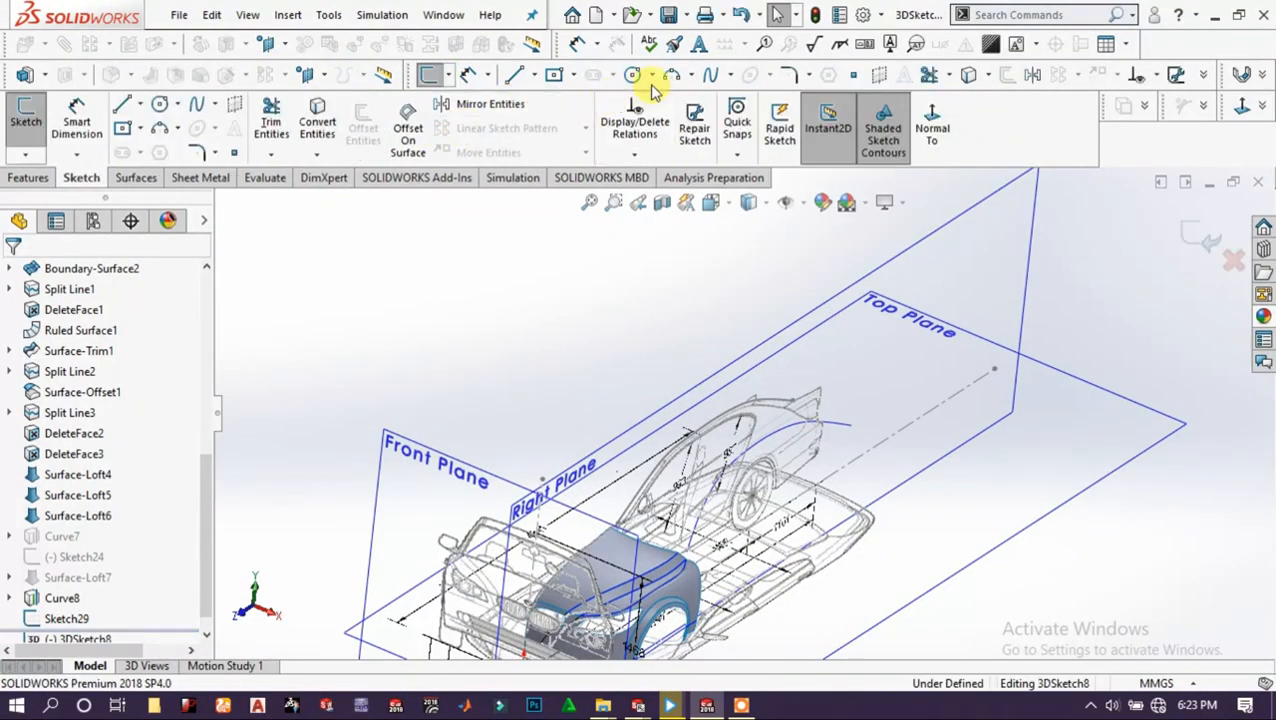
left_click(710, 75)
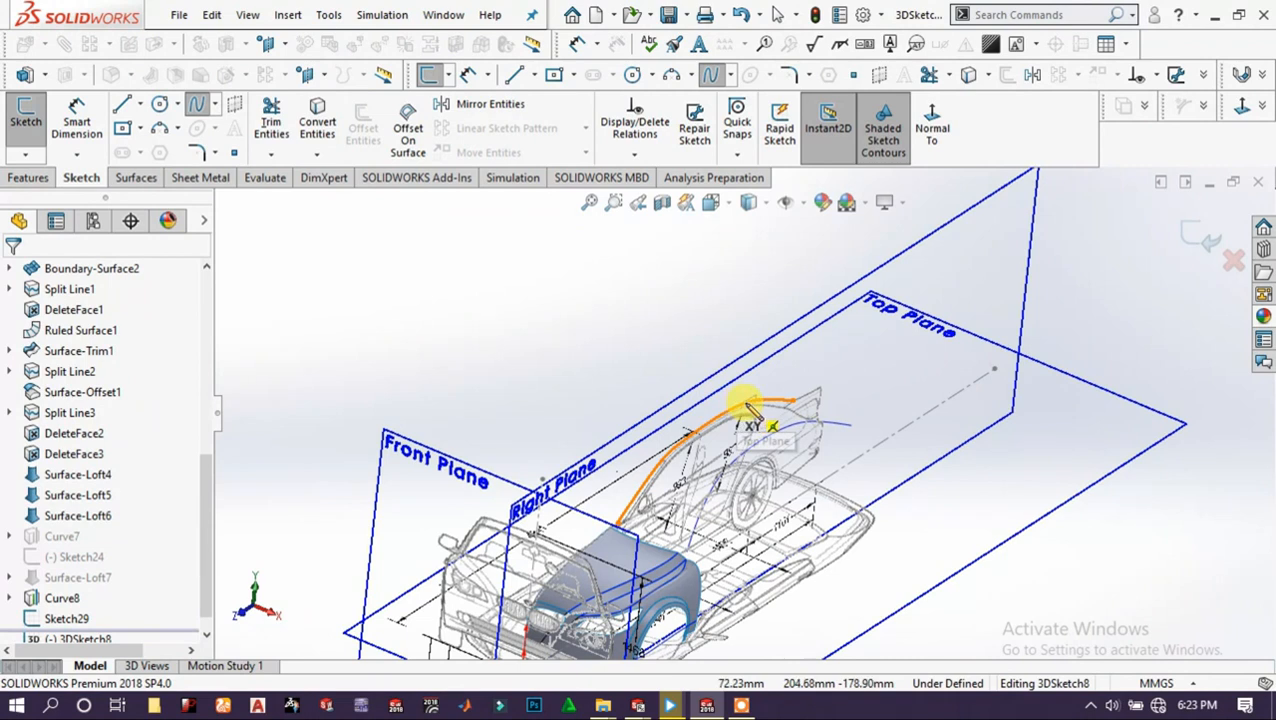
left_click(785, 408)
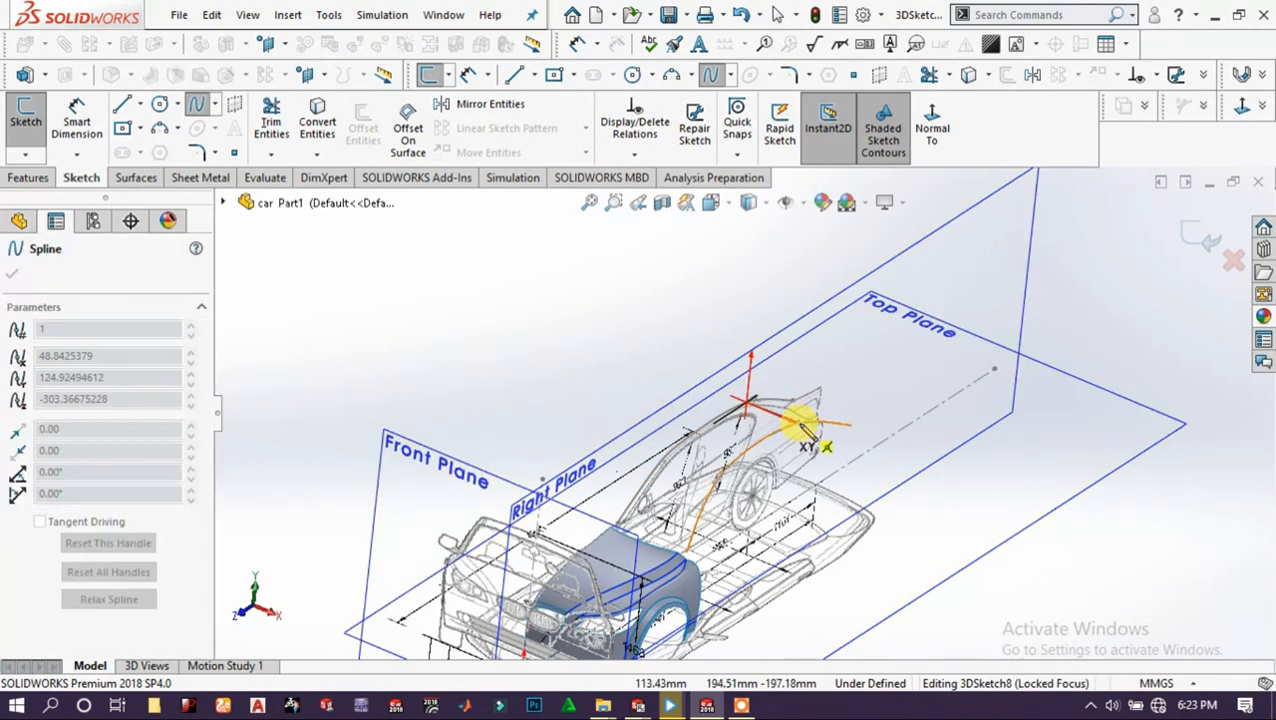
right_click(876, 392)
left_click(905, 400)
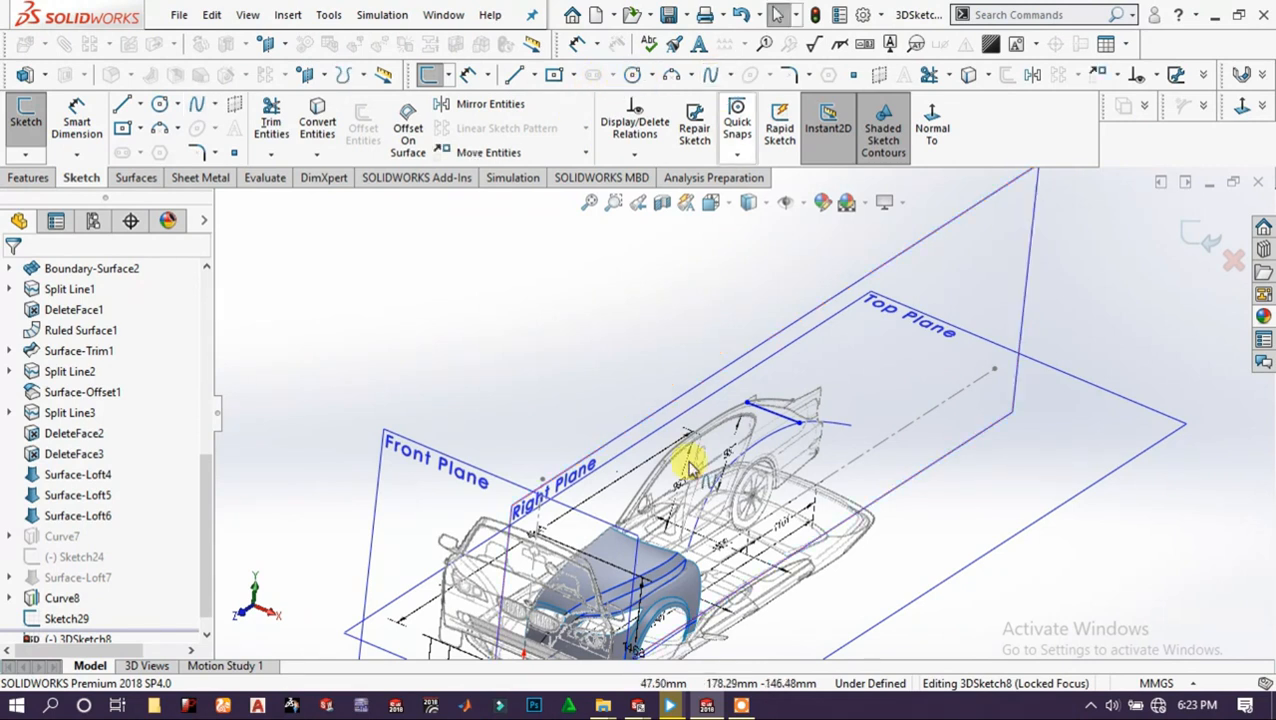
Draw a second two-point spline from the centre roofline to the side curve near the top of the windshield.
left_click(722, 79)
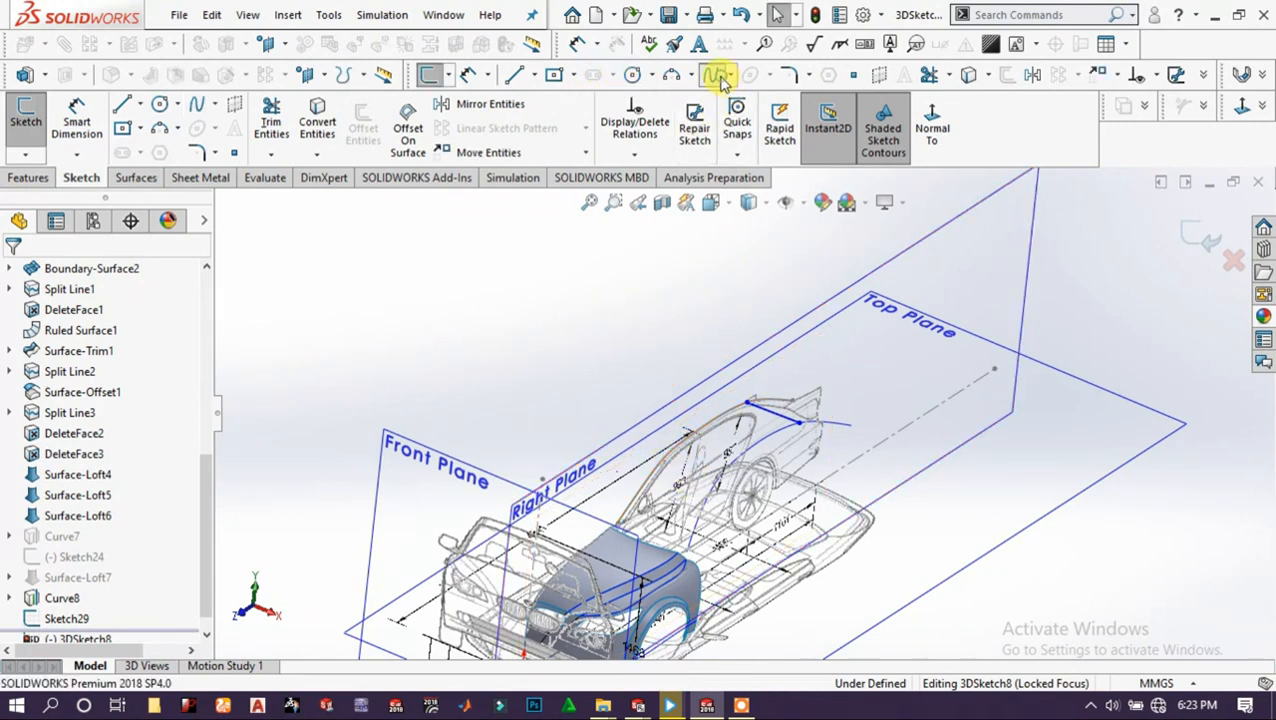
left_click(665, 457)
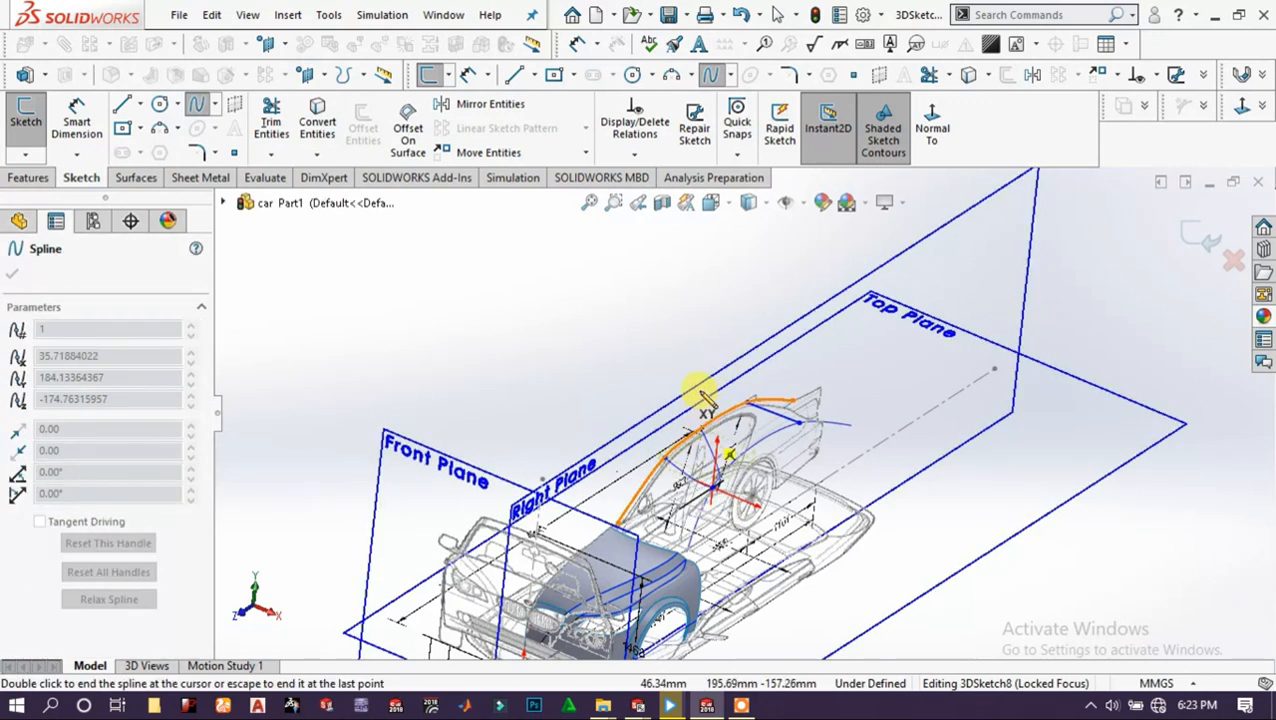
right_click(655, 350)
left_click(690, 362)
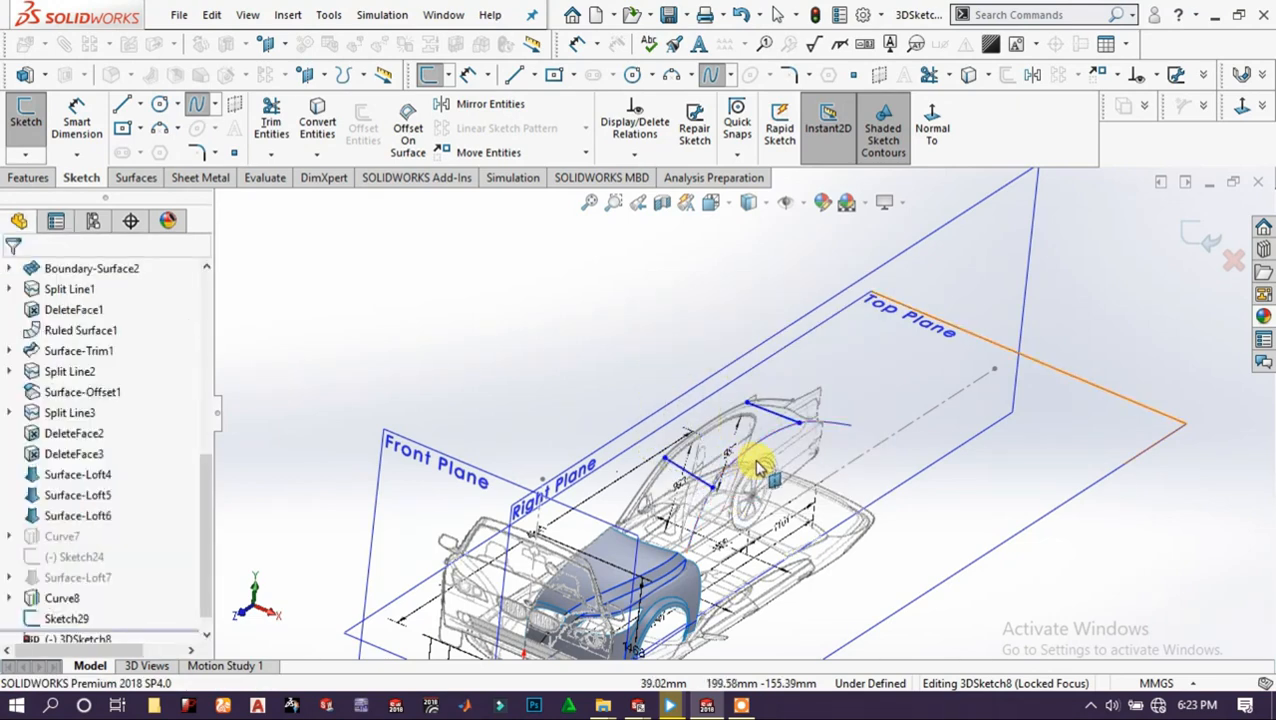
In the front view, reposition the cross splines' ends along their guide curves, raising the upper spline to the blueprint's roof edge.
middle_click_drag(773, 415, 798, 298)
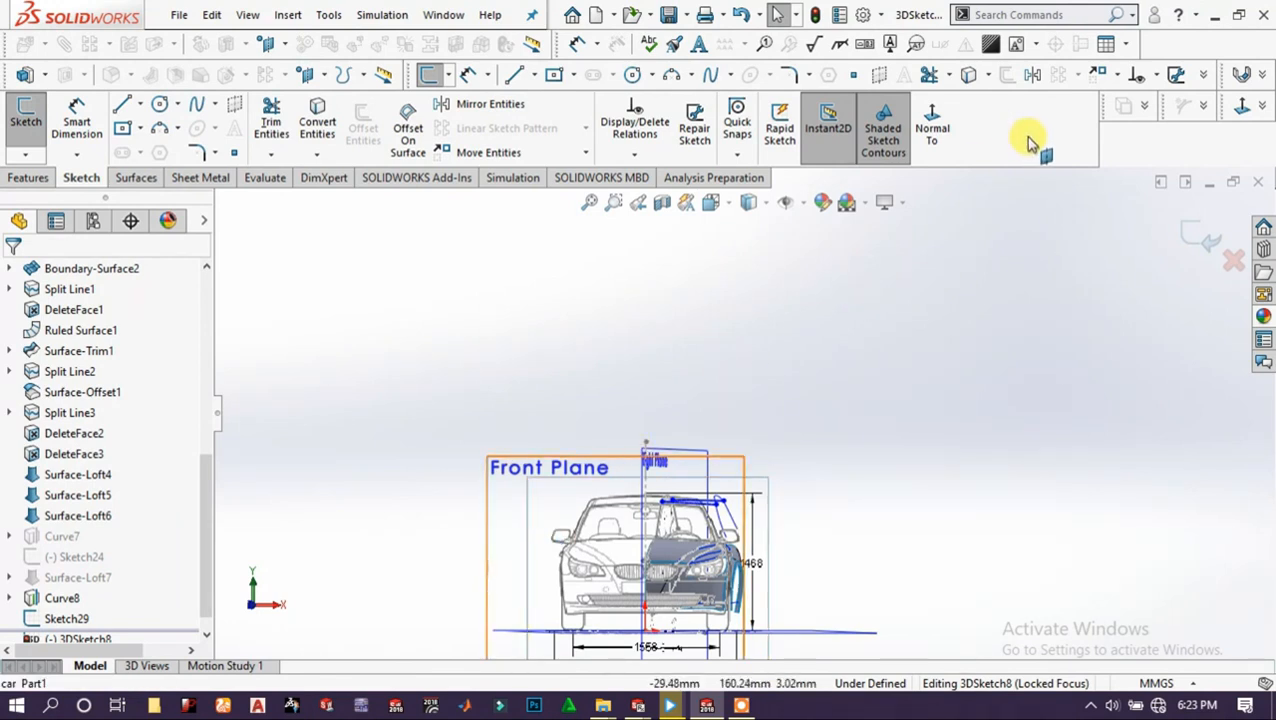
left_click(936, 122)
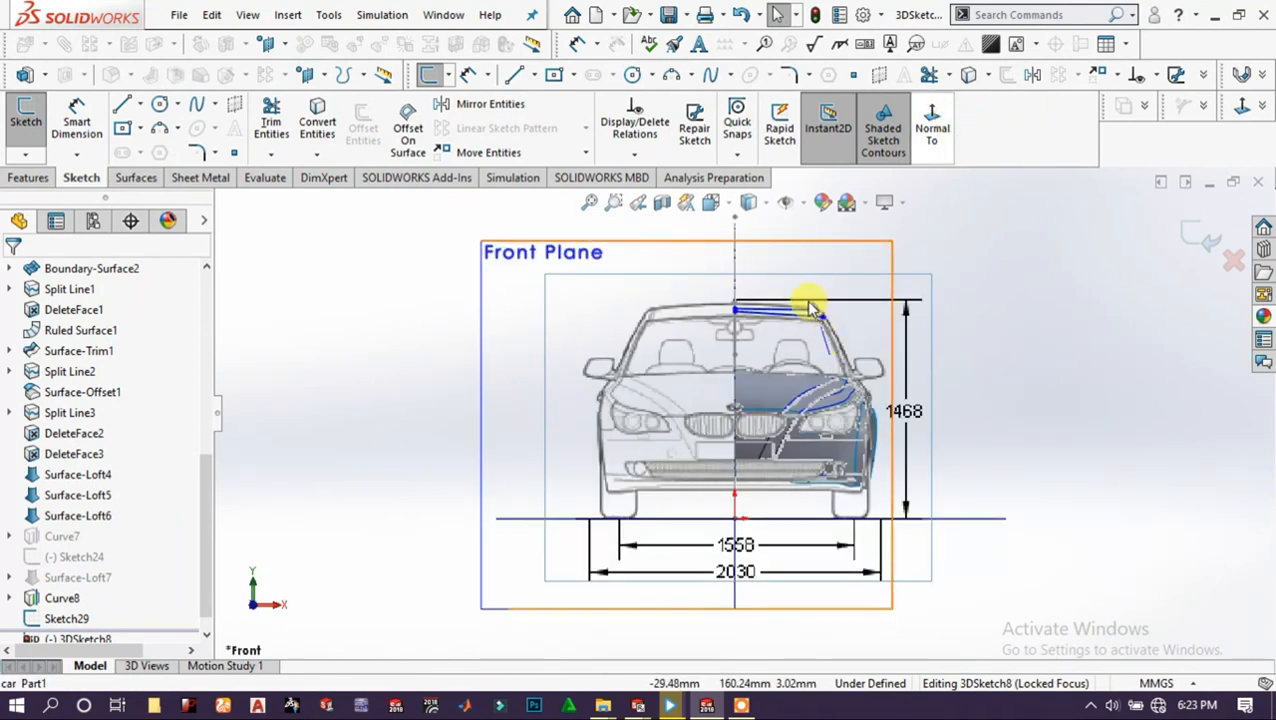
scroll(729, 345, "down", 5)
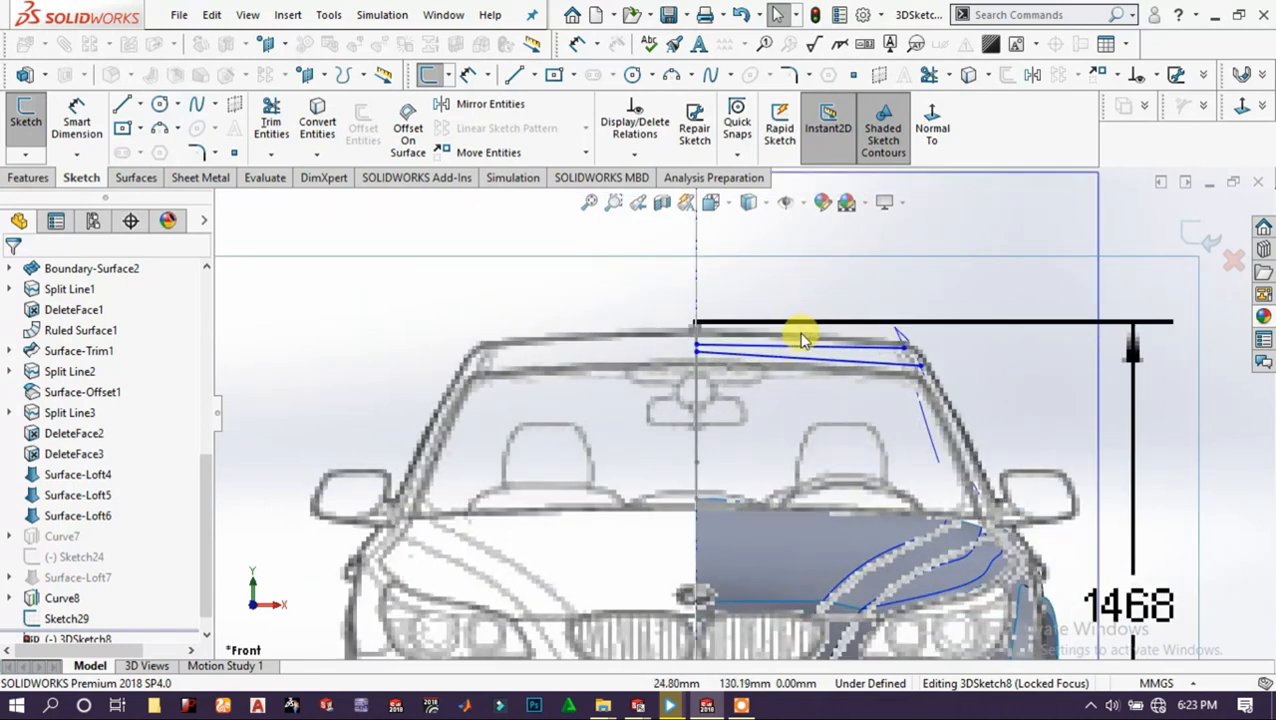
mouse_move(673, 364)
left_mouse_down()
mouse_move(673, 389)
mouse_move(673, 375)
mouse_move(974, 379)
mouse_move(945, 390)
left_mouse_up()
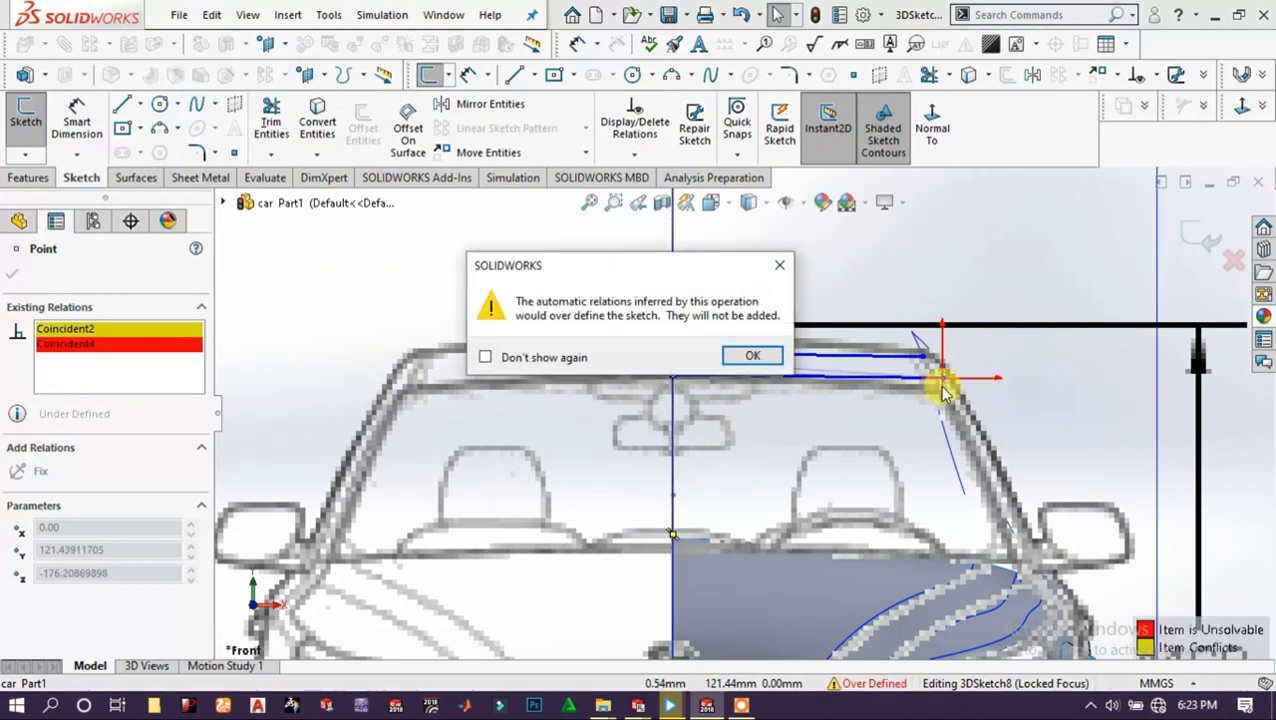
left_click(750, 357)
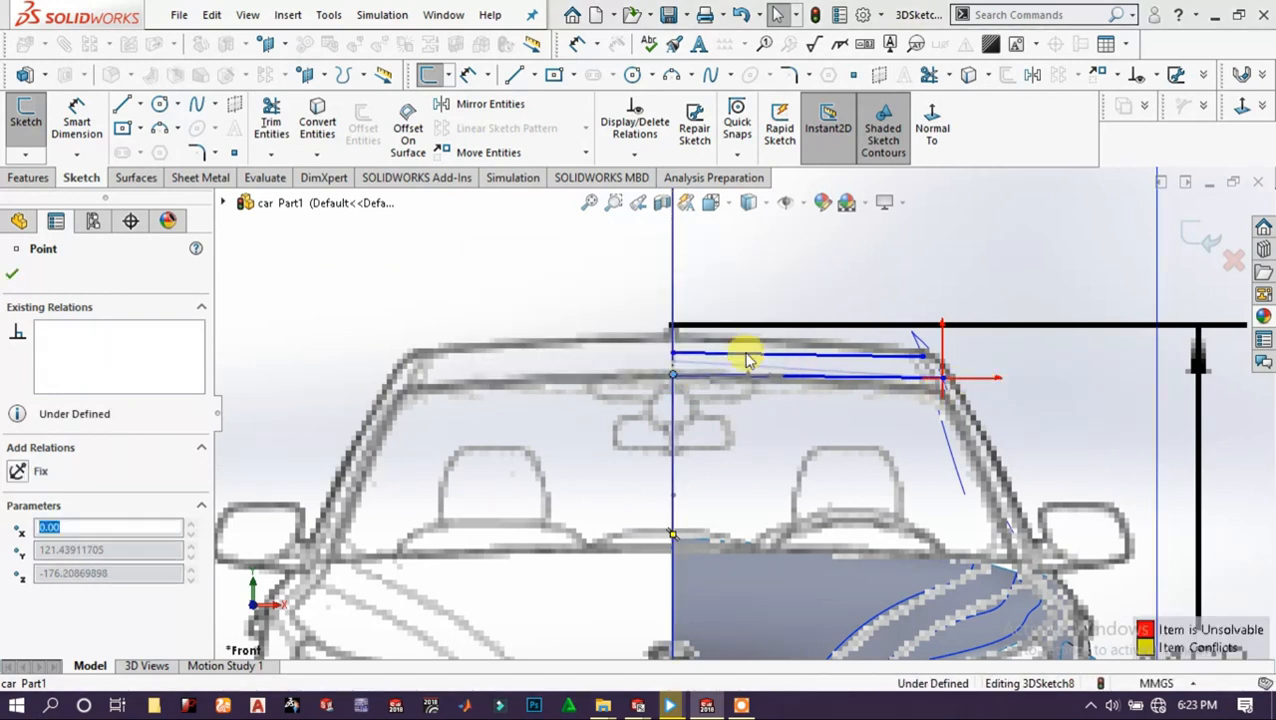
left_click(838, 374)
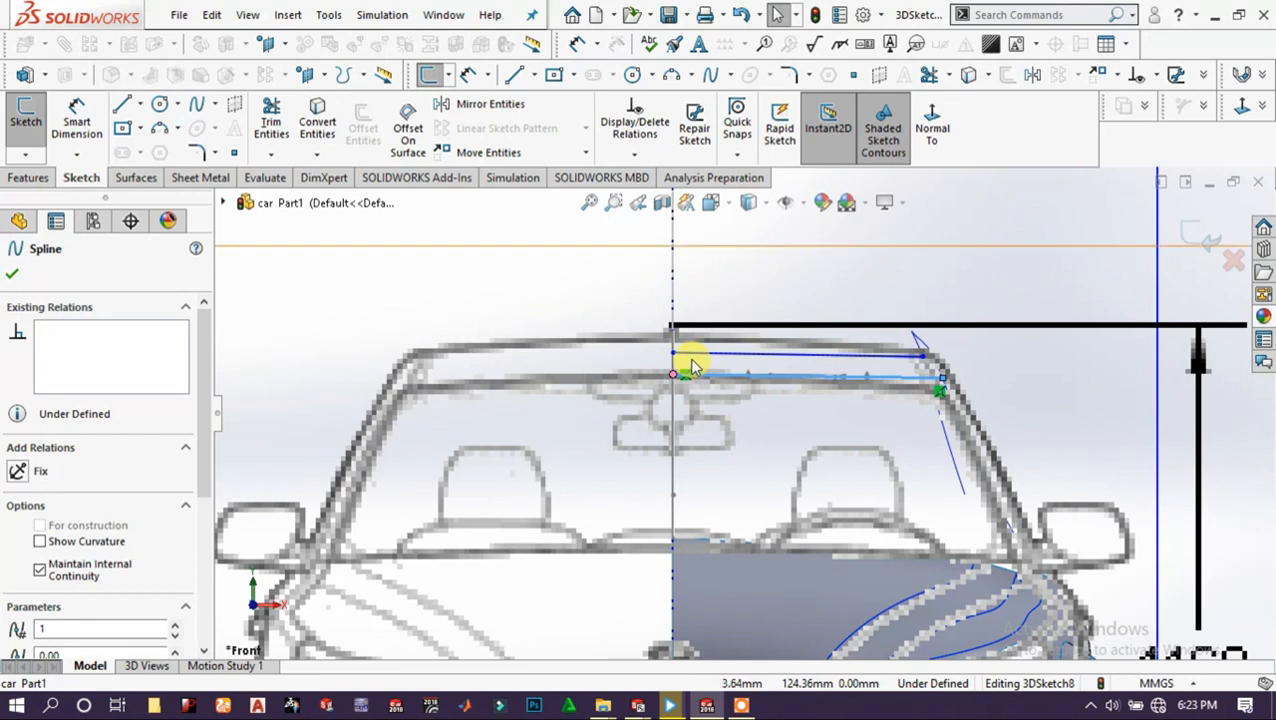
left_click_drag(697, 362, 717, 325)
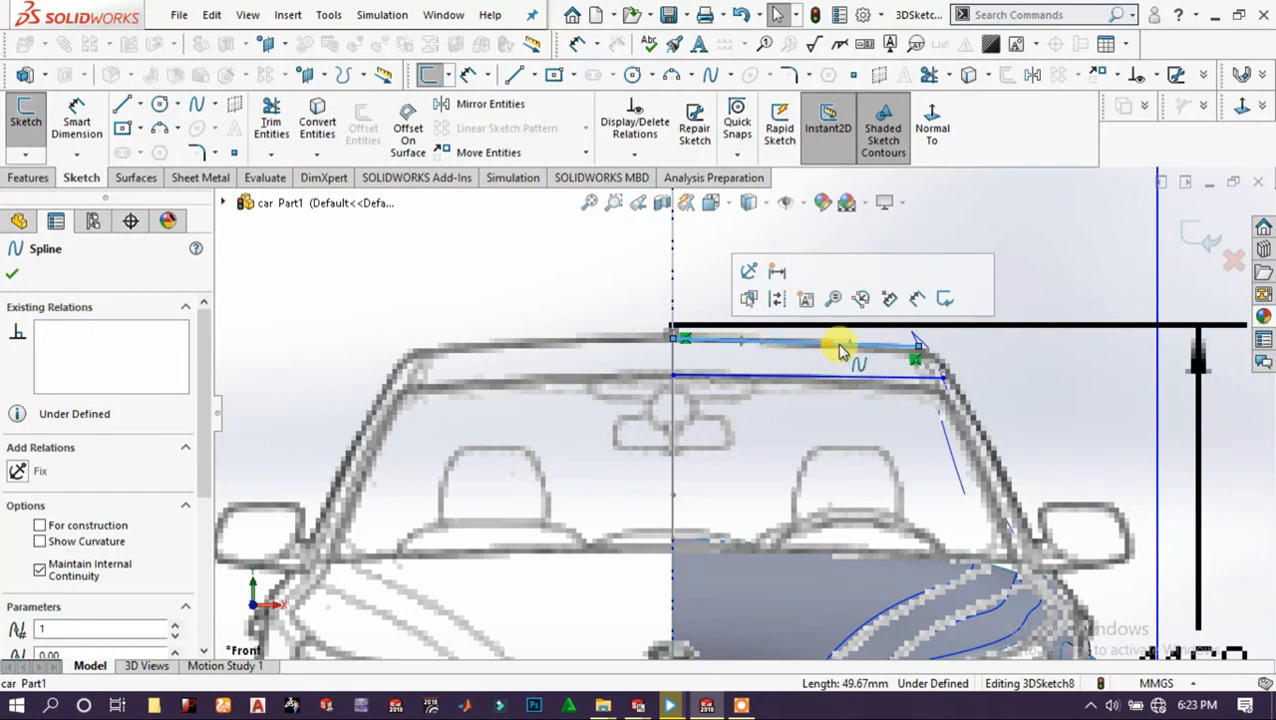
Bow the upper and lower cross splines slightly upward by adjusting their outer-end tangent handles.
left_click(816, 342)
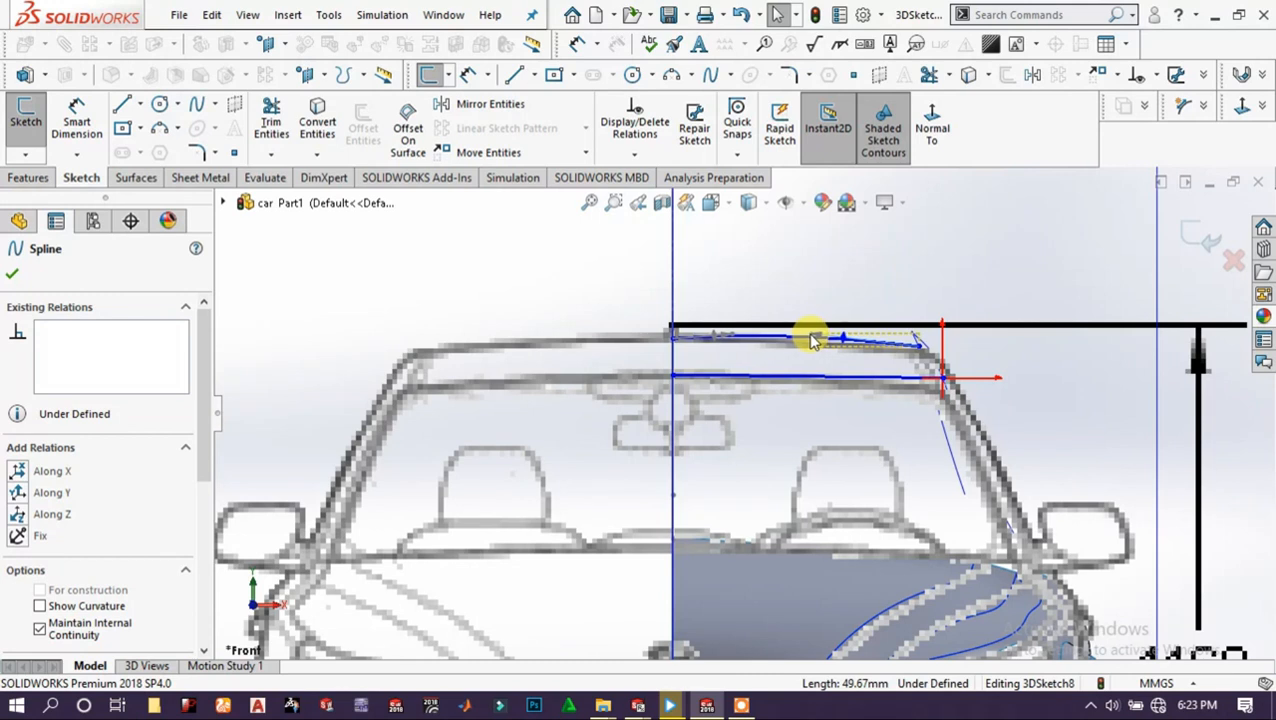
left_click_drag(808, 338, 808, 332)
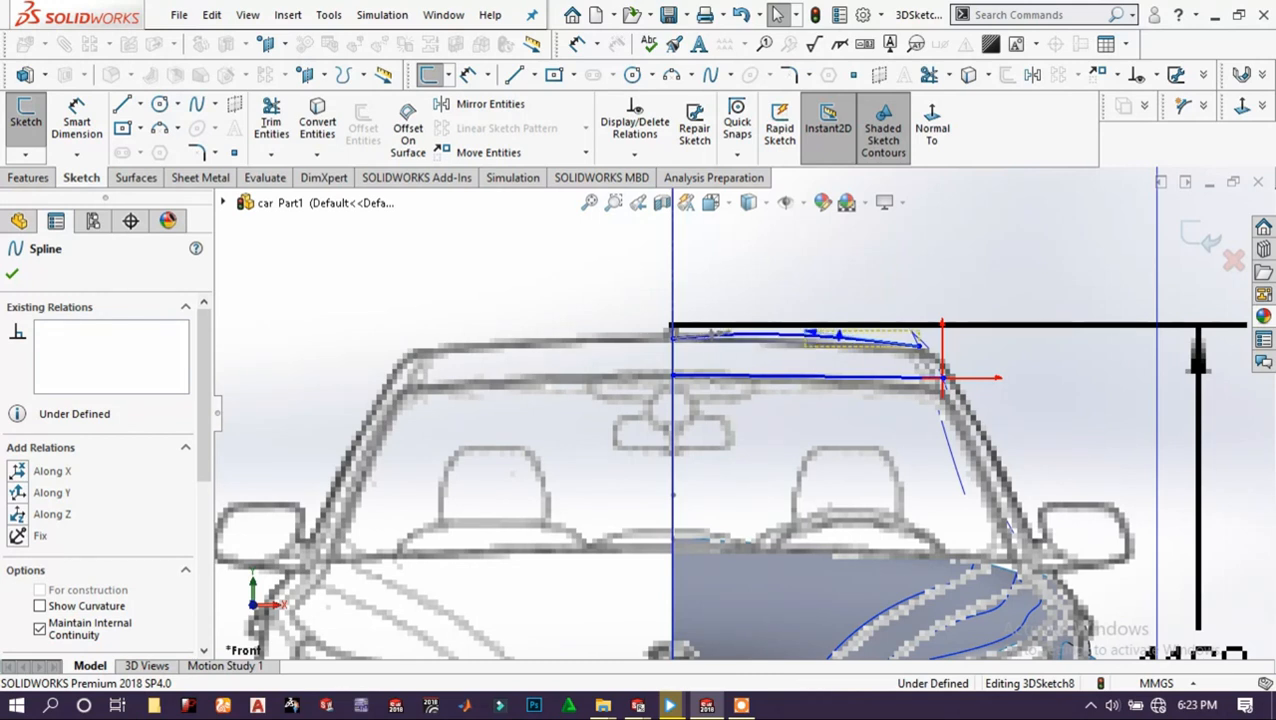
left_click(840, 381)
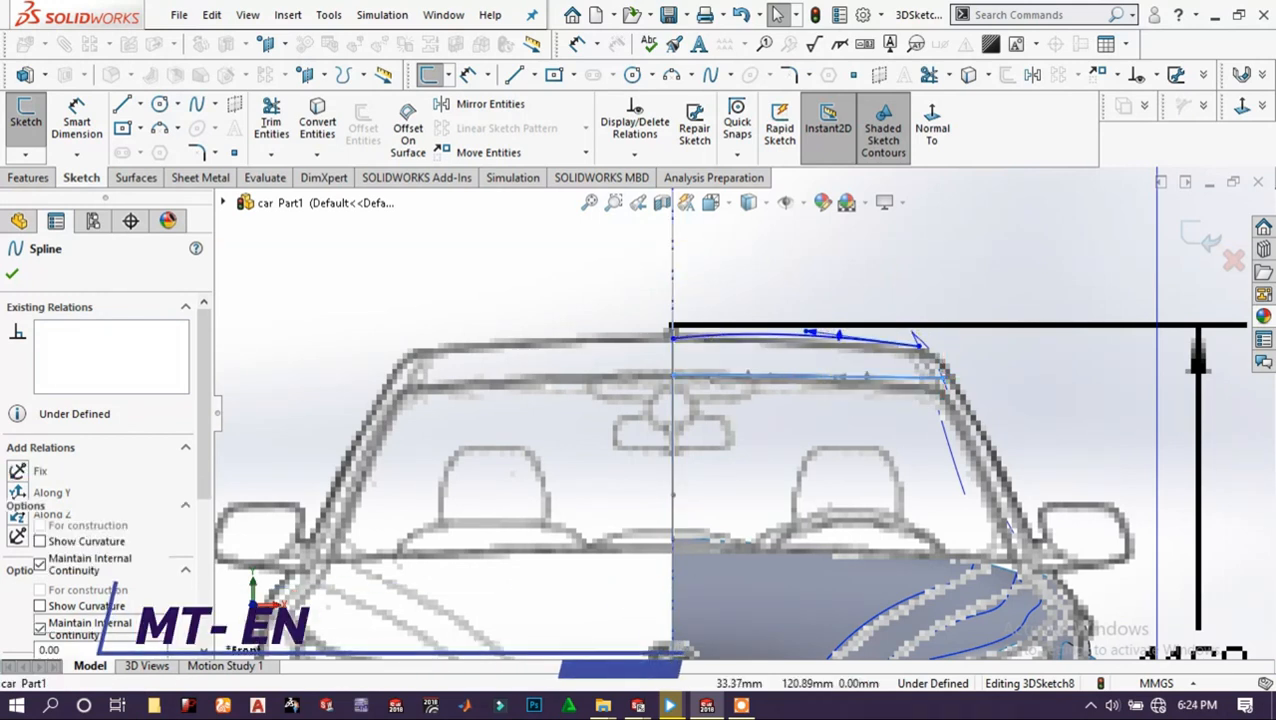
left_click(828, 369)
left_click(828, 369)
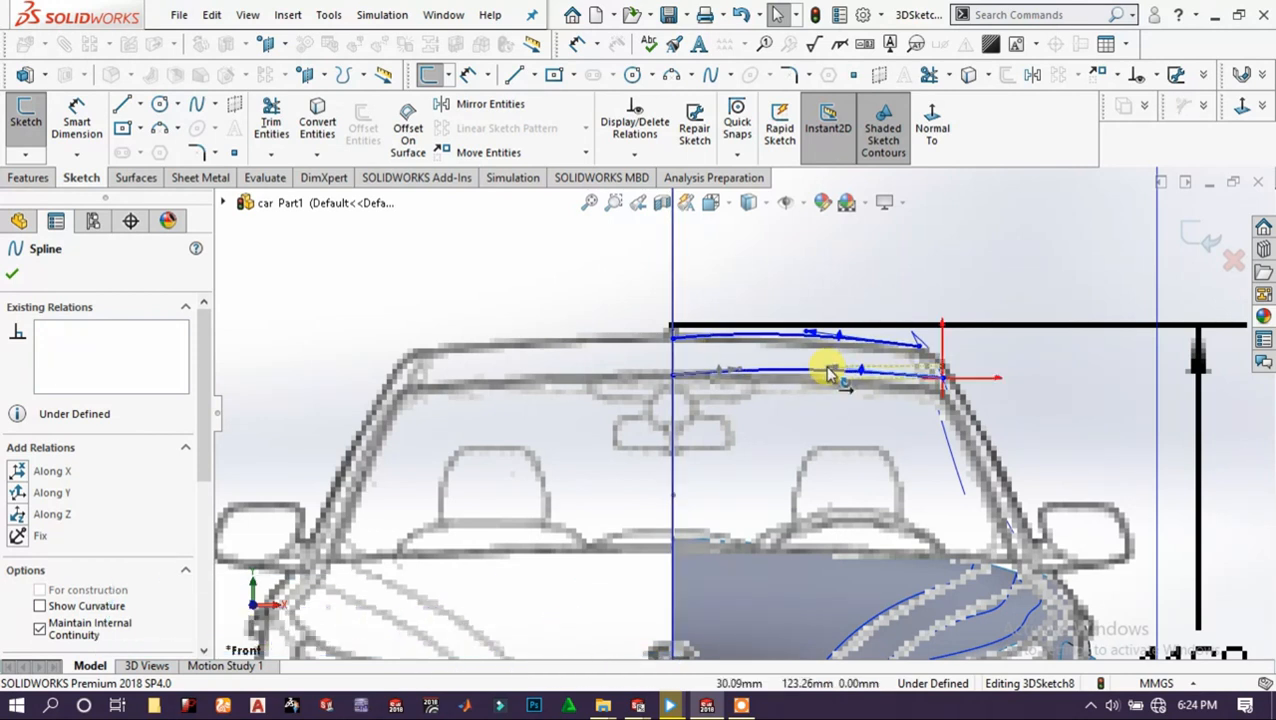
Move the lower cross spline's outer and centre ends onto the blueprint's windshield top edge and readjust its upward curvature.
left_click(945, 382)
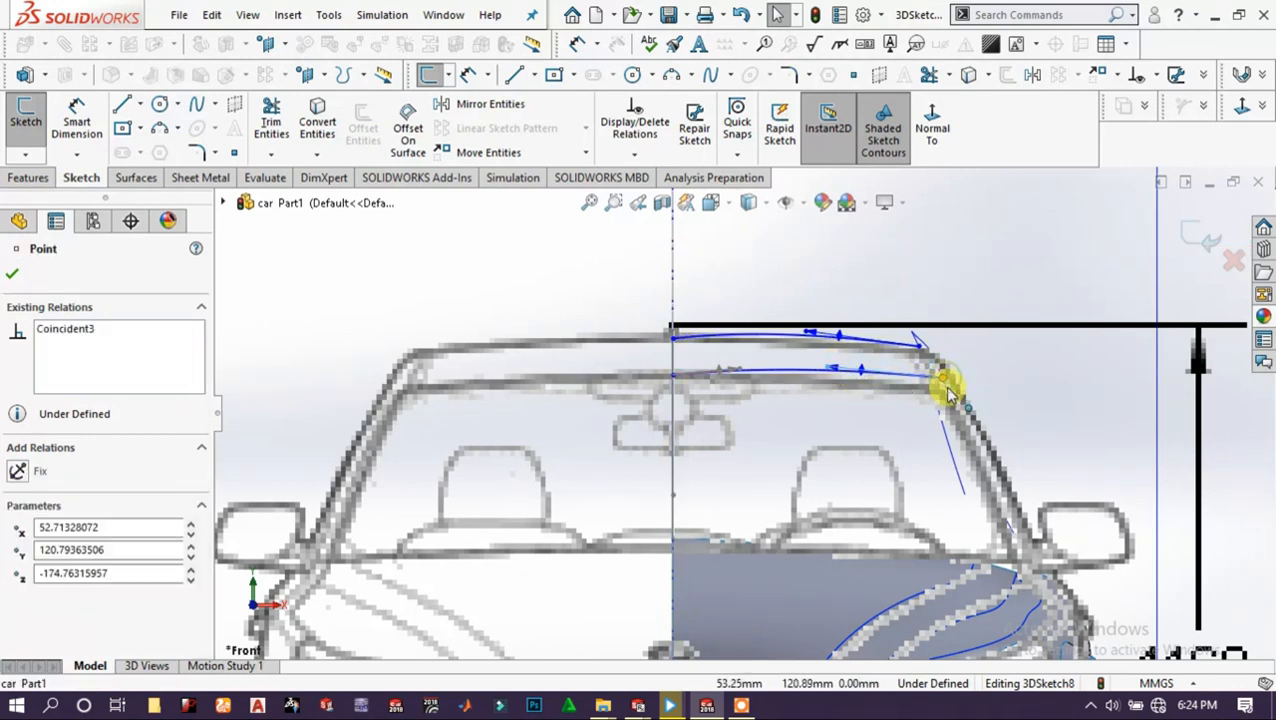
mouse_move(948, 396)
left_mouse_down()
mouse_move(962, 412)
mouse_move(946, 391)
left_mouse_up()
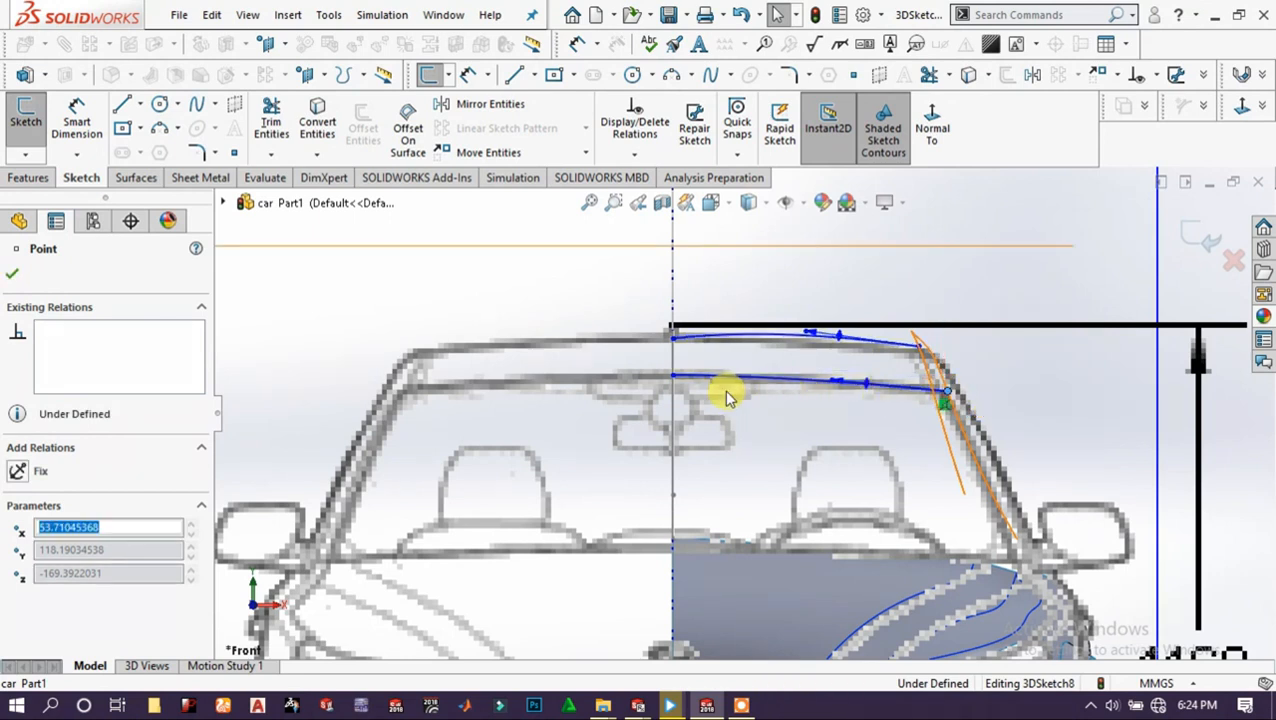
left_click(673, 381)
left_click_drag(674, 395, 674, 382)
left_click(768, 358)
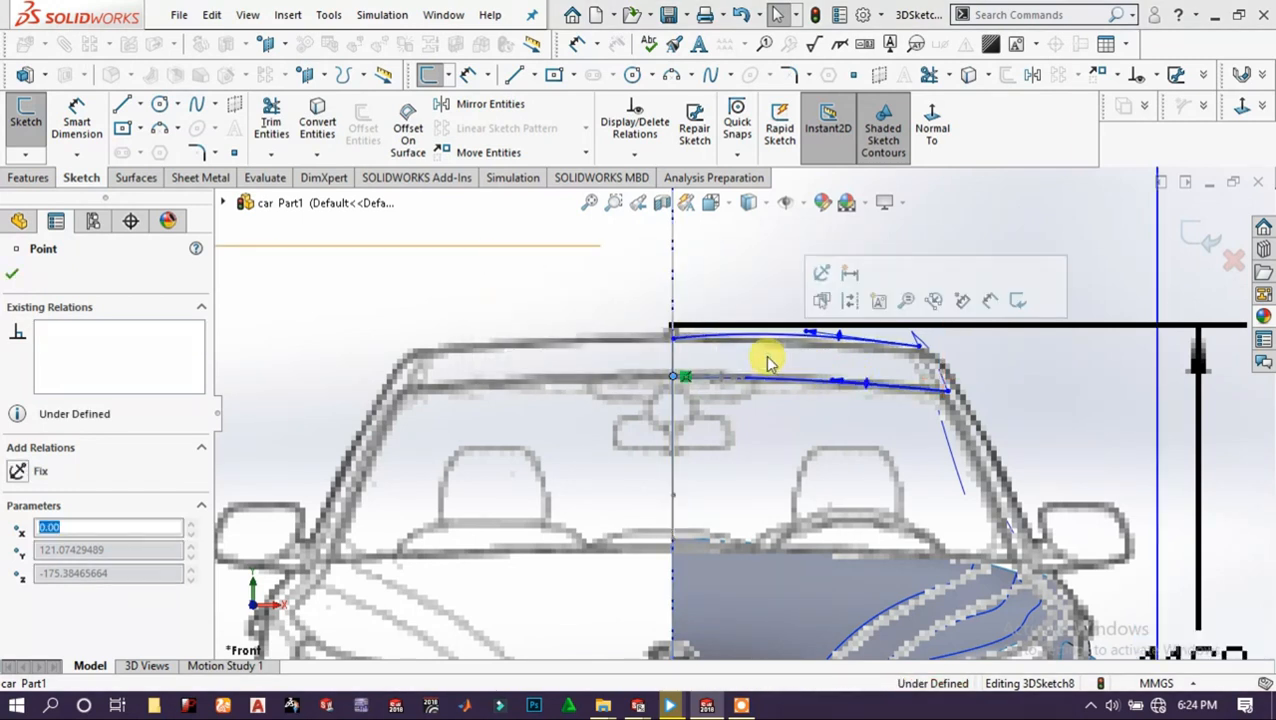
left_click(829, 376)
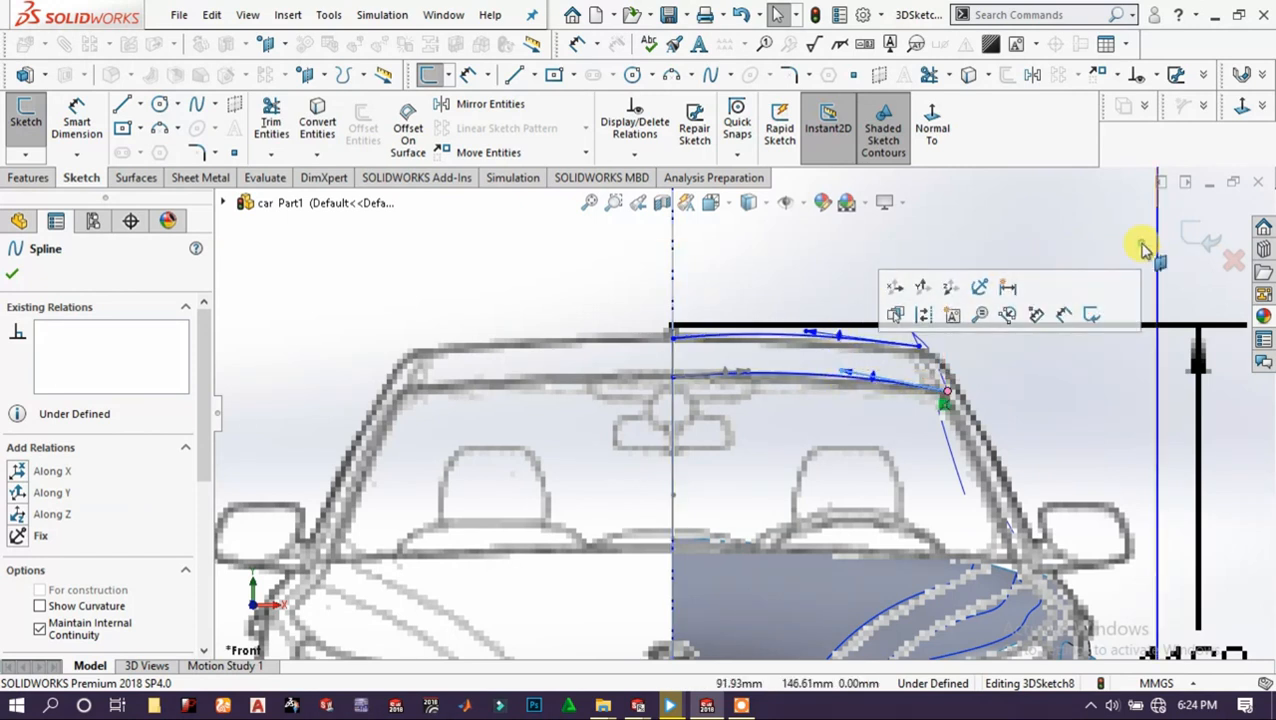
Deselect the cross spline and exit the 3D sketch holding the two roof cross splines.
left_click(1045, 275)
left_click(977, 288)
middle_click_drag(1039, 279, 985, 293)
scroll(1143, 312, "up", 6)
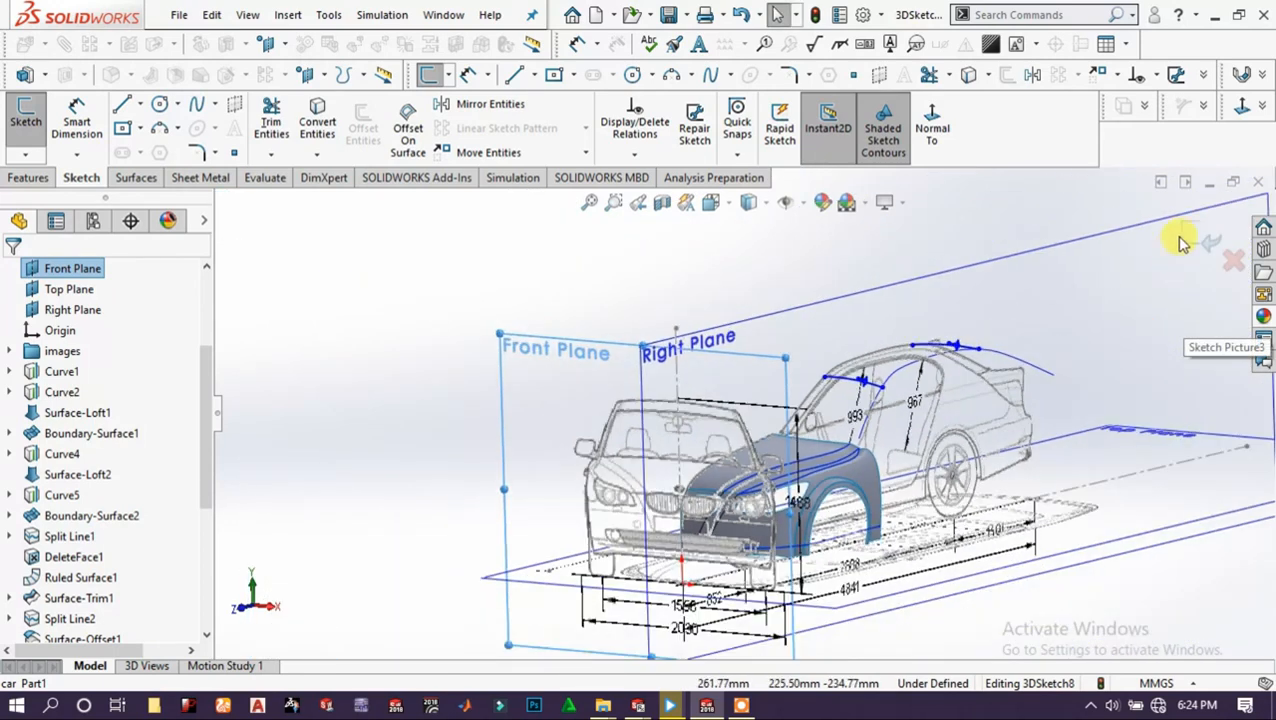
left_click(1190, 222)
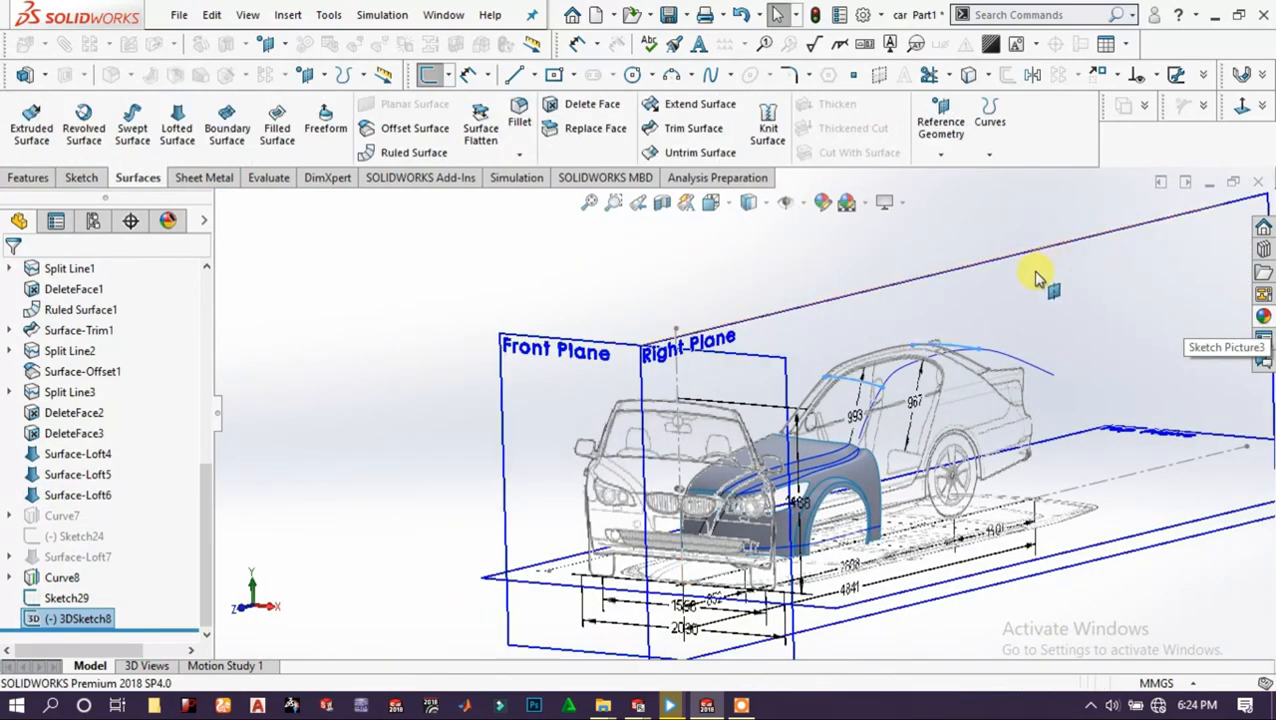
Start a lofted surface for the roof using the side curve Curve8 and the centre roofline Sketch29 as profiles.
middle_click_drag(934, 376, 904, 396)
left_click(402, 331)
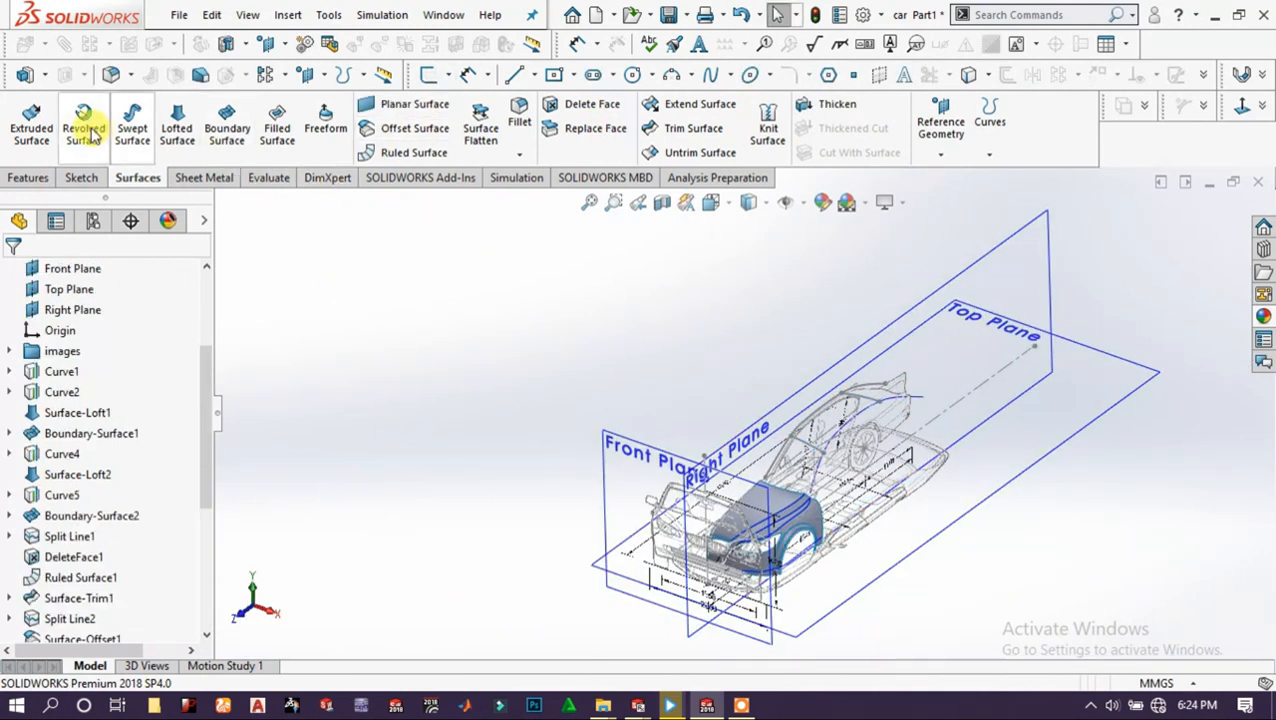
left_click(177, 122)
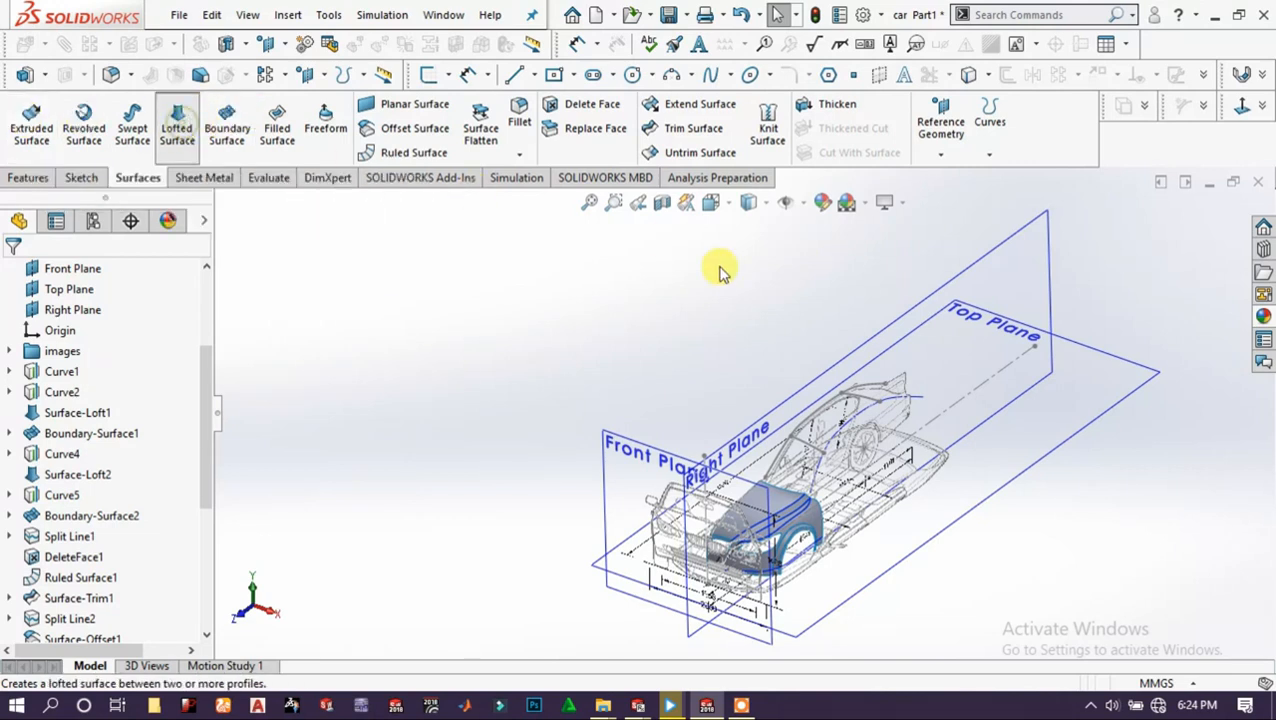
left_click(839, 423)
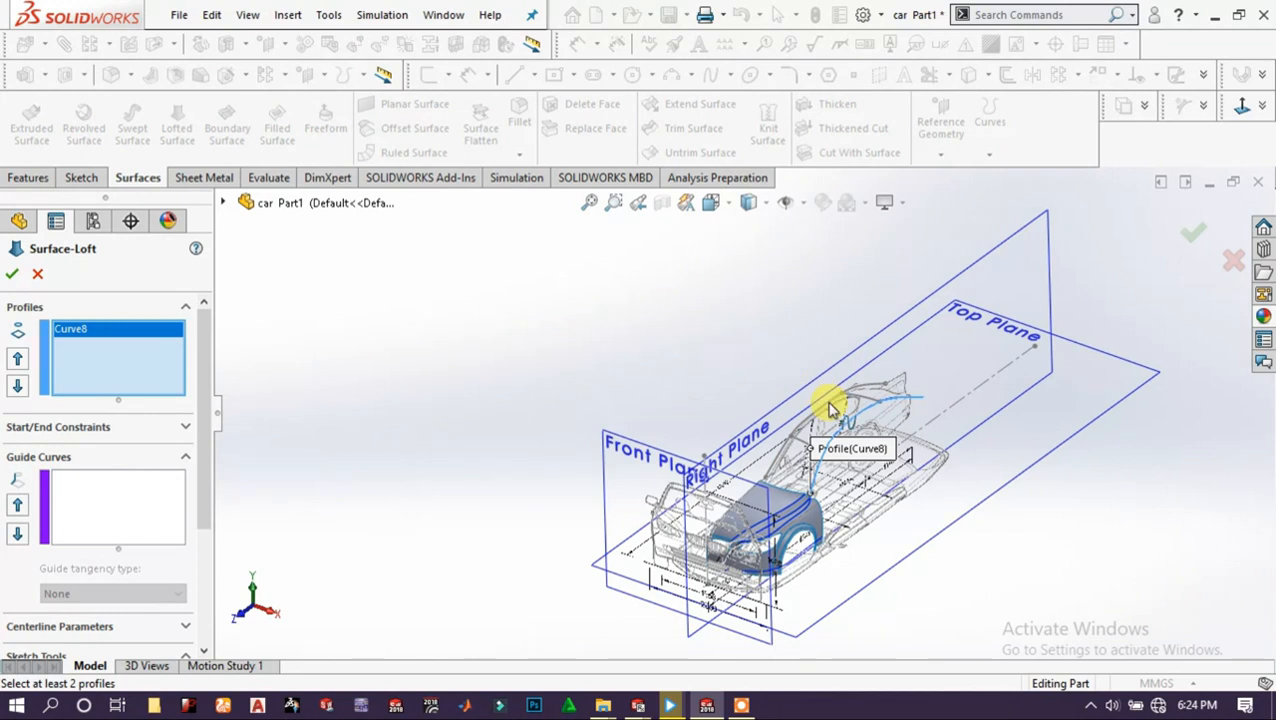
left_click(829, 407)
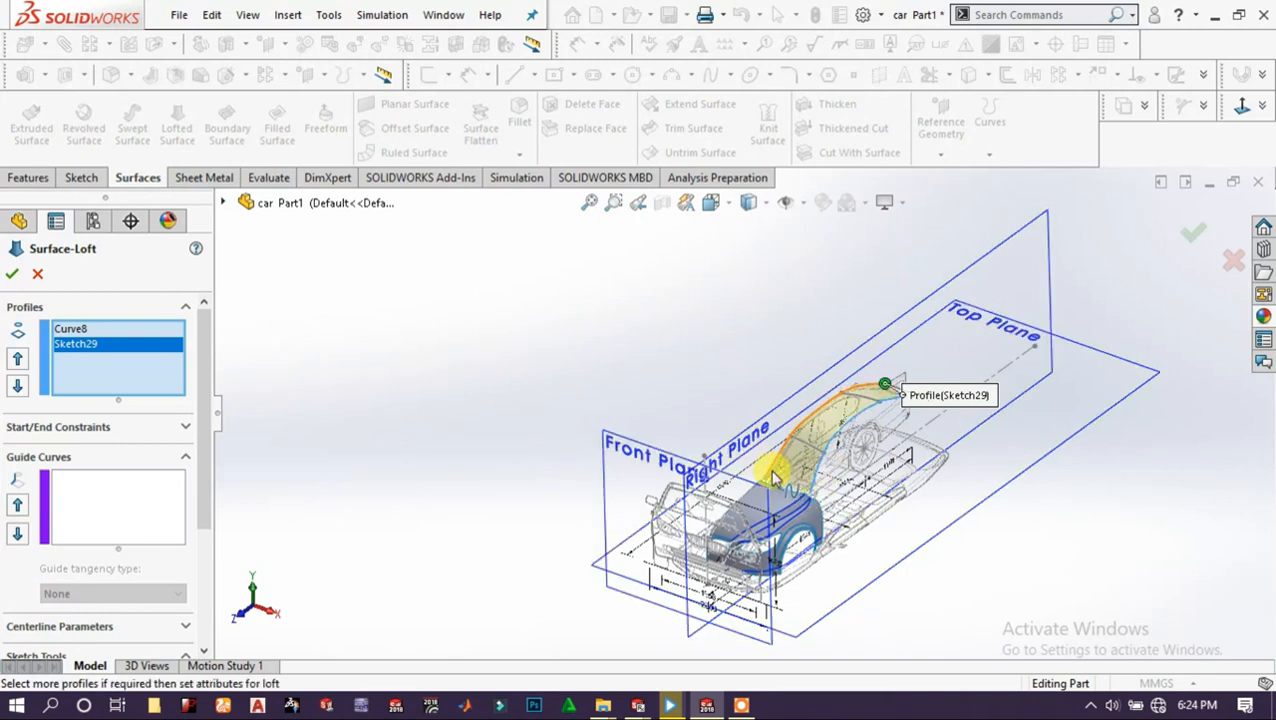
Add the upper and lower cross splines as the loft's guide curves and create the roof surface.
left_click(104, 505)
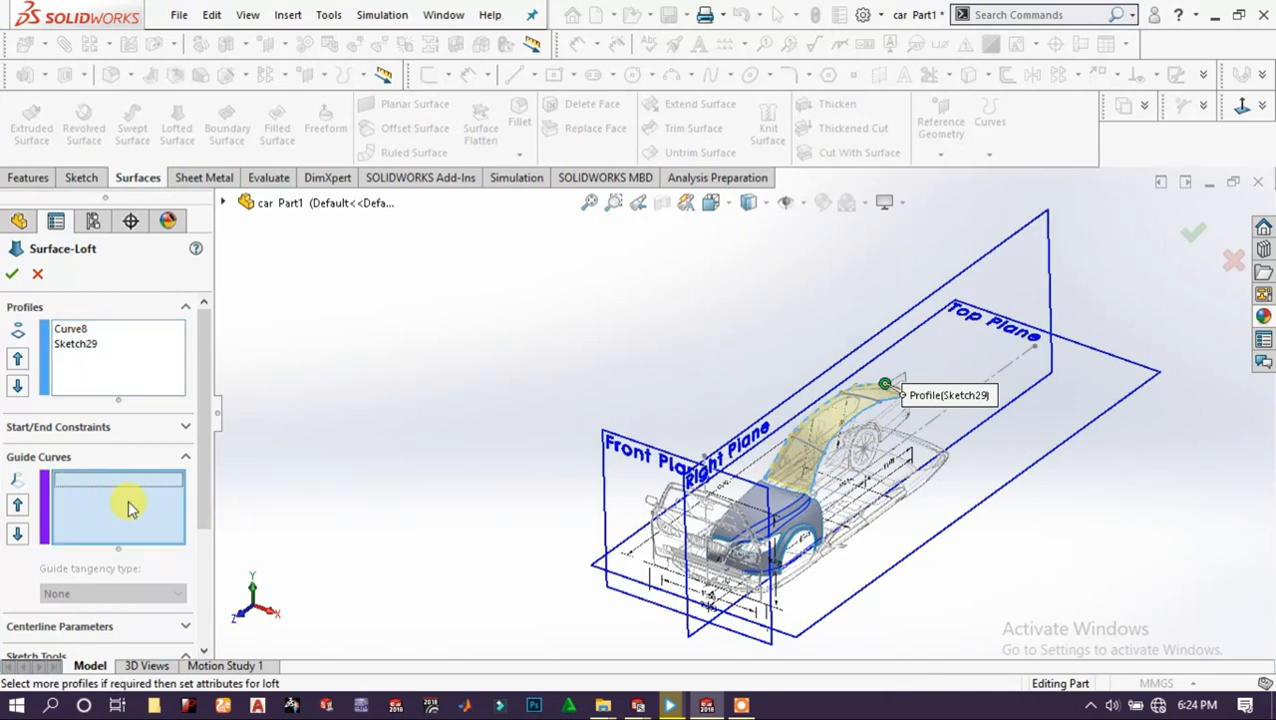
scroll(815, 462, "down", 3)
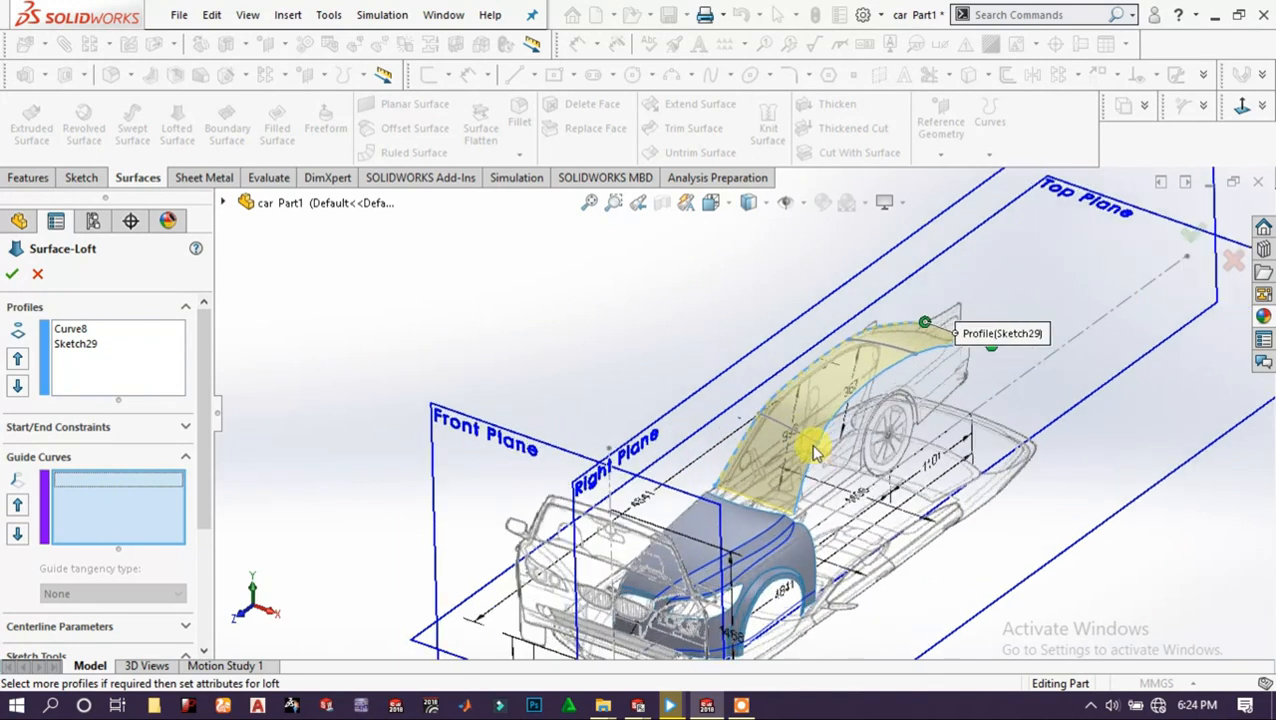
left_click(893, 354)
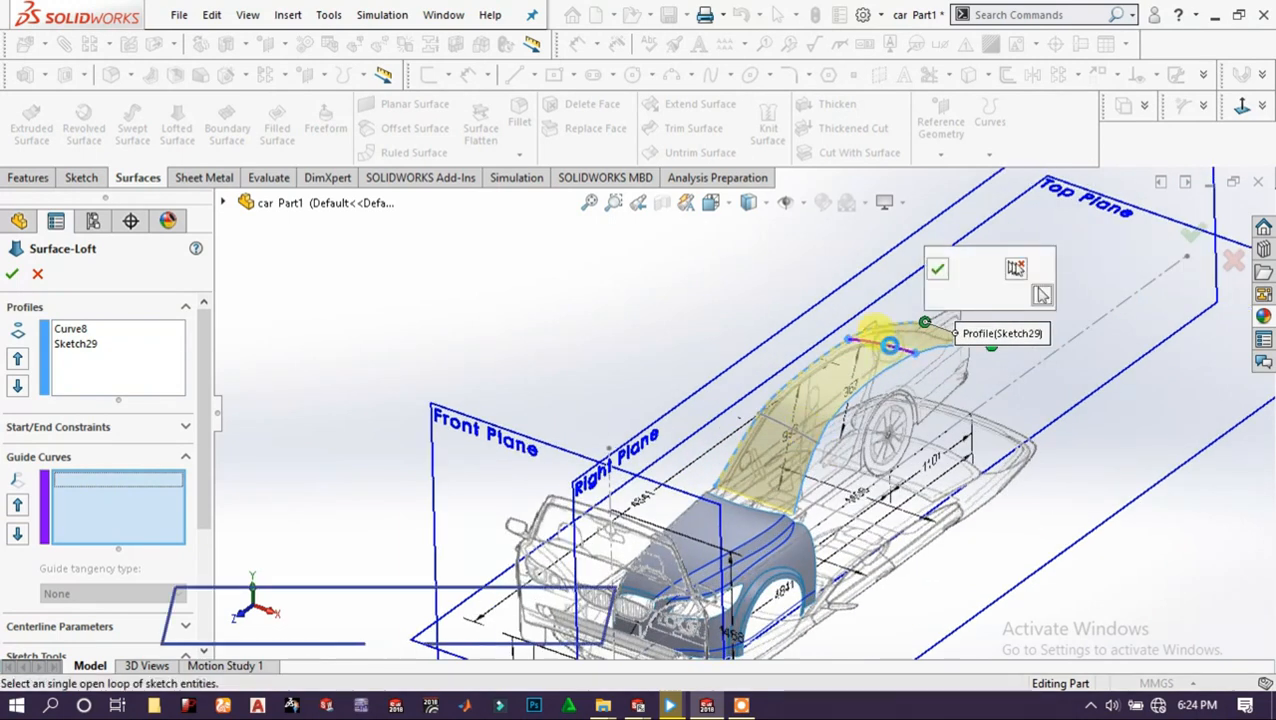
left_click(940, 268)
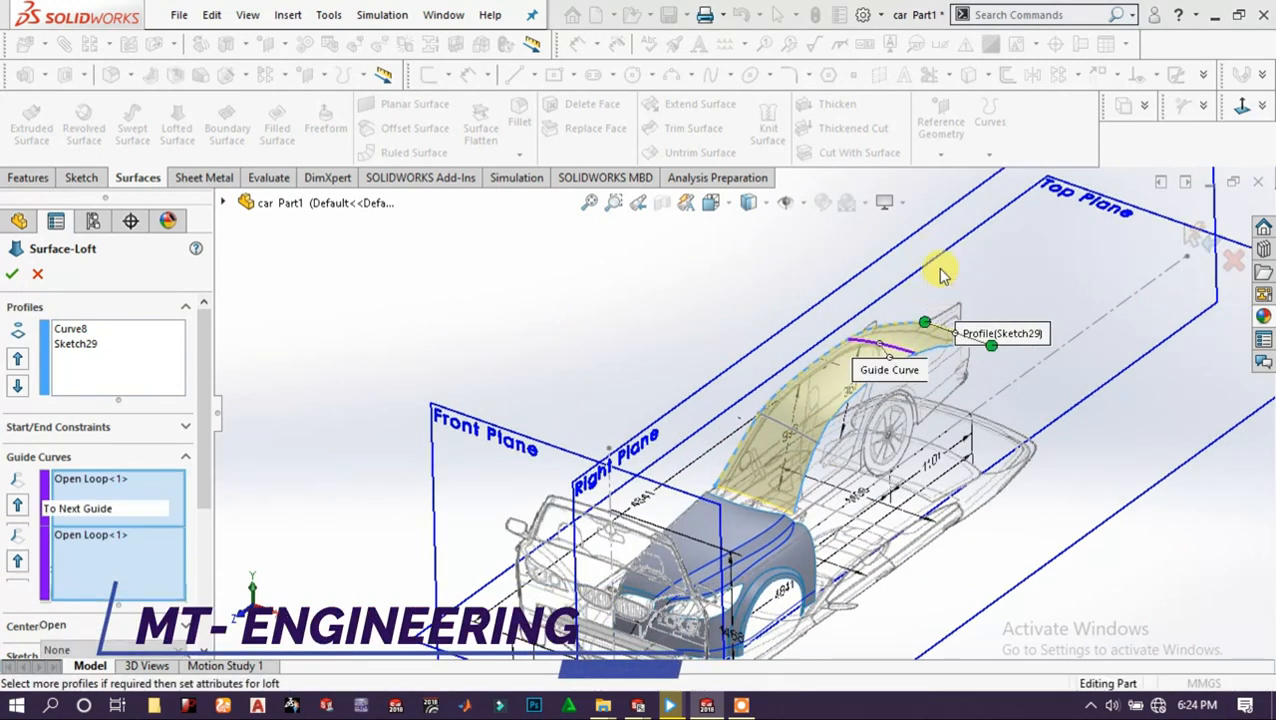
left_click(798, 437)
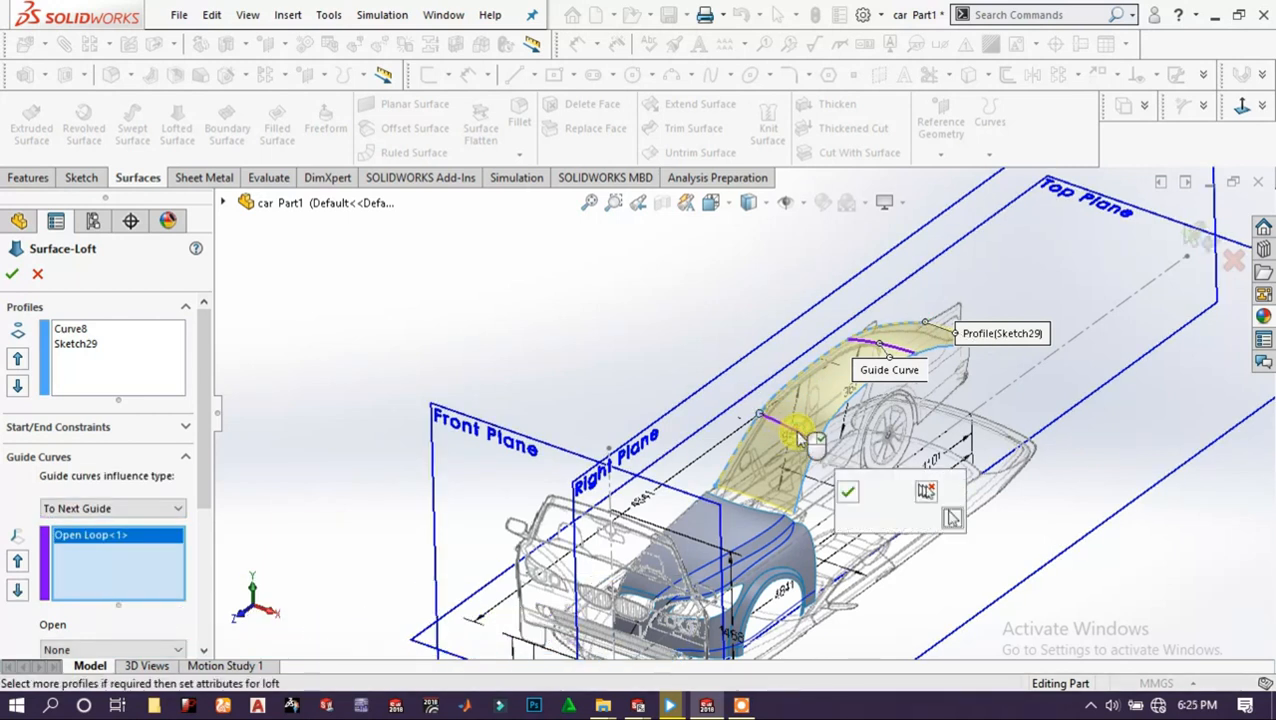
left_click(847, 491)
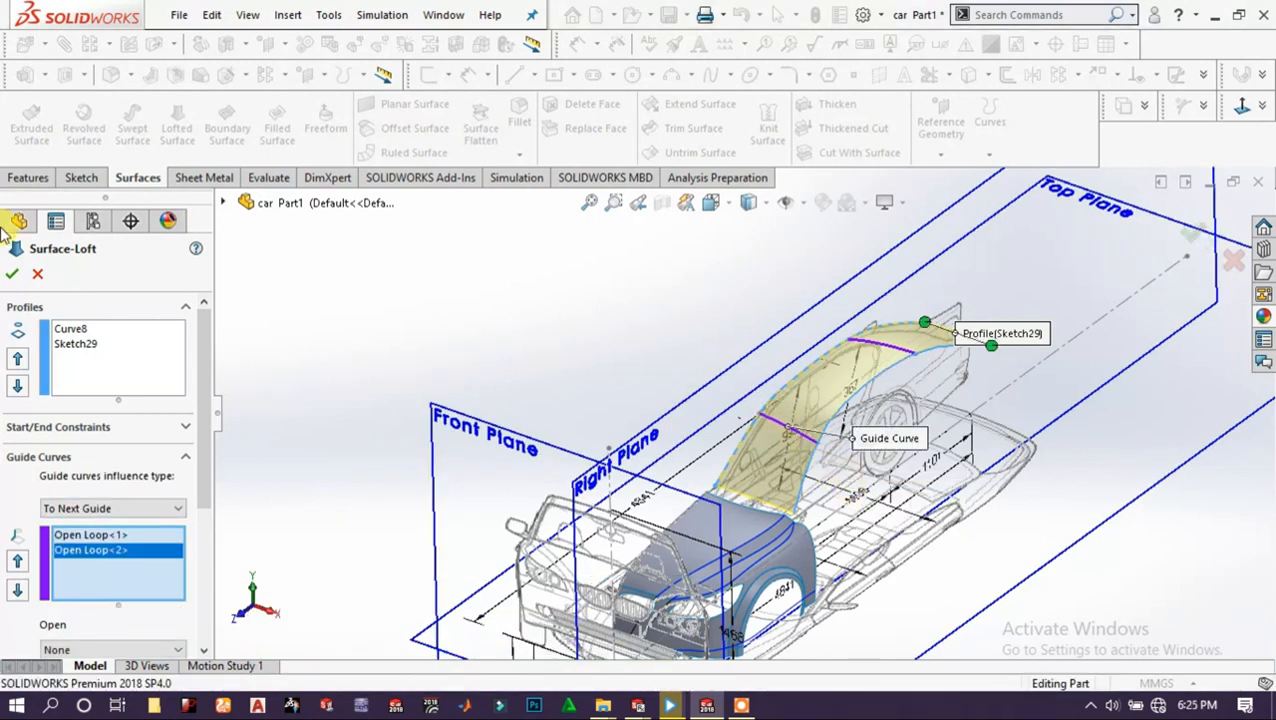
left_click(12, 275)
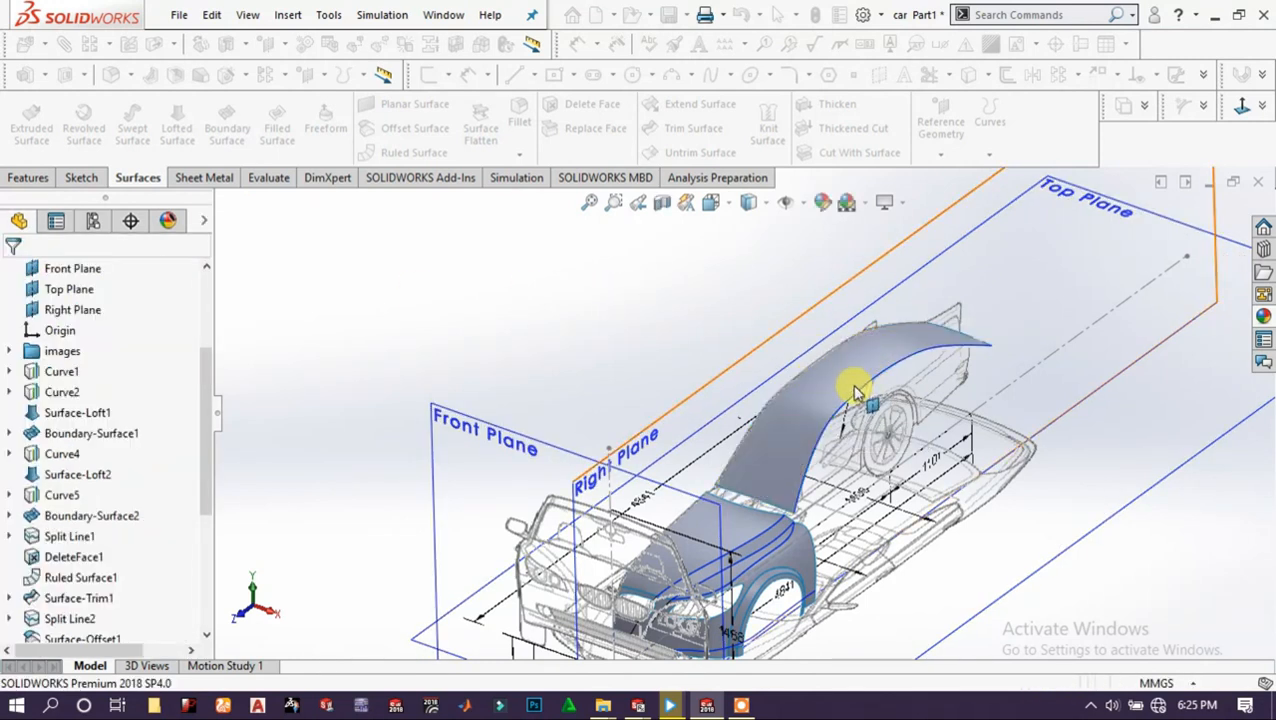